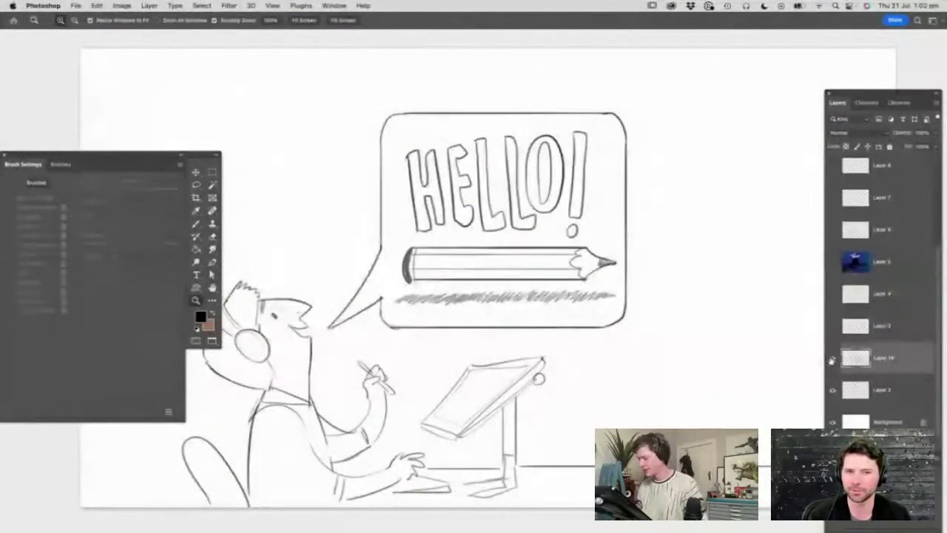
# - Hide Layer 14 and Layer 2 so that only the blank Background is shown on the canvas
pyautogui.click(832, 327)
pyautogui.click(832, 326)
pyautogui.click(832, 390)
pyautogui.keyDown('alt'); pyautogui.click(532, 351); pyautogui.keyUp('alt')
pyautogui.click(467, 362)
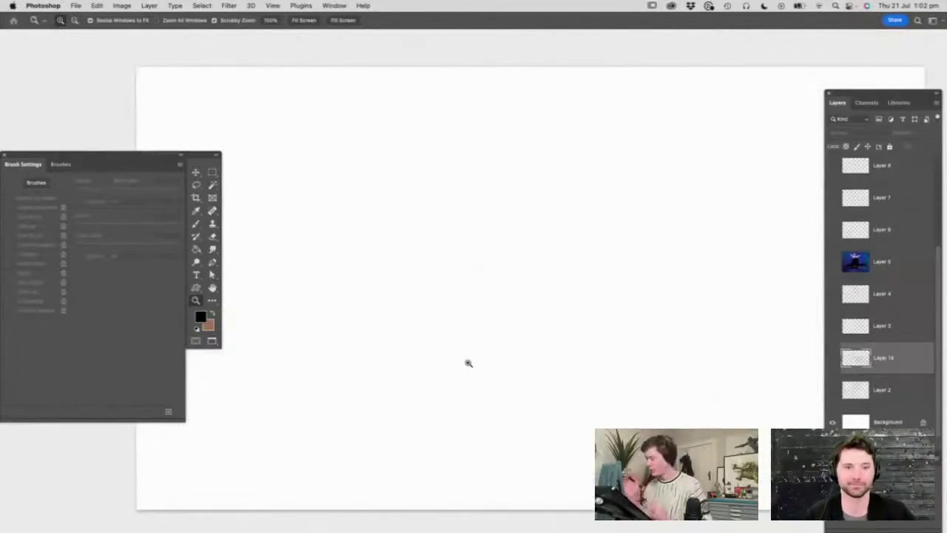
# - View the whale sketch on Layer 3 and the octopus woman on Layer 4 one at a time, leaving both layers hidden
pyautogui.click(832, 326)
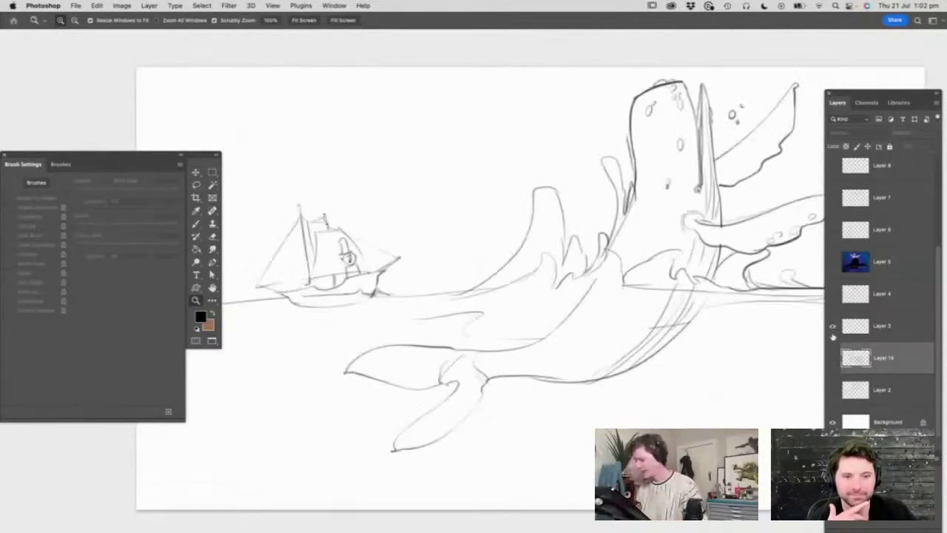
pyautogui.moveTo(485, 406); pyautogui.dragTo(467, 414)
pyautogui.moveTo(591, 325); pyautogui.dragTo(599, 331)
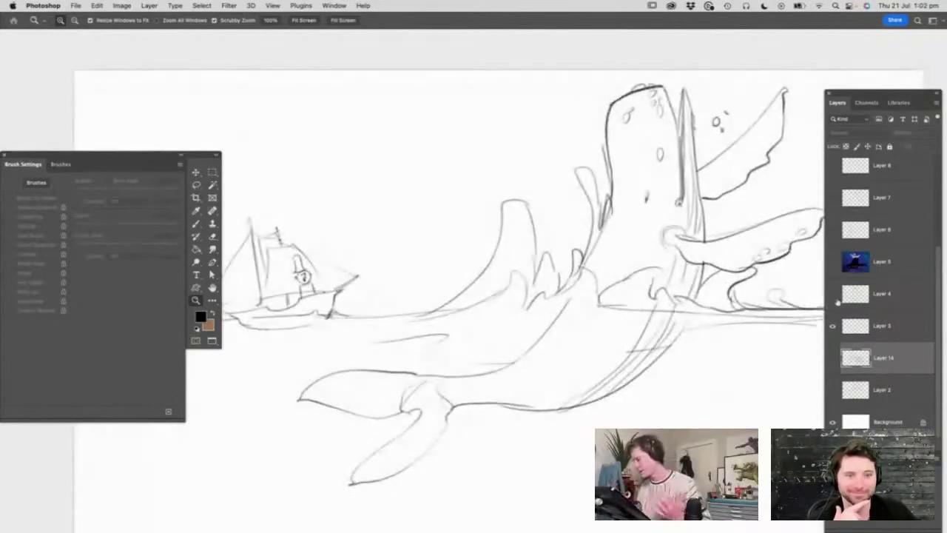
pyautogui.click(833, 327)
pyautogui.click(832, 293)
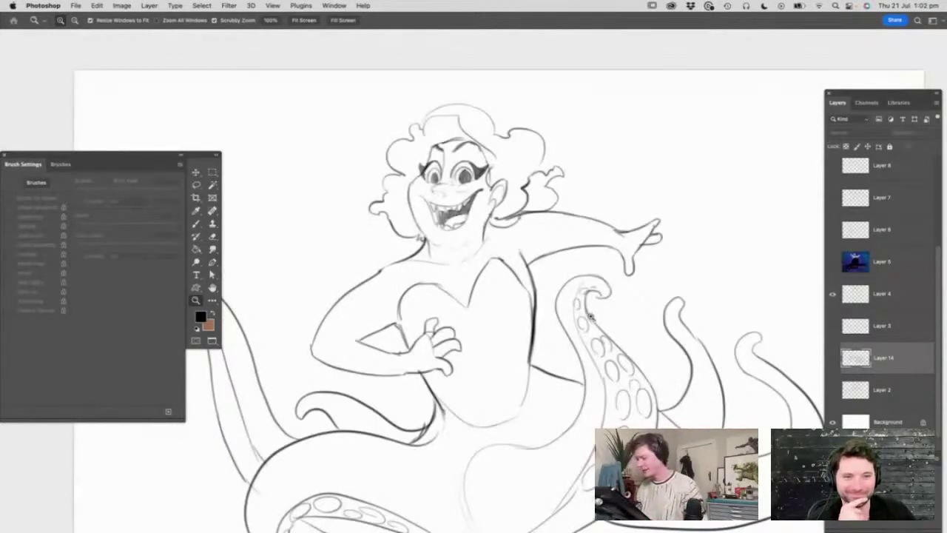
pyautogui.moveTo(589, 316); pyautogui.dragTo(574, 326)
pyautogui.moveTo(509, 379); pyautogui.dragTo(522, 401)
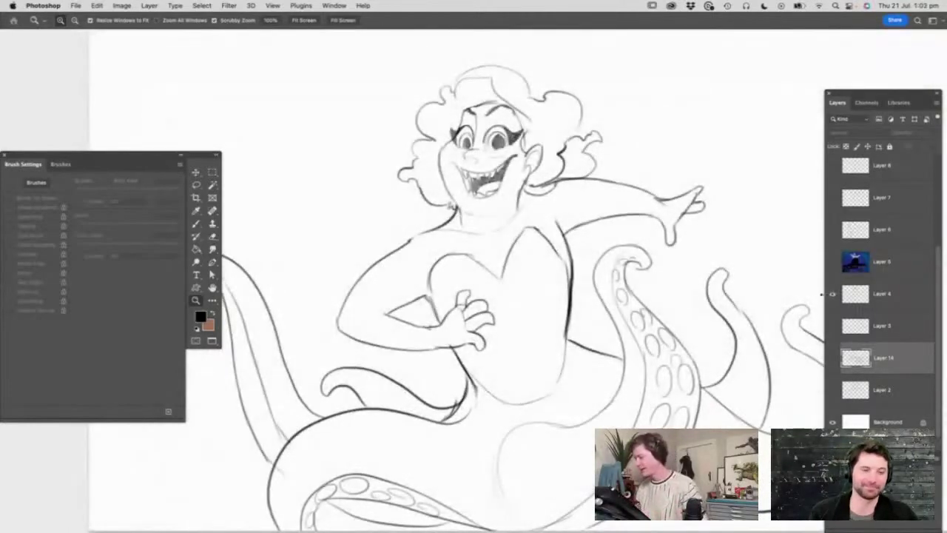
pyautogui.click(832, 294)
# - View the reference picture on Layer 5 and the volcano sketch on Layer 6 one at a time, leaving both layers hidden
pyautogui.click(832, 261)
pyautogui.keyDown('alt'); pyautogui.click(622, 341); pyautogui.keyUp('alt')
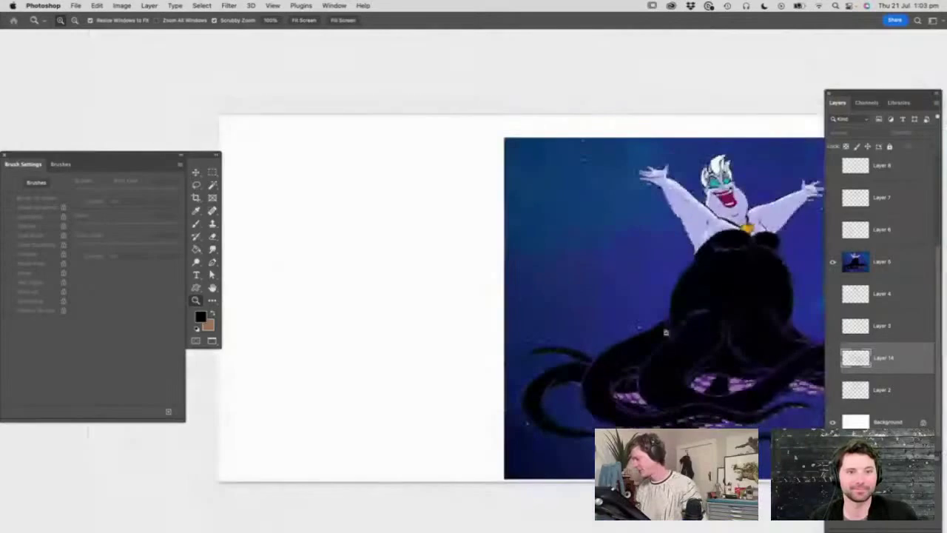
pyautogui.click(761, 325)
pyautogui.click(832, 261)
pyautogui.click(832, 229)
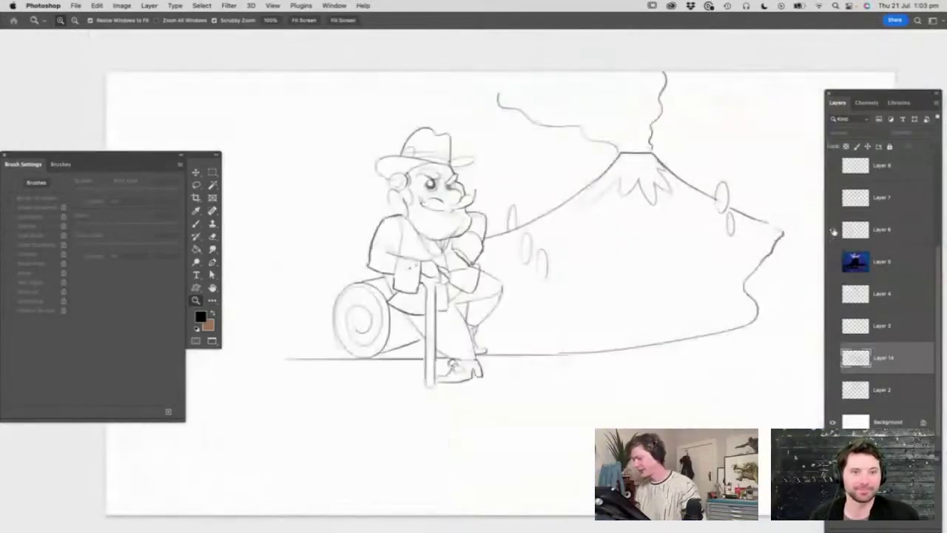
pyautogui.moveTo(528, 214); pyautogui.dragTo(546, 223)
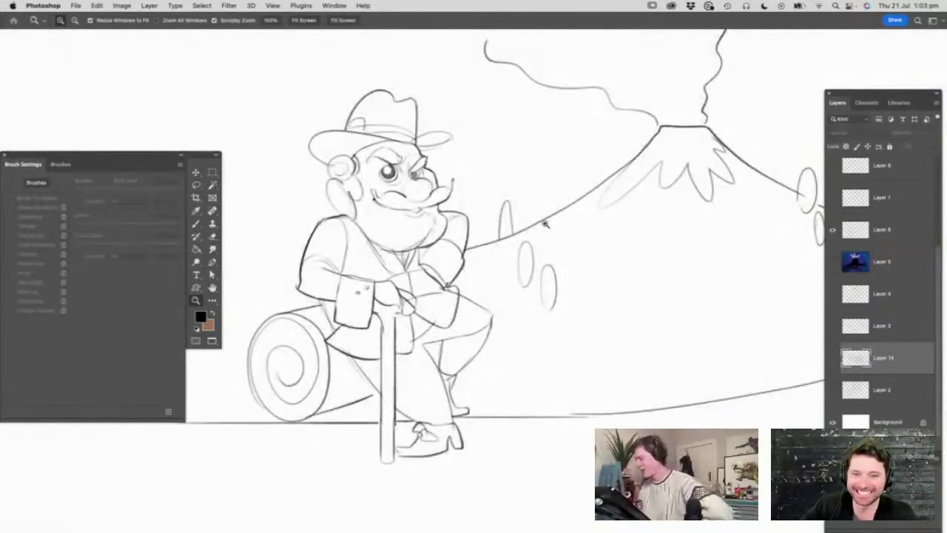
pyautogui.click(832, 229)
# - Show Layer 7 to inspect the wizard sketch from close up and as a whole, and hide the layer again
pyautogui.click(832, 197)
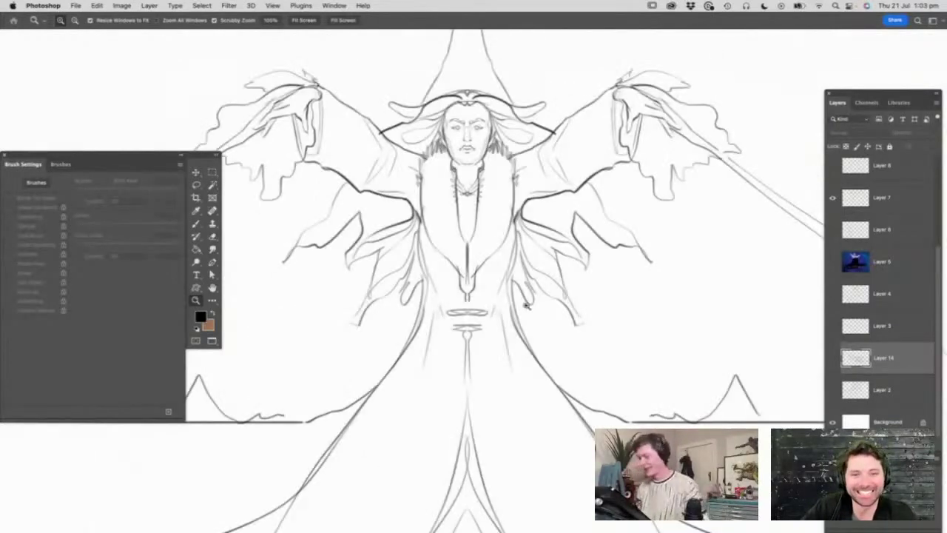
pyautogui.moveTo(529, 339)
pyautogui.mouseDown()
pyautogui.moveTo(515, 320)
pyautogui.moveTo(477, 344)
pyautogui.mouseUp()
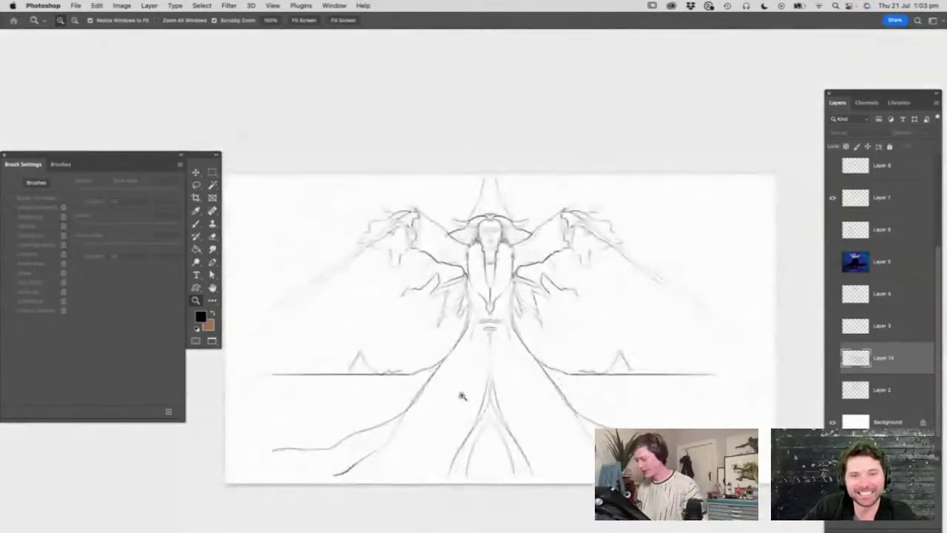
pyautogui.moveTo(461, 393); pyautogui.dragTo(475, 414)
pyautogui.moveTo(935, 269); pyautogui.dragTo(933, 217)
pyautogui.click(832, 266)
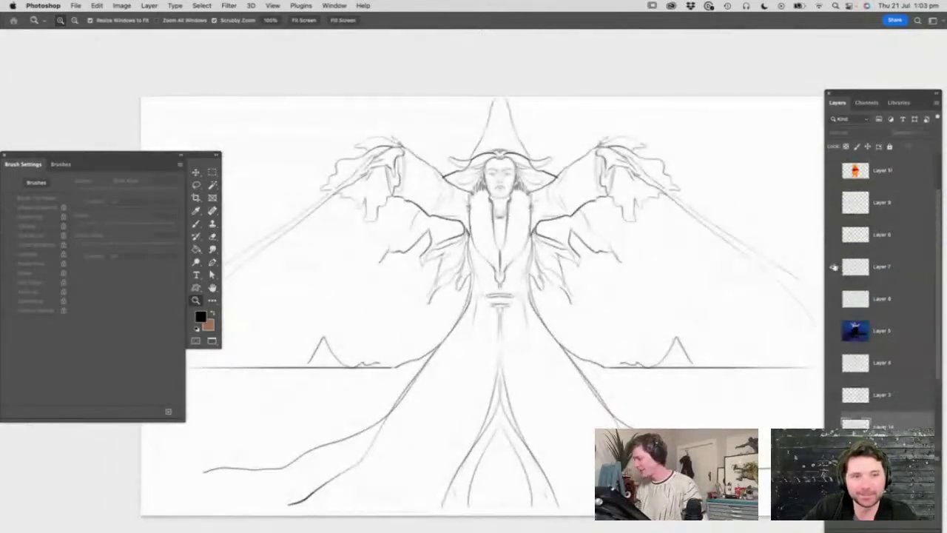
# - View the sketch on Layer 8 and the flying elephant on Layer 9 one at a time, leaving both layers hidden
pyautogui.click(832, 234)
pyautogui.moveTo(526, 313)
pyautogui.mouseDown()
pyautogui.moveTo(540, 326)
pyautogui.moveTo(551, 311)
pyautogui.moveTo(622, 371)
pyautogui.mouseUp()
pyautogui.click(832, 234)
pyautogui.click(832, 202)
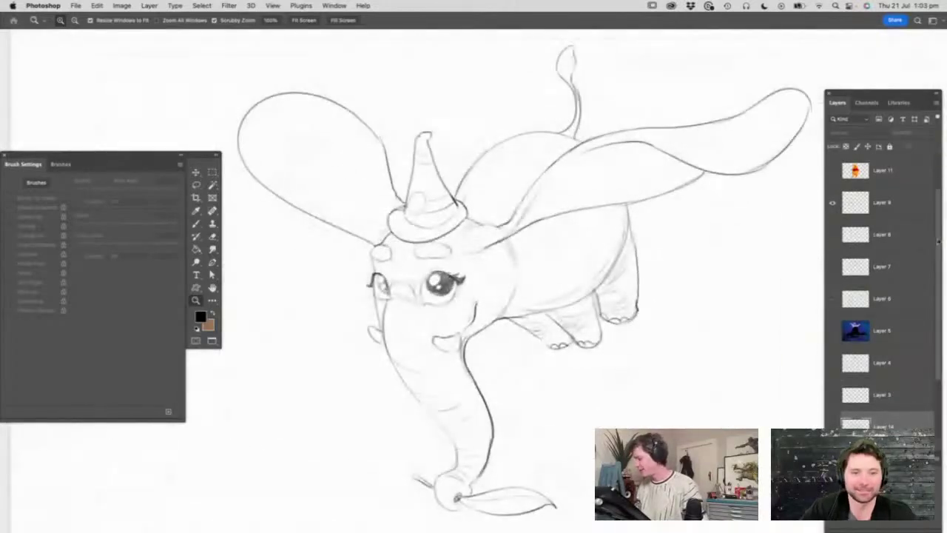
pyautogui.moveTo(938, 242); pyautogui.dragTo(937, 184)
pyautogui.click(832, 269)
# - Show Layer 11 to compare the bear sketches with the coloured reference, and hide the layer again
pyautogui.click(832, 235)
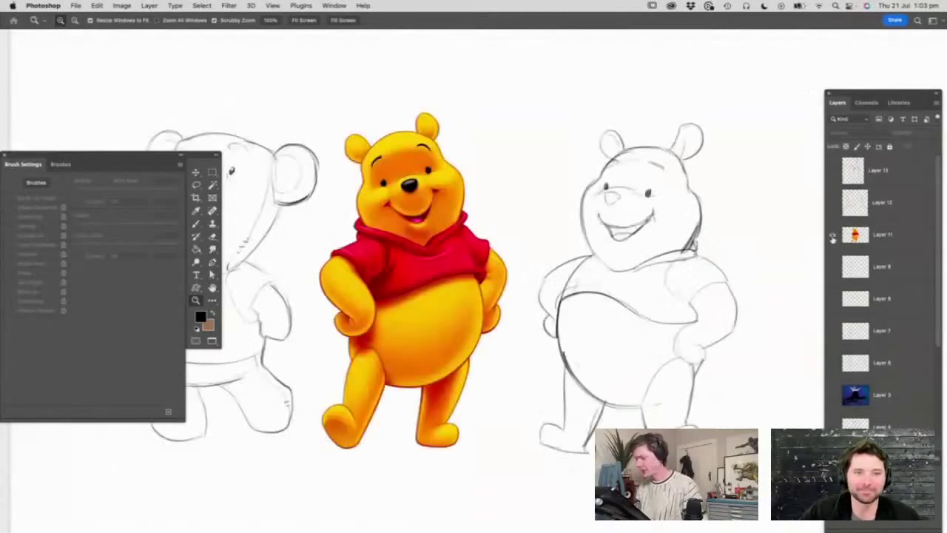
pyautogui.moveTo(648, 279); pyautogui.dragTo(628, 287)
pyautogui.moveTo(458, 306); pyautogui.dragTo(470, 329)
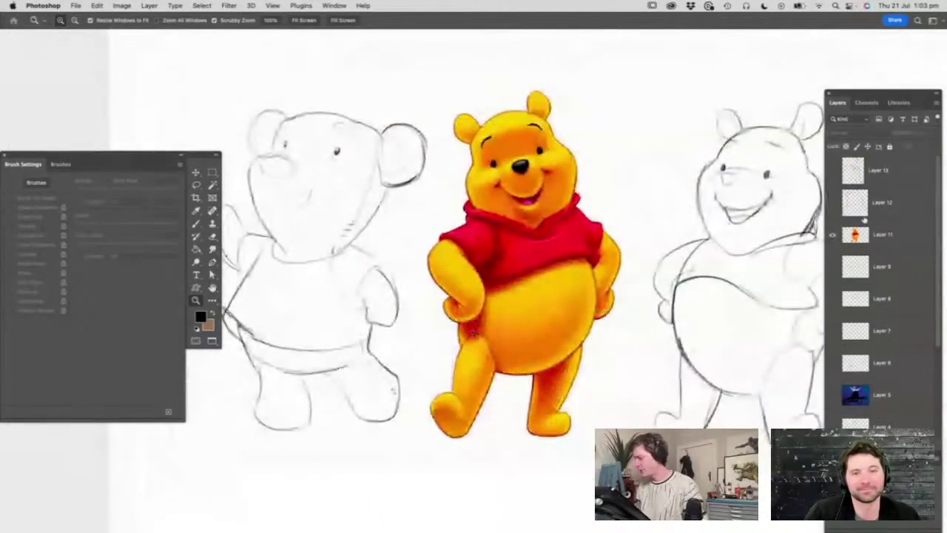
pyautogui.click(832, 234)
# - Show Layer 13 to examine the inked standing figure down to its bare feet, and hide the layer again
pyautogui.click(832, 170)
pyautogui.moveTo(550, 299); pyautogui.dragTo(538, 311)
pyautogui.moveTo(558, 98); pyautogui.dragTo(601, 105)
pyautogui.press('space')
pyautogui.moveTo(533, 393); pyautogui.dragTo(601, 244)
pyautogui.moveTo(612, 420); pyautogui.dragTo(542, 260)
pyautogui.press('super+space')
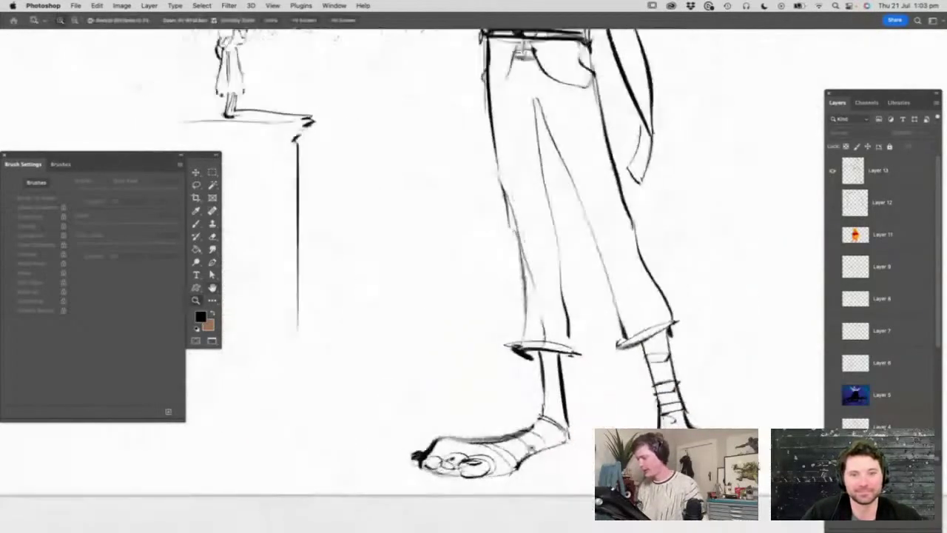
pyautogui.moveTo(543, 438); pyautogui.dragTo(523, 439)
pyautogui.moveTo(548, 106); pyautogui.dragTo(554, 116)
pyautogui.click(832, 171)
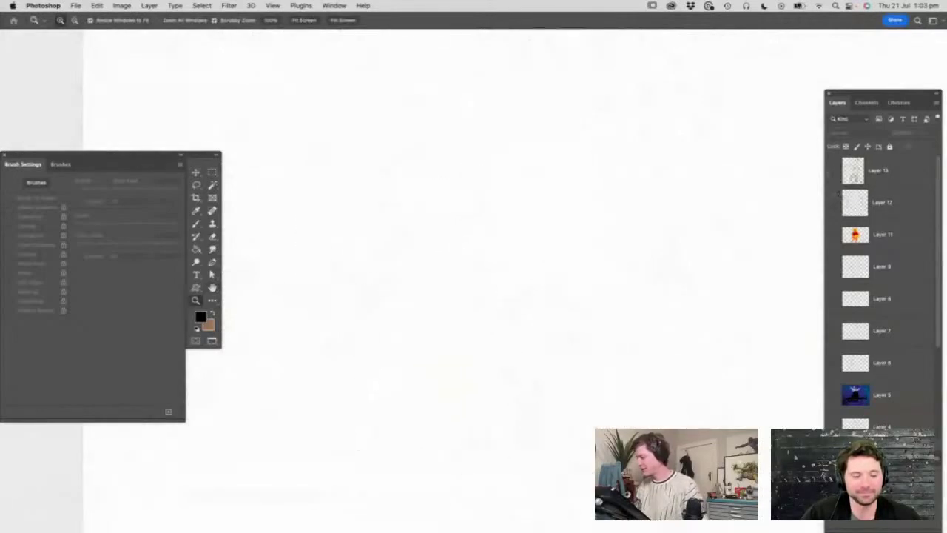
# - Add a new empty layer above Layer 13 and activate the Brush tool for sketching
pyautogui.click(887, 178)
pyautogui.press('alt+shift+super+n')
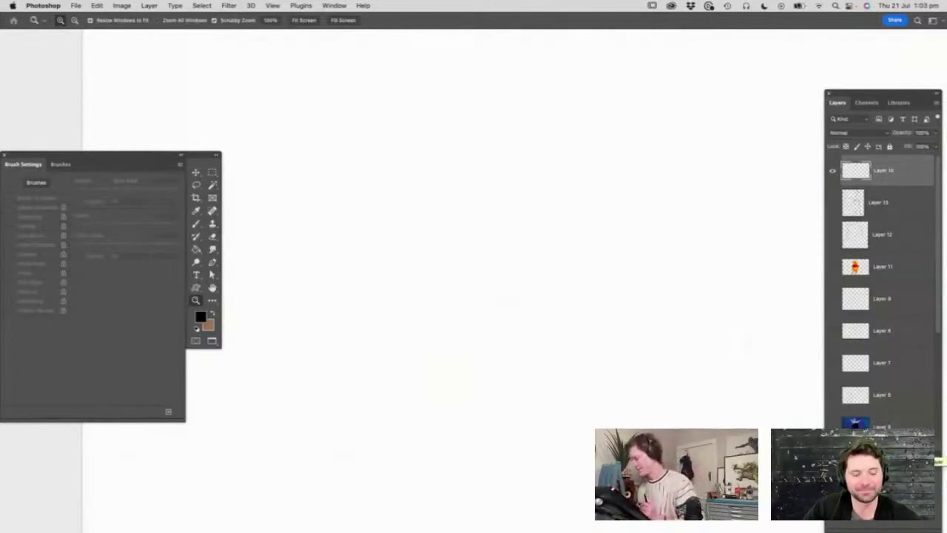
pyautogui.press('b')
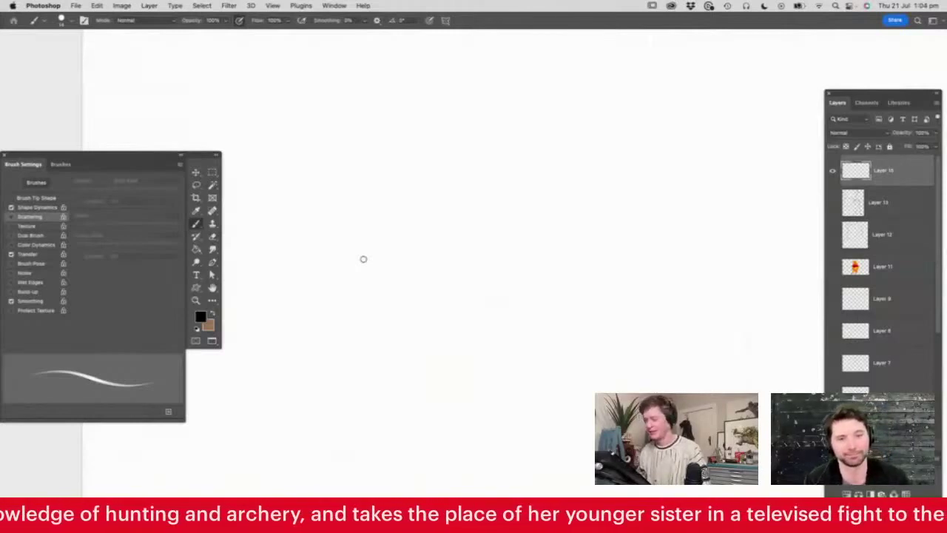
# - Sketch an egg-shaped head outline with the Brush in the upper middle of the canvas
pyautogui.press('z')
pyautogui.moveTo(467, 249)
pyautogui.mouseDown()
pyautogui.moveTo(453, 264)
pyautogui.moveTo(473, 279)
pyautogui.mouseUp()
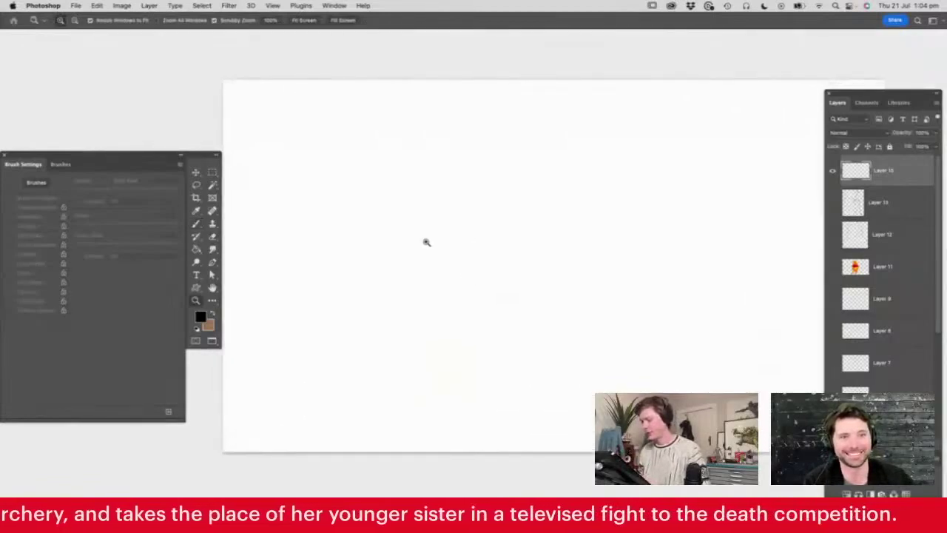
pyautogui.moveTo(331, 238); pyautogui.dragTo(345, 253)
pyautogui.press('b')
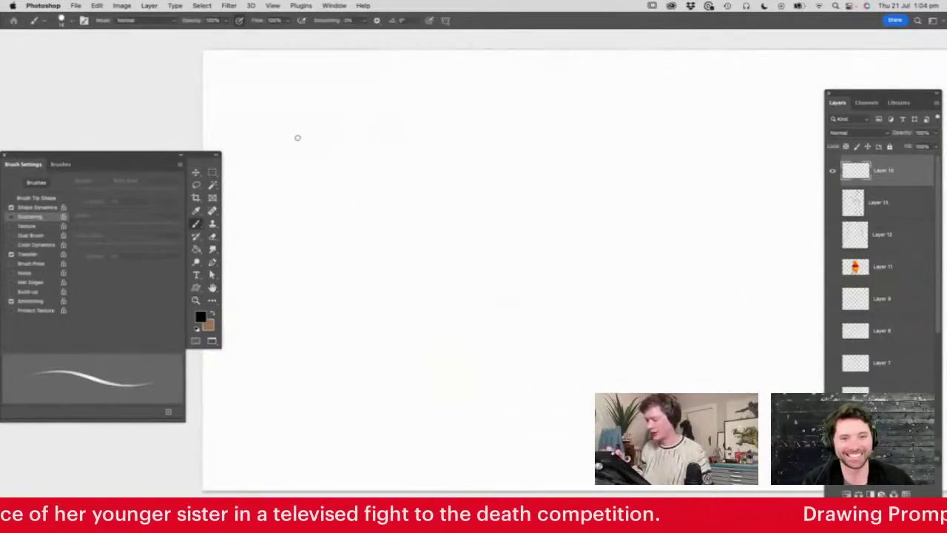
pyautogui.press('z')
pyautogui.moveTo(427, 278); pyautogui.dragTo(412, 289)
pyautogui.moveTo(535, 226)
pyautogui.mouseDown()
pyautogui.moveTo(550, 250)
pyautogui.moveTo(498, 260)
pyautogui.mouseUp()
pyautogui.press('b')
pyautogui.rightClick(436, 236)
pyautogui.click(503, 223)
pyautogui.moveTo(427, 113); pyautogui.dragTo(485, 113)
pyautogui.moveTo(427, 111)
pyautogui.mouseDown()
pyautogui.moveTo(408, 140)
pyautogui.moveTo(398, 188)
pyautogui.moveTo(421, 248)
pyautogui.moveTo(458, 246)
pyautogui.mouseUp()
pyautogui.moveTo(487, 127)
pyautogui.mouseDown()
pyautogui.moveTo(506, 152)
pyautogui.moveTo(504, 198)
pyautogui.mouseUp()
pyautogui.moveTo(457, 244)
pyautogui.mouseDown()
pyautogui.moveTo(501, 191)
pyautogui.moveTo(457, 205)
pyautogui.mouseUp()
# - Sketch a curved shoulder line below the head and both sides of the torso tapering to the waist
pyautogui.press('z')
pyautogui.moveTo(503, 244)
pyautogui.mouseDown()
pyautogui.moveTo(540, 257)
pyautogui.moveTo(542, 246)
pyautogui.mouseUp()
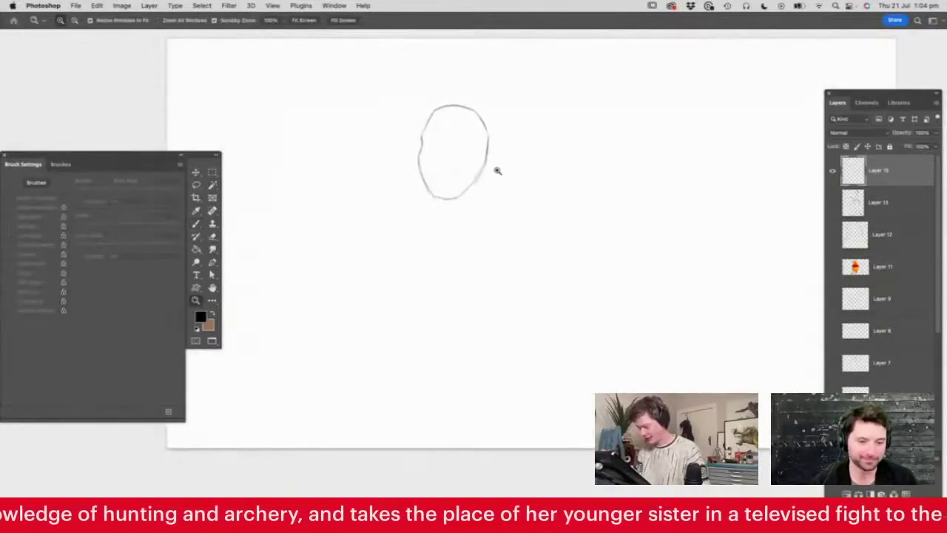
pyautogui.press('b')
pyautogui.moveTo(406, 225); pyautogui.dragTo(536, 222)
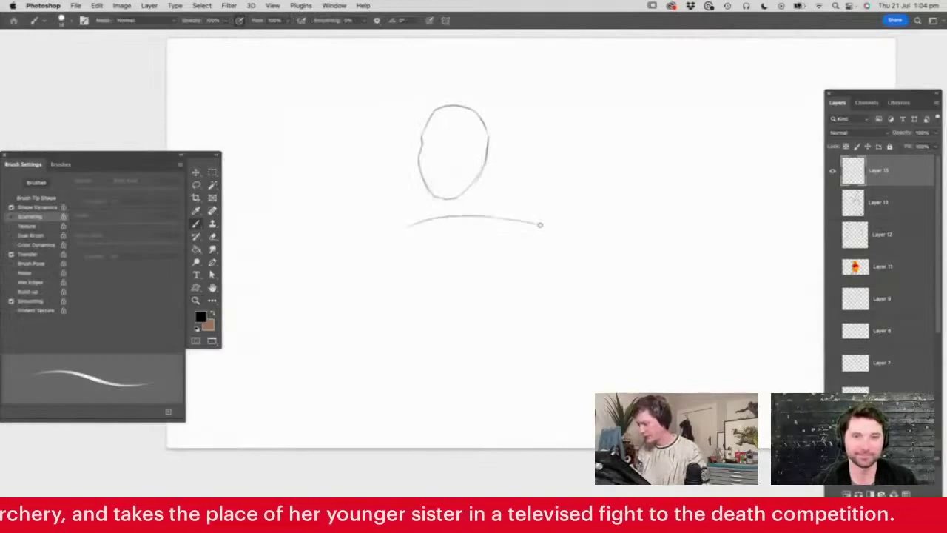
pyautogui.moveTo(407, 225); pyautogui.dragTo(400, 271)
pyautogui.moveTo(529, 225)
pyautogui.mouseDown()
pyautogui.moveTo(502, 321)
pyautogui.moveTo(506, 342)
pyautogui.mouseUp()
# - Sketch the hips with a curved lower edge and the start of both thighs below the waist
pyautogui.moveTo(405, 237)
pyautogui.mouseDown()
pyautogui.moveTo(412, 354)
pyautogui.moveTo(426, 400)
pyautogui.moveTo(509, 413)
pyautogui.mouseUp()
pyautogui.moveTo(504, 327)
pyautogui.mouseDown()
pyautogui.moveTo(553, 385)
pyautogui.moveTo(553, 398)
pyautogui.moveTo(519, 409)
pyautogui.mouseUp()
pyautogui.moveTo(416, 358); pyautogui.dragTo(427, 440)
pyautogui.moveTo(523, 338); pyautogui.dragTo(572, 412)
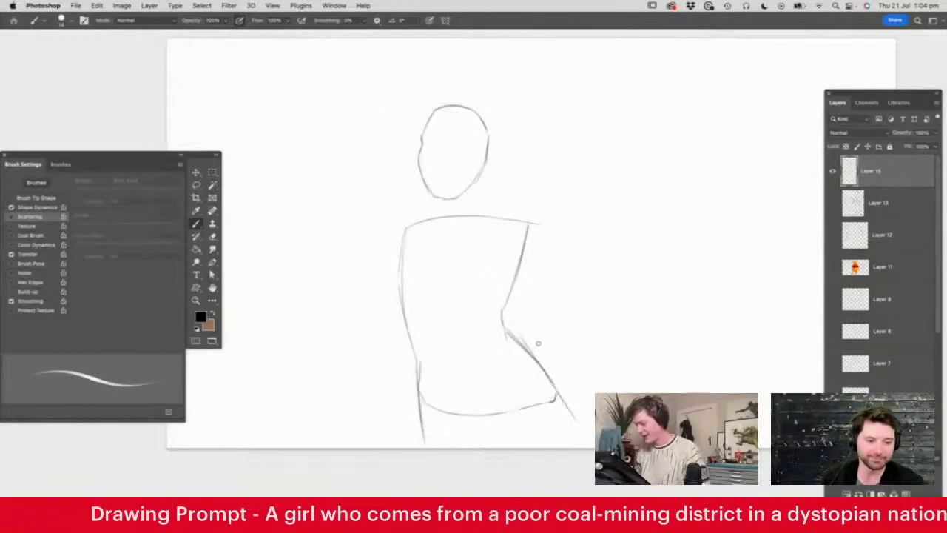
# - Draw a curved vertical centre line and a horizontal eye line across the face as guides
pyautogui.moveTo(589, 269); pyautogui.dragTo(542, 263)
pyautogui.moveTo(490, 230); pyautogui.dragTo(515, 235)
pyautogui.moveTo(469, 189)
pyautogui.mouseDown()
pyautogui.moveTo(501, 209)
pyautogui.moveTo(526, 178)
pyautogui.mouseUp()
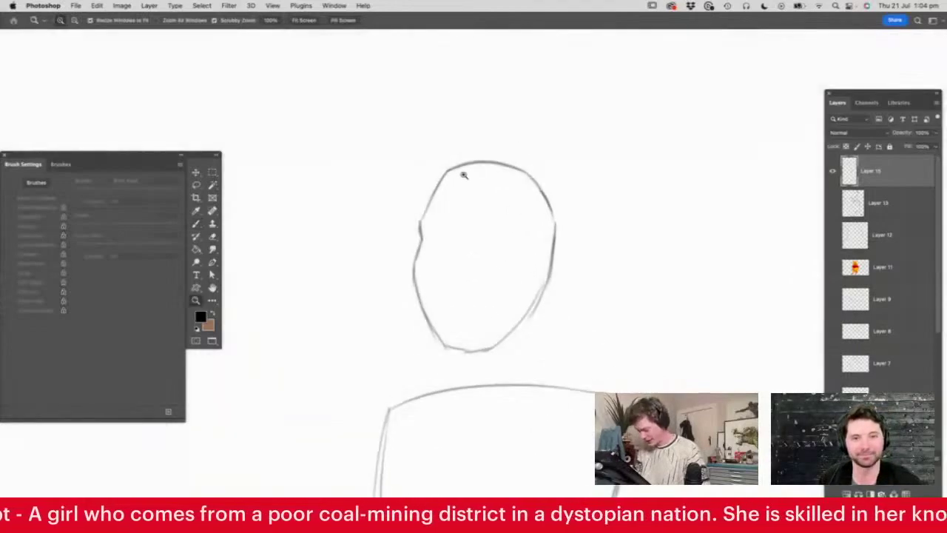
pyautogui.moveTo(472, 166)
pyautogui.mouseDown()
pyautogui.moveTo(449, 322)
pyautogui.moveTo(458, 345)
pyautogui.mouseUp()
pyautogui.moveTo(423, 239)
pyautogui.mouseDown()
pyautogui.moveTo(532, 257)
pyautogui.moveTo(499, 244)
pyautogui.moveTo(529, 250)
pyautogui.mouseUp()
# - Sketch the ear at the side of the head and the hair with a ponytail flowing behind the shoulder
pyautogui.moveTo(551, 246)
pyautogui.mouseDown()
pyautogui.moveTo(537, 269)
pyautogui.moveTo(560, 264)
pyautogui.moveTo(545, 270)
pyautogui.moveTo(541, 256)
pyautogui.moveTo(530, 286)
pyautogui.mouseUp()
pyautogui.press('e')
pyautogui.press('b')
pyautogui.moveTo(553, 250)
pyautogui.mouseDown()
pyautogui.moveTo(538, 266)
pyautogui.moveTo(558, 275)
pyautogui.moveTo(536, 269)
pyautogui.moveTo(550, 265)
pyautogui.moveTo(541, 296)
pyautogui.mouseUp()
pyautogui.moveTo(526, 245)
pyautogui.mouseDown()
pyautogui.moveTo(524, 201)
pyautogui.moveTo(451, 150)
pyautogui.moveTo(423, 187)
pyautogui.mouseUp()
pyautogui.moveTo(488, 150)
pyautogui.mouseDown()
pyautogui.moveTo(555, 167)
pyautogui.moveTo(567, 278)
pyautogui.moveTo(552, 294)
pyautogui.moveTo(566, 289)
pyautogui.moveTo(715, 382)
pyautogui.mouseUp()
pyautogui.moveTo(545, 299)
pyautogui.mouseDown()
pyautogui.moveTo(596, 379)
pyautogui.moveTo(696, 384)
pyautogui.mouseUp()
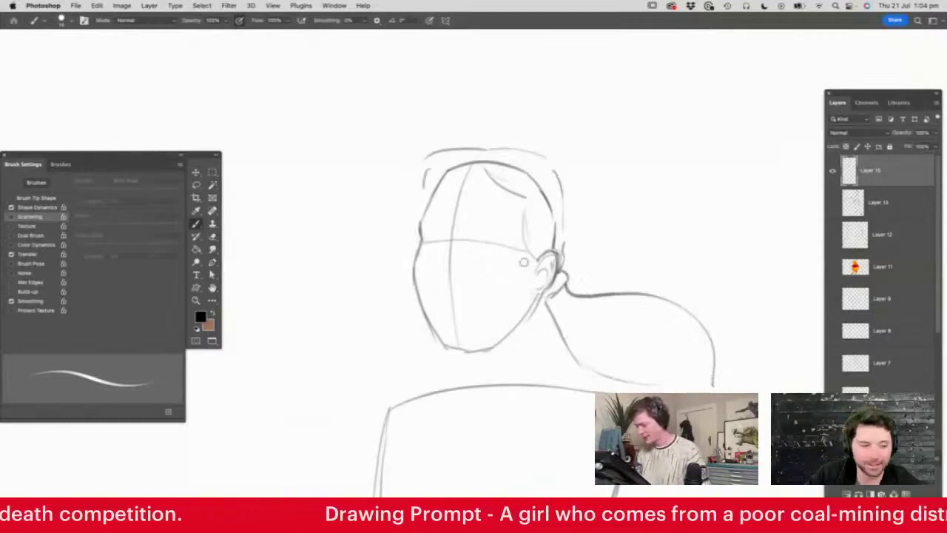
# - Draw the neck line below the ear and clean up the nearby jawline with the Eraser
pyautogui.moveTo(533, 305)
pyautogui.mouseDown()
pyautogui.moveTo(541, 370)
pyautogui.moveTo(535, 296)
pyautogui.moveTo(546, 374)
pyautogui.moveTo(527, 316)
pyautogui.moveTo(534, 357)
pyautogui.moveTo(529, 301)
pyautogui.moveTo(519, 303)
pyautogui.moveTo(525, 332)
pyautogui.moveTo(531, 309)
pyautogui.mouseUp()
pyautogui.press('e')
pyautogui.press('b')
pyautogui.press('e')
pyautogui.press('b')
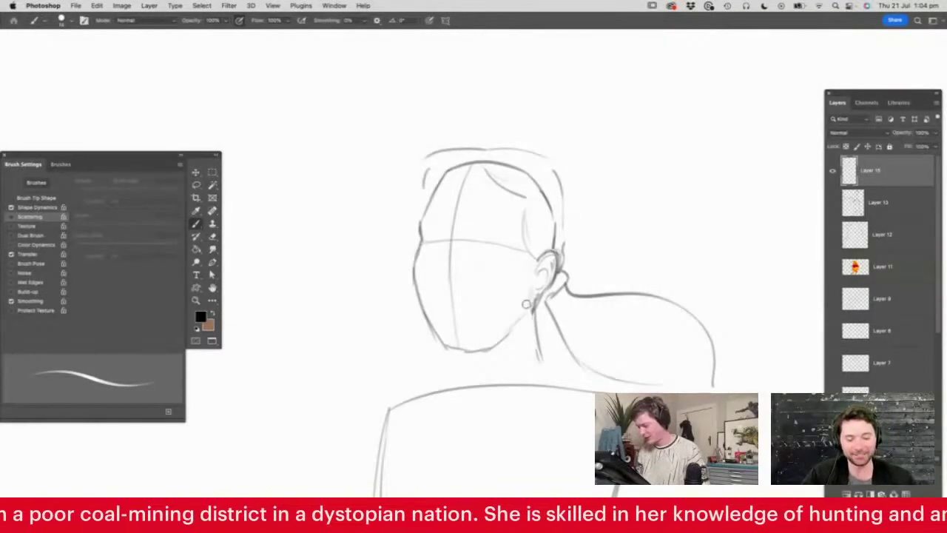
# - Draw both eyebrows along the eye line with a smaller brush and erase the face outline around the far brow
pyautogui.press('z')
pyautogui.moveTo(528, 238)
pyautogui.mouseDown()
pyautogui.moveTo(505, 240)
pyautogui.moveTo(511, 261)
pyautogui.mouseUp()
pyautogui.press('b')
pyautogui.rightClick(458, 238)
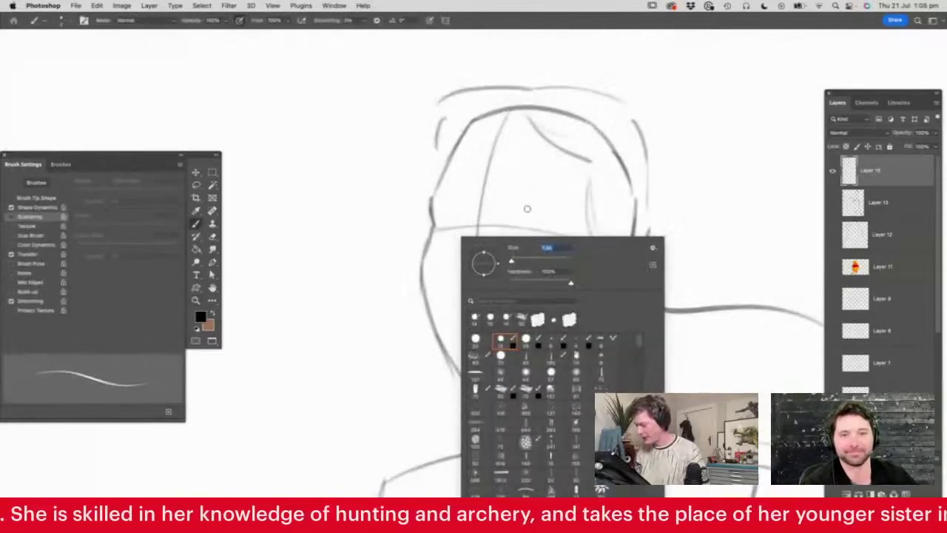
pyautogui.click(526, 213)
pyautogui.moveTo(492, 224); pyautogui.dragTo(553, 219)
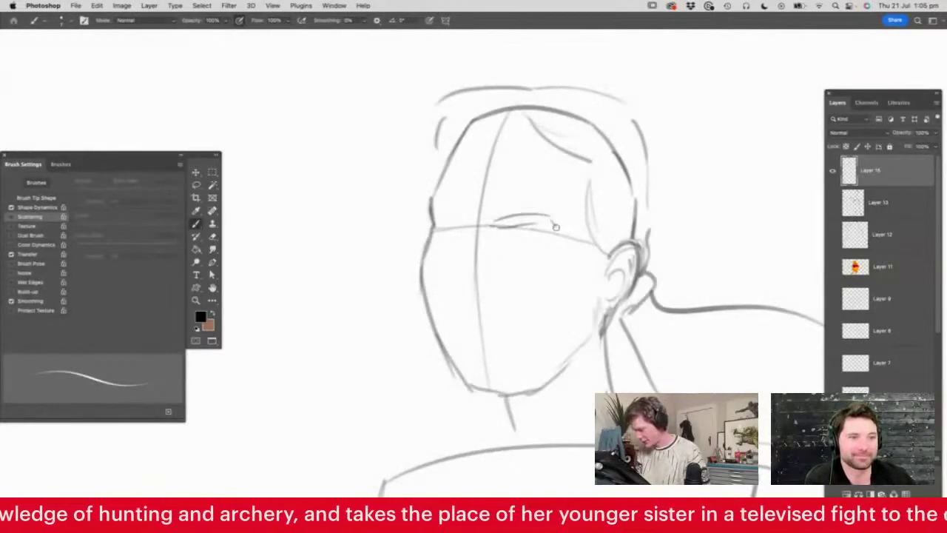
pyautogui.moveTo(467, 220)
pyautogui.mouseDown()
pyautogui.moveTo(425, 217)
pyautogui.moveTo(463, 220)
pyautogui.moveTo(433, 226)
pyautogui.moveTo(430, 243)
pyautogui.mouseUp()
pyautogui.press('e')
pyautogui.moveTo(430, 201)
pyautogui.mouseDown()
pyautogui.moveTo(423, 214)
pyautogui.moveTo(436, 189)
pyautogui.mouseUp()
pyautogui.press('b')
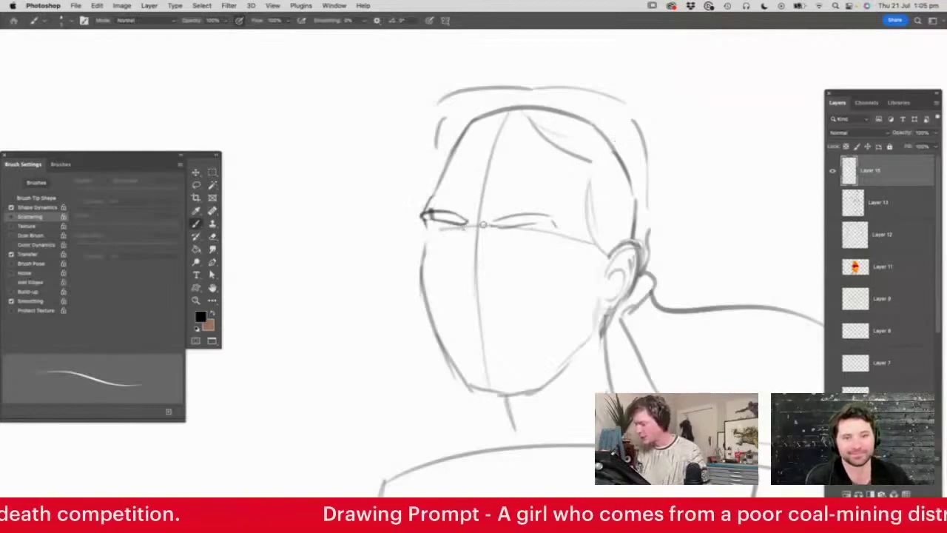
# - Sketch the eyes, nose and lips on the face and add loose hair strands around the head
pyautogui.moveTo(484, 282)
pyautogui.mouseDown()
pyautogui.moveTo(501, 284)
pyautogui.moveTo(499, 309)
pyautogui.mouseUp()
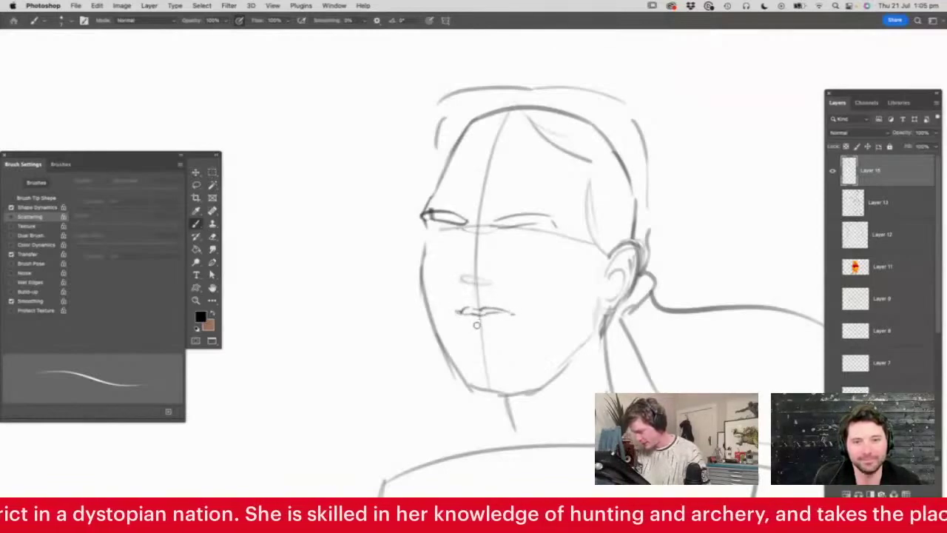
pyautogui.moveTo(447, 232)
pyautogui.mouseDown()
pyautogui.moveTo(471, 242)
pyautogui.moveTo(512, 237)
pyautogui.moveTo(517, 234)
pyautogui.mouseUp()
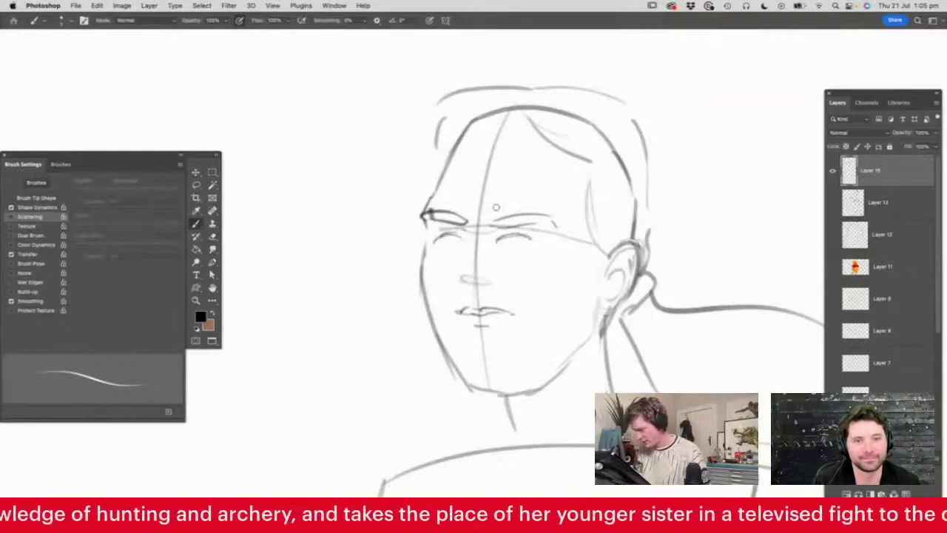
pyautogui.moveTo(434, 108)
pyautogui.mouseDown()
pyautogui.moveTo(424, 153)
pyautogui.moveTo(429, 180)
pyautogui.mouseUp()
pyautogui.moveTo(627, 148)
pyautogui.mouseDown()
pyautogui.moveTo(650, 206)
pyautogui.moveTo(780, 226)
pyautogui.moveTo(589, 162)
pyautogui.moveTo(509, 183)
pyautogui.mouseUp()
# - Draw the torso's centre line and a diagonal strap running across the chest from the neck to the far hip
pyautogui.press('z')
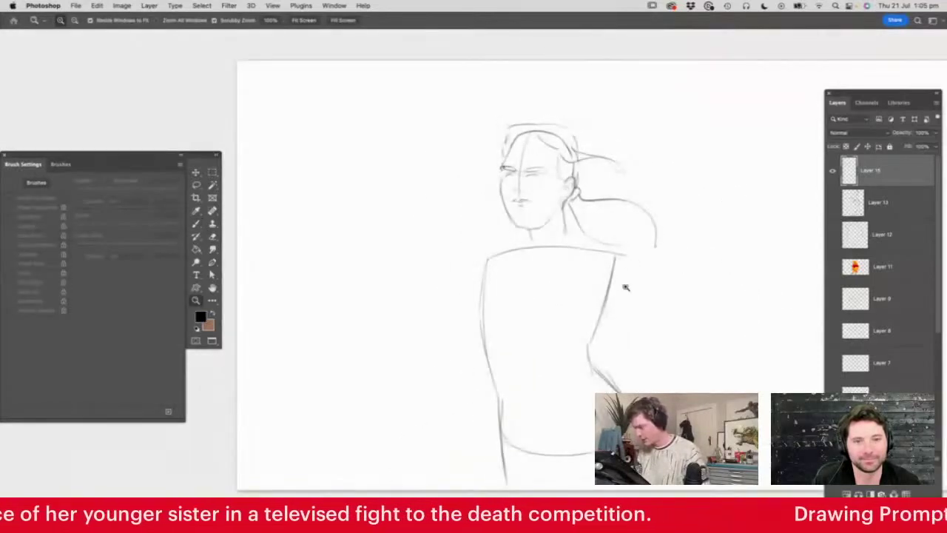
pyautogui.moveTo(619, 283); pyautogui.dragTo(654, 270)
pyautogui.moveTo(498, 323); pyautogui.dragTo(525, 301)
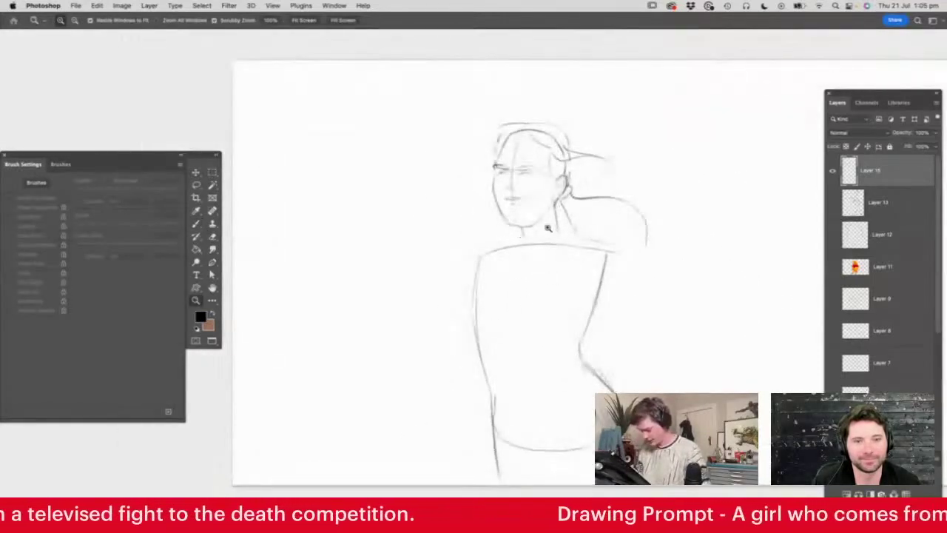
pyautogui.press('b')
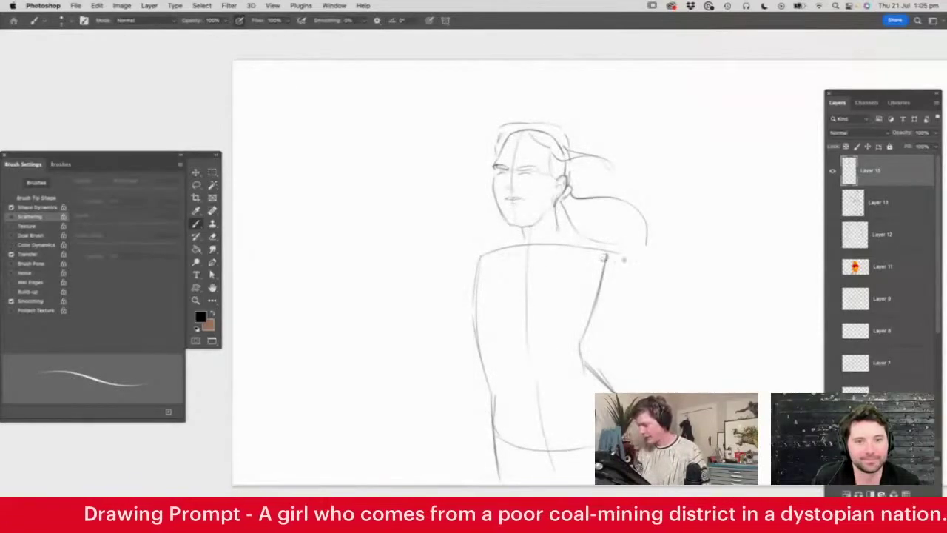
pyautogui.moveTo(547, 247)
pyautogui.mouseDown()
pyautogui.moveTo(494, 357)
pyautogui.moveTo(487, 408)
pyautogui.mouseUp()
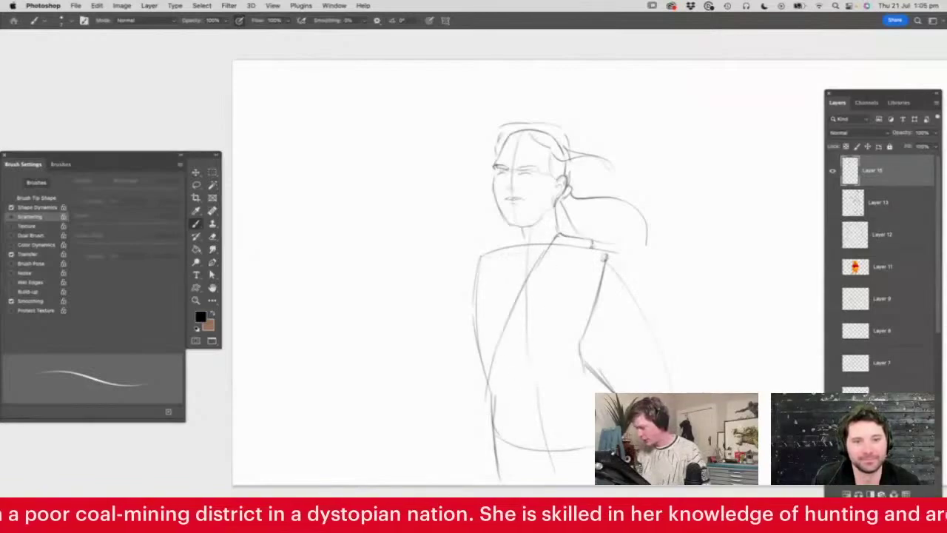
# - Draw the second edge of the chest strap, the curved neckline and a pouch shape at the near hip
pyautogui.moveTo(571, 265); pyautogui.dragTo(495, 411)
pyautogui.moveTo(561, 274); pyautogui.dragTo(519, 355)
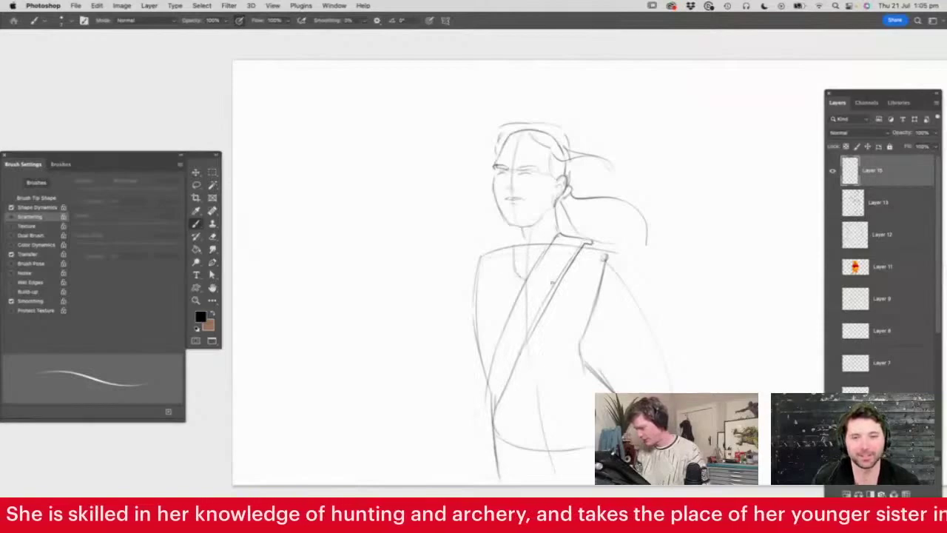
pyautogui.moveTo(473, 410)
pyautogui.mouseDown()
pyautogui.moveTo(443, 483)
pyautogui.moveTo(490, 413)
pyautogui.moveTo(492, 481)
pyautogui.mouseUp()
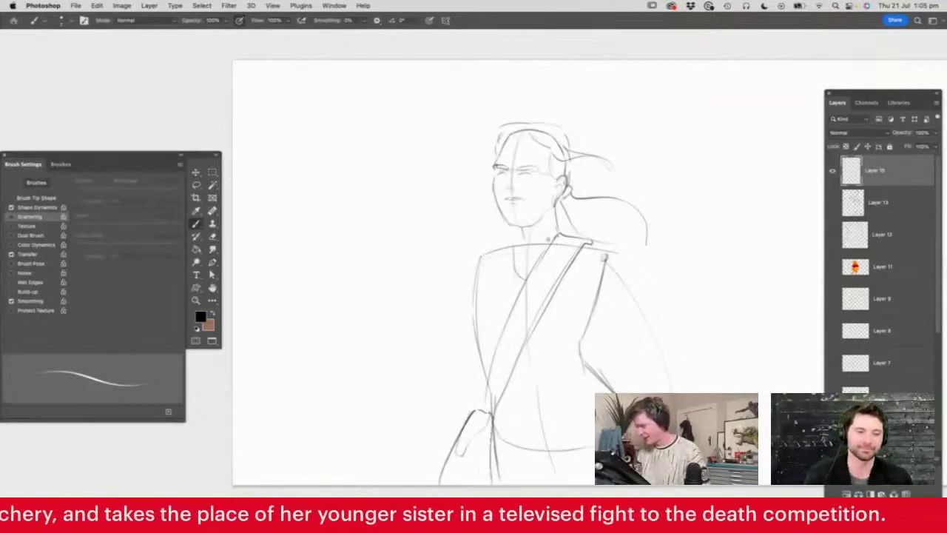
# - Erase the shoulder line crossing the strap and draw the waistband lines with a vertical detail below them
pyautogui.press('e')
pyautogui.rightClick(538, 233)
pyautogui.click(607, 258)
pyautogui.click(629, 209)
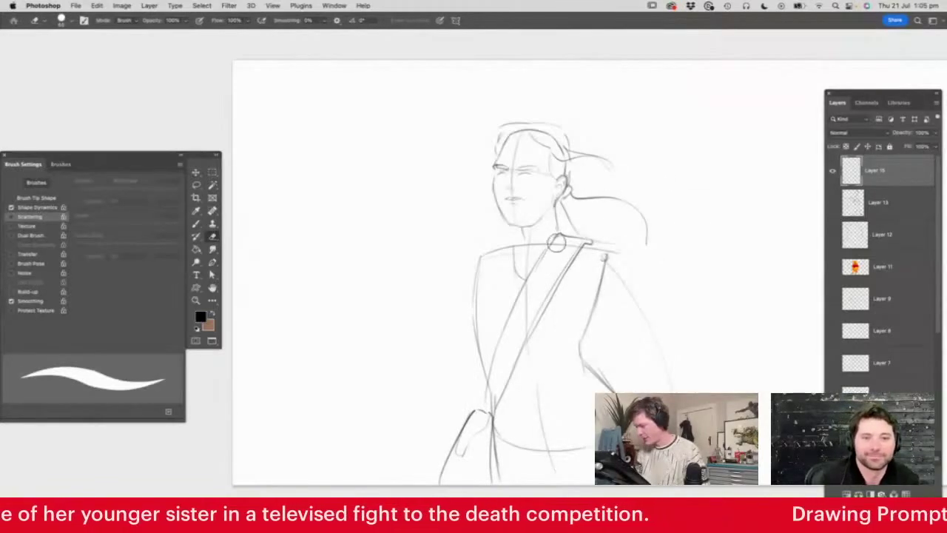
pyautogui.press('b')
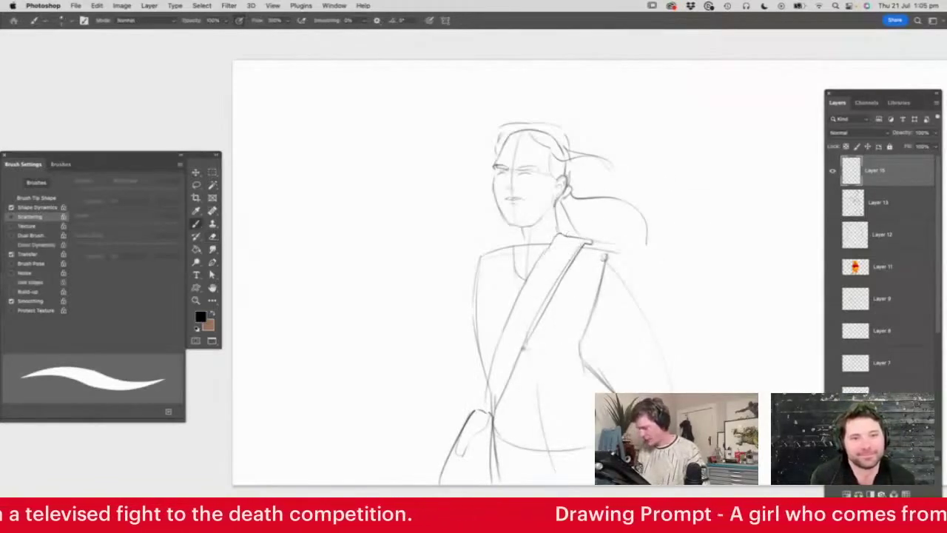
pyautogui.moveTo(569, 347); pyautogui.dragTo(582, 346)
pyautogui.moveTo(512, 384)
pyautogui.mouseDown()
pyautogui.moveTo(592, 386)
pyautogui.moveTo(530, 438)
pyautogui.mouseUp()
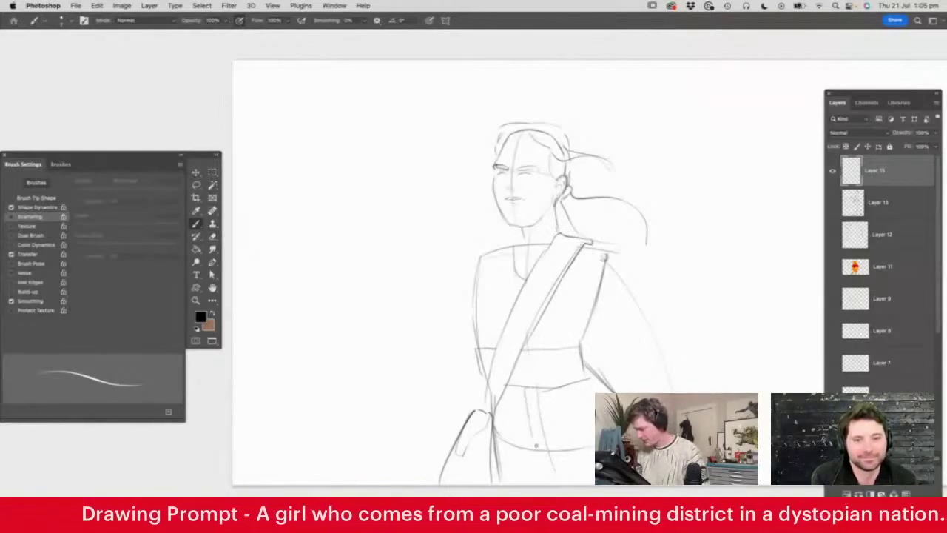
# - Sketch the bent arm reaching out from the near shoulder, ending in a round fist shape
pyautogui.keyDown('super'); pyautogui.click(503, 275); pyautogui.keyUp('super')
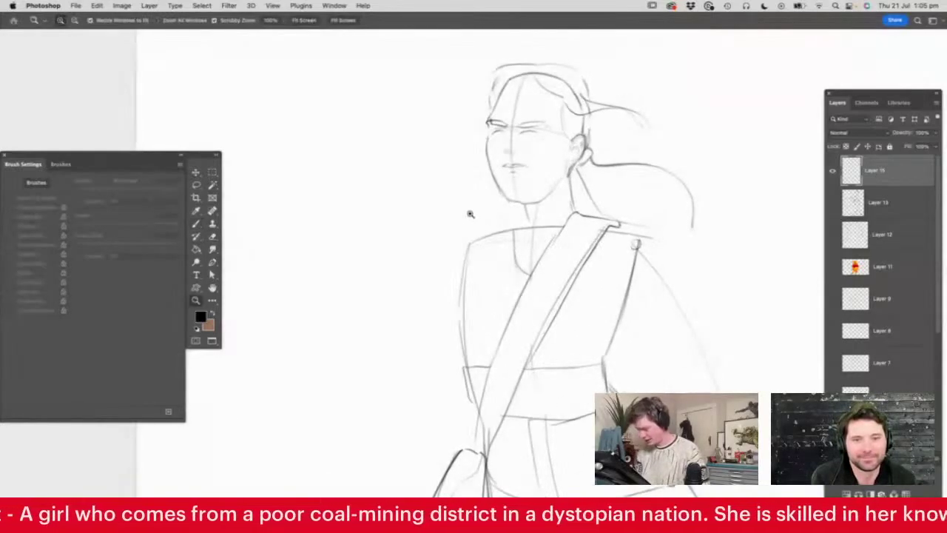
pyautogui.moveTo(318, 269)
pyautogui.mouseDown()
pyautogui.moveTo(355, 258)
pyautogui.moveTo(361, 278)
pyautogui.mouseUp()
pyautogui.moveTo(323, 257)
pyautogui.mouseDown()
pyautogui.moveTo(358, 281)
pyautogui.moveTo(381, 326)
pyautogui.moveTo(429, 300)
pyautogui.mouseUp()
pyautogui.moveTo(474, 252); pyautogui.dragTo(397, 316)
pyautogui.moveTo(444, 286)
pyautogui.mouseDown()
pyautogui.moveTo(525, 260)
pyautogui.moveTo(539, 234)
pyautogui.moveTo(545, 251)
pyautogui.moveTo(567, 207)
pyautogui.mouseUp()
# - Select the head with the Lasso, scale it down slightly and reposition it over the neck
pyautogui.press('l')
pyautogui.moveTo(586, 256)
pyautogui.mouseDown()
pyautogui.moveTo(580, 318)
pyautogui.moveTo(496, 291)
pyautogui.moveTo(456, 296)
pyautogui.moveTo(392, 173)
pyautogui.moveTo(586, 251)
pyautogui.mouseUp()
pyautogui.press('v')
pyautogui.moveTo(586, 135); pyautogui.dragTo(569, 150)
pyautogui.moveTo(538, 188); pyautogui.dragTo(541, 194)
pyautogui.press('Return')
# - Erase the construction line running down the forehead and face
pyautogui.press('z')
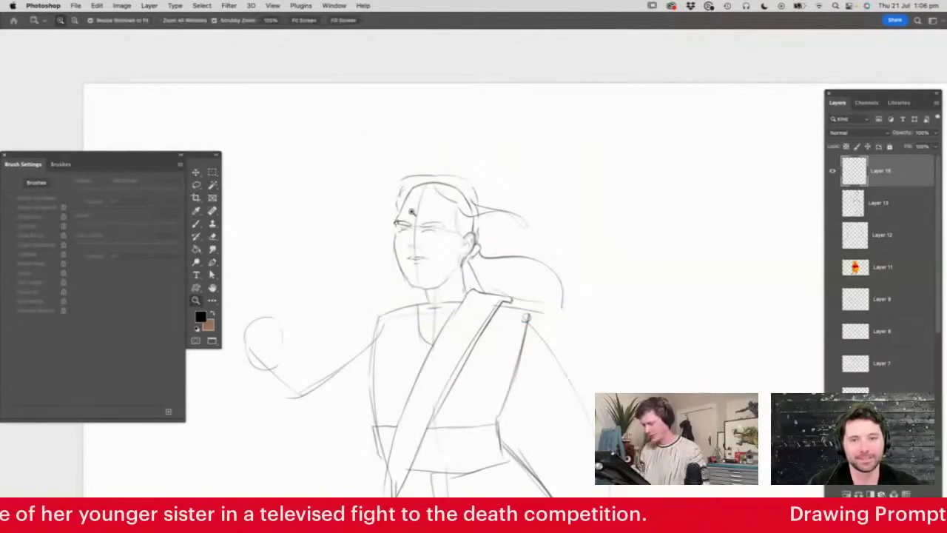
pyautogui.click(437, 213)
pyautogui.press('e')
pyautogui.moveTo(400, 181)
pyautogui.mouseDown()
pyautogui.moveTo(431, 175)
pyautogui.moveTo(415, 295)
pyautogui.moveTo(414, 272)
pyautogui.moveTo(435, 283)
pyautogui.moveTo(420, 320)
pyautogui.moveTo(425, 351)
pyautogui.mouseUp()
# - Select the back of the head with the Lasso, adjust its position against the face, and deselect
pyautogui.press('z')
pyautogui.keyDown('alt'); pyautogui.click(493, 247); pyautogui.keyUp('alt')
pyautogui.click(488, 278)
pyautogui.press('l')
pyautogui.moveTo(646, 232)
pyautogui.mouseDown()
pyautogui.moveTo(644, 285)
pyautogui.moveTo(574, 332)
pyautogui.moveTo(522, 326)
pyautogui.moveTo(506, 336)
pyautogui.moveTo(488, 316)
pyautogui.moveTo(438, 325)
pyautogui.moveTo(396, 317)
pyautogui.moveTo(458, 119)
pyautogui.moveTo(555, 244)
pyautogui.mouseUp()
pyautogui.press('v')
pyautogui.press('z')
pyautogui.moveTo(447, 268); pyautogui.dragTo(489, 253)
pyautogui.press('b')
pyautogui.hotkey('ctrl', 'd')
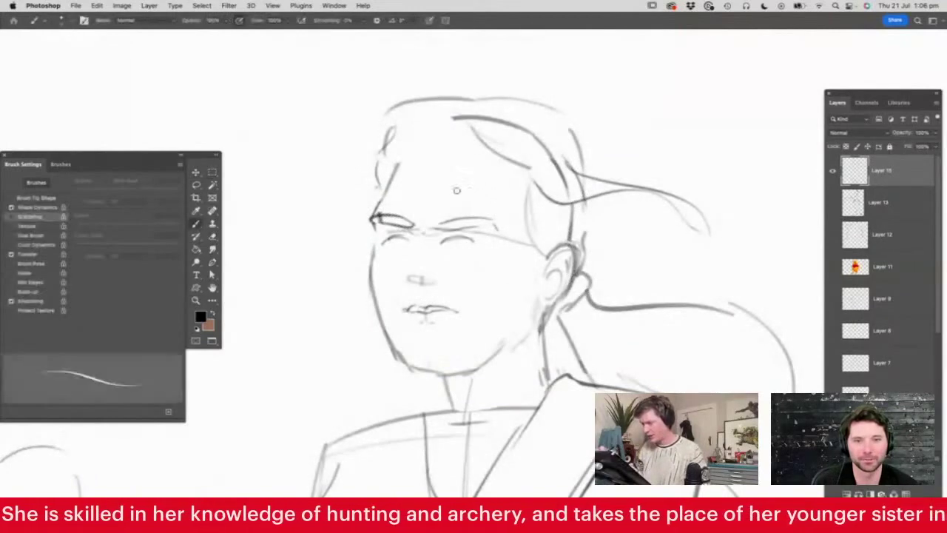
# - Redraw the hairline from a centre part down to both temples and erase the old hair band lines
pyautogui.moveTo(390, 168)
pyautogui.mouseDown()
pyautogui.moveTo(452, 128)
pyautogui.moveTo(463, 136)
pyautogui.moveTo(450, 127)
pyautogui.moveTo(459, 173)
pyautogui.moveTo(459, 160)
pyautogui.moveTo(523, 207)
pyautogui.mouseUp()
pyautogui.press('e')
pyautogui.moveTo(508, 131)
pyautogui.mouseDown()
pyautogui.moveTo(459, 116)
pyautogui.moveTo(555, 186)
pyautogui.moveTo(514, 137)
pyautogui.moveTo(556, 186)
pyautogui.moveTo(548, 157)
pyautogui.moveTo(533, 177)
pyautogui.mouseUp()
pyautogui.press('b')
pyautogui.moveTo(445, 110)
pyautogui.mouseDown()
pyautogui.moveTo(452, 156)
pyautogui.moveTo(383, 198)
pyautogui.mouseUp()
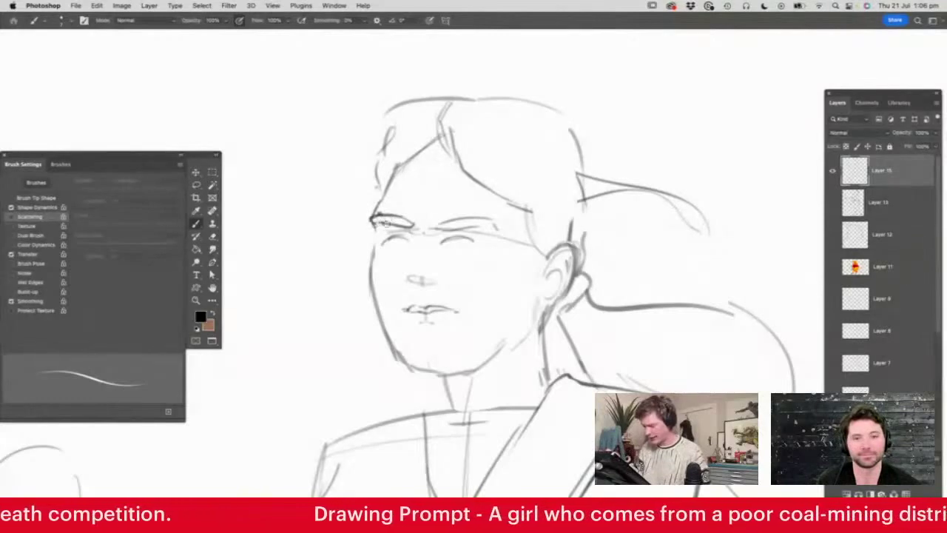
# - Clean up around the far eyebrow and draw the nose from the bridge down to the nostrils
pyautogui.moveTo(457, 250); pyautogui.dragTo(473, 258)
pyautogui.press('e')
pyautogui.moveTo(423, 215); pyautogui.dragTo(406, 209)
pyautogui.press('b')
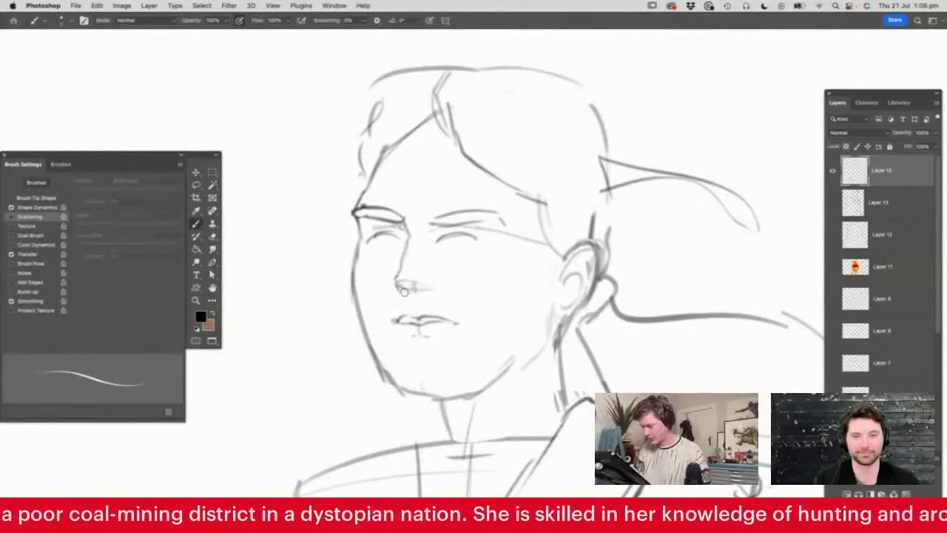
pyautogui.moveTo(396, 279)
pyautogui.mouseDown()
pyautogui.moveTo(444, 289)
pyautogui.moveTo(433, 289)
pyautogui.mouseUp()
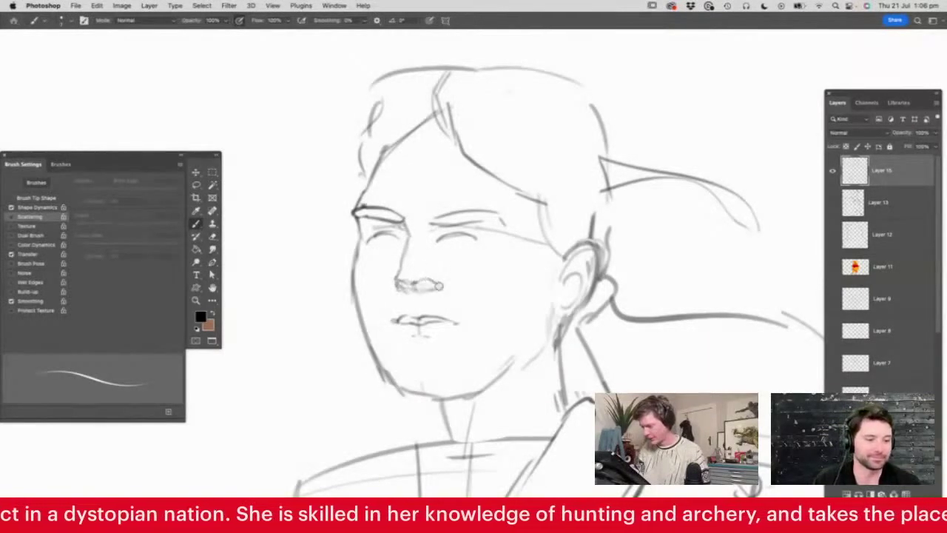
# - Draw the upper eyelids, eye outlines and round irises of both eyes
pyautogui.moveTo(365, 238); pyautogui.dragTo(379, 232)
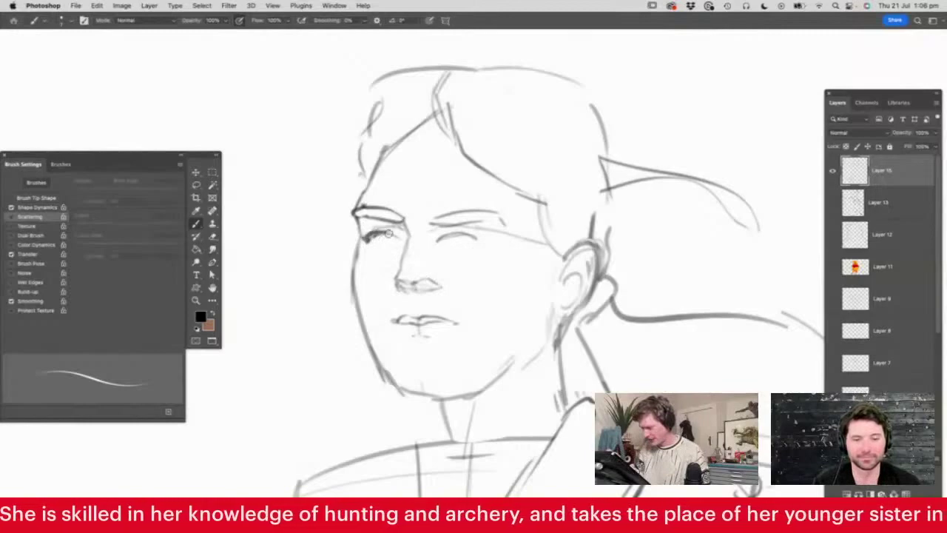
pyautogui.moveTo(438, 244)
pyautogui.mouseDown()
pyautogui.moveTo(481, 238)
pyautogui.moveTo(485, 230)
pyautogui.moveTo(459, 226)
pyautogui.moveTo(493, 230)
pyautogui.moveTo(455, 220)
pyautogui.moveTo(496, 216)
pyautogui.moveTo(479, 213)
pyautogui.moveTo(492, 226)
pyautogui.moveTo(481, 233)
pyautogui.moveTo(454, 231)
pyautogui.mouseUp()
pyautogui.press('e')
pyautogui.press('b')
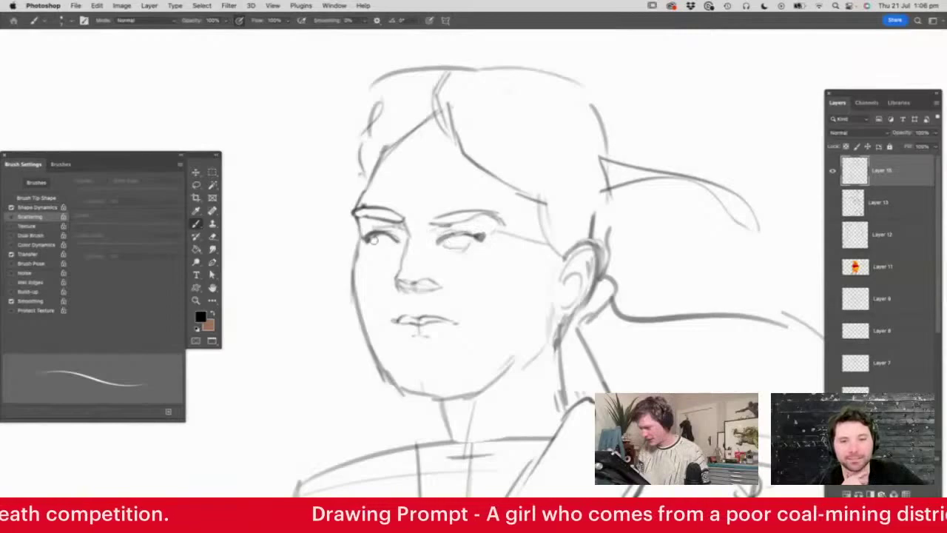
pyautogui.moveTo(376, 236); pyautogui.dragTo(383, 247)
pyautogui.moveTo(460, 238)
pyautogui.mouseDown()
pyautogui.moveTo(442, 244)
pyautogui.moveTo(460, 235)
pyautogui.mouseUp()
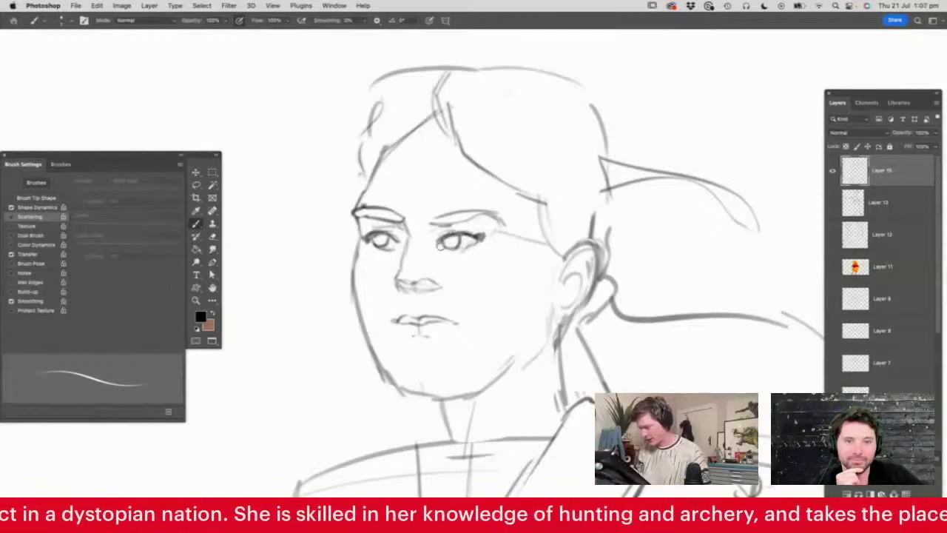
# - Reshape the near eyebrow with a darker angled stroke and erase stray lines between the brows
pyautogui.moveTo(495, 200)
pyautogui.mouseDown()
pyautogui.moveTo(425, 207)
pyautogui.moveTo(521, 204)
pyautogui.mouseUp()
pyautogui.press('e')
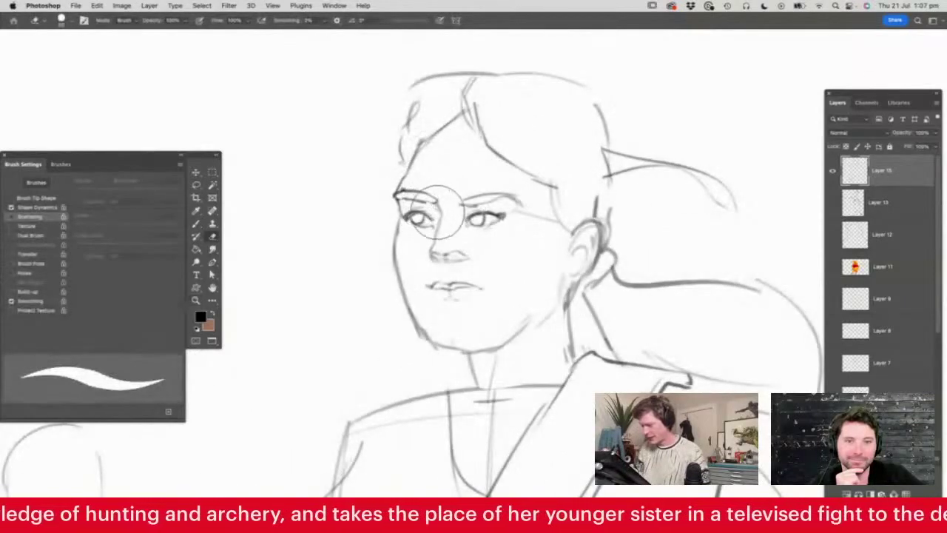
pyautogui.press('b')
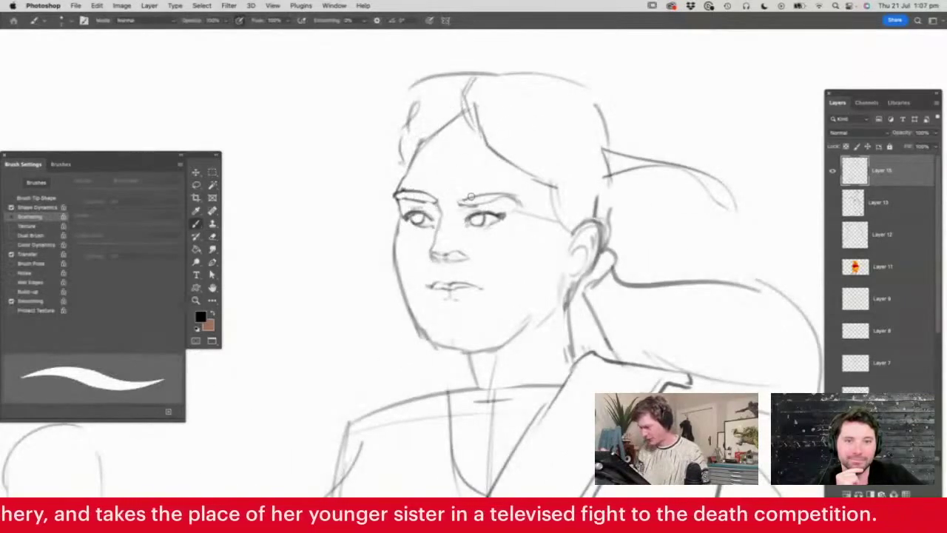
pyautogui.moveTo(462, 198); pyautogui.dragTo(518, 192)
pyautogui.press('e')
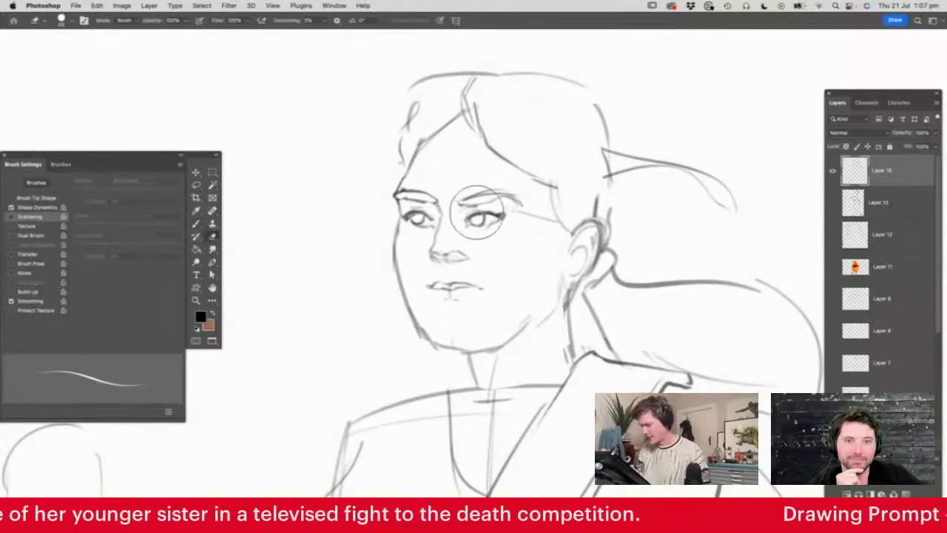
# - Redraw the hair contour beside the far temple and erase the old strands with a smaller Eraser
pyautogui.rightClick(544, 124)
pyautogui.click(544, 116)
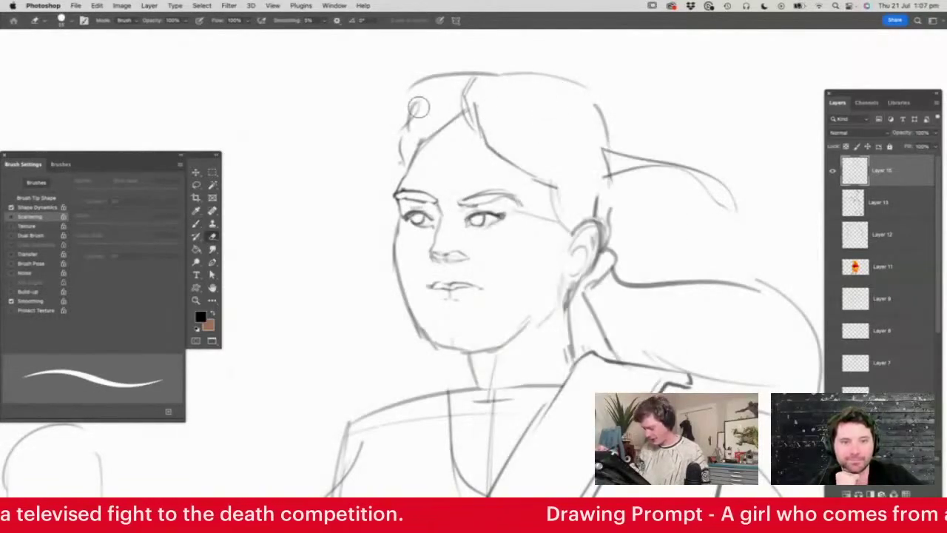
pyautogui.press('b')
pyautogui.moveTo(418, 101); pyautogui.dragTo(400, 187)
pyautogui.press('e')
pyautogui.moveTo(402, 145); pyautogui.dragTo(420, 118)
pyautogui.moveTo(420, 85)
pyautogui.mouseDown()
pyautogui.moveTo(435, 77)
pyautogui.moveTo(404, 102)
pyautogui.mouseUp()
pyautogui.press('b')
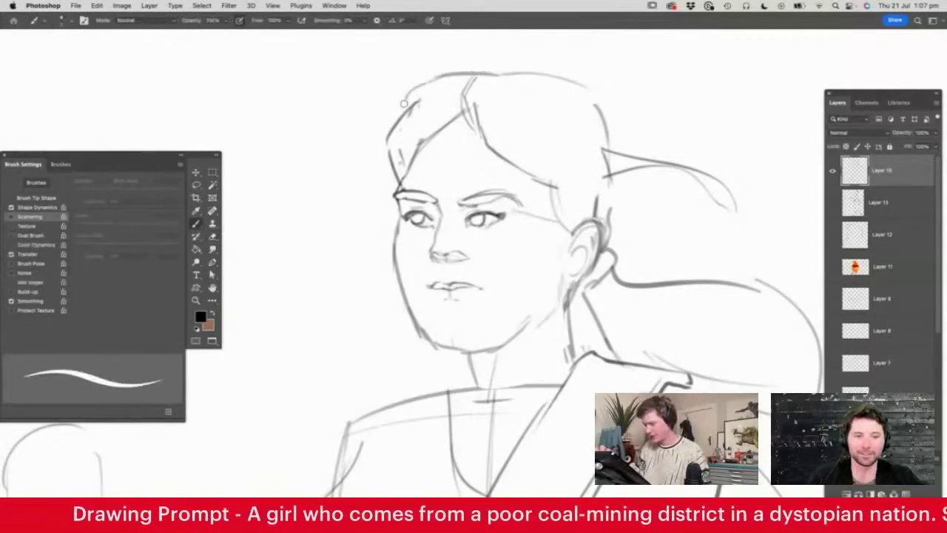
# - Darken the irises and nostrils and mark the shadow under the lower lip
pyautogui.press('z')
pyautogui.moveTo(492, 187); pyautogui.dragTo(511, 180)
pyautogui.press('b')
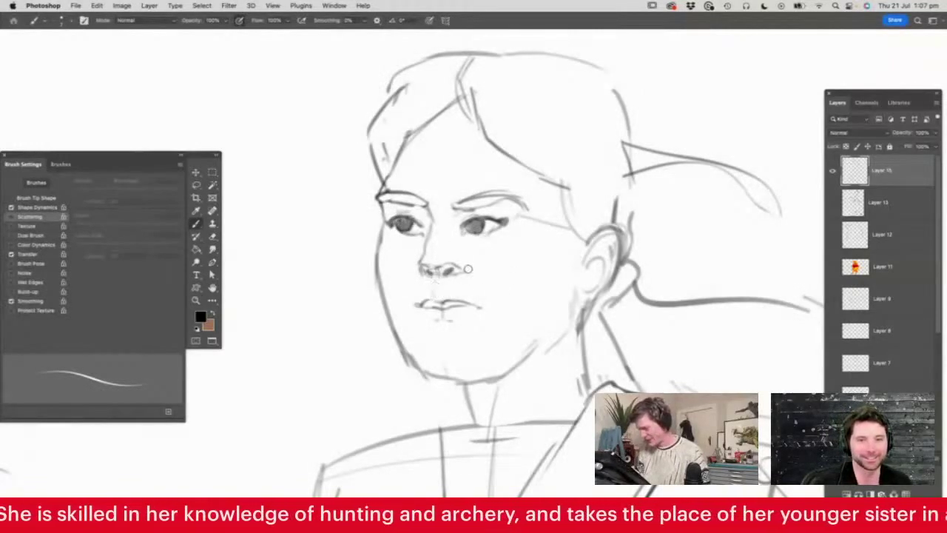
pyautogui.moveTo(436, 320); pyautogui.dragTo(454, 321)
pyautogui.press('z')
pyautogui.moveTo(492, 212); pyautogui.dragTo(427, 237)
pyautogui.moveTo(479, 210); pyautogui.dragTo(518, 198)
pyautogui.press('b')
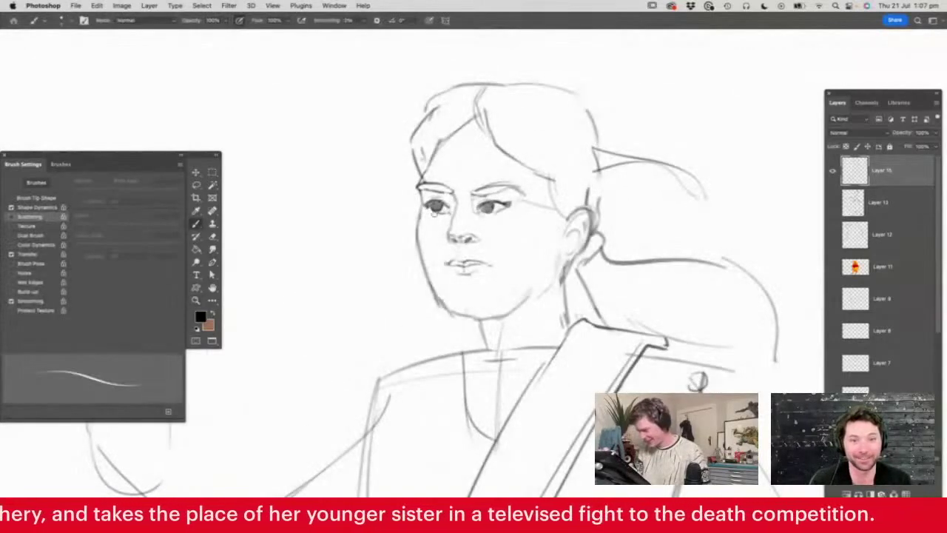
# - Erase small highlights into the irises
pyautogui.press('e')
pyautogui.scroll(3, 447, 214)
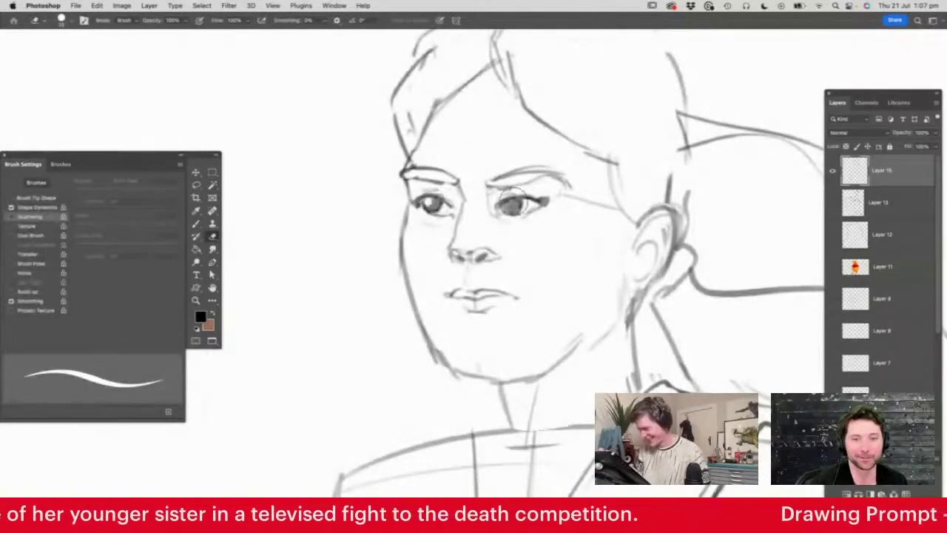
pyautogui.press('z')
pyautogui.keyDown('alt'); pyautogui.click(507, 211); pyautogui.keyUp('alt')
pyautogui.click(584, 172)
# - Draw a bolder contour down the back of the head with a larger brush
pyautogui.press('b')
pyautogui.rightClick(558, 130)
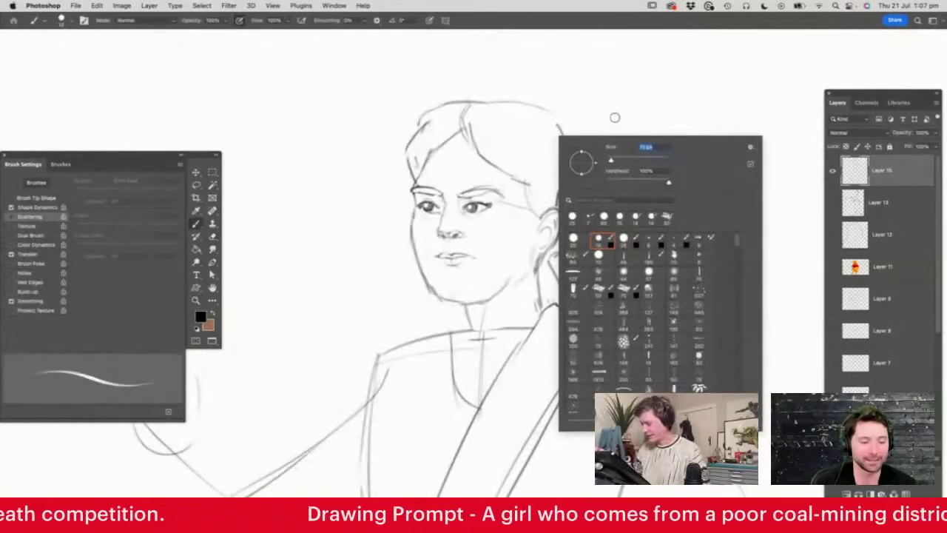
pyautogui.click(614, 102)
pyautogui.moveTo(538, 110)
pyautogui.mouseDown()
pyautogui.moveTo(573, 199)
pyautogui.moveTo(566, 240)
pyautogui.moveTo(554, 249)
pyautogui.mouseUp()
# - Erase the rough far cheek line and redraw the face outline from the brow to the chin
pyautogui.press('z')
pyautogui.keyDown('alt'); pyautogui.click(514, 176); pyautogui.keyUp('alt')
pyautogui.moveTo(485, 219); pyautogui.dragTo(529, 220)
pyautogui.press('e')
pyautogui.moveTo(420, 222); pyautogui.dragTo(452, 301)
pyautogui.press('b')
pyautogui.moveTo(419, 194); pyautogui.dragTo(432, 246)
pyautogui.moveTo(419, 214); pyautogui.dragTo(452, 281)
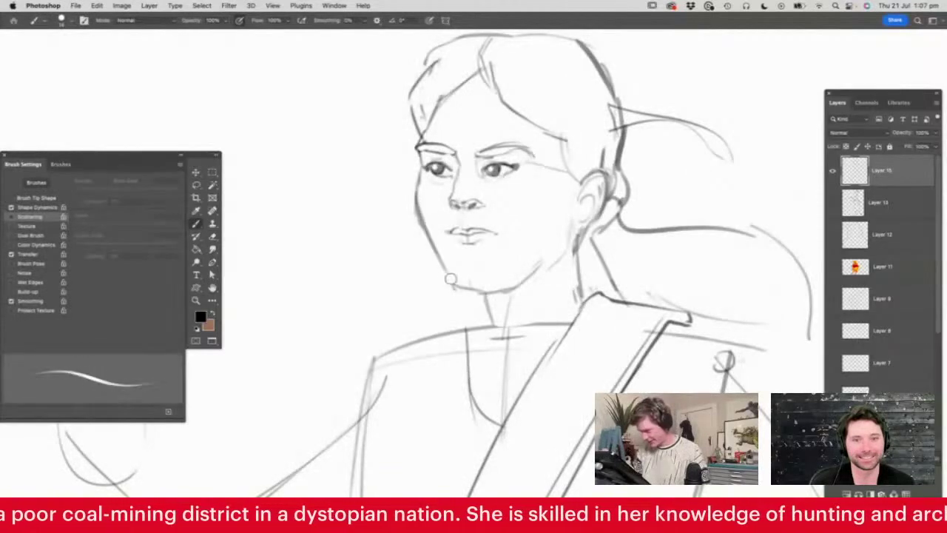
pyautogui.moveTo(429, 239)
pyautogui.mouseDown()
pyautogui.moveTo(477, 283)
pyautogui.moveTo(528, 275)
pyautogui.moveTo(565, 226)
pyautogui.moveTo(564, 190)
pyautogui.moveTo(530, 188)
pyautogui.moveTo(523, 175)
pyautogui.mouseUp()
# - Outline the raised arm with bold strokes from shoulder to elbow and forearm, and sketch the curled fingers
pyautogui.press('z')
pyautogui.moveTo(520, 227); pyautogui.dragTo(560, 256)
pyautogui.press('b')
pyautogui.moveTo(522, 183)
pyautogui.mouseDown()
pyautogui.moveTo(427, 262)
pyautogui.moveTo(438, 297)
pyautogui.moveTo(508, 260)
pyautogui.mouseUp()
pyautogui.moveTo(367, 236); pyautogui.dragTo(426, 298)
pyautogui.moveTo(397, 243); pyautogui.dragTo(426, 253)
pyautogui.moveTo(364, 226)
pyautogui.mouseDown()
pyautogui.moveTo(371, 185)
pyautogui.moveTo(398, 196)
pyautogui.mouseUp()
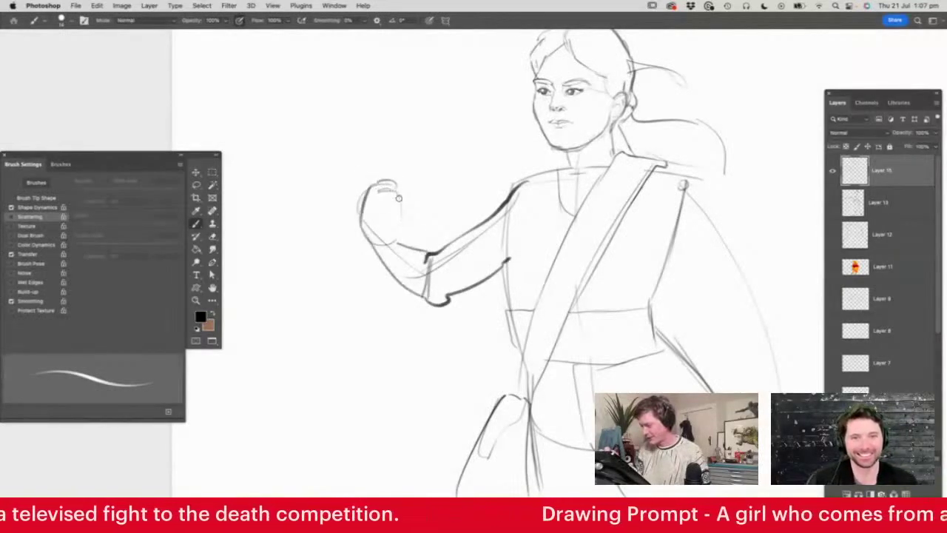
# - Add hair strands sweeping back from the part and loose wisps blowing behind the head
pyautogui.press('z')
pyautogui.moveTo(473, 195); pyautogui.dragTo(425, 192)
pyautogui.moveTo(568, 161); pyautogui.dragTo(596, 186)
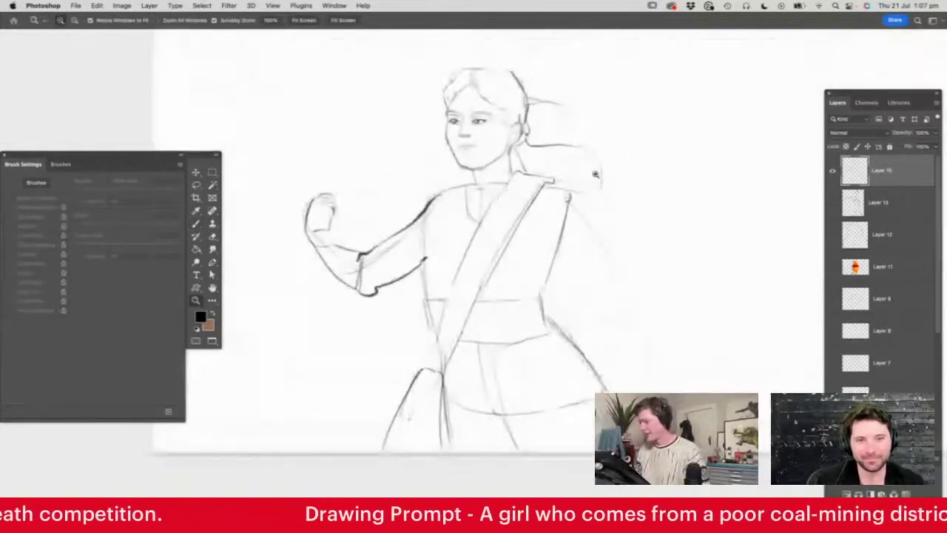
pyautogui.press('e')
pyautogui.press('b')
pyautogui.moveTo(485, 86)
pyautogui.mouseDown()
pyautogui.moveTo(583, 114)
pyautogui.moveTo(522, 118)
pyautogui.mouseUp()
pyautogui.moveTo(474, 72)
pyautogui.mouseDown()
pyautogui.moveTo(497, 57)
pyautogui.moveTo(538, 59)
pyautogui.moveTo(529, 77)
pyautogui.mouseUp()
# - Refine the curved neckline of the top and start the rounded contour of the shoulder beside the strap
pyautogui.press('z')
pyautogui.press('b')
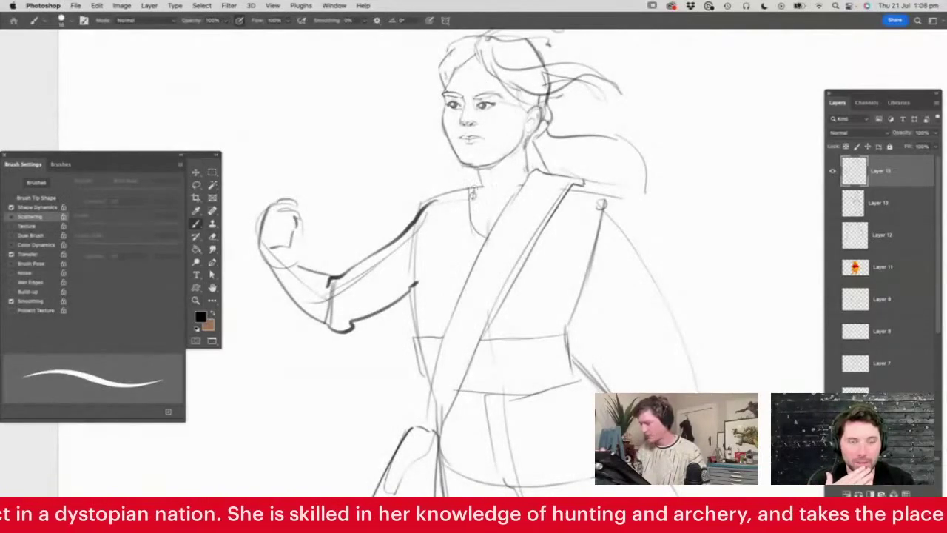
pyautogui.moveTo(472, 200); pyautogui.dragTo(496, 225)
pyautogui.moveTo(589, 188); pyautogui.dragTo(607, 205)
# - Draw the lowered arm from the shoulder through the elbow to the hand beside the hip
pyautogui.press('z')
pyautogui.moveTo(572, 186); pyautogui.dragTo(542, 215)
pyautogui.click(643, 215)
pyautogui.press('b')
pyautogui.moveTo(553, 171); pyautogui.dragTo(630, 280)
pyautogui.moveTo(541, 212)
pyautogui.mouseDown()
pyautogui.moveTo(577, 262)
pyautogui.moveTo(621, 253)
pyautogui.moveTo(630, 338)
pyautogui.mouseUp()
pyautogui.moveTo(590, 290)
pyautogui.mouseDown()
pyautogui.moveTo(620, 356)
pyautogui.moveTo(632, 329)
pyautogui.moveTo(639, 374)
pyautogui.moveTo(575, 298)
pyautogui.mouseUp()
# - Strengthen the upper and lower edges of the waistband and its side at the waist
pyautogui.press('z')
pyautogui.moveTo(581, 258); pyautogui.dragTo(587, 257)
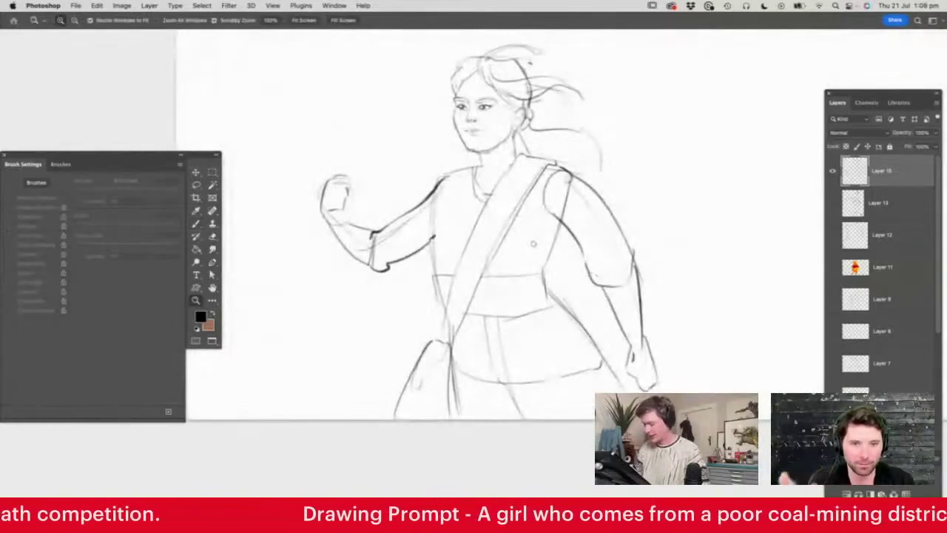
pyautogui.press('b')
pyautogui.moveTo(463, 312)
pyautogui.mouseDown()
pyautogui.moveTo(504, 312)
pyautogui.moveTo(555, 296)
pyautogui.moveTo(545, 268)
pyautogui.mouseUp()
pyautogui.moveTo(482, 282)
pyautogui.mouseDown()
pyautogui.moveTo(544, 272)
pyautogui.moveTo(510, 297)
pyautogui.mouseUp()
# - Erase the line under the lowered arm's shoulder with a resized Eraser and redraw the armhole curve
pyautogui.press('z')
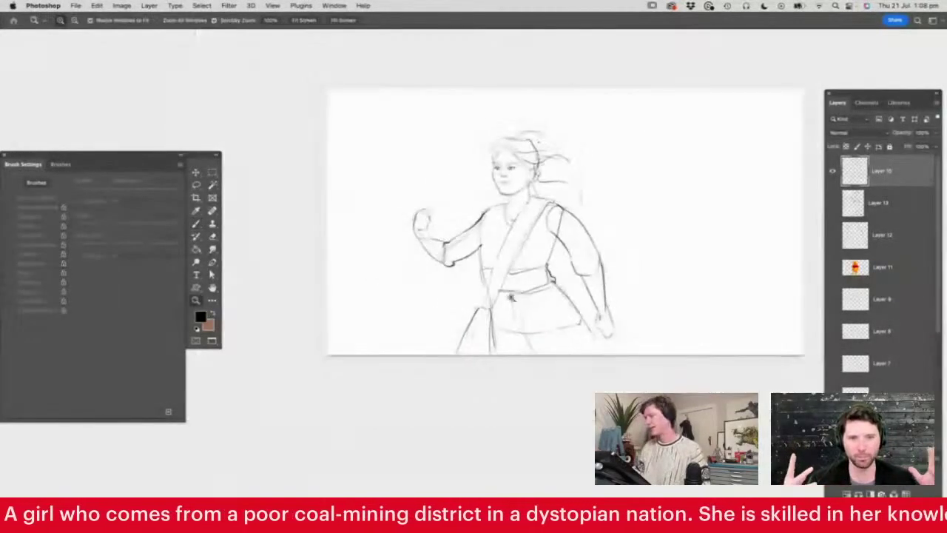
pyautogui.moveTo(557, 216)
pyautogui.mouseDown()
pyautogui.moveTo(601, 218)
pyautogui.moveTo(577, 229)
pyautogui.mouseUp()
pyautogui.press('b')
pyautogui.rightClick(577, 152)
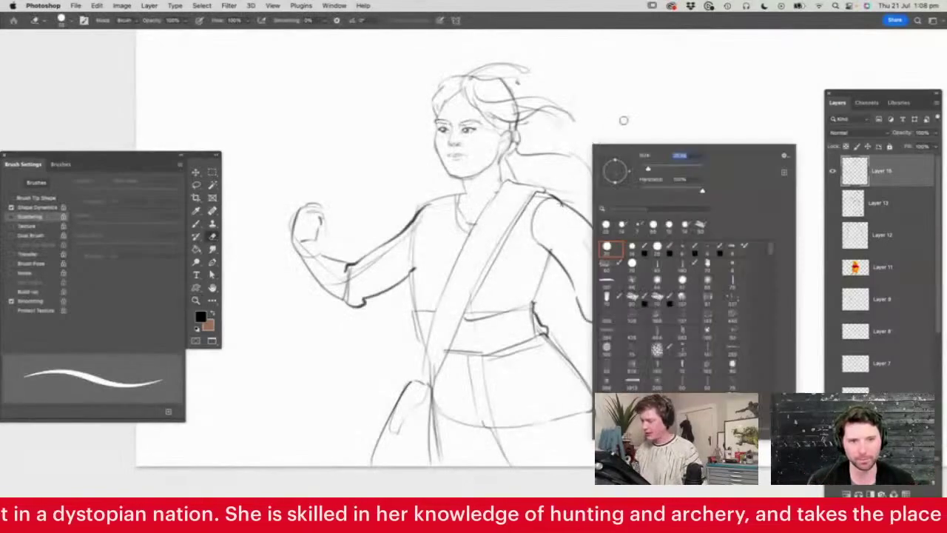
pyautogui.click(663, 170)
pyautogui.click(664, 109)
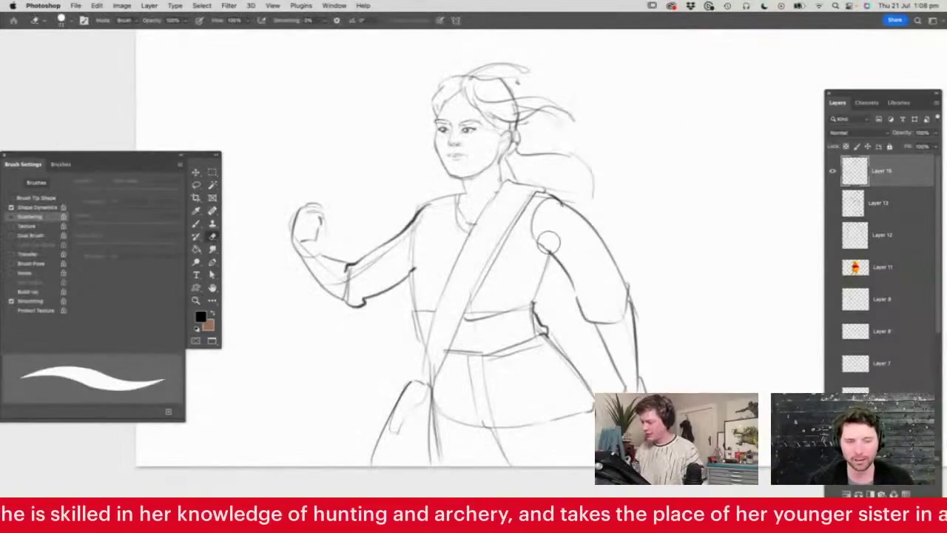
pyautogui.press('b')
pyautogui.moveTo(528, 236); pyautogui.dragTo(544, 261)
# - Darken the torso side below the raised arm, erase the old line beside it and add the top's inner strap edge
pyautogui.moveTo(425, 205)
pyautogui.mouseDown()
pyautogui.moveTo(408, 273)
pyautogui.moveTo(414, 303)
pyautogui.mouseUp()
pyautogui.press('e')
pyautogui.moveTo(421, 259); pyautogui.dragTo(420, 292)
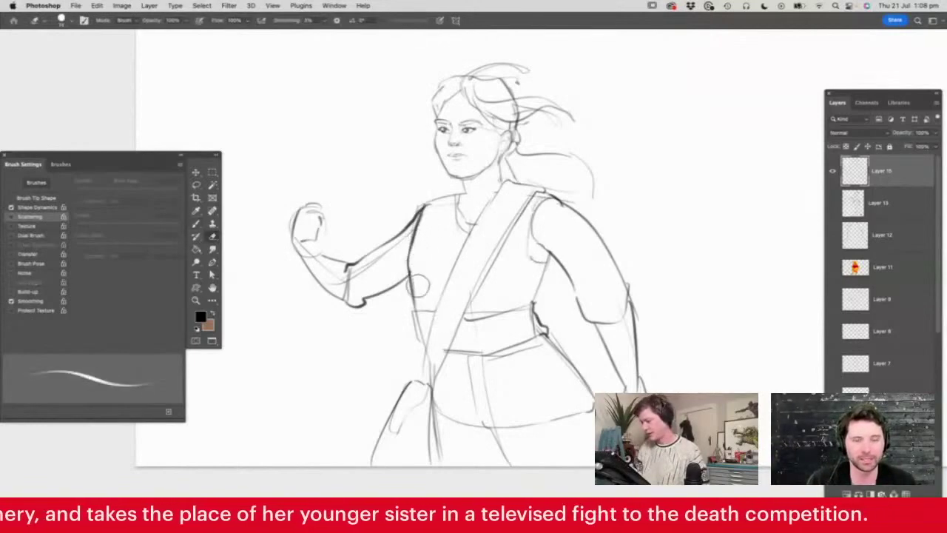
pyautogui.press('b')
pyautogui.moveTo(449, 204); pyautogui.dragTo(462, 240)
pyautogui.press('e')
# - Draw a long upright shaft passing through the raised fist, above and below the hand
pyautogui.press('z')
pyautogui.moveTo(520, 243); pyautogui.dragTo(486, 260)
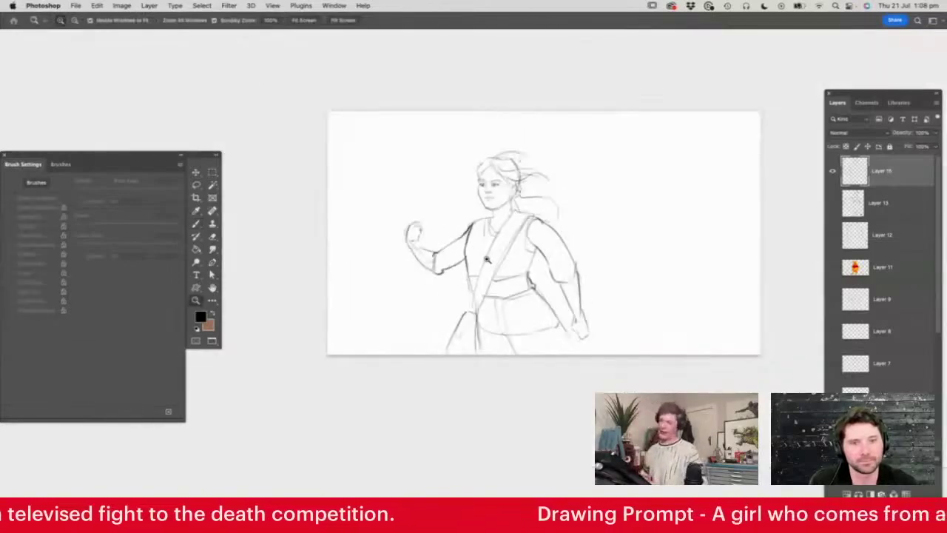
pyautogui.press('b')
pyautogui.moveTo(412, 226)
pyautogui.mouseDown()
pyautogui.moveTo(416, 143)
pyautogui.moveTo(417, 330)
pyautogui.mouseUp()
pyautogui.moveTo(420, 244); pyautogui.dragTo(422, 350)
pyautogui.press('z')
pyautogui.moveTo(579, 260)
pyautogui.mouseDown()
pyautogui.moveTo(556, 273)
pyautogui.moveTo(569, 261)
pyautogui.moveTo(586, 271)
pyautogui.mouseUp()
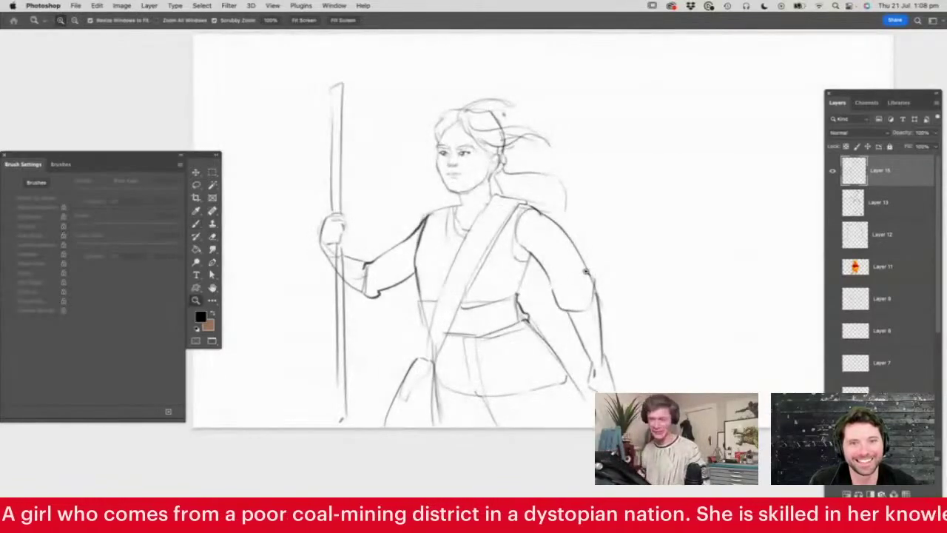
# - Draw the ponytail's flowing strands behind the neck down to a pointed tip over the shoulder
pyautogui.press('b')
pyautogui.moveTo(502, 175)
pyautogui.mouseDown()
pyautogui.moveTo(527, 180)
pyautogui.moveTo(569, 219)
pyautogui.moveTo(534, 175)
pyautogui.mouseUp()
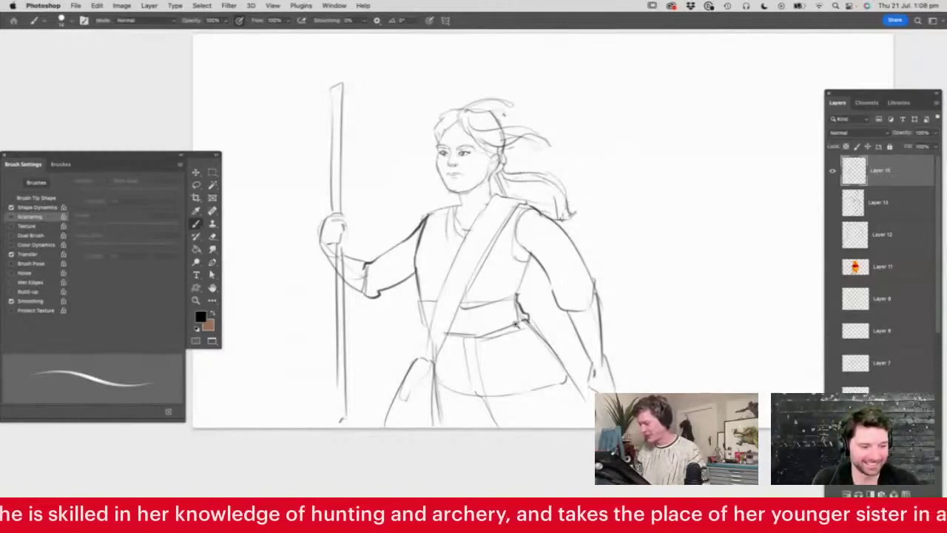
# - Erase the skirt's old front lines and hem, and redraw it with a front pleat and a ragged lower edge
pyautogui.moveTo(512, 353); pyautogui.dragTo(534, 354)
pyautogui.press('e')
pyautogui.moveTo(469, 341); pyautogui.dragTo(479, 405)
pyautogui.moveTo(431, 384); pyautogui.dragTo(461, 405)
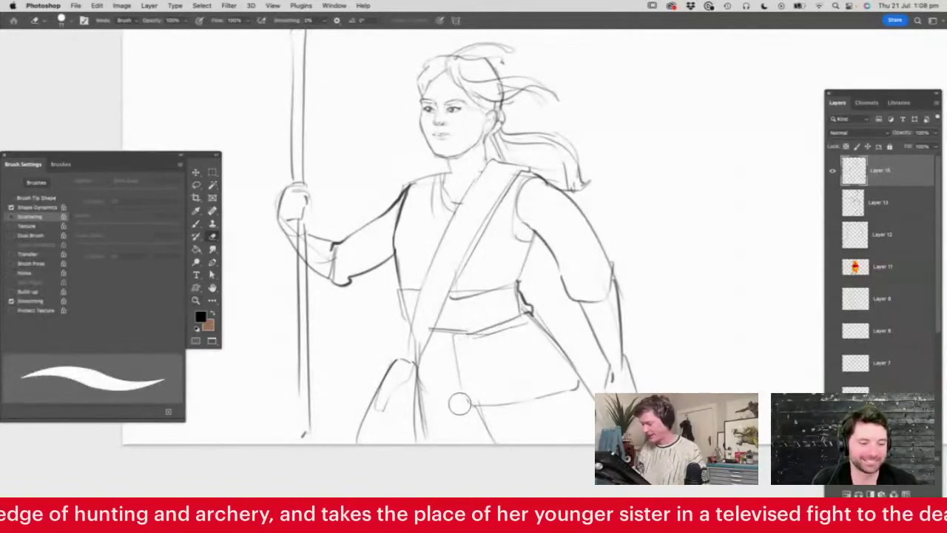
pyautogui.press('b')
pyautogui.moveTo(457, 342)
pyautogui.mouseDown()
pyautogui.moveTo(459, 386)
pyautogui.moveTo(440, 403)
pyautogui.moveTo(479, 409)
pyautogui.moveTo(555, 393)
pyautogui.moveTo(575, 377)
pyautogui.moveTo(564, 339)
pyautogui.moveTo(539, 317)
pyautogui.moveTo(568, 364)
pyautogui.mouseUp()
# - Erase the belt's faint upper edge beside the diagonal strap and redraw it as a clean line to the waist side
pyautogui.press('e')
pyautogui.press('b')
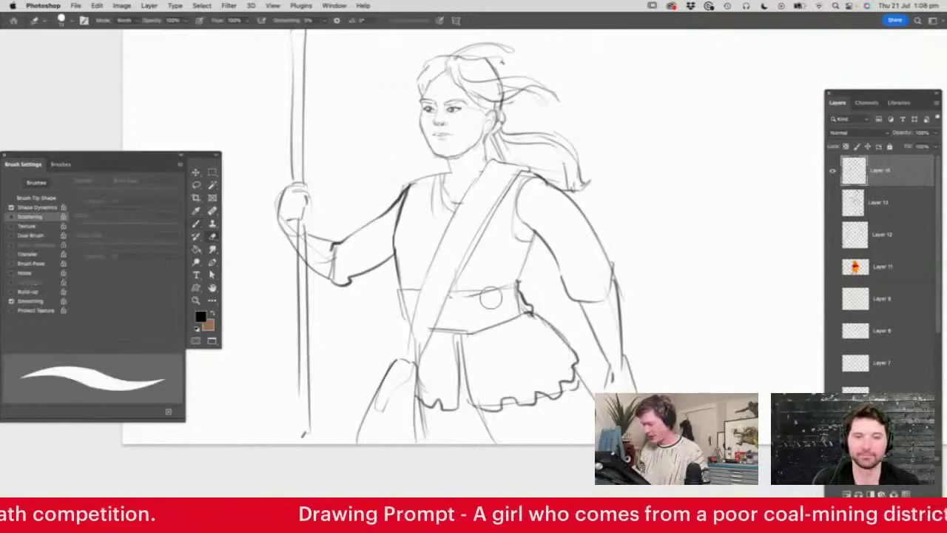
pyautogui.moveTo(444, 296); pyautogui.dragTo(520, 277)
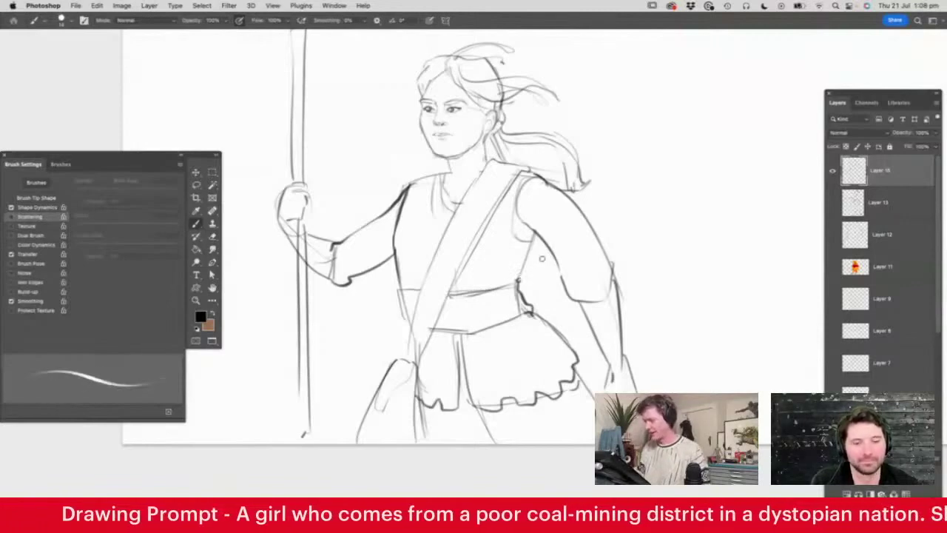
pyautogui.press('z')
pyautogui.moveTo(522, 333)
pyautogui.mouseDown()
pyautogui.moveTo(503, 338)
pyautogui.moveTo(486, 369)
pyautogui.mouseUp()
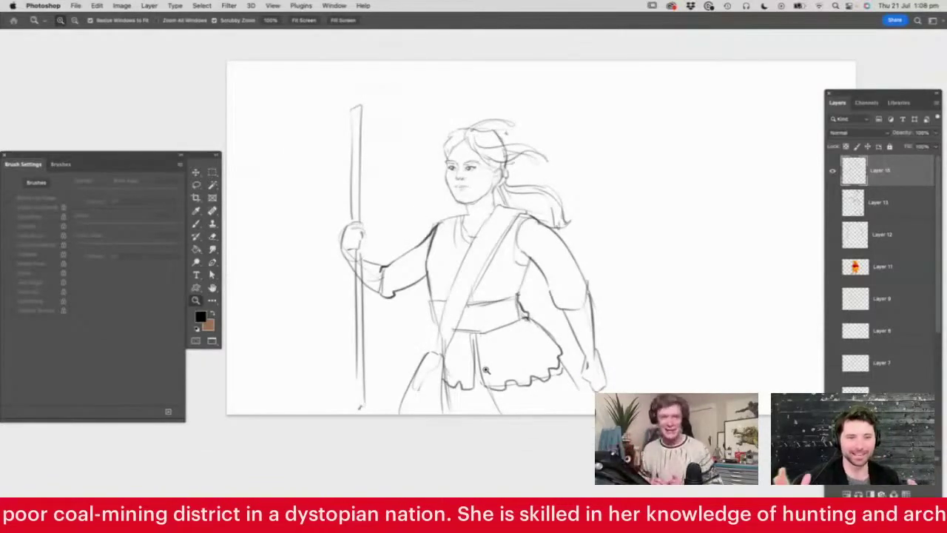
# - Strengthen the neck line running down from the archer's chin to the collar
pyautogui.press('b')
pyautogui.press('z')
pyautogui.moveTo(463, 198); pyautogui.dragTo(500, 210)
pyautogui.press('b')
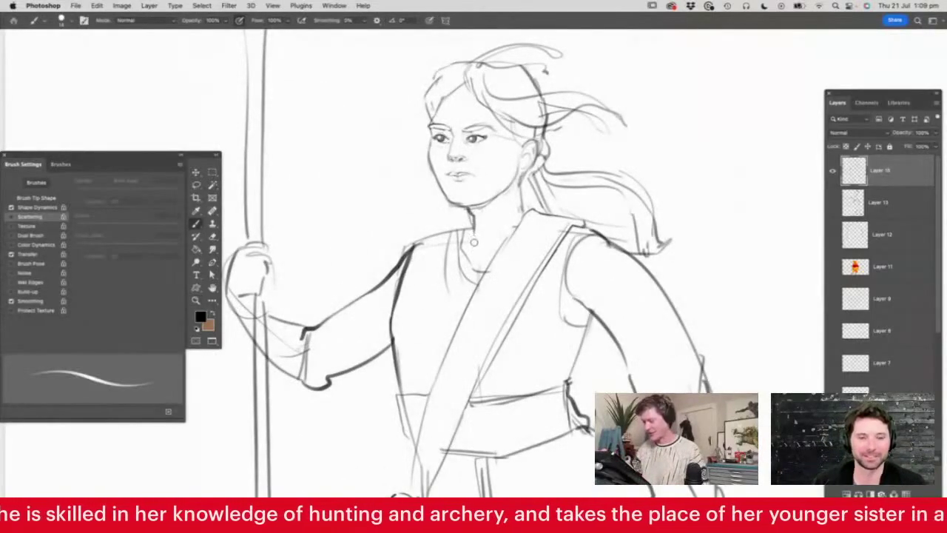
pyautogui.press('z')
pyautogui.moveTo(476, 244); pyautogui.dragTo(448, 264)
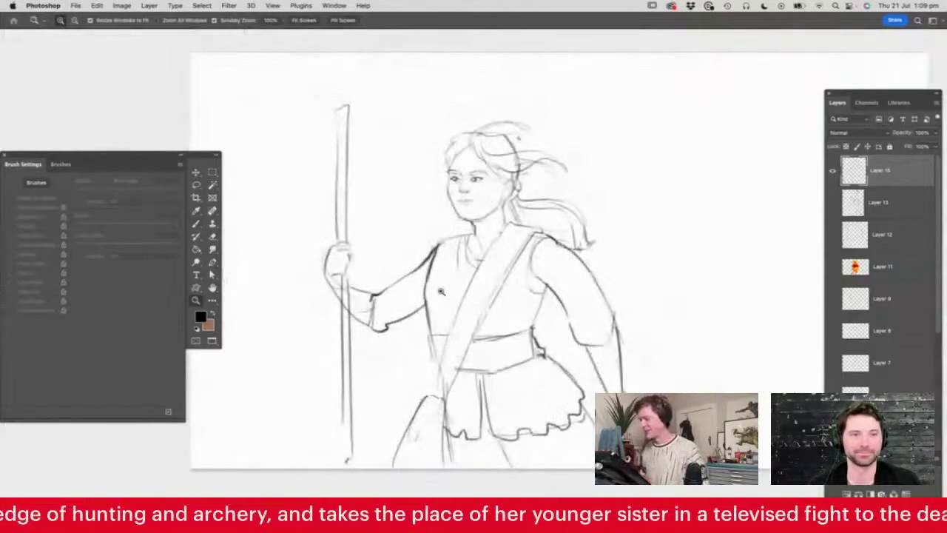
# - Erase the overlapping hair lines at the back of the archer's head above the ponytail
pyautogui.moveTo(518, 156); pyautogui.dragTo(527, 159)
pyautogui.press('b')
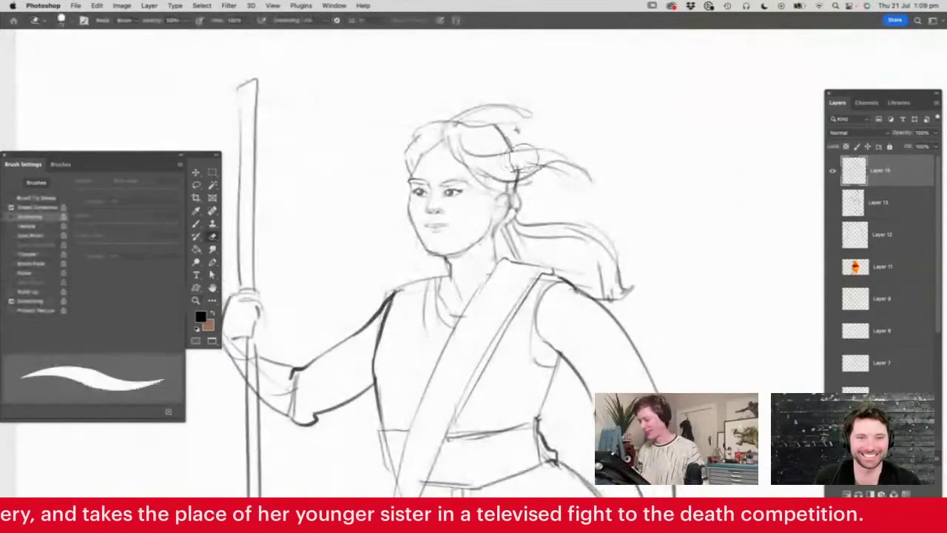
pyautogui.press('z')
pyautogui.moveTo(522, 211); pyautogui.dragTo(497, 221)
pyautogui.moveTo(463, 334); pyautogui.dragTo(473, 336)
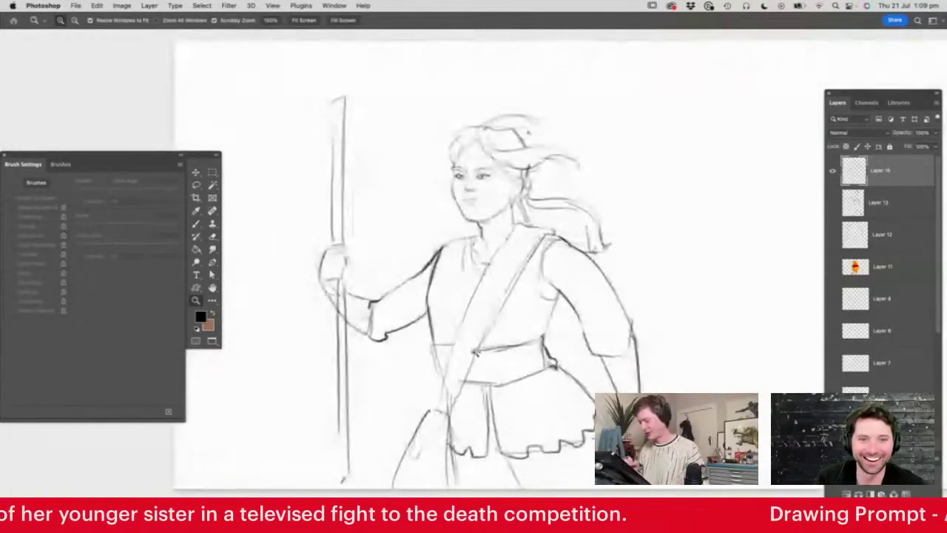
# - Hide the archer sketch's layer and add a new empty layer for the spider and piglet drawing
pyautogui.click(832, 173)
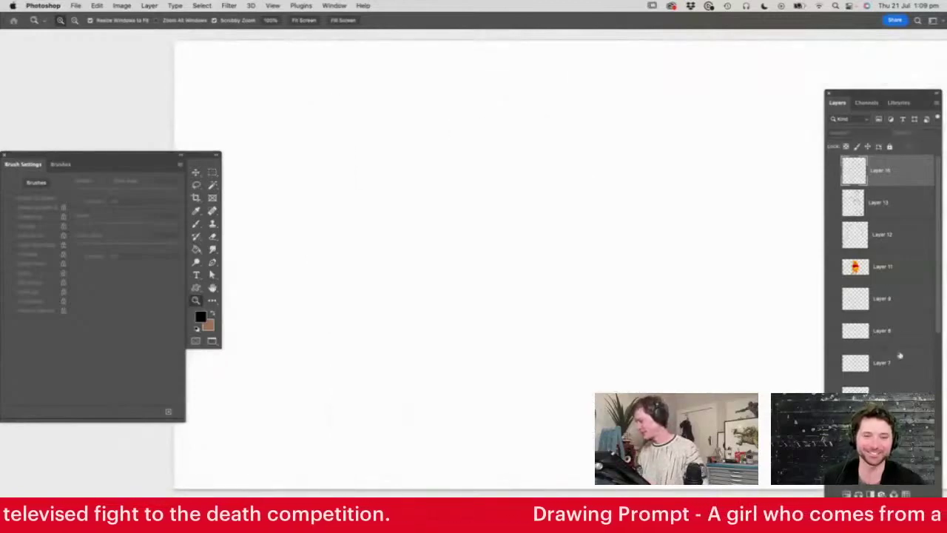
pyautogui.click(906, 494)
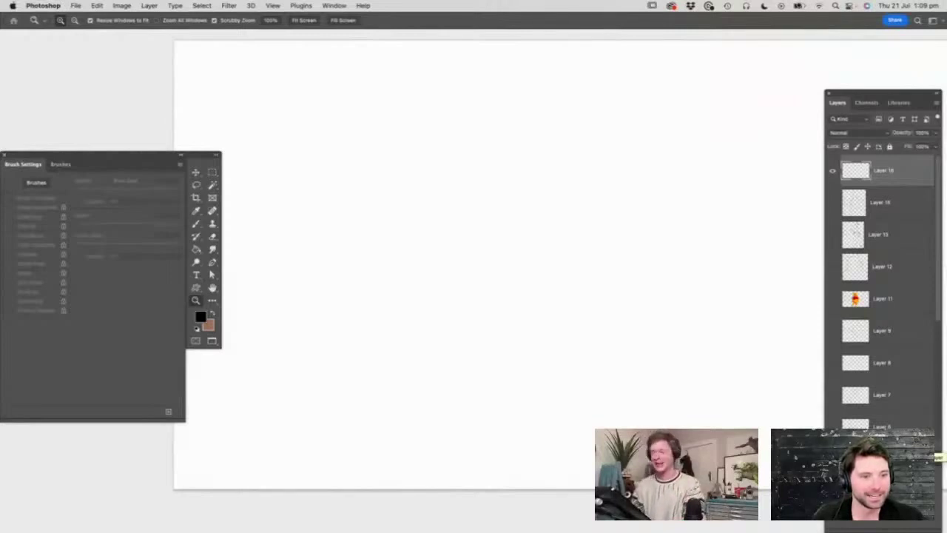
pyautogui.press('space')
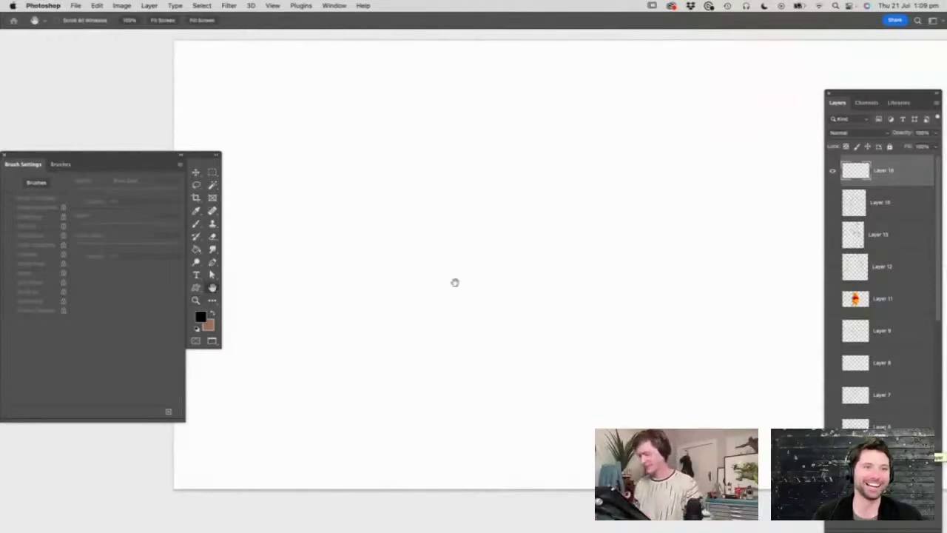
pyautogui.moveTo(456, 313); pyautogui.dragTo(430, 328)
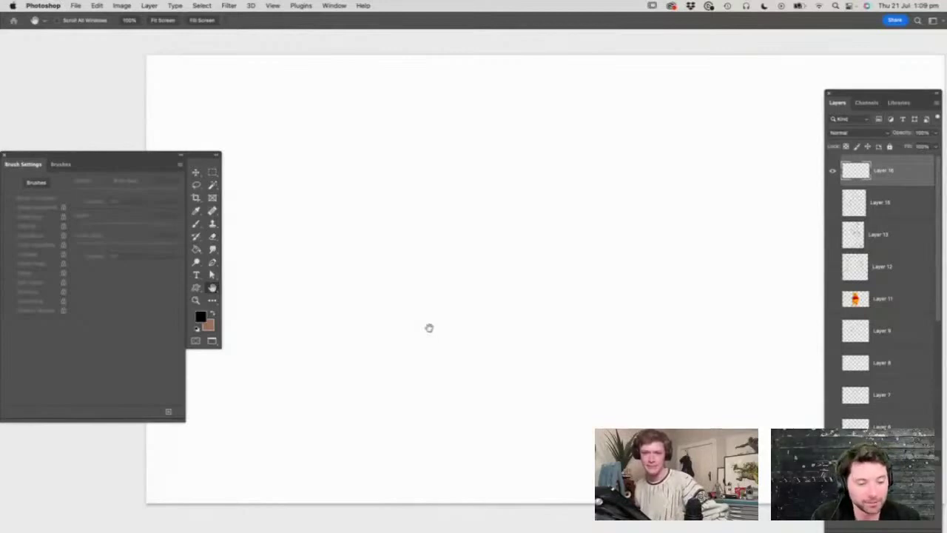
# - Draw the piglet's upturned snout, nose bridge and forehead as a profile line in the canvas's lower right area
pyautogui.press('super+space')
pyautogui.moveTo(520, 328)
pyautogui.mouseDown()
pyautogui.moveTo(499, 332)
pyautogui.moveTo(518, 374)
pyautogui.mouseUp()
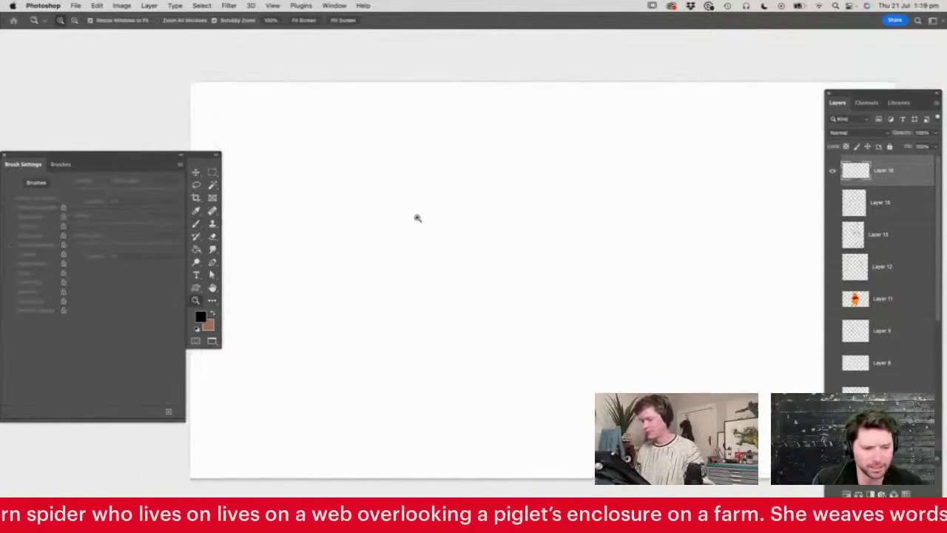
pyautogui.moveTo(427, 219); pyautogui.dragTo(412, 235)
pyautogui.keyDown('alt'); pyautogui.click(435, 231); pyautogui.keyUp('alt')
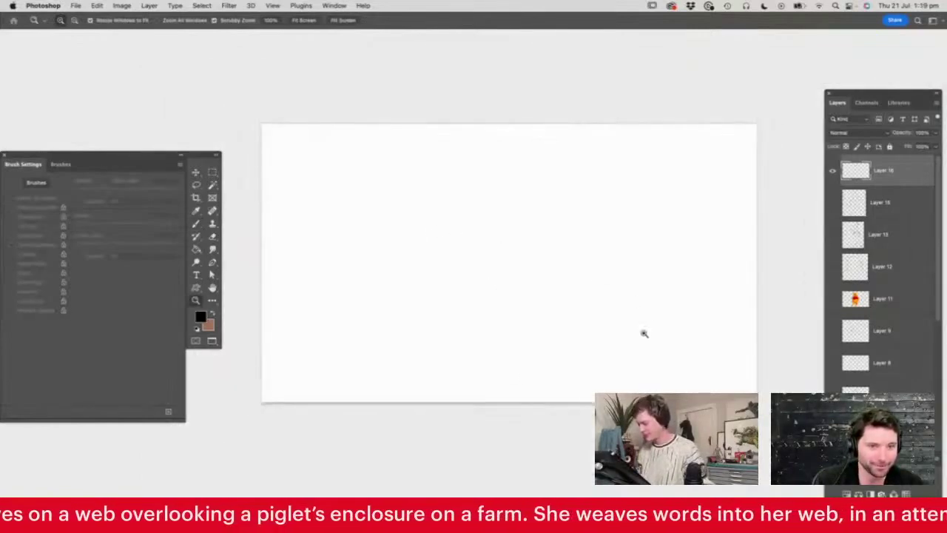
pyautogui.click(606, 345)
pyautogui.press('b')
pyautogui.moveTo(438, 361)
pyautogui.mouseDown()
pyautogui.moveTo(500, 279)
pyautogui.moveTo(453, 387)
pyautogui.moveTo(500, 276)
pyautogui.moveTo(519, 296)
pyautogui.moveTo(588, 310)
pyautogui.moveTo(666, 259)
pyautogui.moveTo(707, 260)
pyautogui.mouseUp()
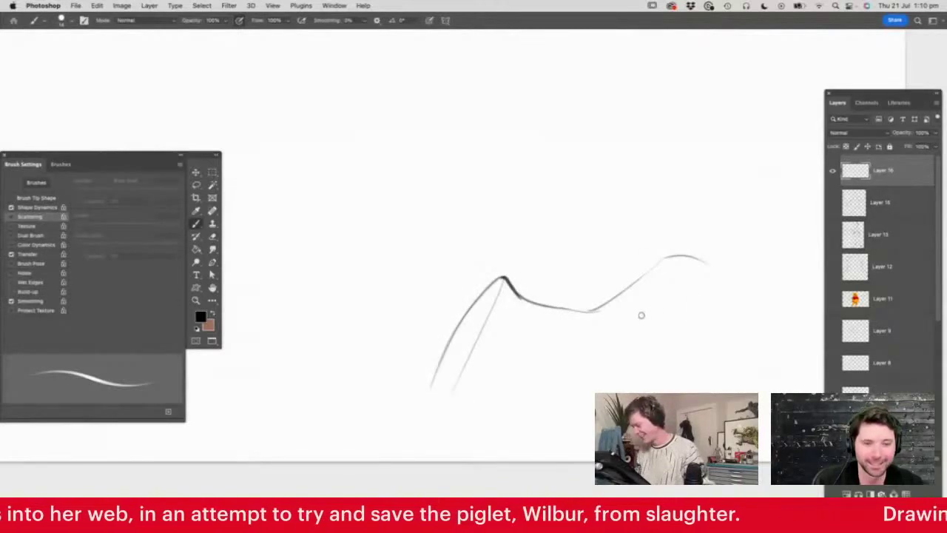
# - Draw the outline of the piglet's large upward-looking eye beneath the forehead curve
pyautogui.moveTo(622, 313)
pyautogui.mouseDown()
pyautogui.moveTo(681, 305)
pyautogui.moveTo(691, 341)
pyautogui.mouseUp()
pyautogui.moveTo(613, 328)
pyautogui.mouseDown()
pyautogui.moveTo(621, 361)
pyautogui.moveTo(677, 355)
pyautogui.moveTo(689, 343)
pyautogui.moveTo(661, 267)
pyautogui.moveTo(674, 243)
pyautogui.moveTo(693, 280)
pyautogui.moveTo(691, 361)
pyautogui.mouseUp()
pyautogui.scroll(3, 704, 324)
pyautogui.moveTo(662, 268); pyautogui.dragTo(565, 325)
pyautogui.moveTo(613, 277); pyautogui.dragTo(558, 349)
pyautogui.moveTo(576, 307)
pyautogui.mouseDown()
pyautogui.moveTo(558, 324)
pyautogui.moveTo(557, 364)
pyautogui.moveTo(582, 389)
pyautogui.mouseUp()
# - Shade the piglet's slanted oval pupil dark and erase small highlights into it
pyautogui.moveTo(670, 275)
pyautogui.mouseDown()
pyautogui.moveTo(638, 284)
pyautogui.moveTo(585, 345)
pyautogui.moveTo(560, 329)
pyautogui.moveTo(585, 335)
pyautogui.moveTo(646, 277)
pyautogui.moveTo(605, 290)
pyautogui.moveTo(617, 309)
pyautogui.moveTo(611, 304)
pyautogui.mouseUp()
pyautogui.moveTo(629, 272); pyautogui.dragTo(577, 326)
pyautogui.moveTo(607, 290); pyautogui.dragTo(567, 333)
pyautogui.moveTo(612, 309)
pyautogui.mouseDown()
pyautogui.moveTo(574, 334)
pyautogui.moveTo(611, 318)
pyautogui.mouseUp()
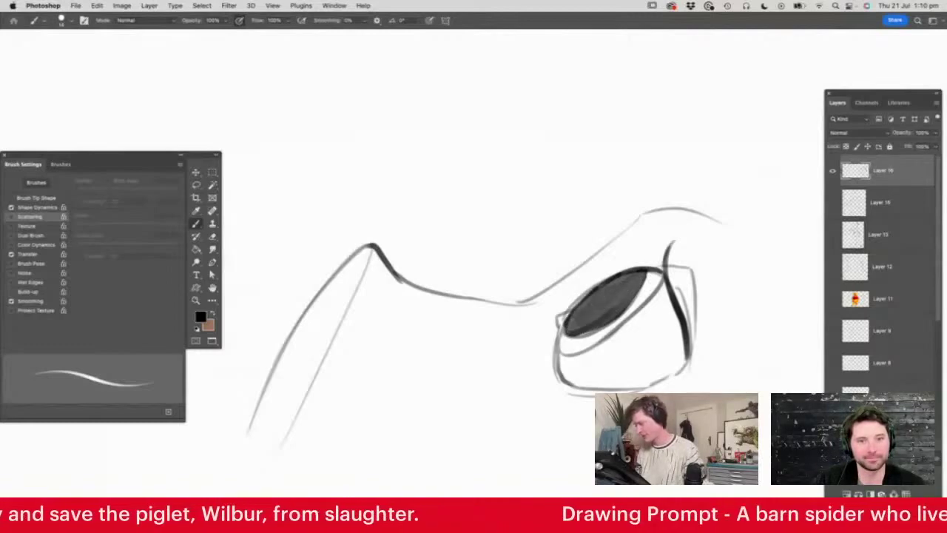
pyautogui.press('e')
pyautogui.click(593, 298)
# - Erase the old forehead line, redraw the brow and crown contour, and add a drooping fold behind the eye
pyautogui.moveTo(626, 278)
pyautogui.mouseDown()
pyautogui.moveTo(602, 290)
pyautogui.moveTo(605, 300)
pyautogui.moveTo(680, 232)
pyautogui.mouseUp()
pyautogui.press('z')
pyautogui.press('b')
pyautogui.moveTo(529, 291)
pyautogui.mouseDown()
pyautogui.moveTo(665, 224)
pyautogui.moveTo(697, 233)
pyautogui.moveTo(708, 289)
pyautogui.moveTo(688, 225)
pyautogui.moveTo(759, 280)
pyautogui.moveTo(796, 349)
pyautogui.mouseUp()
pyautogui.press('z')
pyautogui.moveTo(661, 275); pyautogui.dragTo(620, 295)
pyautogui.moveTo(701, 290); pyautogui.dragTo(732, 278)
pyautogui.press('e')
pyautogui.moveTo(673, 252); pyautogui.dragTo(736, 342)
pyautogui.press('b')
pyautogui.moveTo(636, 242); pyautogui.dragTo(716, 270)
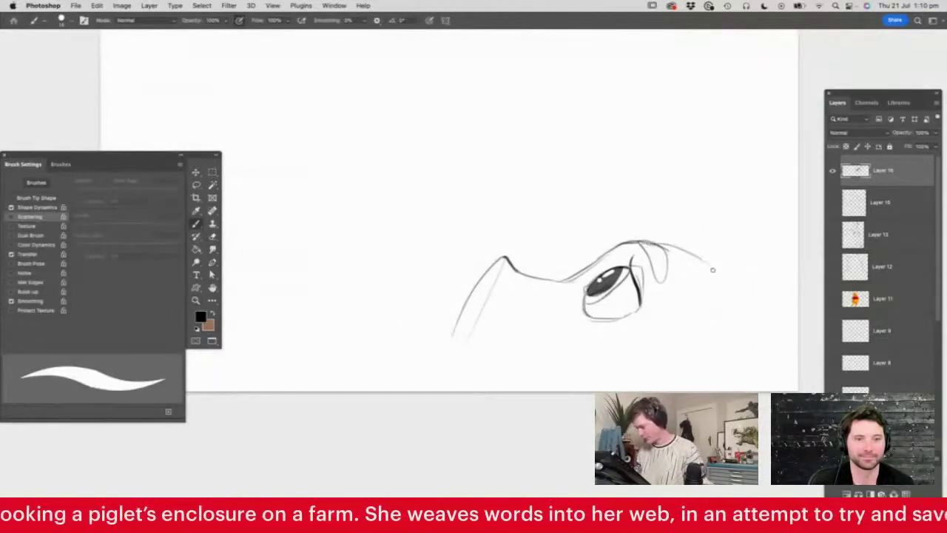
pyautogui.moveTo(666, 246); pyautogui.dragTo(723, 276)
# - Draw the piglet's large near ear at the back of the head and the pointed far ear on the crown
pyautogui.moveTo(744, 352)
pyautogui.mouseDown()
pyautogui.moveTo(786, 237)
pyautogui.moveTo(711, 297)
pyautogui.mouseUp()
pyautogui.moveTo(712, 296)
pyautogui.mouseDown()
pyautogui.moveTo(706, 339)
pyautogui.moveTo(740, 340)
pyautogui.moveTo(753, 277)
pyautogui.mouseUp()
pyautogui.moveTo(774, 235); pyautogui.dragTo(712, 297)
pyautogui.moveTo(704, 260)
pyautogui.mouseDown()
pyautogui.moveTo(672, 175)
pyautogui.moveTo(648, 245)
pyautogui.mouseUp()
pyautogui.moveTo(667, 178); pyautogui.dragTo(679, 249)
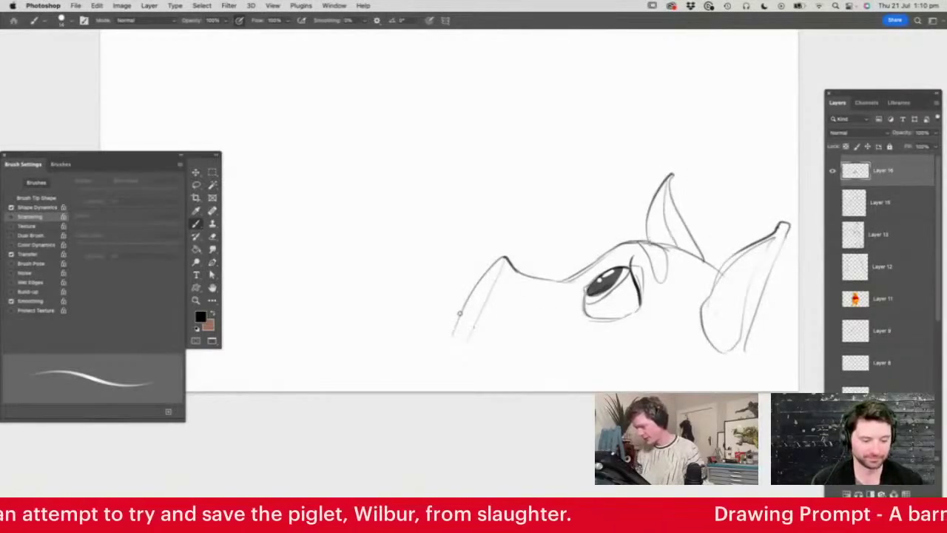
# - Draw the piglet's smiling mouth and chin below the snout, and outline the nostril on the snout's front
pyautogui.moveTo(464, 349)
pyautogui.mouseDown()
pyautogui.moveTo(479, 363)
pyautogui.moveTo(569, 366)
pyautogui.moveTo(518, 397)
pyautogui.moveTo(506, 392)
pyautogui.mouseUp()
pyautogui.press('z')
pyautogui.moveTo(611, 303)
pyautogui.mouseDown()
pyautogui.moveTo(596, 318)
pyautogui.moveTo(604, 330)
pyautogui.mouseUp()
pyautogui.press('b')
pyautogui.moveTo(504, 252)
pyautogui.mouseDown()
pyautogui.moveTo(479, 296)
pyautogui.moveTo(525, 264)
pyautogui.moveTo(501, 293)
pyautogui.moveTo(531, 276)
pyautogui.mouseUp()
pyautogui.moveTo(528, 230)
pyautogui.mouseDown()
pyautogui.moveTo(542, 262)
pyautogui.moveTo(497, 313)
pyautogui.mouseUp()
# - Erase the overlapping lines at the upper tip of the piglet's snout and redraw the tip
pyautogui.press('e')
pyautogui.moveTo(523, 224); pyautogui.dragTo(534, 228)
pyautogui.press('b')
pyautogui.press('e')
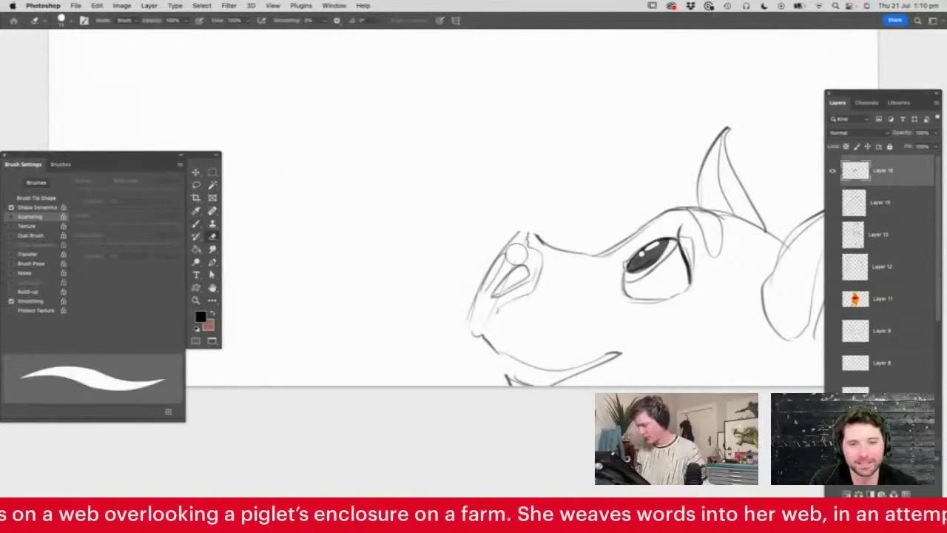
pyautogui.press('b')
pyautogui.press('z')
pyautogui.moveTo(587, 291); pyautogui.dragTo(548, 309)
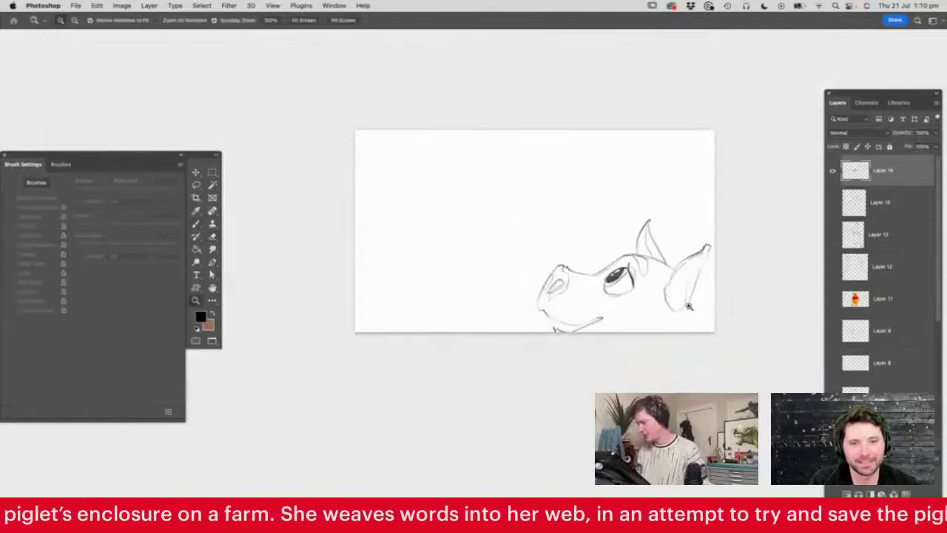
# - Add a short curved crease beneath the piglet's eye
pyautogui.moveTo(613, 284); pyautogui.dragTo(649, 263)
pyautogui.press('b')
pyautogui.moveTo(590, 316); pyautogui.dragTo(634, 322)
# - Scale the piglet sketch up with Free Transform so its rear ear extends past the canvas's right edge
pyautogui.press('z')
pyautogui.keyDown('alt'); pyautogui.click(638, 324); pyautogui.keyUp('alt')
pyautogui.moveTo(649, 247)
pyautogui.mouseDown()
pyautogui.moveTo(658, 258)
pyautogui.moveTo(638, 251)
pyautogui.mouseUp()
pyautogui.moveTo(570, 220); pyautogui.dragTo(595, 245)
pyautogui.moveTo(730, 298); pyautogui.dragTo(744, 314)
pyautogui.keyDown('alt'); pyautogui.click(744, 314); pyautogui.keyUp('alt')
pyautogui.press('super+t')
pyautogui.moveTo(782, 232); pyautogui.dragTo(790, 224)
pyautogui.moveTo(765, 261); pyautogui.dragTo(778, 249)
pyautogui.press('Return')
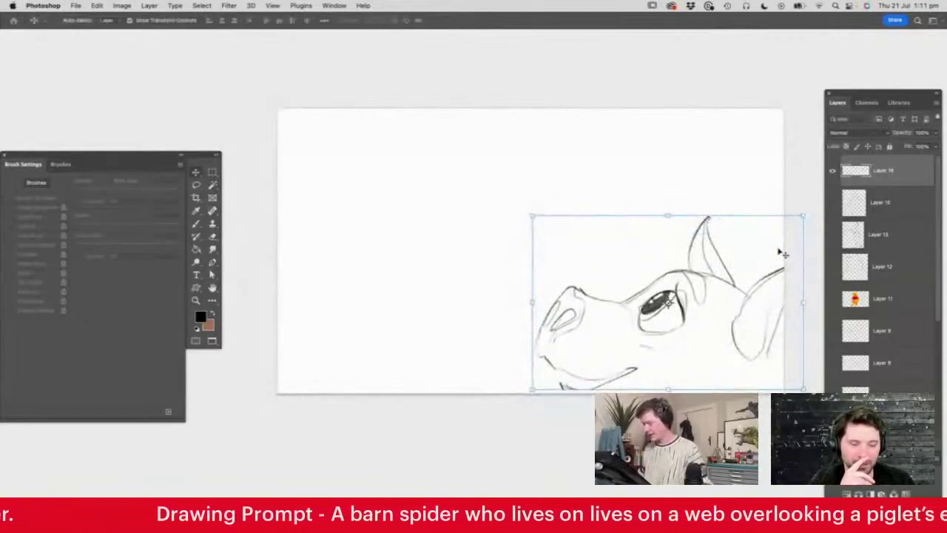
# - Draw a circle for the spider's head above the piglet's snout and a larger rounded body segment behind it
pyautogui.click(719, 290)
pyautogui.click(481, 194)
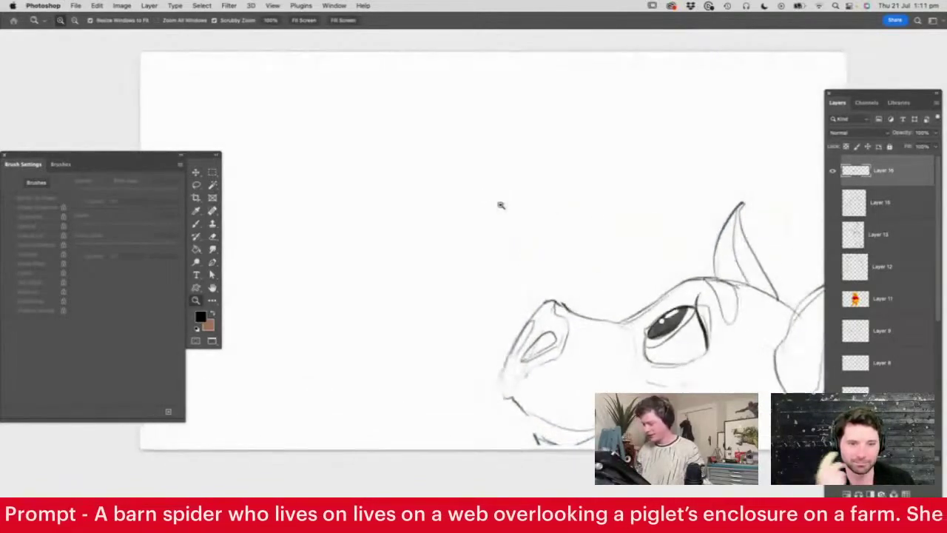
pyautogui.press('b')
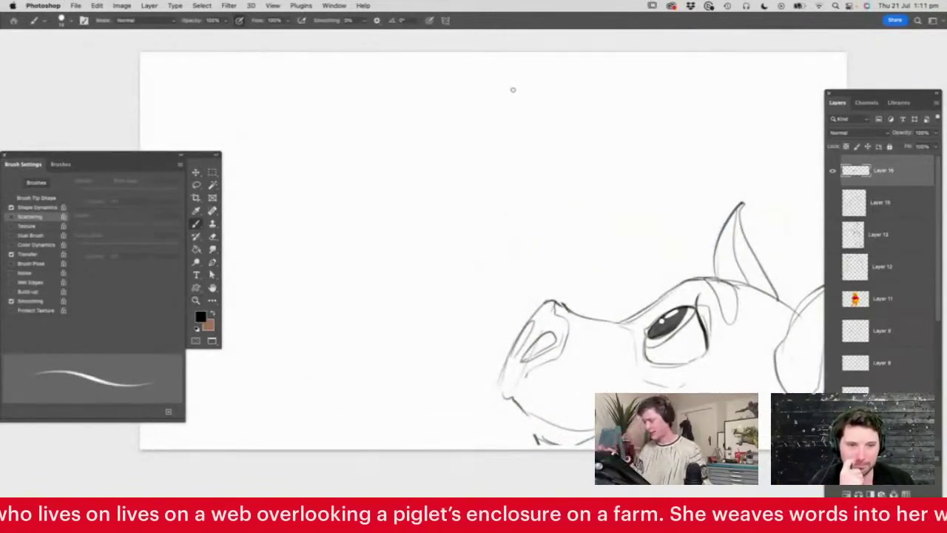
pyautogui.press('z')
pyautogui.click(441, 136)
pyautogui.press('b')
pyautogui.moveTo(464, 219)
pyautogui.mouseDown()
pyautogui.moveTo(478, 176)
pyautogui.moveTo(527, 201)
pyautogui.moveTo(531, 224)
pyautogui.moveTo(481, 238)
pyautogui.moveTo(533, 216)
pyautogui.mouseUp()
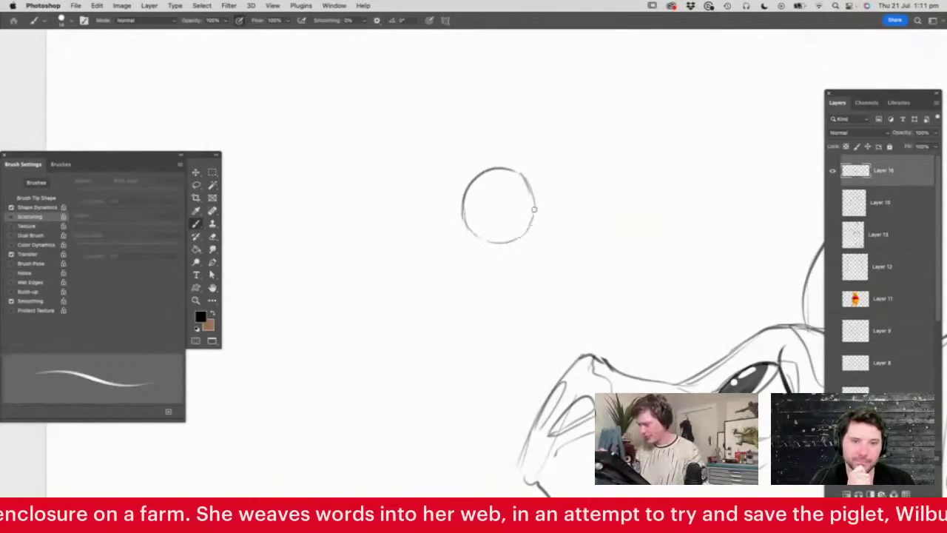
pyautogui.moveTo(456, 213)
pyautogui.mouseDown()
pyautogui.moveTo(419, 210)
pyautogui.moveTo(448, 119)
pyautogui.moveTo(501, 148)
pyautogui.moveTo(516, 205)
pyautogui.mouseUp()
# - Draw the spider's large abdomen with a pointed tip behind the middle body segment
pyautogui.press('z')
pyautogui.keyDown('alt'); pyautogui.click(492, 302); pyautogui.keyUp('alt')
pyautogui.press('b')
pyautogui.moveTo(448, 264)
pyautogui.mouseDown()
pyautogui.moveTo(398, 189)
pyautogui.moveTo(445, 134)
pyautogui.moveTo(496, 162)
pyautogui.moveTo(510, 207)
pyautogui.mouseUp()
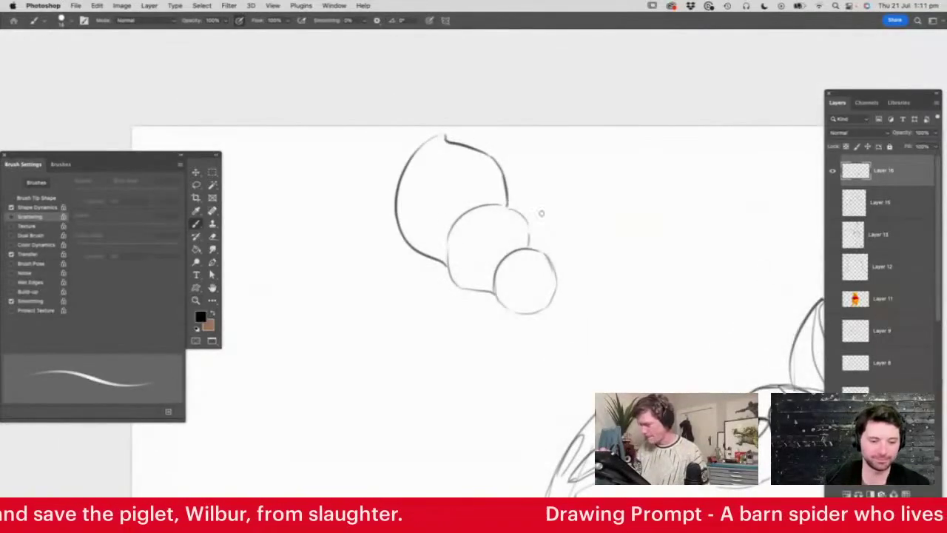
# - Draw a small circle inside the spider's head for the near eye
pyautogui.press('z')
pyautogui.click(533, 281)
pyautogui.press('z')
pyautogui.click(557, 290)
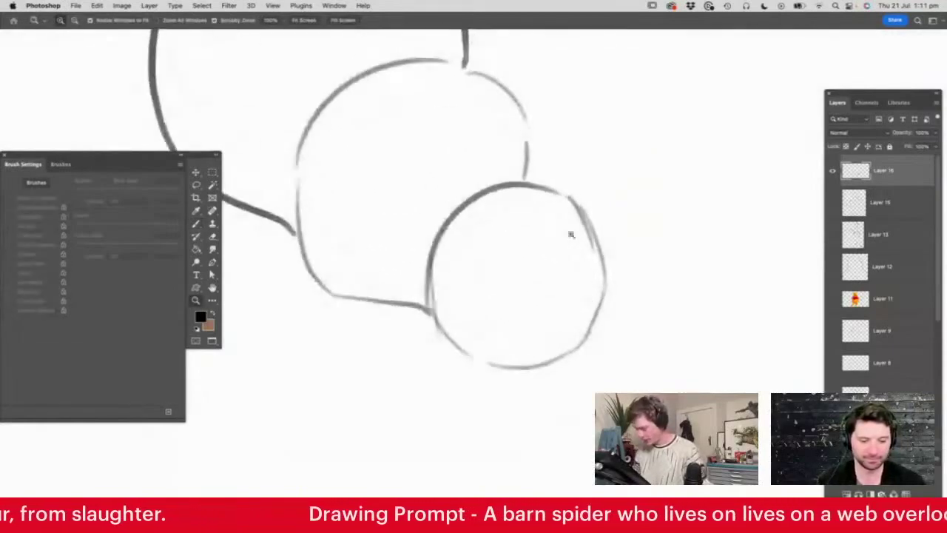
pyautogui.press('b')
pyautogui.moveTo(503, 291)
pyautogui.mouseDown()
pyautogui.moveTo(496, 273)
pyautogui.moveTo(545, 281)
pyautogui.moveTo(506, 281)
pyautogui.moveTo(536, 304)
pyautogui.moveTo(545, 281)
pyautogui.mouseUp()
# - Reduce the brush size and draw the spider's far eye as an upright oval at the face's edge
pyautogui.press('z')
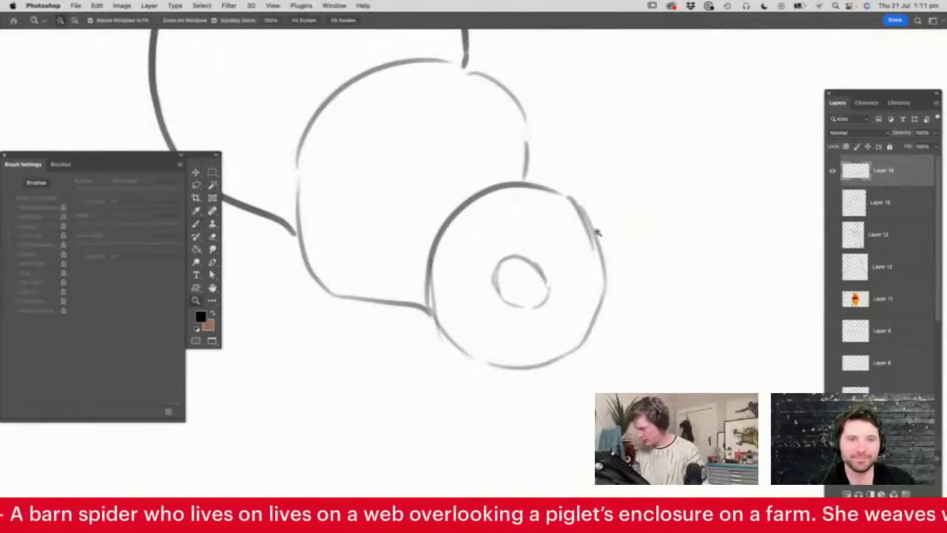
pyautogui.click(594, 224)
pyautogui.press('b')
pyautogui.rightClick(545, 249)
pyautogui.moveTo(606, 260); pyautogui.dragTo(604, 260)
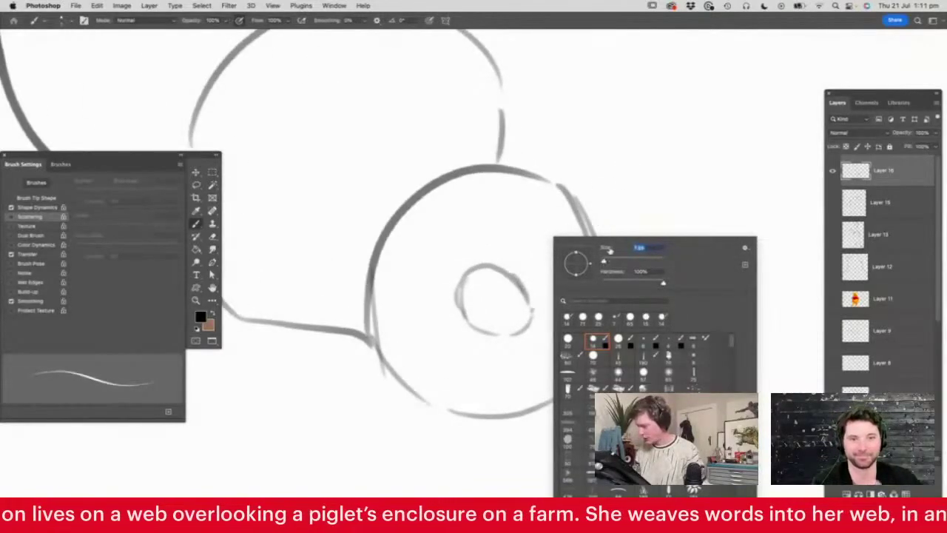
pyautogui.click(619, 216)
pyautogui.moveTo(561, 294)
pyautogui.mouseDown()
pyautogui.moveTo(566, 242)
pyautogui.moveTo(597, 245)
pyautogui.moveTo(605, 277)
pyautogui.mouseUp()
pyautogui.moveTo(561, 288)
pyautogui.mouseDown()
pyautogui.moveTo(575, 303)
pyautogui.moveTo(605, 275)
pyautogui.moveTo(557, 285)
pyautogui.moveTo(565, 241)
pyautogui.mouseUp()
# - Thicken the upper lids of both spider eyes and add flicked lashes at their outer corners
pyautogui.moveTo(476, 266)
pyautogui.mouseDown()
pyautogui.moveTo(433, 298)
pyautogui.moveTo(493, 272)
pyautogui.moveTo(484, 270)
pyautogui.moveTo(528, 302)
pyautogui.mouseUp()
pyautogui.moveTo(563, 246)
pyautogui.mouseDown()
pyautogui.moveTo(617, 240)
pyautogui.moveTo(588, 236)
pyautogui.moveTo(599, 244)
pyautogui.moveTo(589, 257)
pyautogui.moveTo(604, 254)
pyautogui.moveTo(563, 292)
pyautogui.mouseUp()
pyautogui.press('e')
pyautogui.press('b')
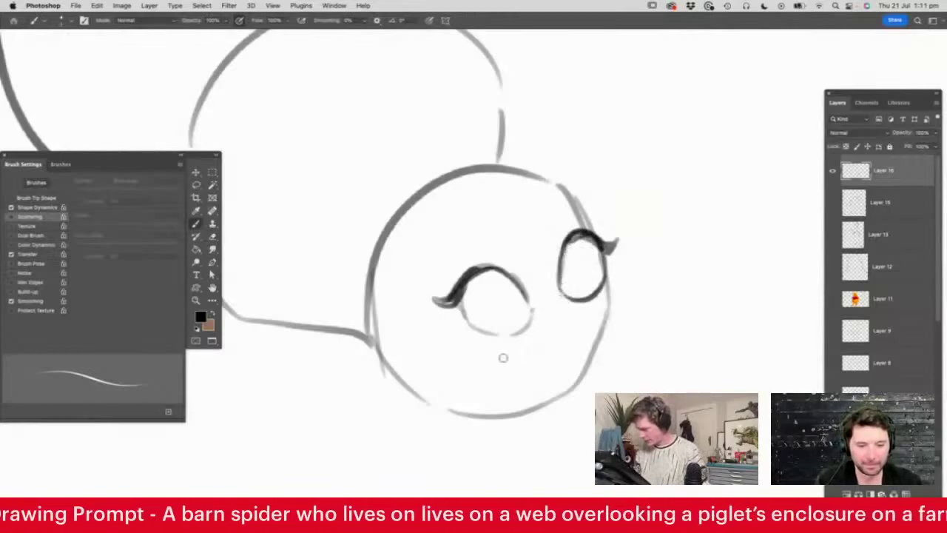
# - Draw the spider's rounded nose between the eyes and a dark smiling mouth beneath it
pyautogui.moveTo(529, 311)
pyautogui.mouseDown()
pyautogui.moveTo(569, 301)
pyautogui.moveTo(588, 334)
pyautogui.mouseUp()
pyautogui.moveTo(533, 327)
pyautogui.mouseDown()
pyautogui.moveTo(511, 370)
pyautogui.moveTo(558, 378)
pyautogui.moveTo(593, 328)
pyautogui.mouseUp()
pyautogui.moveTo(502, 366)
pyautogui.mouseDown()
pyautogui.moveTo(524, 385)
pyautogui.moveTo(566, 378)
pyautogui.moveTo(506, 373)
pyautogui.mouseUp()
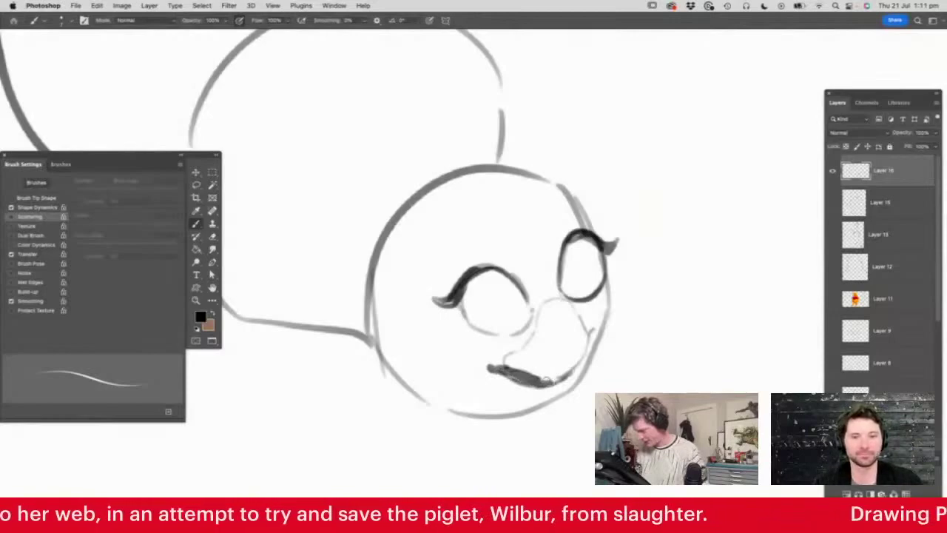
# - Draw double-ringed irises inside both of the spider's eyes, looking toward the piglet
pyautogui.moveTo(490, 323)
pyautogui.mouseDown()
pyautogui.moveTo(485, 306)
pyautogui.moveTo(492, 325)
pyautogui.mouseUp()
pyautogui.moveTo(578, 282)
pyautogui.mouseDown()
pyautogui.moveTo(592, 244)
pyautogui.moveTo(597, 251)
pyautogui.moveTo(574, 293)
pyautogui.moveTo(582, 293)
pyautogui.mouseUp()
pyautogui.moveTo(510, 288)
pyautogui.mouseDown()
pyautogui.moveTo(487, 310)
pyautogui.moveTo(490, 287)
pyautogui.moveTo(505, 332)
pyautogui.moveTo(512, 284)
pyautogui.moveTo(503, 334)
pyautogui.moveTo(493, 314)
pyautogui.moveTo(528, 312)
pyautogui.mouseUp()
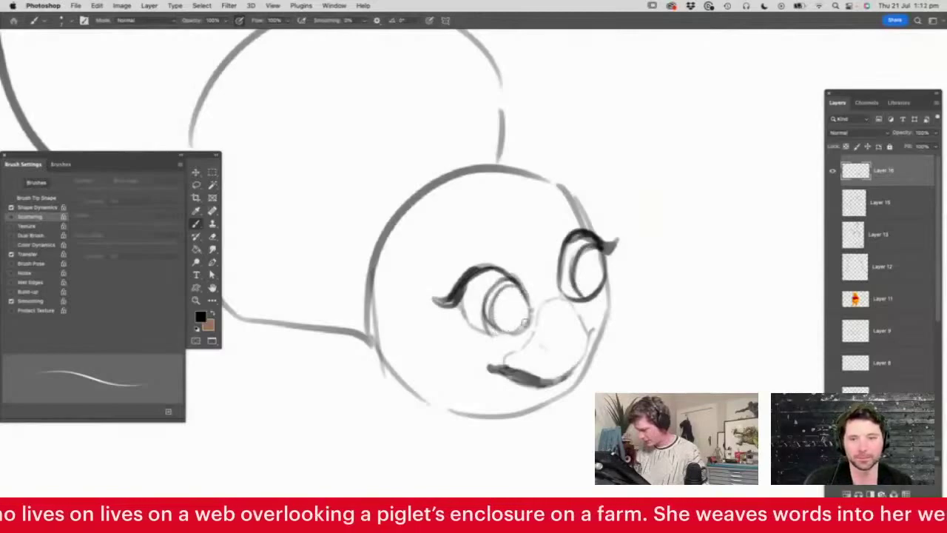
pyautogui.moveTo(581, 281)
pyautogui.mouseDown()
pyautogui.moveTo(596, 254)
pyautogui.moveTo(591, 290)
pyautogui.mouseUp()
# - Darken the far eye's lashes and draw rounded eyebrows above both of the spider's eyes
pyautogui.press('z')
pyautogui.moveTo(591, 228)
pyautogui.mouseDown()
pyautogui.moveTo(568, 239)
pyautogui.moveTo(640, 225)
pyautogui.moveTo(576, 266)
pyautogui.mouseUp()
pyautogui.keyDown('alt'); pyautogui.click(567, 238); pyautogui.keyUp('alt')
pyautogui.press('b')
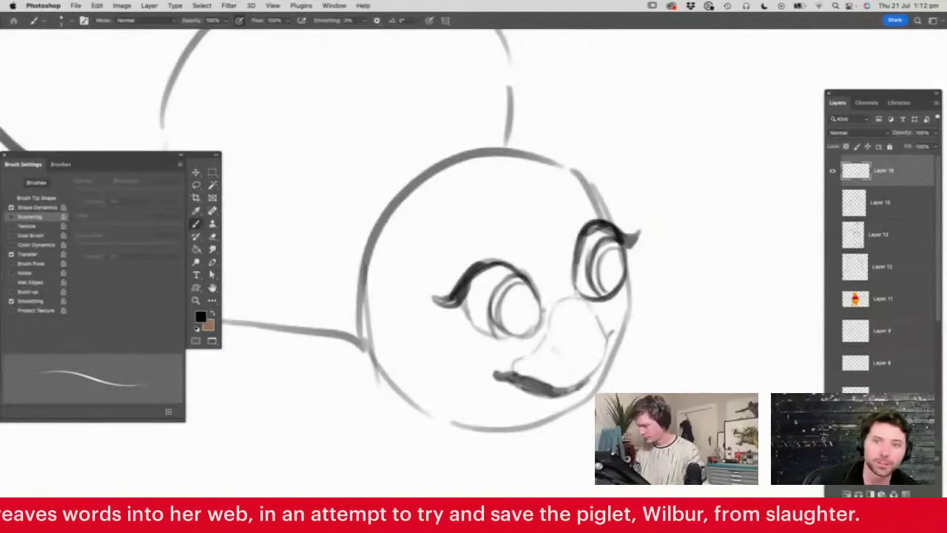
pyautogui.moveTo(596, 230)
pyautogui.mouseDown()
pyautogui.moveTo(579, 262)
pyautogui.moveTo(640, 227)
pyautogui.mouseUp()
pyautogui.moveTo(435, 302)
pyautogui.mouseDown()
pyautogui.moveTo(466, 253)
pyautogui.moveTo(456, 220)
pyautogui.moveTo(501, 232)
pyautogui.mouseUp()
pyautogui.moveTo(437, 253)
pyautogui.mouseDown()
pyautogui.moveTo(453, 215)
pyautogui.moveTo(502, 226)
pyautogui.mouseUp()
pyautogui.moveTo(559, 216)
pyautogui.mouseDown()
pyautogui.moveTo(604, 189)
pyautogui.moveTo(592, 169)
pyautogui.moveTo(607, 199)
pyautogui.mouseUp()
pyautogui.moveTo(571, 172)
pyautogui.mouseDown()
pyautogui.moveTo(605, 185)
pyautogui.moveTo(556, 211)
pyautogui.moveTo(596, 186)
pyautogui.mouseUp()
# - Erase the head outline crossing the far eyebrow and redraw the head's top curve up to the brow
pyautogui.press('e')
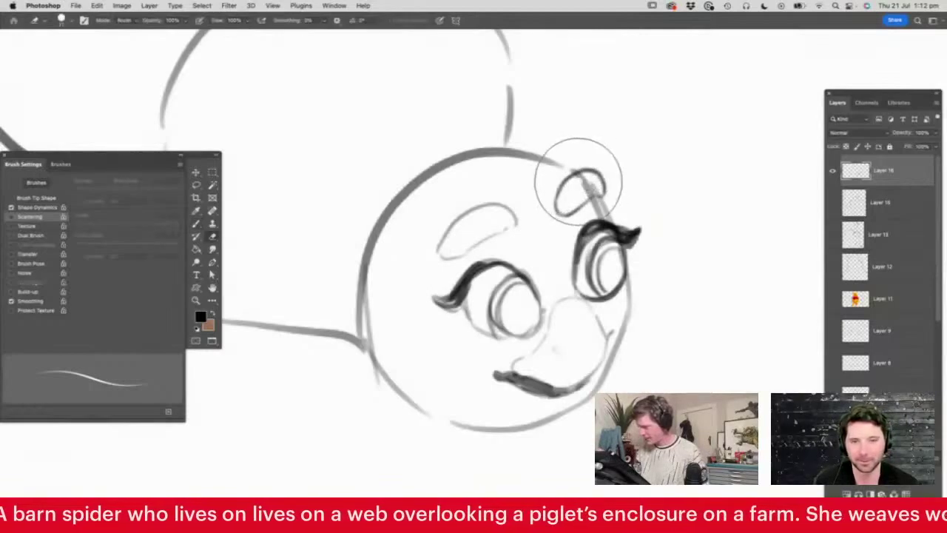
pyautogui.press('b')
pyautogui.moveTo(494, 153); pyautogui.dragTo(596, 169)
# - Draw the outline of a slim, rounded antenna rising from the top of the spider's head
pyautogui.press('z')
pyautogui.moveTo(602, 213); pyautogui.dragTo(585, 200)
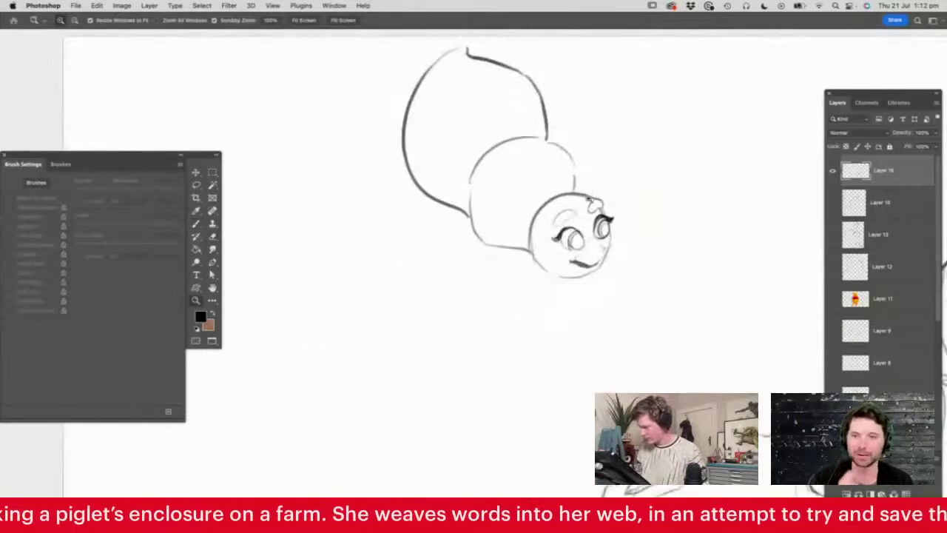
pyautogui.click(585, 194)
pyautogui.press('b')
pyautogui.moveTo(529, 218)
pyautogui.mouseDown()
pyautogui.moveTo(534, 141)
pyautogui.moveTo(539, 212)
pyautogui.mouseUp()
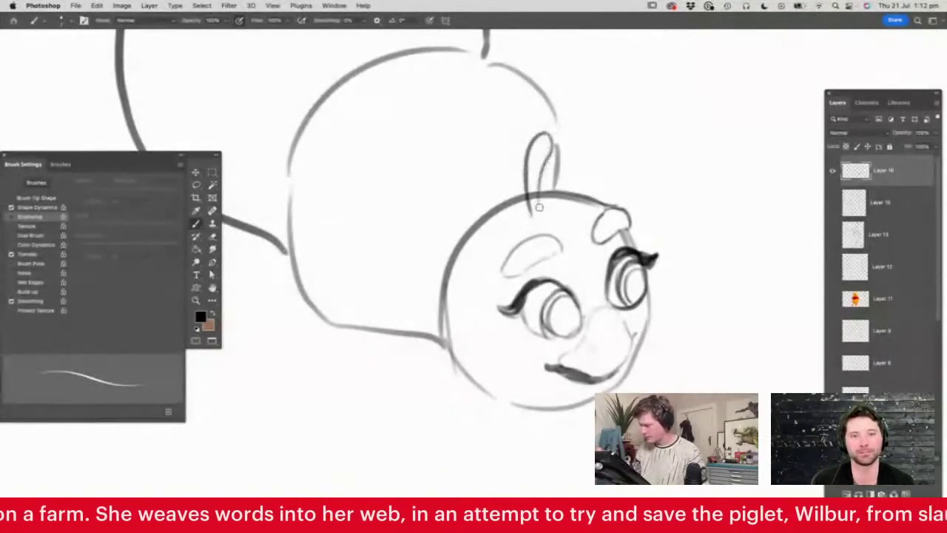
# - Erase the head outline crossing the first antenna and draw a second antenna beside it, leaning toward the piglet
pyautogui.press('e')
pyautogui.rightClick(518, 111)
pyautogui.moveTo(590, 138); pyautogui.dragTo(581, 140)
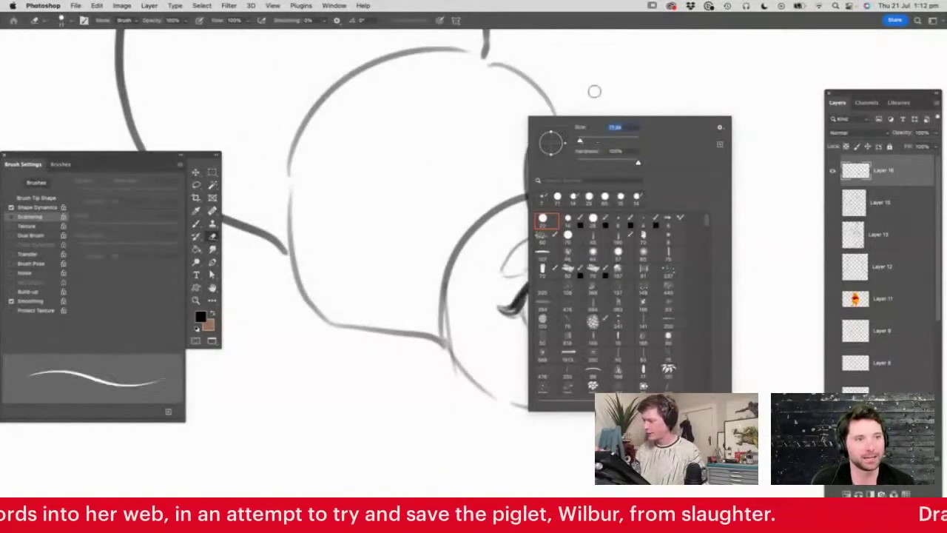
pyautogui.click(592, 97)
pyautogui.click(533, 192)
pyautogui.press('b')
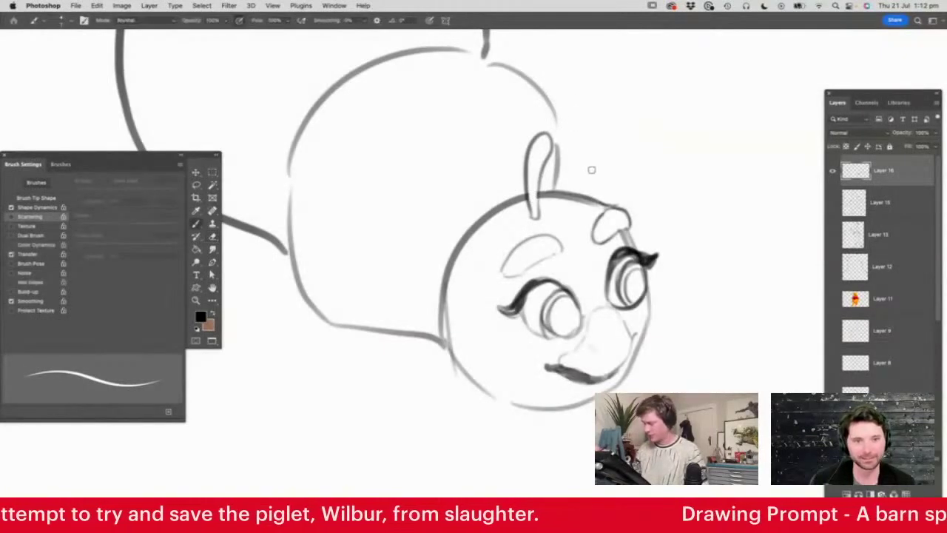
pyautogui.moveTo(571, 192)
pyautogui.mouseDown()
pyautogui.moveTo(596, 129)
pyautogui.moveTo(617, 117)
pyautogui.moveTo(585, 199)
pyautogui.mouseUp()
# - Draw the nose bridge line down from the near eyebrow and strengthen the spider's head outline around the cheek and chin
pyautogui.moveTo(558, 242); pyautogui.dragTo(582, 320)
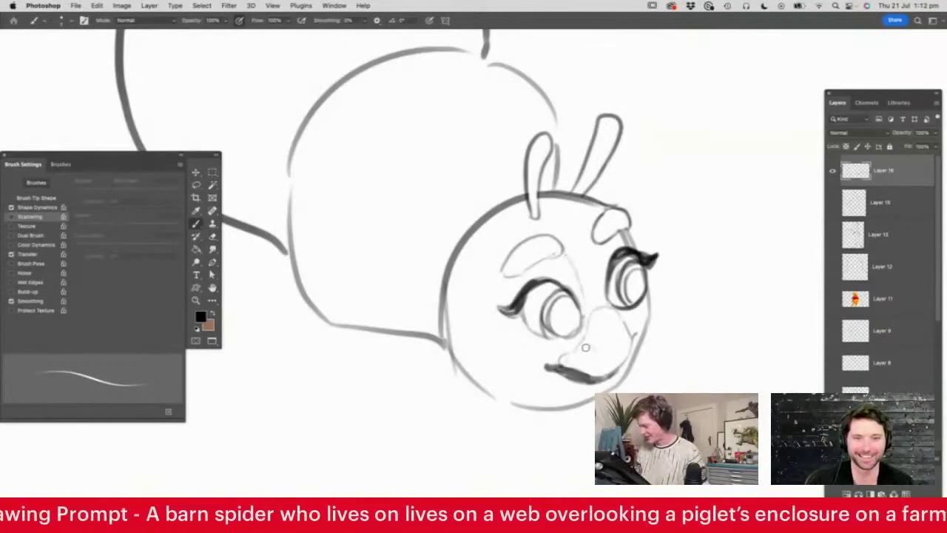
pyautogui.moveTo(444, 339)
pyautogui.mouseDown()
pyautogui.moveTo(473, 383)
pyautogui.moveTo(540, 404)
pyautogui.moveTo(503, 399)
pyautogui.moveTo(589, 400)
pyautogui.moveTo(619, 380)
pyautogui.moveTo(651, 289)
pyautogui.mouseUp()
pyautogui.moveTo(642, 337)
pyautogui.mouseDown()
pyautogui.moveTo(649, 286)
pyautogui.moveTo(634, 349)
pyautogui.mouseUp()
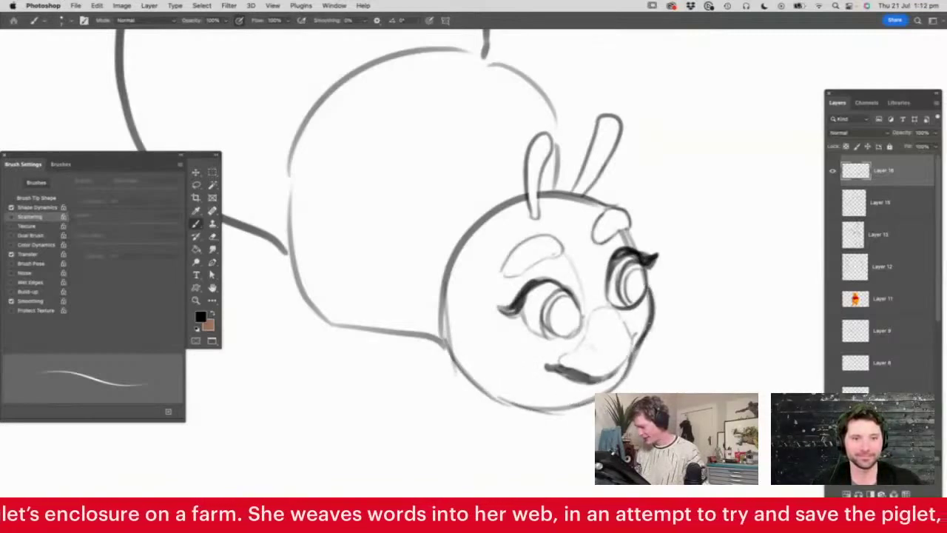
pyautogui.press('e')
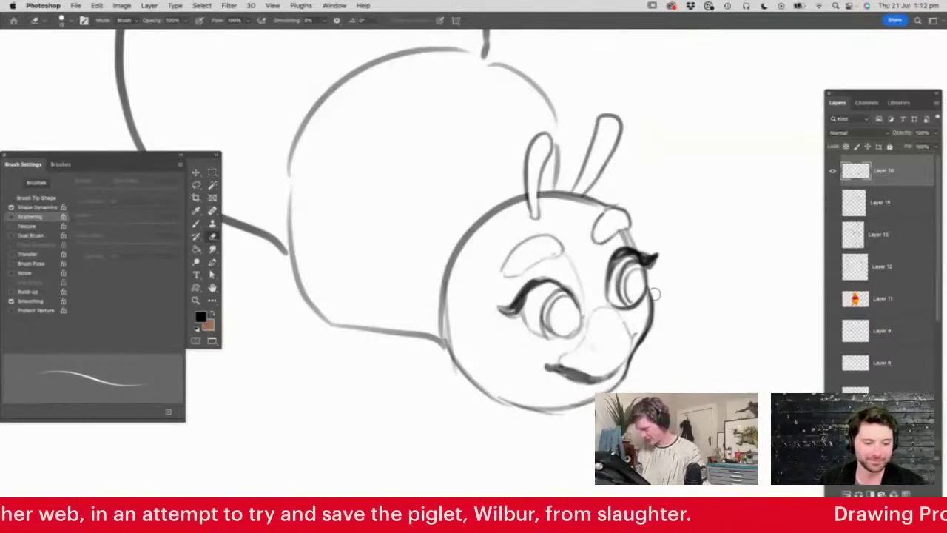
# - Adjust the brush size and shade the irises of both spider eyes dark
pyautogui.press('b')
pyautogui.rightClick(555, 229)
pyautogui.moveTo(611, 253); pyautogui.dragTo(614, 252)
pyautogui.click(630, 222)
pyautogui.moveTo(555, 303)
pyautogui.mouseDown()
pyautogui.moveTo(559, 330)
pyautogui.moveTo(576, 330)
pyautogui.mouseUp()
pyautogui.moveTo(637, 277); pyautogui.dragTo(634, 293)
# - Erase small highlights out of the dark irises of the spider's eyes
pyautogui.press('z')
pyautogui.moveTo(649, 253); pyautogui.dragTo(631, 373)
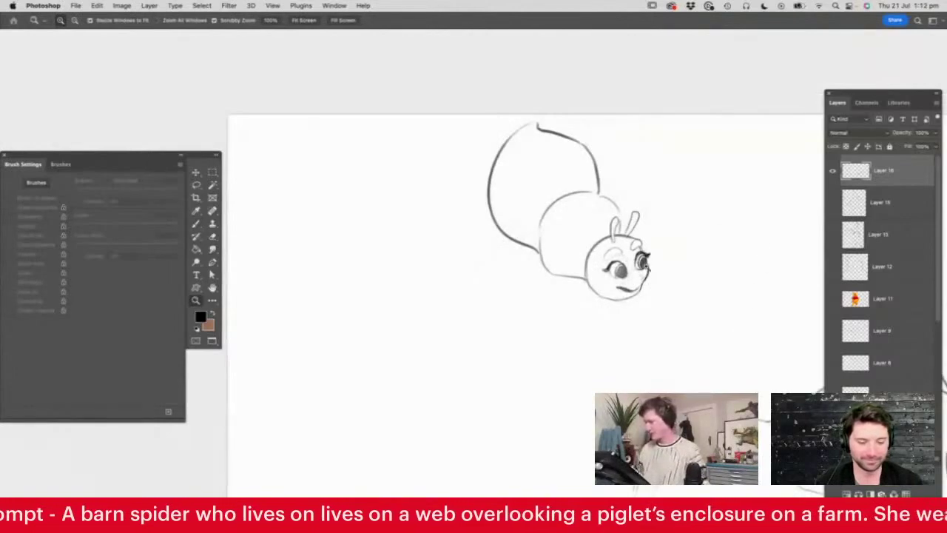
pyautogui.moveTo(642, 263); pyautogui.dragTo(710, 264)
pyautogui.press('e')
pyautogui.click(567, 274)
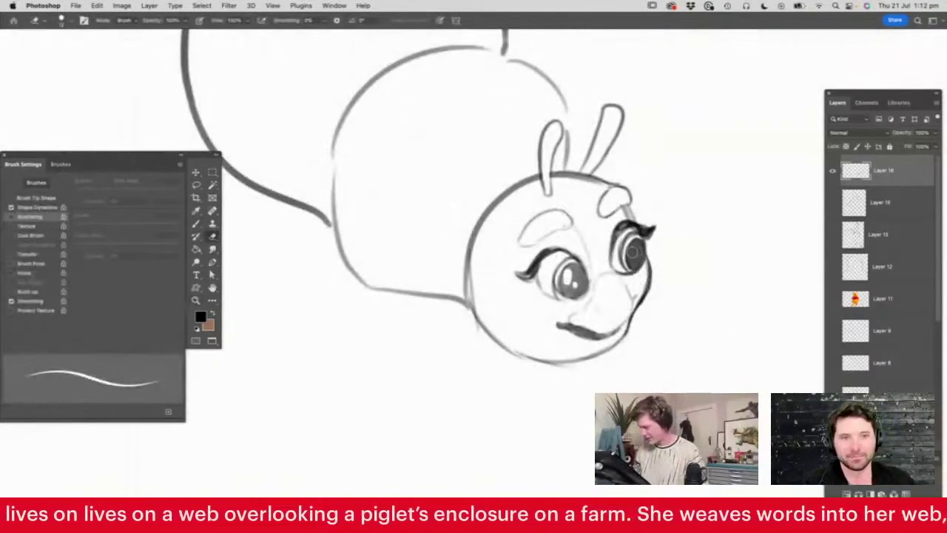
# - Draw a bent near front leg with a rounded foot hanging beneath the spider's thorax
pyautogui.press('z')
pyautogui.moveTo(630, 227); pyautogui.dragTo(568, 289)
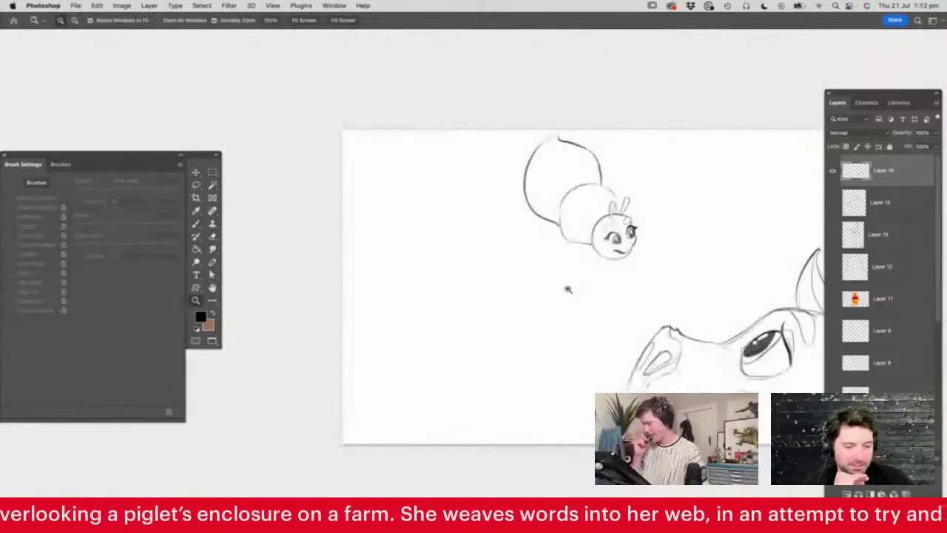
pyautogui.moveTo(639, 287); pyautogui.dragTo(713, 287)
pyautogui.moveTo(588, 254); pyautogui.dragTo(620, 250)
pyautogui.press('b')
pyautogui.moveTo(485, 201)
pyautogui.mouseDown()
pyautogui.moveTo(463, 307)
pyautogui.moveTo(482, 196)
pyautogui.moveTo(438, 309)
pyautogui.moveTo(474, 388)
pyautogui.moveTo(522, 318)
pyautogui.moveTo(536, 273)
pyautogui.moveTo(583, 291)
pyautogui.moveTo(496, 319)
pyautogui.moveTo(450, 370)
pyautogui.mouseUp()
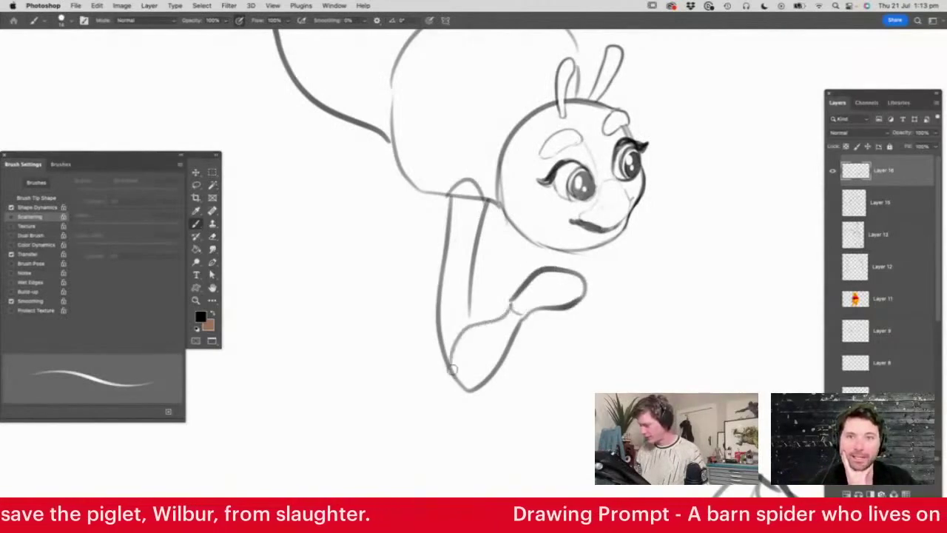
# - Draw a second bent near leg stretching backward with a rounded foot, and clean up where the legs join the thorax
pyautogui.moveTo(420, 161)
pyautogui.mouseDown()
pyautogui.moveTo(356, 249)
pyautogui.moveTo(300, 220)
pyautogui.moveTo(253, 217)
pyautogui.moveTo(251, 284)
pyautogui.moveTo(262, 282)
pyautogui.moveTo(276, 253)
pyautogui.moveTo(276, 214)
pyautogui.moveTo(283, 243)
pyautogui.moveTo(363, 303)
pyautogui.moveTo(426, 216)
pyautogui.moveTo(418, 185)
pyautogui.mouseUp()
pyautogui.press('e')
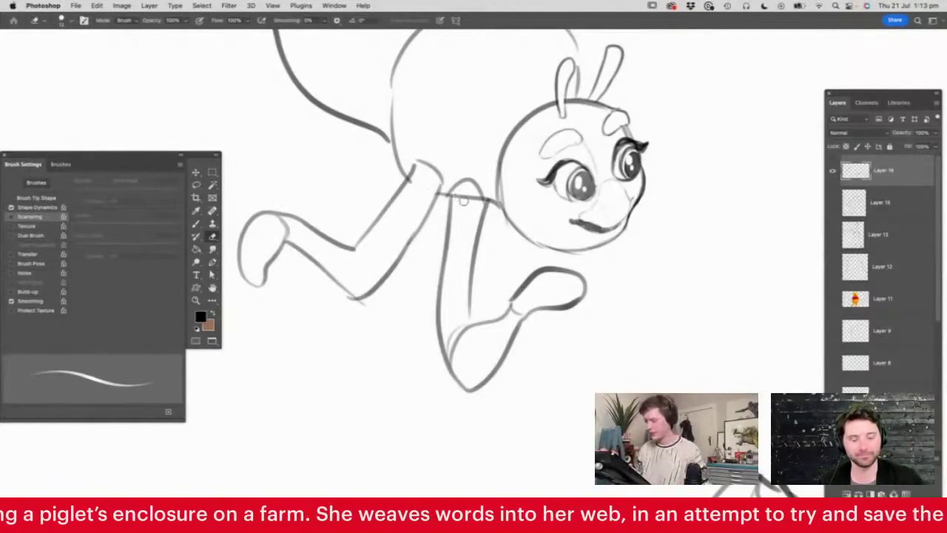
pyautogui.press('b')
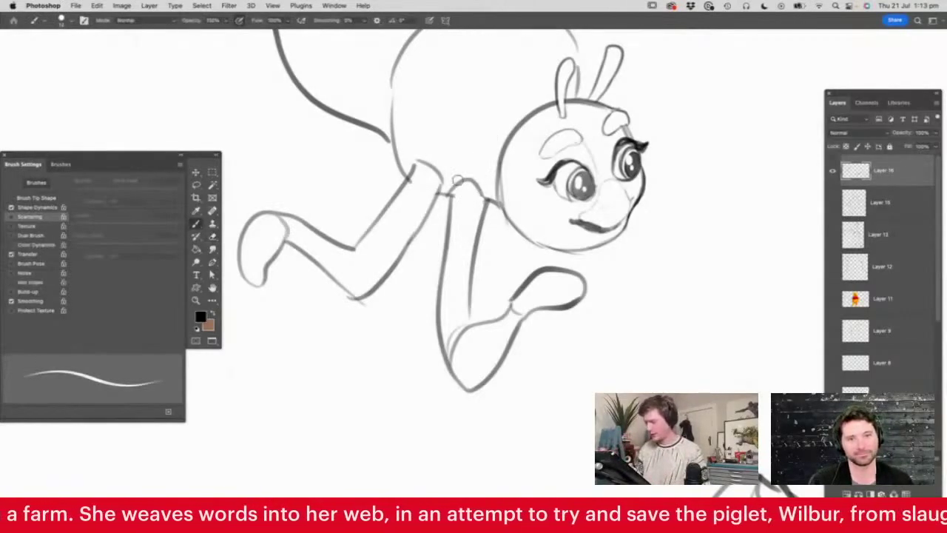
pyautogui.moveTo(417, 155); pyautogui.dragTo(444, 189)
# - Draw a bent far foreleg with a rounded foot reaching out from behind the spider's head
pyautogui.press('z')
pyautogui.moveTo(512, 214); pyautogui.dragTo(444, 237)
pyautogui.moveTo(548, 230)
pyautogui.mouseDown()
pyautogui.moveTo(581, 247)
pyautogui.moveTo(669, 226)
pyautogui.mouseUp()
pyautogui.click(635, 253)
pyautogui.press('b')
pyautogui.moveTo(571, 241)
pyautogui.mouseDown()
pyautogui.moveTo(558, 296)
pyautogui.moveTo(558, 275)
pyautogui.moveTo(592, 293)
pyautogui.moveTo(597, 253)
pyautogui.mouseUp()
pyautogui.moveTo(491, 197)
pyautogui.mouseDown()
pyautogui.moveTo(571, 217)
pyautogui.moveTo(626, 255)
pyautogui.moveTo(601, 277)
pyautogui.mouseUp()
pyautogui.moveTo(568, 236); pyautogui.dragTo(599, 236)
pyautogui.moveTo(539, 256)
pyautogui.mouseDown()
pyautogui.moveTo(555, 265)
pyautogui.moveTo(543, 316)
pyautogui.mouseUp()
# - Join the thorax outline behind the antennae and draw a second far leg ending in a rounded foot
pyautogui.press('z')
pyautogui.moveTo(560, 217); pyautogui.dragTo(596, 241)
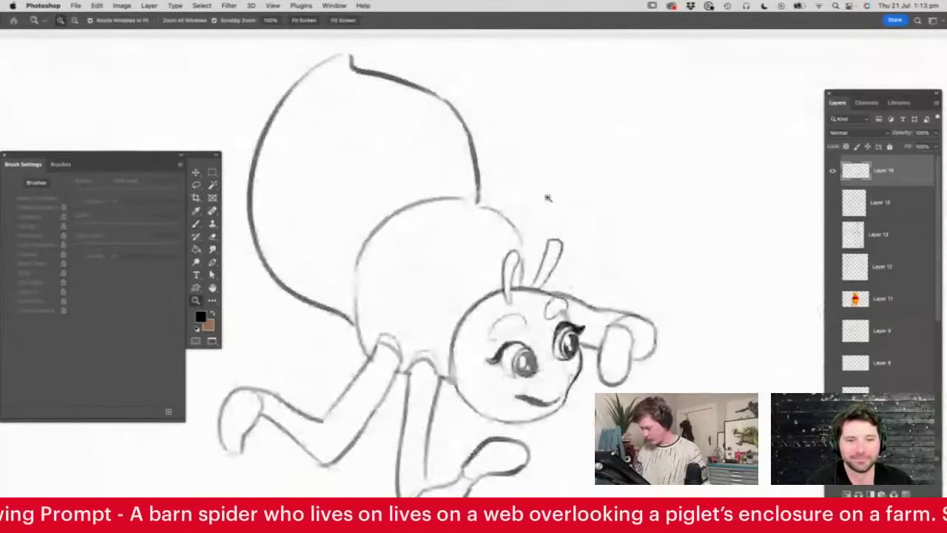
pyautogui.press('b')
pyautogui.moveTo(523, 254); pyautogui.dragTo(533, 272)
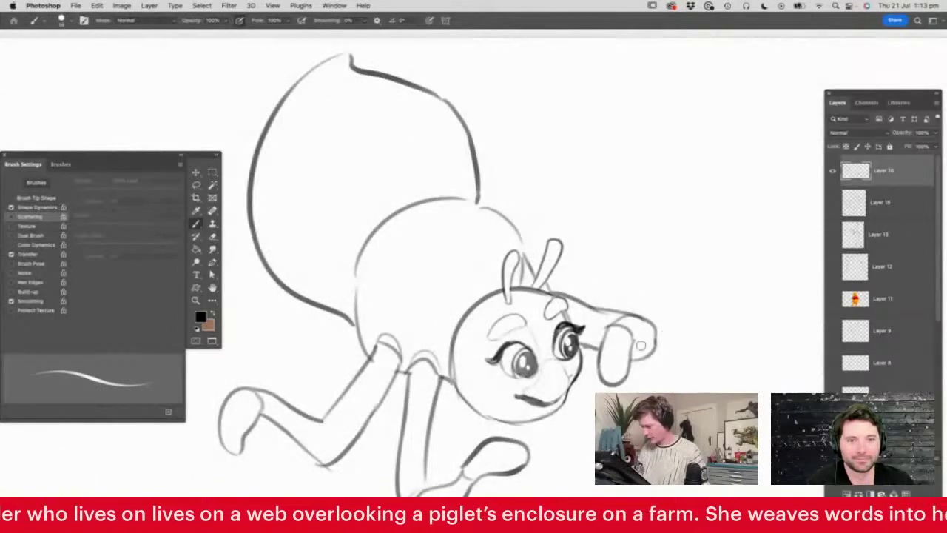
pyautogui.moveTo(712, 368); pyautogui.dragTo(665, 344)
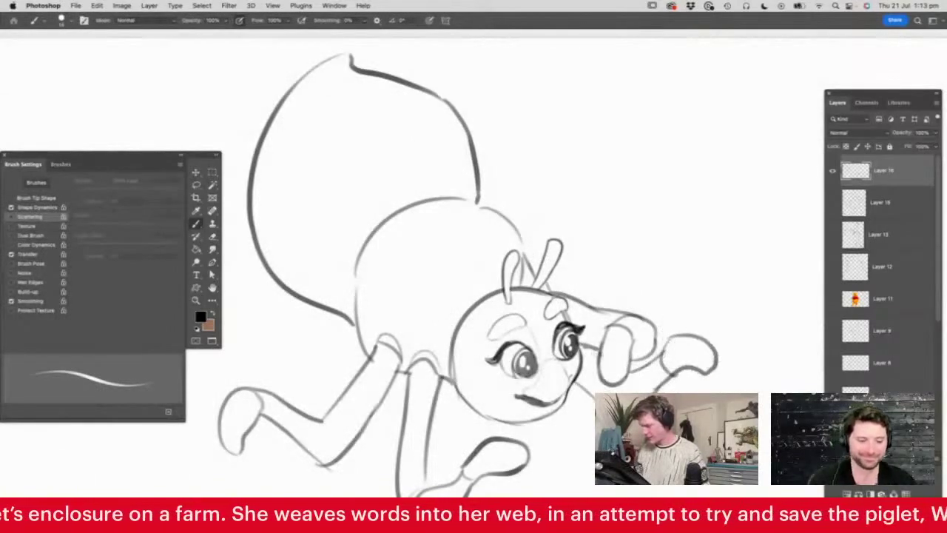
# - Draw two long hind legs sweeping up beside the spider's abdomen and erase the abdomen outline crossing them
pyautogui.moveTo(573, 302); pyautogui.dragTo(520, 324)
pyautogui.moveTo(493, 294)
pyautogui.mouseDown()
pyautogui.moveTo(522, 316)
pyautogui.moveTo(421, 274)
pyautogui.moveTo(349, 204)
pyautogui.moveTo(337, 180)
pyautogui.moveTo(333, 221)
pyautogui.moveTo(377, 278)
pyautogui.moveTo(511, 340)
pyautogui.mouseUp()
pyautogui.press('e')
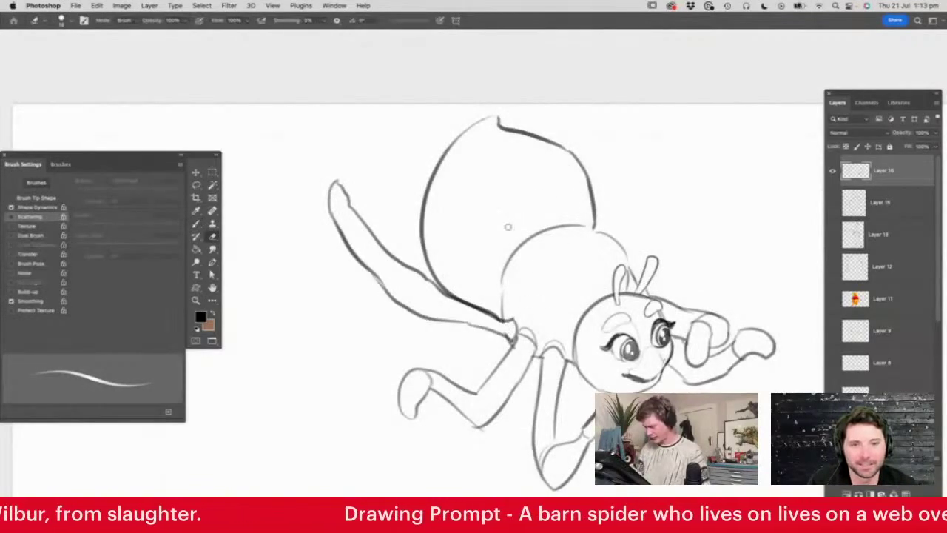
pyautogui.press('b')
pyautogui.moveTo(507, 314)
pyautogui.mouseDown()
pyautogui.moveTo(346, 152)
pyautogui.moveTo(429, 281)
pyautogui.mouseUp()
pyautogui.press('e')
pyautogui.moveTo(422, 244); pyautogui.dragTo(433, 275)
# - Lasso the whole spider and move it down, away from the upper edge of the canvas
pyautogui.press('z')
pyautogui.moveTo(553, 300); pyautogui.dragTo(527, 338)
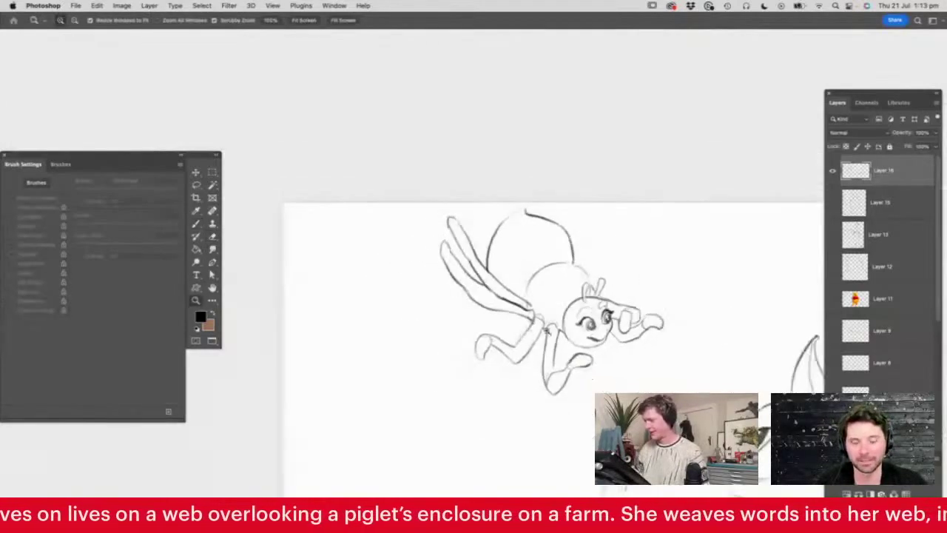
pyautogui.moveTo(590, 268)
pyautogui.mouseDown()
pyautogui.moveTo(607, 311)
pyautogui.moveTo(651, 277)
pyautogui.moveTo(552, 386)
pyautogui.moveTo(629, 193)
pyautogui.mouseUp()
pyautogui.press('l')
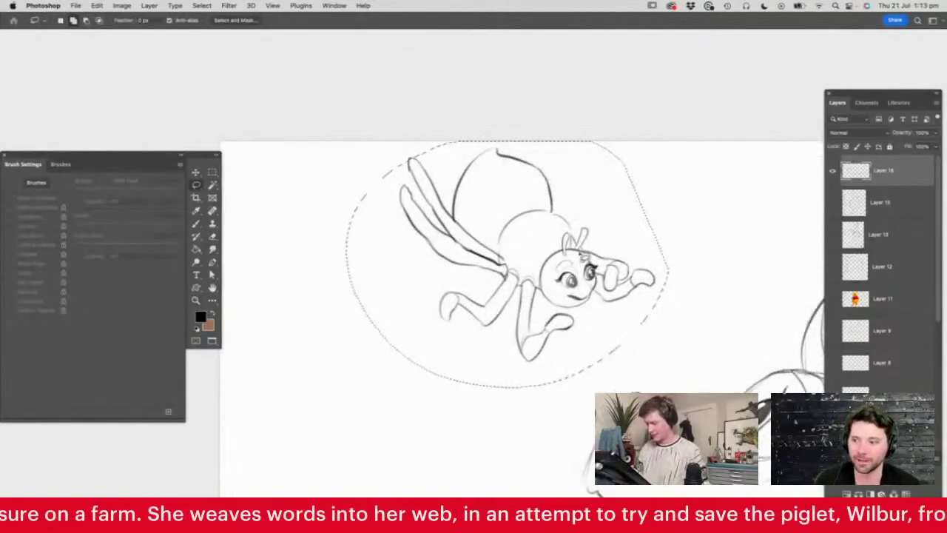
pyautogui.press('v')
pyautogui.moveTo(668, 142); pyautogui.dragTo(634, 168)
pyautogui.moveTo(613, 200); pyautogui.dragTo(581, 238)
pyautogui.press('Return')
# - Draw short bristly hairs along the spider's back between the abdomen and the antennae
pyautogui.press('z')
pyautogui.click(518, 275)
pyautogui.press('b')
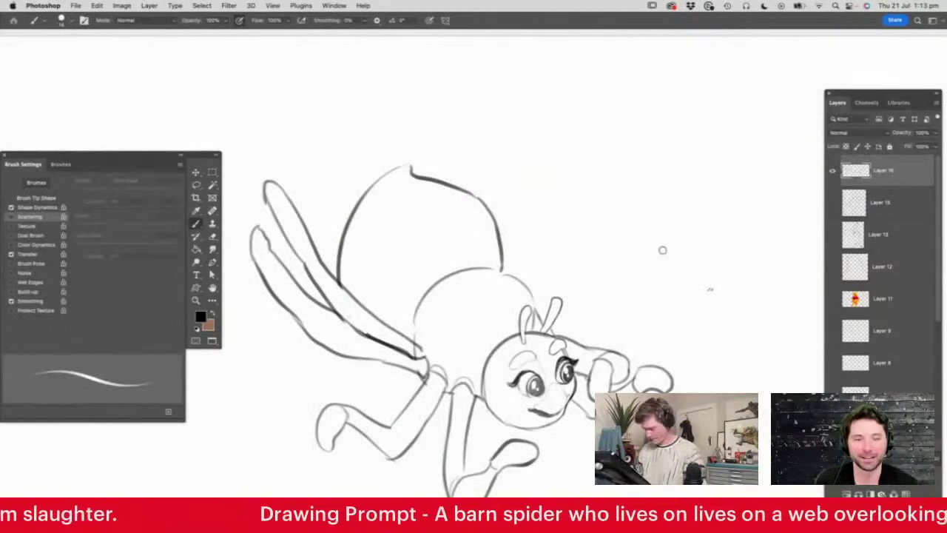
pyautogui.moveTo(523, 270); pyautogui.dragTo(527, 284)
pyautogui.moveTo(531, 274); pyautogui.dragTo(539, 310)
pyautogui.moveTo(542, 303); pyautogui.dragTo(534, 321)
pyautogui.moveTo(506, 249); pyautogui.dragTo(511, 274)
# - Draw a silk thread from the abdomen tip up to the canvas edge and add curved stripes across the abdomen
pyautogui.press('z')
pyautogui.moveTo(561, 268); pyautogui.dragTo(520, 294)
pyautogui.click(500, 274)
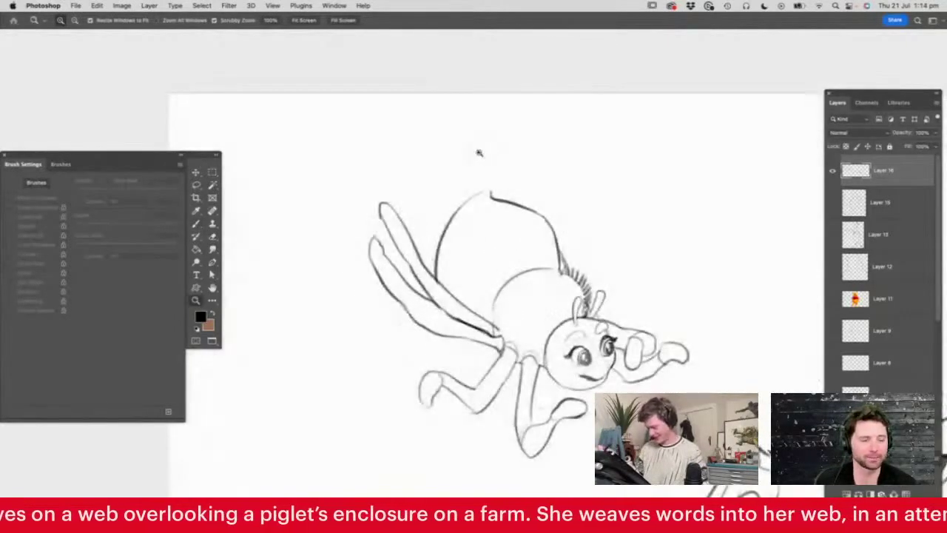
pyautogui.press('b')
pyautogui.moveTo(487, 190)
pyautogui.mouseDown()
pyautogui.moveTo(492, 77)
pyautogui.moveTo(488, 182)
pyautogui.mouseUp()
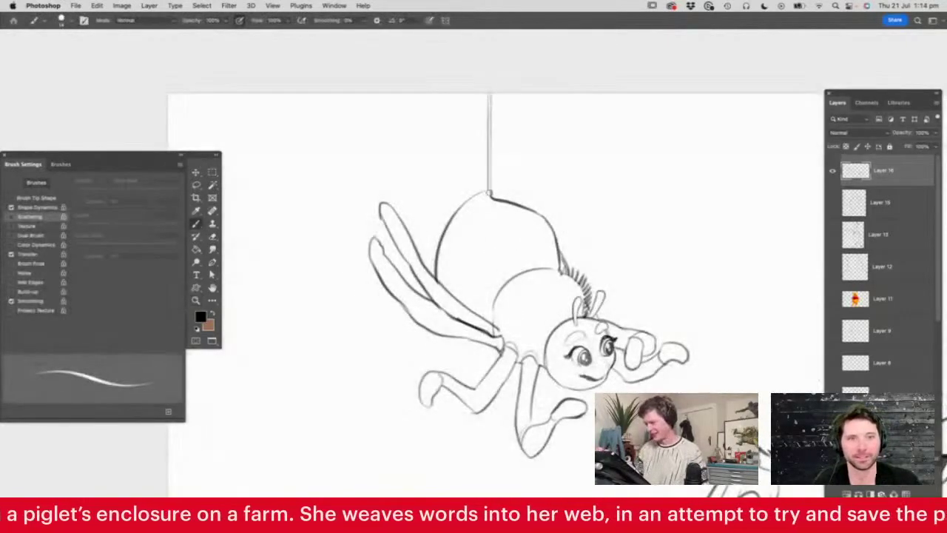
pyautogui.moveTo(443, 287)
pyautogui.mouseDown()
pyautogui.moveTo(540, 218)
pyautogui.moveTo(560, 269)
pyautogui.mouseUp()
# - Darken the front outline of the piglet's snout and strengthen the chin line beneath it
pyautogui.press('z')
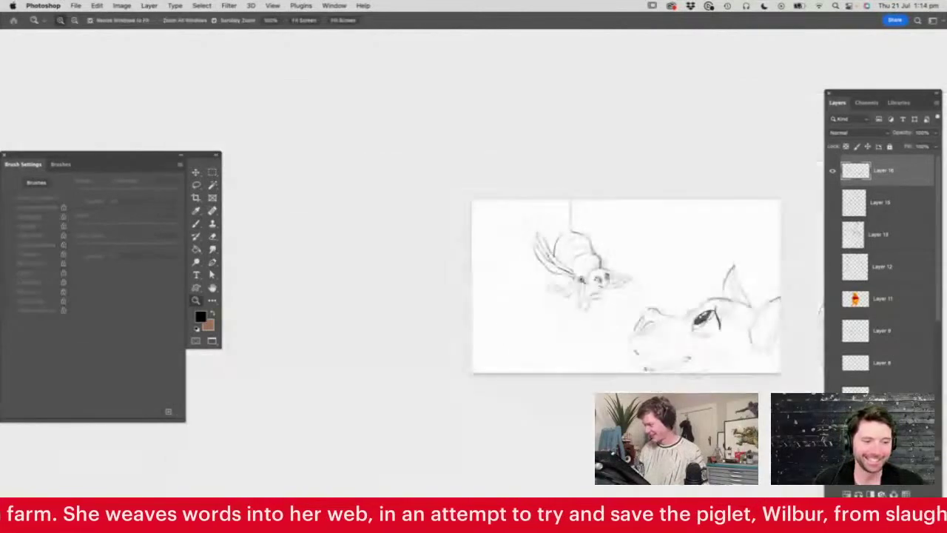
pyautogui.moveTo(734, 294); pyautogui.dragTo(792, 296)
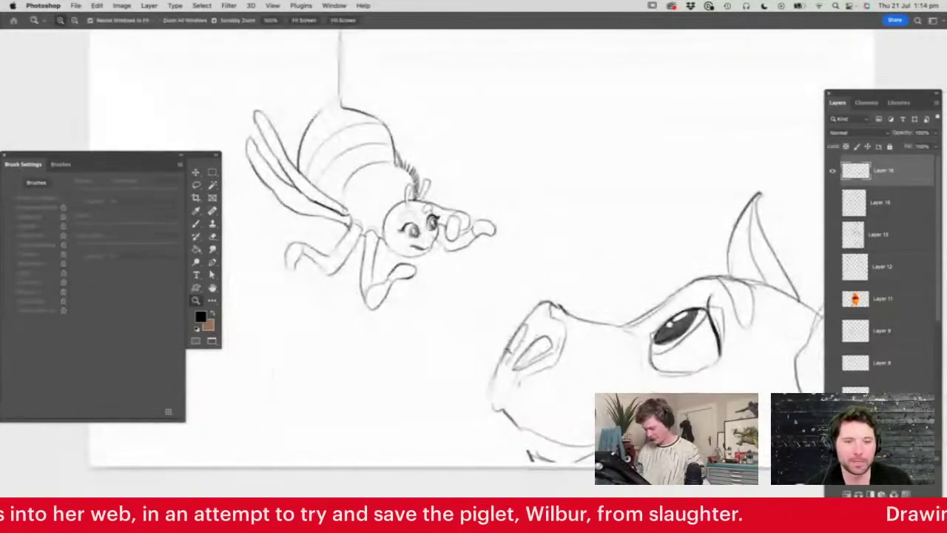
pyautogui.press('b')
pyautogui.moveTo(510, 345); pyautogui.dragTo(496, 412)
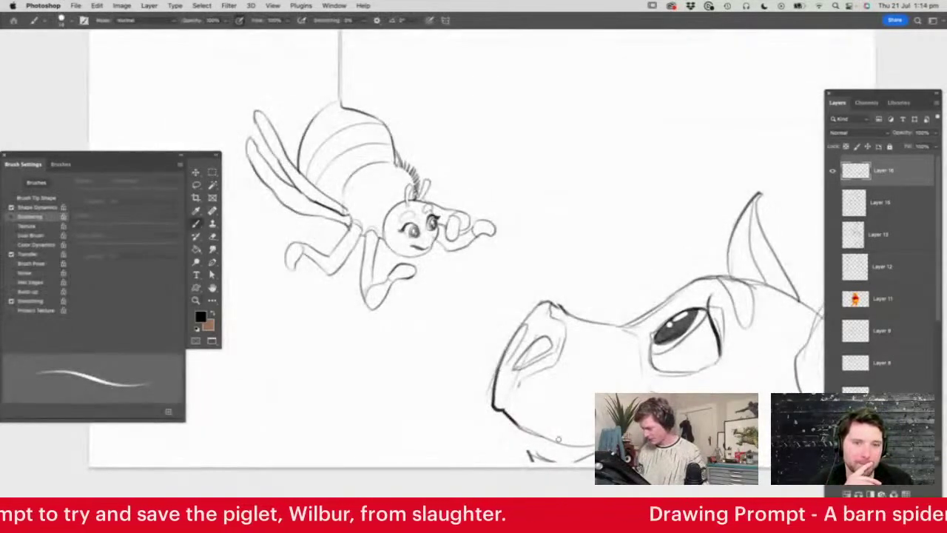
pyautogui.moveTo(556, 455); pyautogui.dragTo(584, 461)
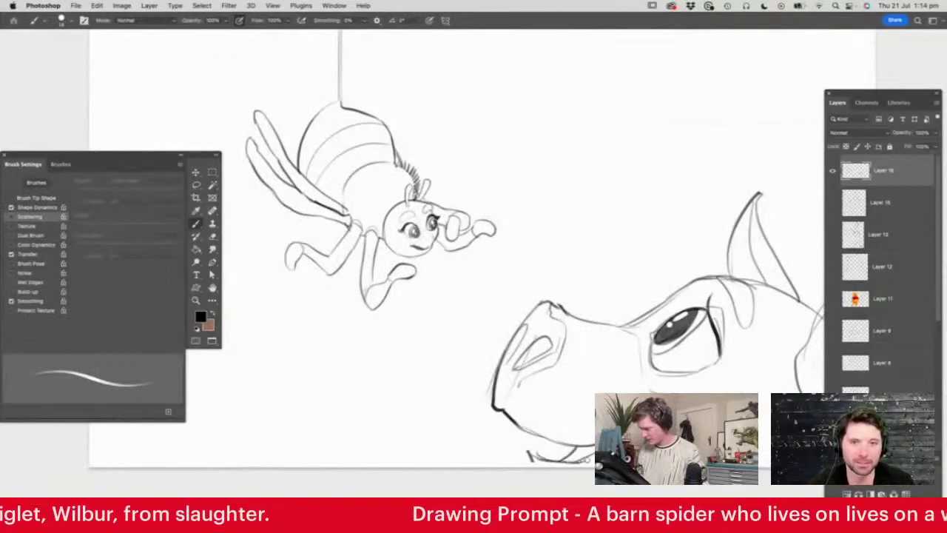
# - Draw a small pointed spinneret at the tip of the spider's abdomen beside the silk thread
pyautogui.press('z')
pyautogui.moveTo(584, 357); pyautogui.dragTo(564, 361)
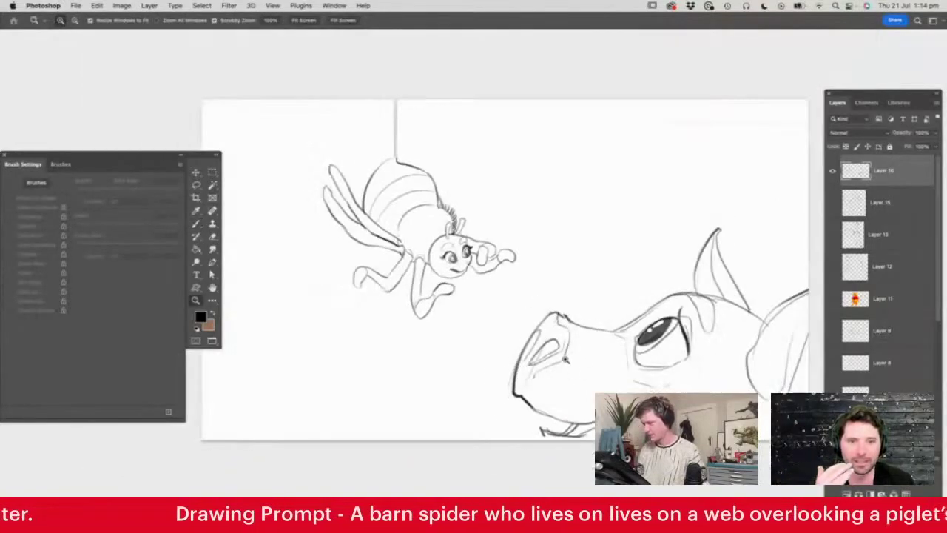
pyautogui.moveTo(415, 241); pyautogui.dragTo(463, 240)
pyautogui.press('b')
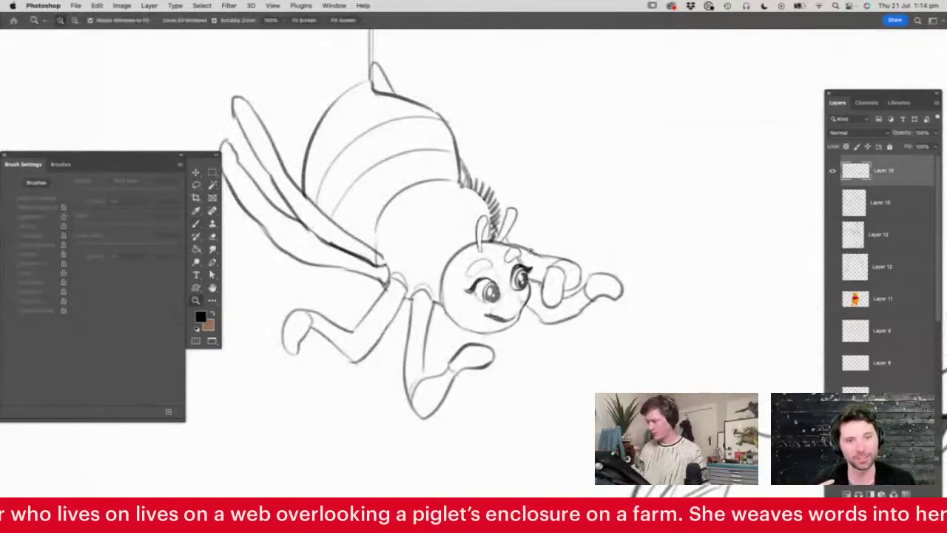
# - Adjust the eraser size for detail work around the spider's face
pyautogui.press('z')
pyautogui.moveTo(529, 244); pyautogui.dragTo(514, 246)
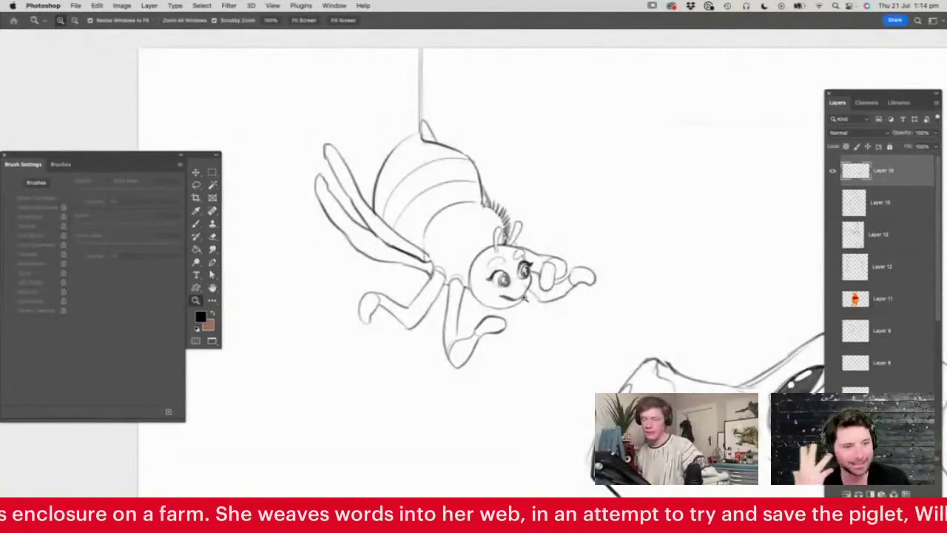
pyautogui.moveTo(513, 283)
pyautogui.mouseDown()
pyautogui.moveTo(535, 292)
pyautogui.moveTo(549, 261)
pyautogui.mouseUp()
pyautogui.press('e')
pyautogui.rightClick(552, 240)
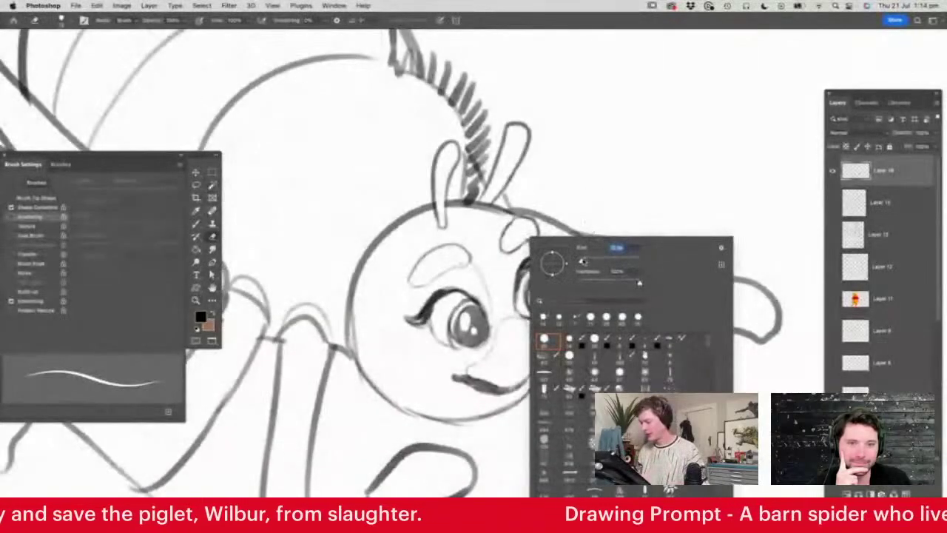
pyautogui.click(589, 227)
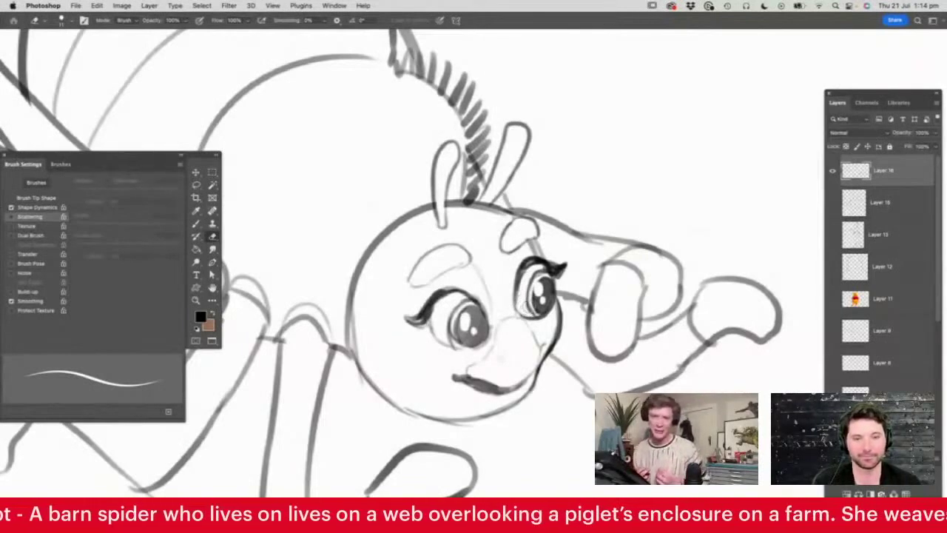
# - Sketch two small rounded foot shapes below the spider's chin, next to the near front foot
pyautogui.press('z')
pyautogui.moveTo(507, 322)
pyautogui.mouseDown()
pyautogui.moveTo(458, 326)
pyautogui.moveTo(491, 325)
pyautogui.moveTo(477, 325)
pyautogui.moveTo(543, 353)
pyautogui.mouseUp()
pyautogui.press('b')
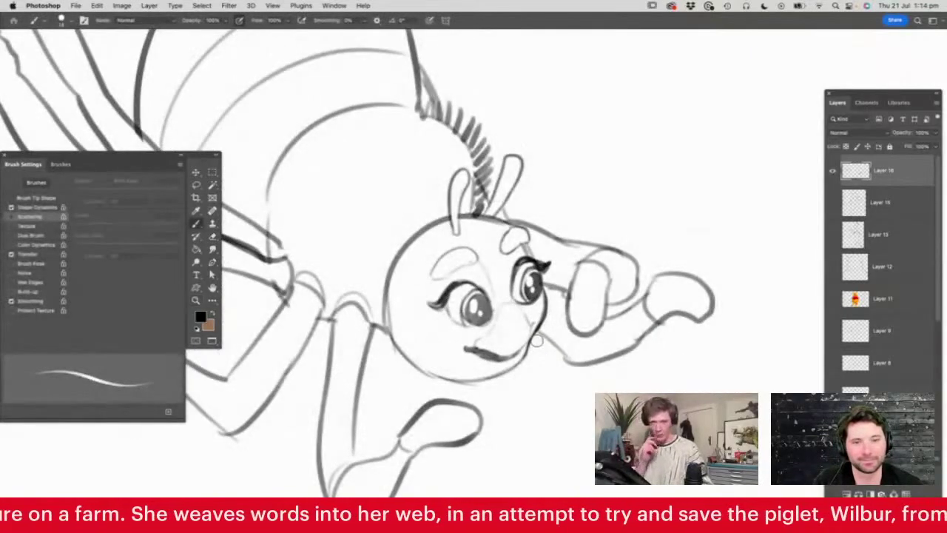
pyautogui.moveTo(498, 423)
pyautogui.mouseDown()
pyautogui.moveTo(517, 405)
pyautogui.moveTo(534, 404)
pyautogui.moveTo(565, 432)
pyautogui.moveTo(503, 424)
pyautogui.moveTo(537, 442)
pyautogui.moveTo(551, 434)
pyautogui.moveTo(566, 382)
pyautogui.moveTo(581, 377)
pyautogui.moveTo(575, 421)
pyautogui.mouseUp()
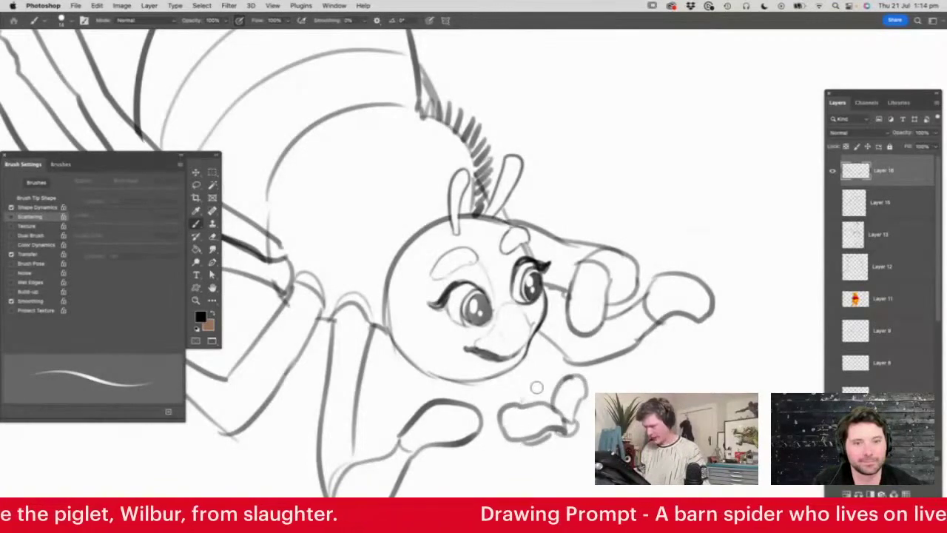
# - Enlarge the eraser and erase the two small rounded foot shapes below the spider's chin
pyautogui.press('e')
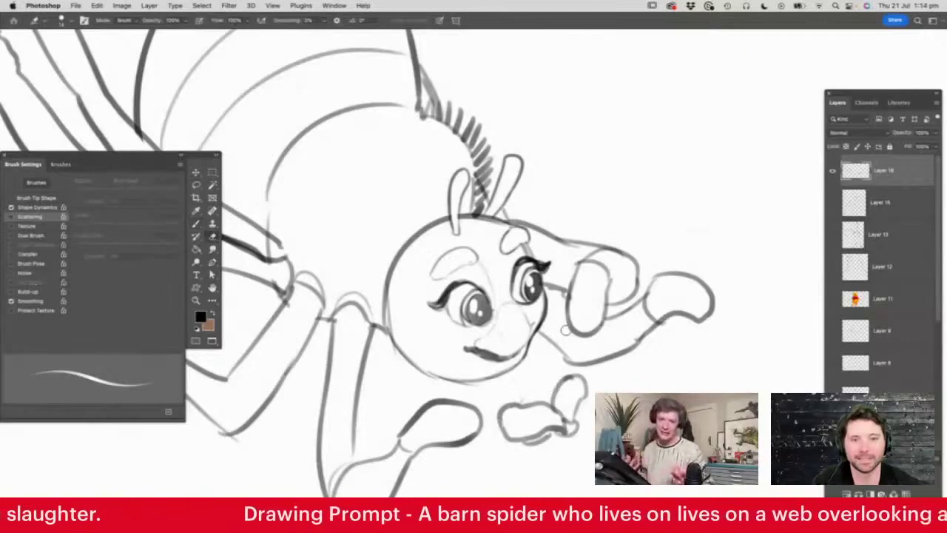
pyautogui.rightClick(527, 338)
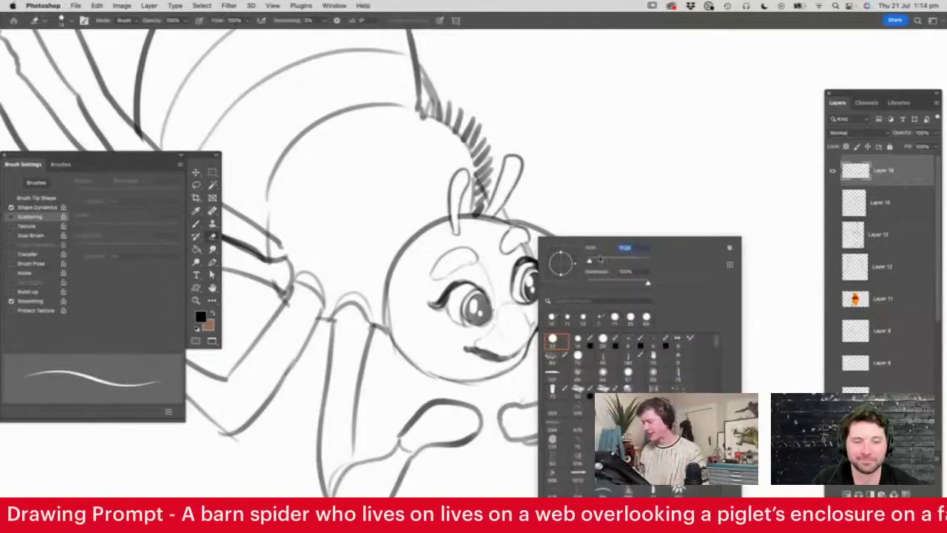
pyautogui.click(603, 260)
pyautogui.click(606, 215)
pyautogui.moveTo(529, 407)
pyautogui.mouseDown()
pyautogui.moveTo(507, 424)
pyautogui.moveTo(578, 406)
pyautogui.moveTo(585, 382)
pyautogui.moveTo(515, 419)
pyautogui.mouseUp()
pyautogui.press('b')
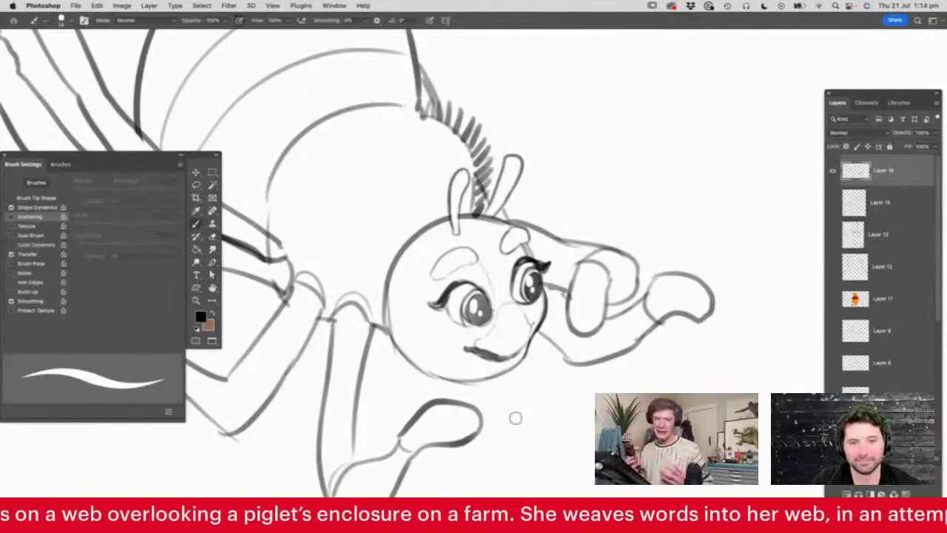
pyautogui.moveTo(415, 283); pyautogui.dragTo(429, 288)
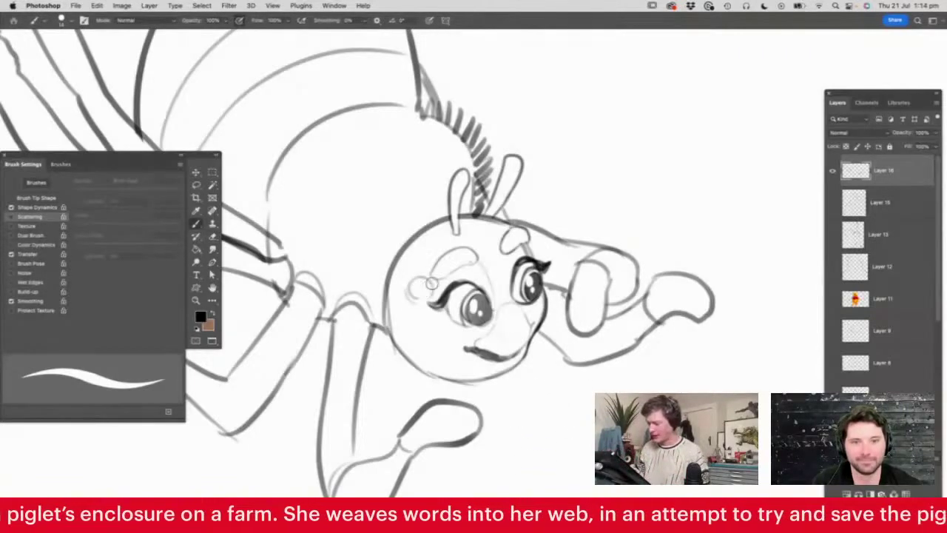
pyautogui.press('super+z')
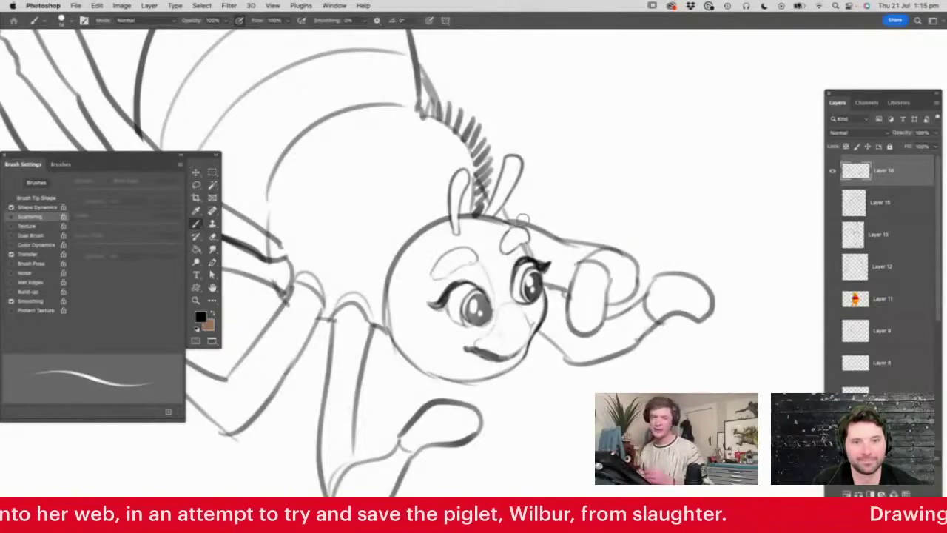
# - Add short dark hair strokes at the rear end of the fuzzy tuft, where the spider's thorax meets the abdomen
pyautogui.press('z')
pyautogui.moveTo(549, 350); pyautogui.dragTo(527, 360)
pyautogui.moveTo(487, 320); pyautogui.dragTo(493, 315)
pyautogui.moveTo(494, 198); pyautogui.dragTo(512, 200)
pyautogui.press('b')
pyautogui.moveTo(473, 168)
pyautogui.mouseDown()
pyautogui.moveTo(479, 180)
pyautogui.moveTo(471, 177)
pyautogui.mouseUp()
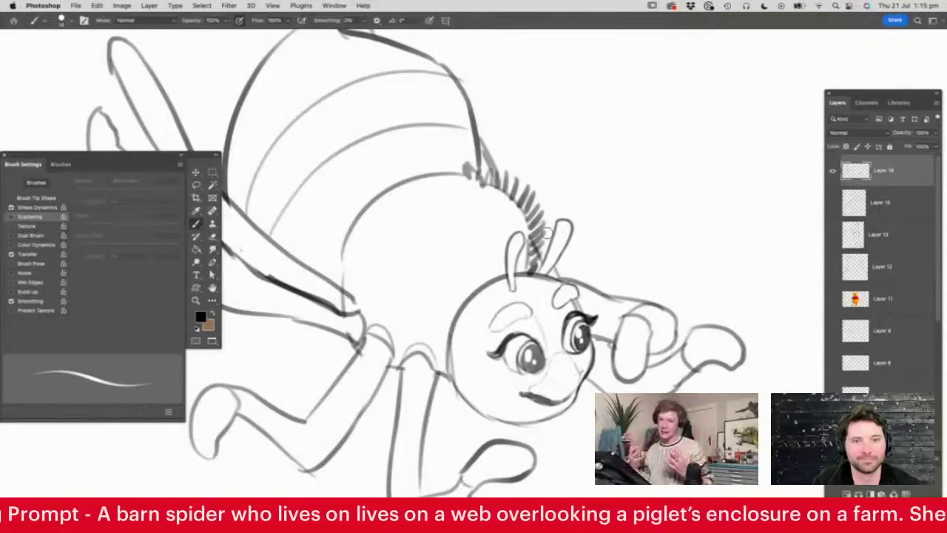
# - Sketch a thin jointed leg with a pointed tip in the empty space above the spider's front legs and erase it
pyautogui.moveTo(592, 185)
pyautogui.mouseDown()
pyautogui.moveTo(671, 124)
pyautogui.moveTo(761, 179)
pyautogui.moveTo(666, 132)
pyautogui.moveTo(678, 149)
pyautogui.moveTo(593, 221)
pyautogui.mouseUp()
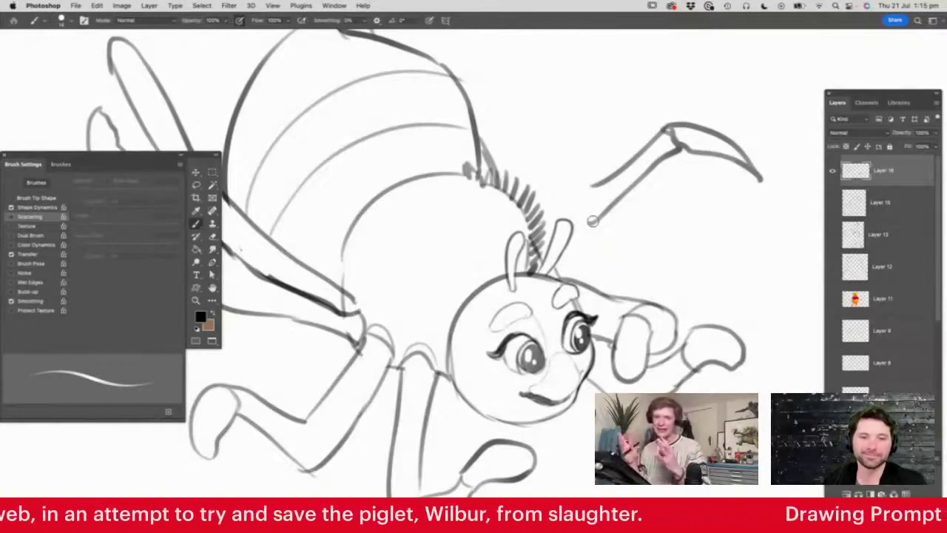
pyautogui.press('e')
pyautogui.moveTo(628, 182)
pyautogui.mouseDown()
pyautogui.moveTo(703, 125)
pyautogui.moveTo(641, 146)
pyautogui.moveTo(719, 155)
pyautogui.moveTo(759, 176)
pyautogui.mouseUp()
# - Hide the layer with the spider and piglet sketch and add a new empty layer above it
pyautogui.press('z')
pyautogui.moveTo(680, 193); pyautogui.dragTo(645, 196)
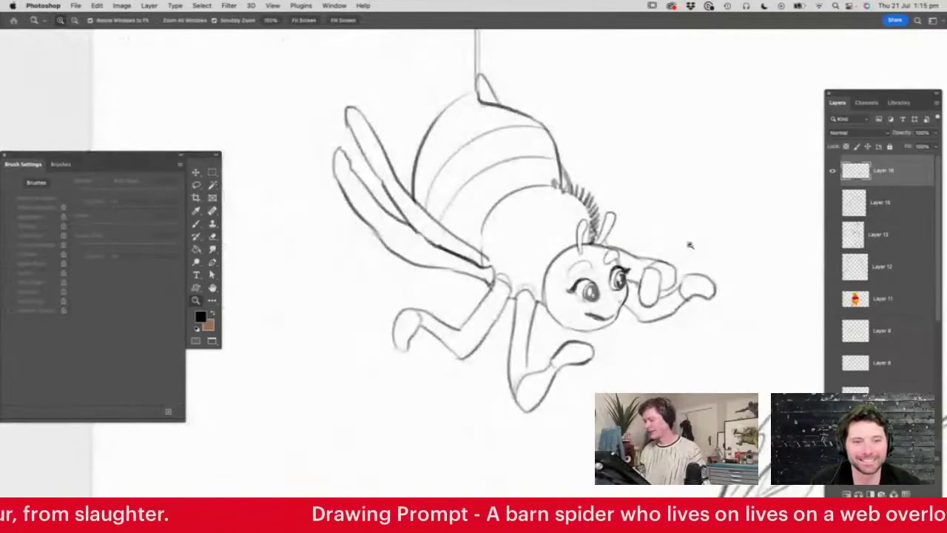
pyautogui.moveTo(693, 255); pyautogui.dragTo(710, 258)
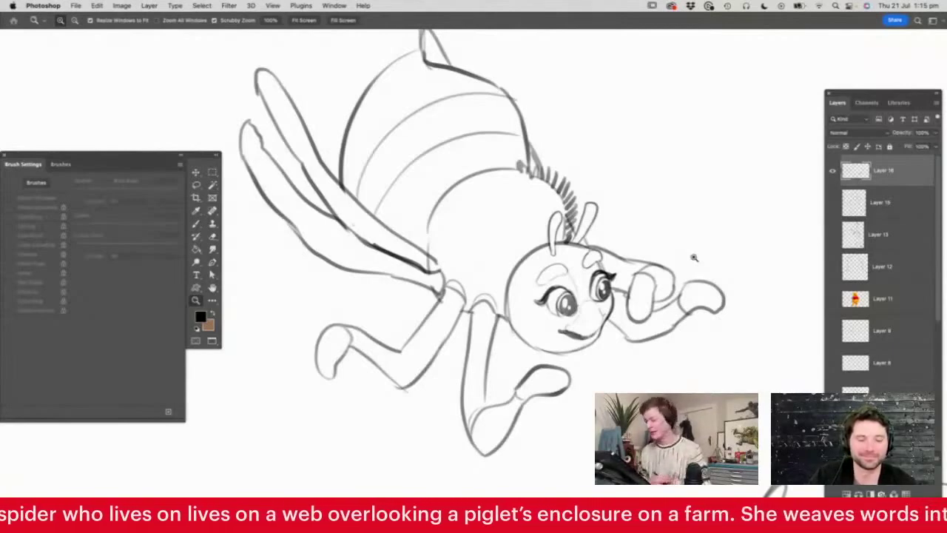
pyautogui.moveTo(417, 306); pyautogui.dragTo(364, 332)
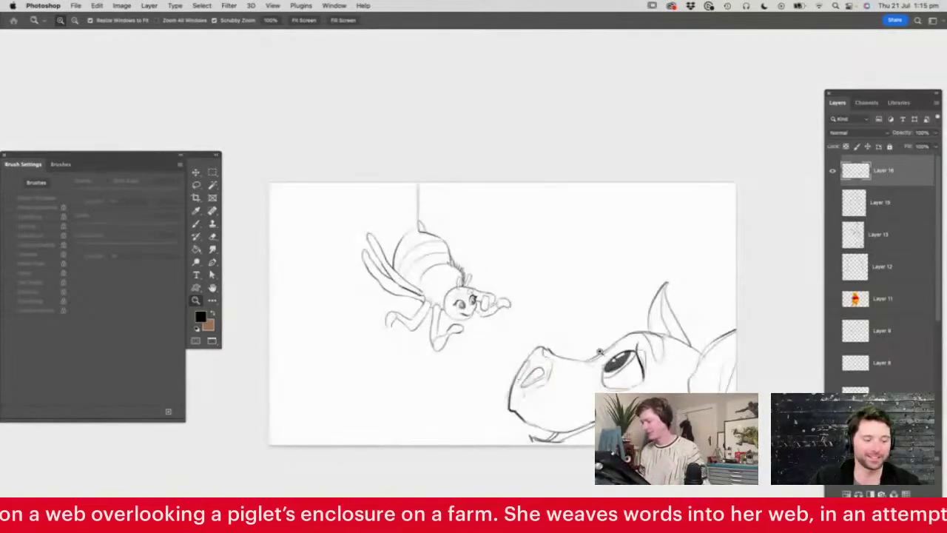
pyautogui.moveTo(586, 400); pyautogui.dragTo(599, 398)
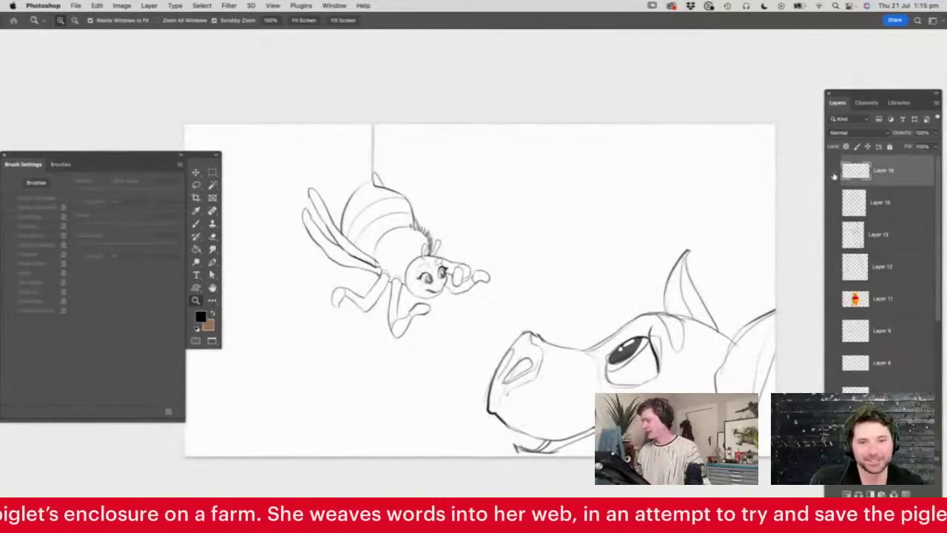
pyautogui.click(833, 173)
pyautogui.click(905, 494)
# - Sketch a bowl-shaped floating pram with a double-lined rim, a wide upper band and a rounded lower hull with a curved panel line
pyautogui.moveTo(694, 341); pyautogui.dragTo(682, 347)
pyautogui.moveTo(454, 348); pyautogui.dragTo(475, 390)
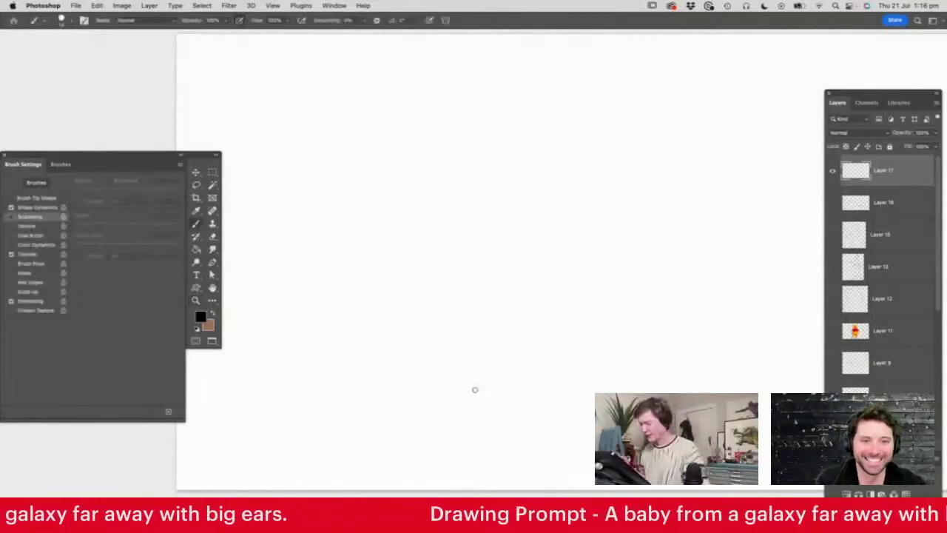
pyautogui.moveTo(499, 303); pyautogui.dragTo(469, 317)
pyautogui.moveTo(544, 275); pyautogui.dragTo(573, 275)
pyautogui.moveTo(450, 267); pyautogui.dragTo(470, 267)
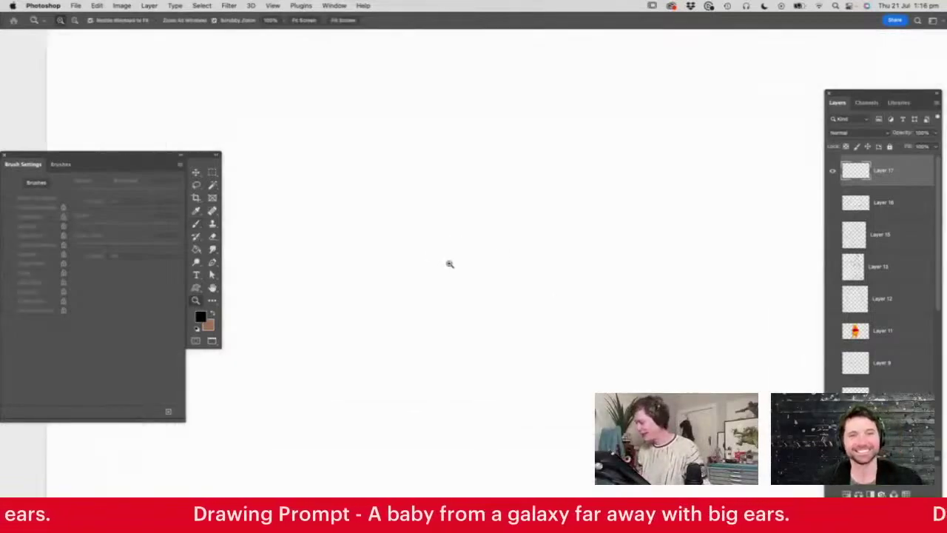
pyautogui.press('b')
pyautogui.moveTo(368, 220)
pyautogui.mouseDown()
pyautogui.moveTo(628, 221)
pyautogui.moveTo(663, 206)
pyautogui.moveTo(331, 234)
pyautogui.moveTo(336, 288)
pyautogui.moveTo(354, 303)
pyautogui.moveTo(636, 294)
pyautogui.moveTo(669, 276)
pyautogui.mouseUp()
pyautogui.moveTo(670, 208)
pyautogui.mouseDown()
pyautogui.moveTo(678, 260)
pyautogui.moveTo(669, 278)
pyautogui.mouseUp()
pyautogui.moveTo(347, 299)
pyautogui.mouseDown()
pyautogui.moveTo(426, 361)
pyautogui.moveTo(409, 348)
pyautogui.moveTo(427, 361)
pyautogui.moveTo(588, 355)
pyautogui.moveTo(651, 294)
pyautogui.moveTo(553, 325)
pyautogui.moveTo(537, 369)
pyautogui.mouseUp()
pyautogui.moveTo(353, 244)
pyautogui.mouseDown()
pyautogui.moveTo(364, 216)
pyautogui.moveTo(365, 225)
pyautogui.moveTo(585, 215)
pyautogui.moveTo(665, 198)
pyautogui.mouseUp()
pyautogui.moveTo(665, 197); pyautogui.dragTo(666, 213)
# - Sketch a wide, slightly tilted oval head outline above the pram, tapering towards the chin
pyautogui.press('z')
pyautogui.moveTo(585, 290); pyautogui.dragTo(556, 314)
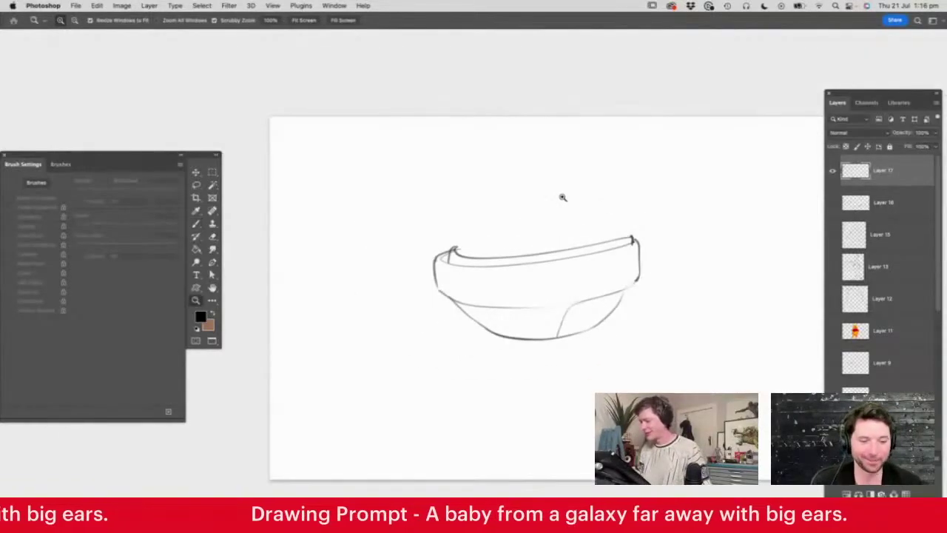
pyautogui.click(558, 193)
pyautogui.click(535, 148)
pyautogui.press('b')
pyautogui.moveTo(343, 180)
pyautogui.mouseDown()
pyautogui.moveTo(570, 139)
pyautogui.moveTo(313, 197)
pyautogui.moveTo(301, 294)
pyautogui.moveTo(414, 377)
pyautogui.moveTo(522, 374)
pyautogui.moveTo(554, 351)
pyautogui.mouseUp()
pyautogui.moveTo(570, 140)
pyautogui.mouseDown()
pyautogui.moveTo(608, 146)
pyautogui.moveTo(640, 201)
pyautogui.moveTo(645, 253)
pyautogui.moveTo(518, 376)
pyautogui.mouseUp()
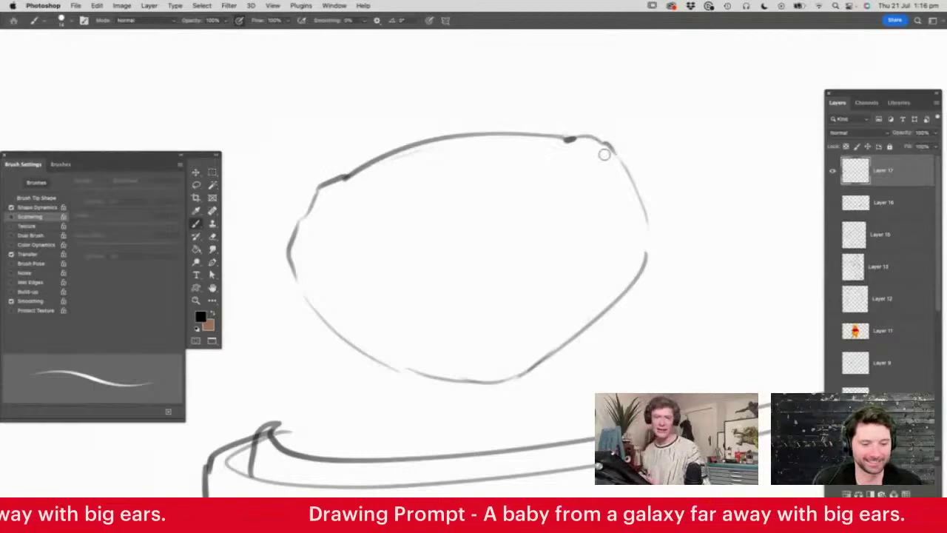
# - Draw two large, widely spaced round eyes inside the baby's head outline
pyautogui.press('super+space')
pyautogui.moveTo(538, 230)
pyautogui.mouseDown()
pyautogui.moveTo(525, 240)
pyautogui.moveTo(554, 234)
pyautogui.mouseUp()
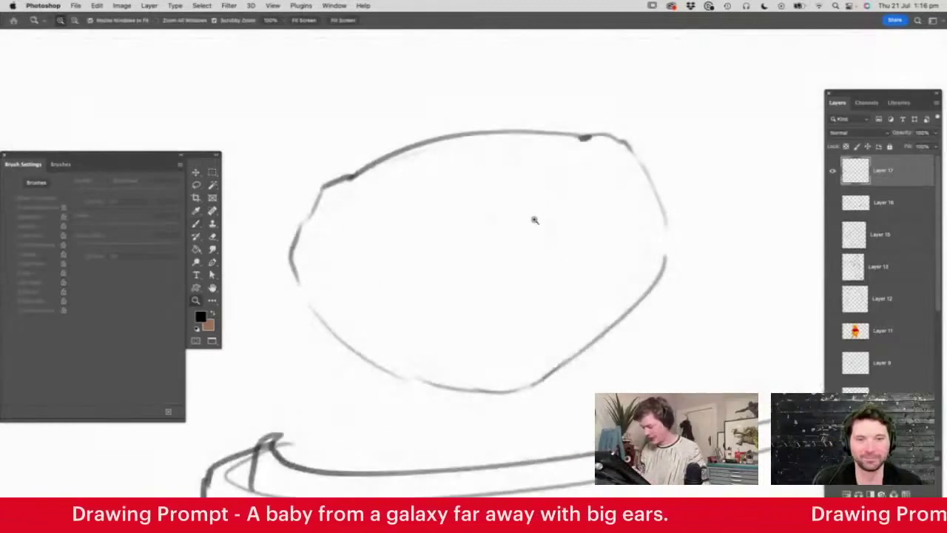
pyautogui.moveTo(500, 218)
pyautogui.mouseDown()
pyautogui.moveTo(520, 184)
pyautogui.moveTo(597, 169)
pyautogui.moveTo(614, 176)
pyautogui.mouseUp()
pyautogui.moveTo(504, 187)
pyautogui.mouseDown()
pyautogui.moveTo(502, 230)
pyautogui.moveTo(598, 247)
pyautogui.moveTo(612, 172)
pyautogui.mouseUp()
pyautogui.moveTo(431, 218)
pyautogui.mouseDown()
pyautogui.moveTo(379, 182)
pyautogui.moveTo(327, 246)
pyautogui.moveTo(346, 271)
pyautogui.moveTo(425, 261)
pyautogui.moveTo(437, 224)
pyautogui.mouseUp()
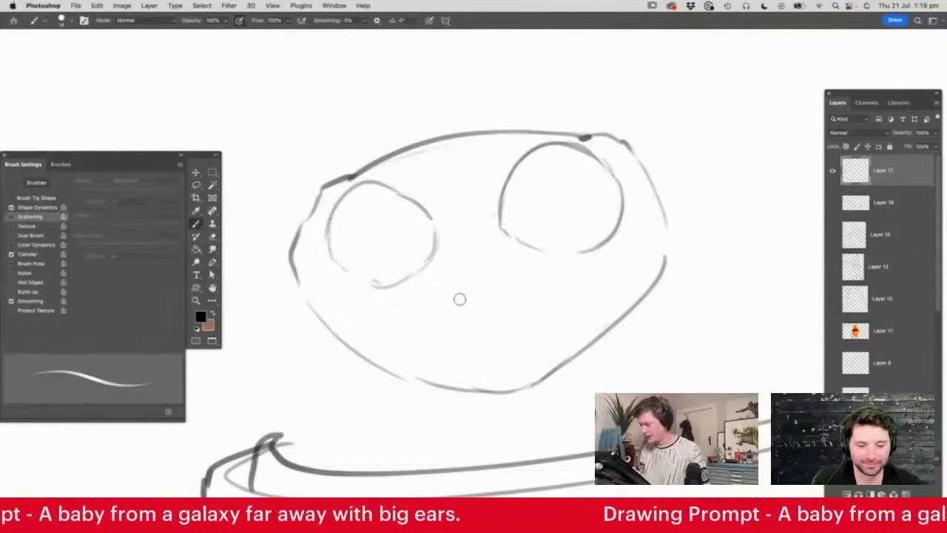
# - Draw a small open smile in the lower face and two nostril dots above it
pyautogui.moveTo(449, 296)
pyautogui.mouseDown()
pyautogui.moveTo(471, 305)
pyautogui.moveTo(505, 290)
pyautogui.moveTo(470, 314)
pyautogui.mouseUp()
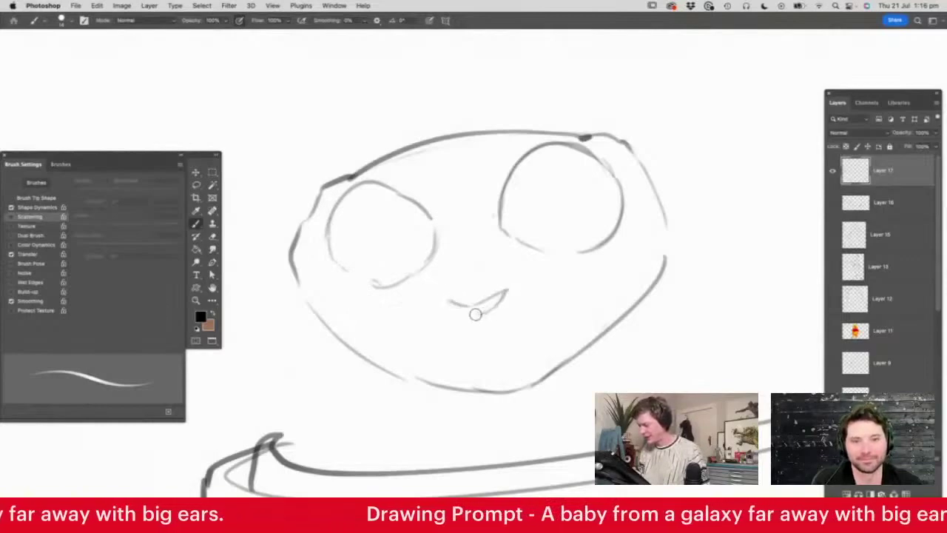
pyautogui.click(456, 261)
pyautogui.click(475, 260)
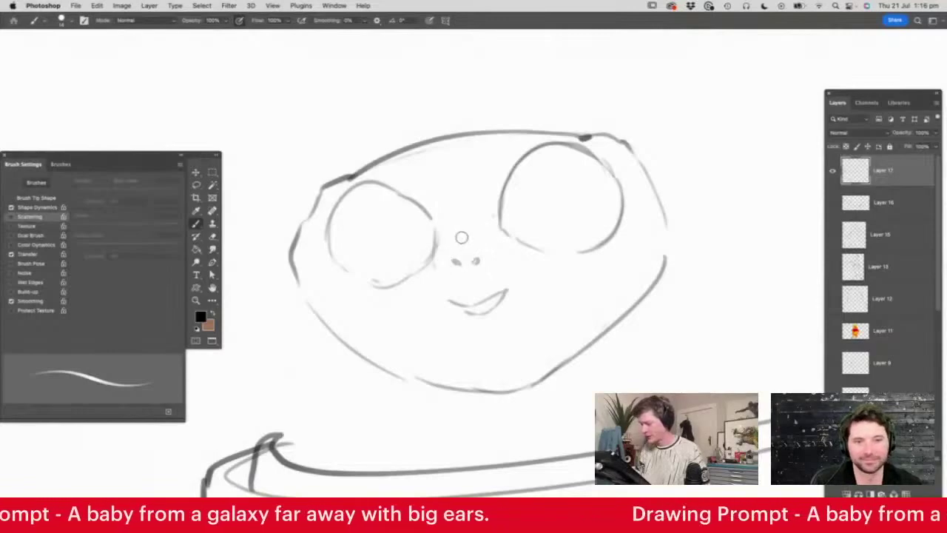
# - Sketch a large, long, pointed ear on each side of the baby's head
pyautogui.press('z')
pyautogui.moveTo(522, 259); pyautogui.dragTo(509, 275)
pyautogui.moveTo(536, 228)
pyautogui.mouseDown()
pyautogui.moveTo(549, 243)
pyautogui.moveTo(608, 190)
pyautogui.mouseUp()
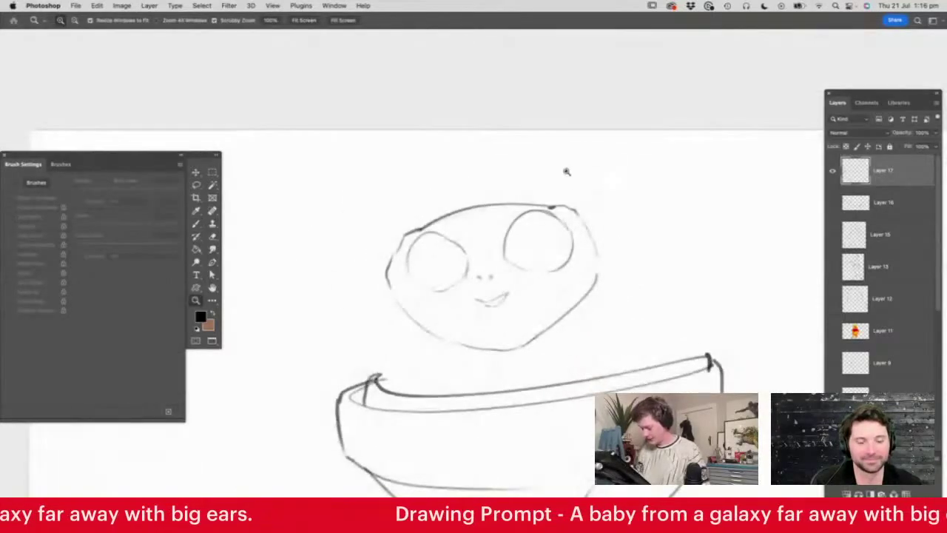
pyautogui.press('b')
pyautogui.moveTo(548, 206)
pyautogui.mouseDown()
pyautogui.moveTo(618, 157)
pyautogui.moveTo(645, 154)
pyautogui.moveTo(592, 241)
pyautogui.mouseUp()
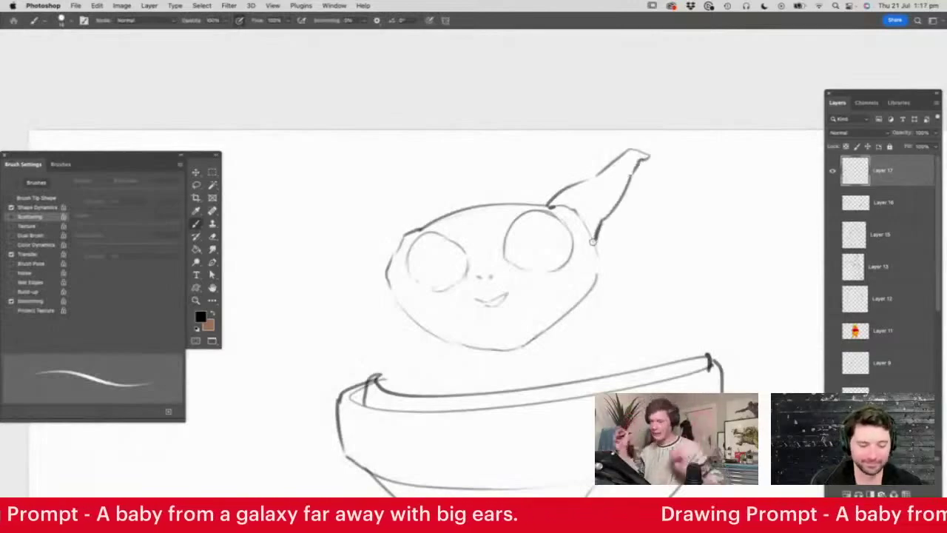
pyautogui.moveTo(429, 221)
pyautogui.mouseDown()
pyautogui.moveTo(342, 202)
pyautogui.moveTo(318, 210)
pyautogui.moveTo(383, 257)
pyautogui.moveTo(387, 281)
pyautogui.mouseUp()
# - Draw inner fold lines in both ears and darken the cheek and chin outline of the head
pyautogui.scroll(2, 591, 208)
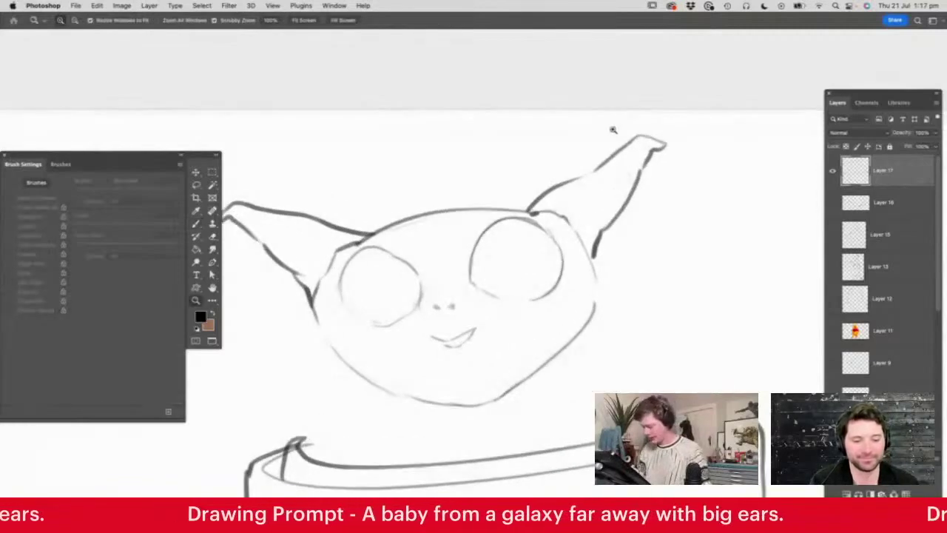
pyautogui.moveTo(642, 144)
pyautogui.mouseDown()
pyautogui.moveTo(574, 213)
pyautogui.moveTo(592, 262)
pyautogui.moveTo(589, 250)
pyautogui.mouseUp()
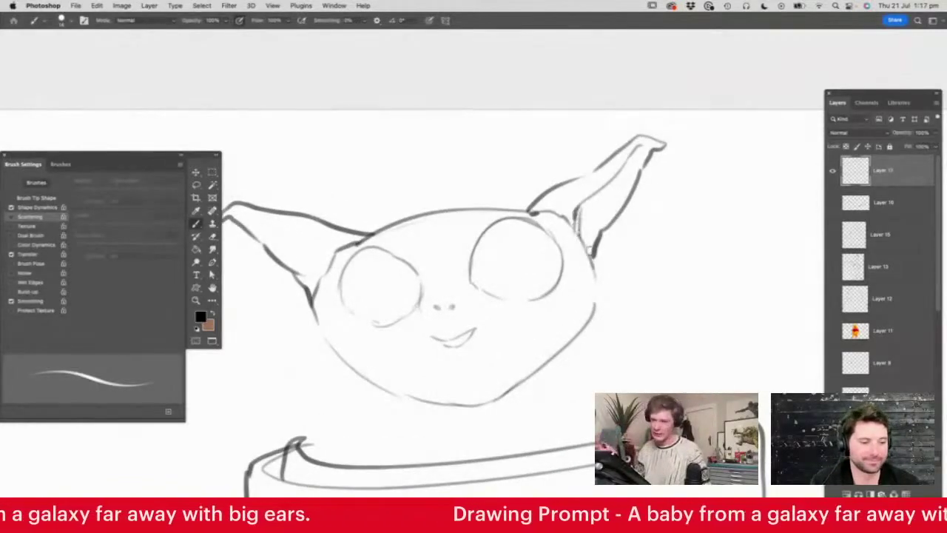
pyautogui.moveTo(244, 215)
pyautogui.mouseDown()
pyautogui.moveTo(316, 264)
pyautogui.moveTo(319, 339)
pyautogui.moveTo(321, 329)
pyautogui.moveTo(367, 382)
pyautogui.moveTo(441, 410)
pyautogui.moveTo(524, 383)
pyautogui.moveTo(508, 397)
pyautogui.moveTo(579, 332)
pyautogui.moveTo(596, 268)
pyautogui.moveTo(588, 301)
pyautogui.moveTo(574, 247)
pyautogui.moveTo(543, 252)
pyautogui.moveTo(578, 267)
pyautogui.mouseUp()
pyautogui.press('z')
pyautogui.press('b')
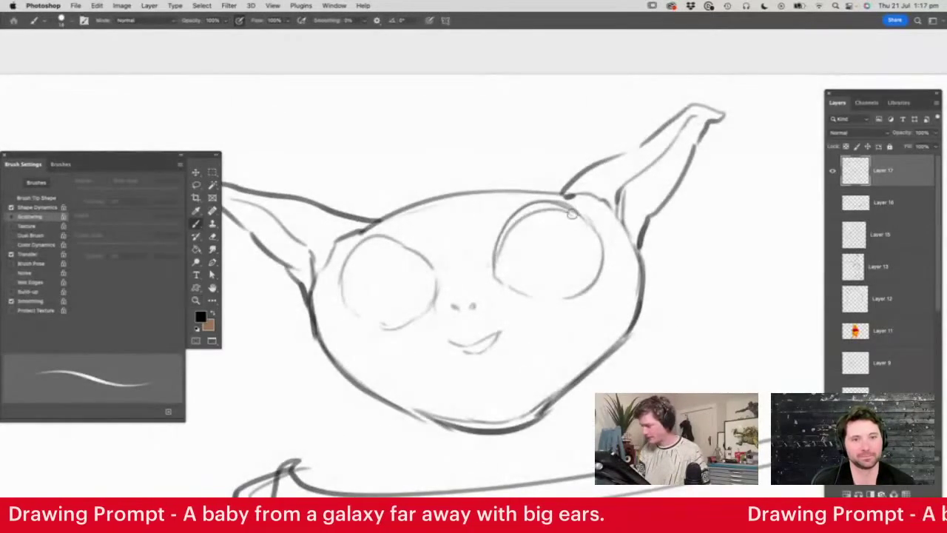
# - Add upper eyelid curves and lower lid lines around both of the baby's eyes
pyautogui.moveTo(347, 275)
pyautogui.mouseDown()
pyautogui.moveTo(381, 234)
pyautogui.moveTo(438, 277)
pyautogui.mouseUp()
pyautogui.moveTo(364, 262)
pyautogui.mouseDown()
pyautogui.moveTo(430, 271)
pyautogui.moveTo(438, 294)
pyautogui.mouseUp()
pyautogui.moveTo(346, 298)
pyautogui.mouseDown()
pyautogui.moveTo(385, 326)
pyautogui.moveTo(424, 298)
pyautogui.mouseUp()
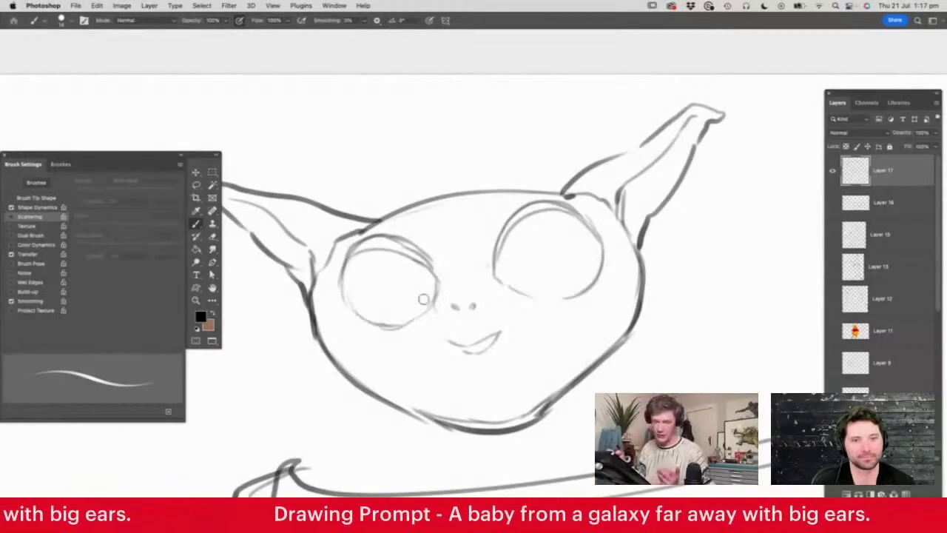
pyautogui.moveTo(346, 300)
pyautogui.mouseDown()
pyautogui.moveTo(400, 332)
pyautogui.moveTo(430, 309)
pyautogui.mouseUp()
pyautogui.moveTo(500, 283)
pyautogui.mouseDown()
pyautogui.moveTo(561, 306)
pyautogui.moveTo(584, 301)
pyautogui.moveTo(599, 277)
pyautogui.moveTo(560, 297)
pyautogui.moveTo(604, 247)
pyautogui.moveTo(582, 281)
pyautogui.mouseUp()
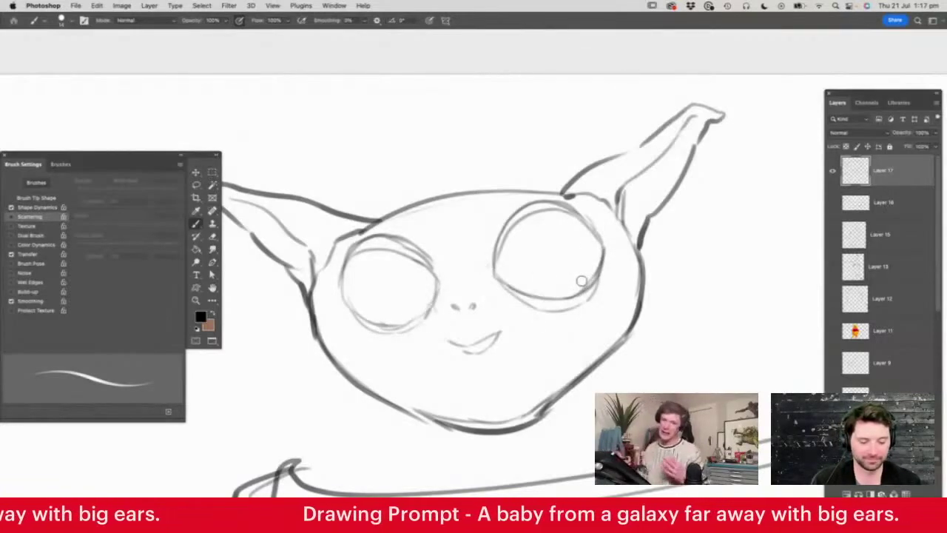
# - Draw curved iris and pupil outlines in both eyes so the baby looks upward
pyautogui.moveTo(499, 263)
pyautogui.mouseDown()
pyautogui.moveTo(543, 275)
pyautogui.moveTo(557, 213)
pyautogui.moveTo(563, 265)
pyautogui.mouseUp()
pyautogui.moveTo(379, 247)
pyautogui.mouseDown()
pyautogui.moveTo(368, 290)
pyautogui.moveTo(436, 276)
pyautogui.moveTo(404, 304)
pyautogui.moveTo(376, 247)
pyautogui.mouseUp()
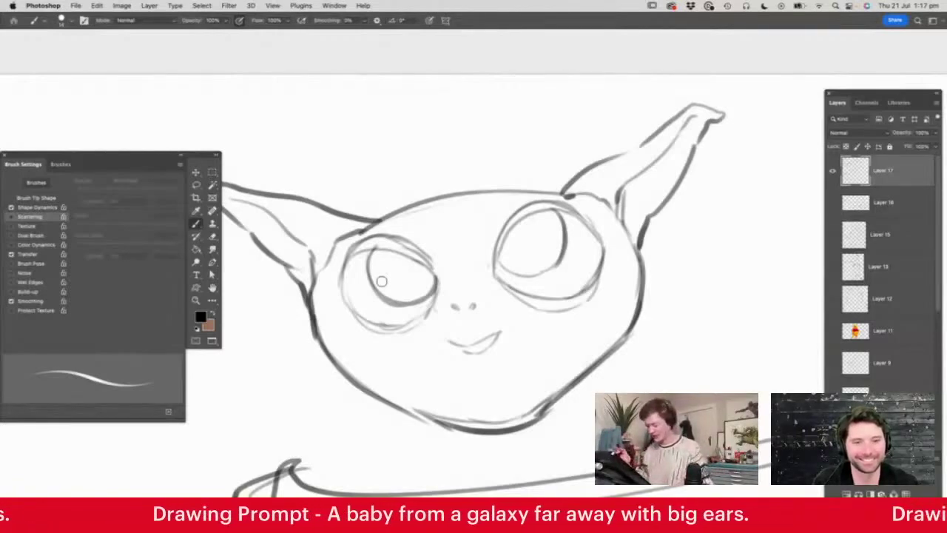
pyautogui.moveTo(506, 249)
pyautogui.mouseDown()
pyautogui.moveTo(537, 267)
pyautogui.moveTo(547, 214)
pyautogui.moveTo(527, 263)
pyautogui.mouseUp()
pyautogui.moveTo(379, 253)
pyautogui.mouseDown()
pyautogui.moveTo(392, 293)
pyautogui.moveTo(427, 278)
pyautogui.mouseUp()
pyautogui.moveTo(535, 225)
pyautogui.mouseDown()
pyautogui.moveTo(473, 224)
pyautogui.moveTo(539, 224)
pyautogui.mouseUp()
# - Add two small raised brow bumps along the top of the baby's head, one above each eye
pyautogui.moveTo(475, 185)
pyautogui.mouseDown()
pyautogui.moveTo(514, 180)
pyautogui.moveTo(531, 191)
pyautogui.mouseUp()
pyautogui.moveTo(357, 220); pyautogui.dragTo(404, 198)
pyautogui.moveTo(529, 185)
pyautogui.mouseDown()
pyautogui.moveTo(477, 205)
pyautogui.moveTo(563, 166)
pyautogui.mouseUp()
# - Shade the pupils of both eyes dark grey
pyautogui.moveTo(505, 201)
pyautogui.mouseDown()
pyautogui.moveTo(502, 229)
pyautogui.moveTo(510, 205)
pyautogui.moveTo(516, 232)
pyautogui.moveTo(521, 194)
pyautogui.moveTo(531, 229)
pyautogui.moveTo(541, 185)
pyautogui.moveTo(540, 231)
pyautogui.mouseUp()
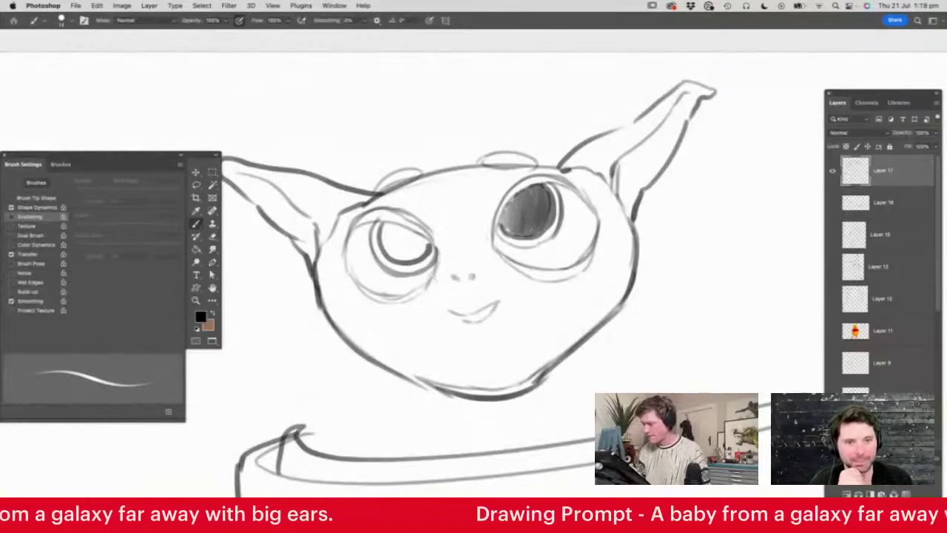
pyautogui.moveTo(385, 230)
pyautogui.mouseDown()
pyautogui.moveTo(386, 256)
pyautogui.moveTo(392, 222)
pyautogui.moveTo(399, 255)
pyautogui.moveTo(409, 225)
pyautogui.moveTo(422, 255)
pyautogui.mouseUp()
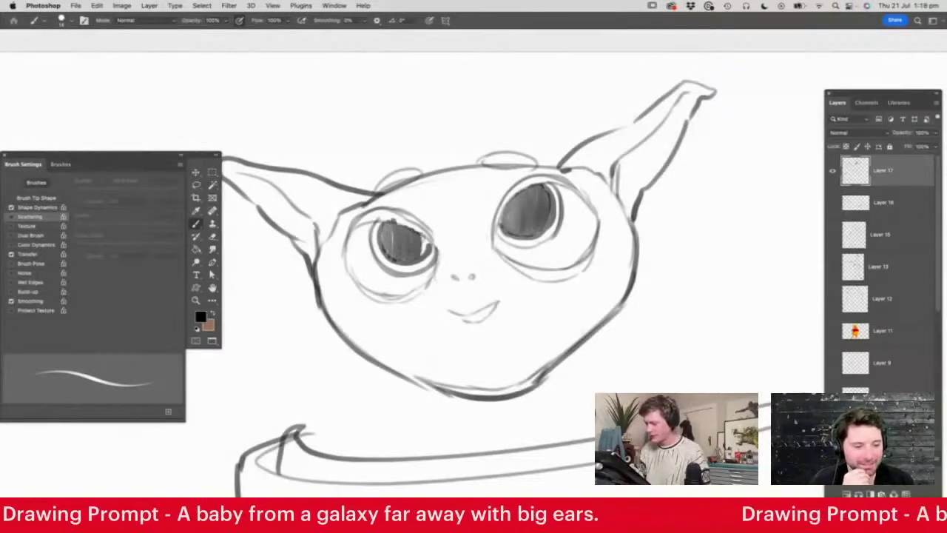
pyautogui.press('e')
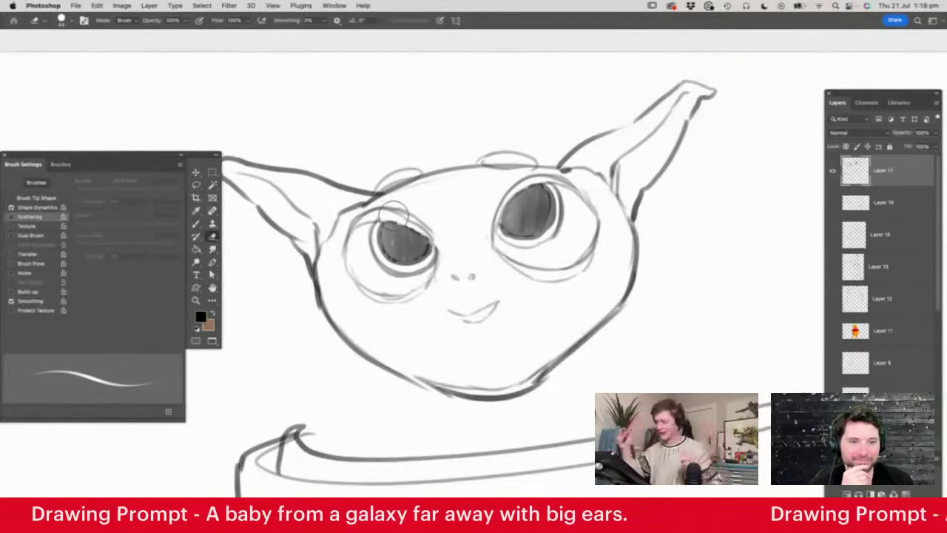
# - Sketch the baby's layered robe collar under the chin and a wide raised sleeve on each side, above the pram rim
pyautogui.press('z')
pyautogui.moveTo(507, 328); pyautogui.dragTo(477, 343)
pyautogui.click(554, 345)
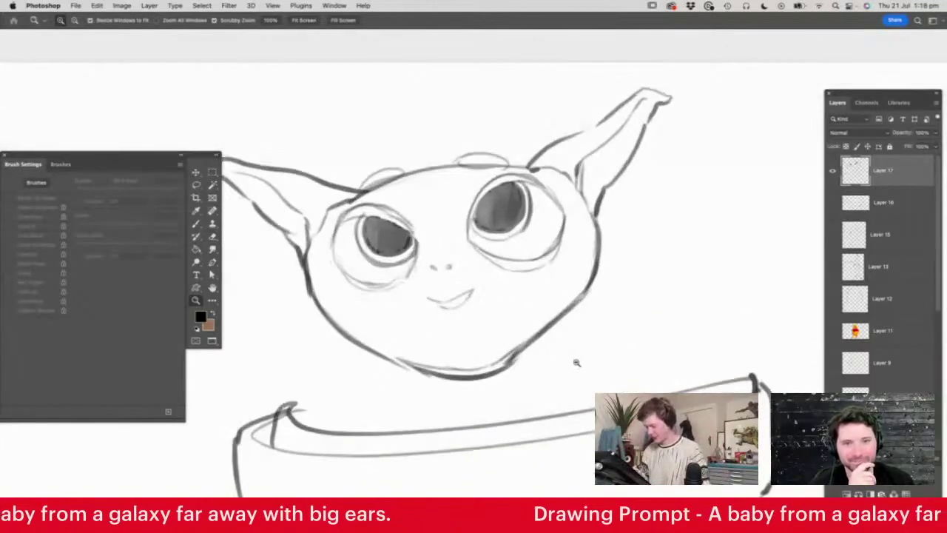
pyautogui.click(556, 348)
pyautogui.press('b')
pyautogui.moveTo(434, 402); pyautogui.dragTo(530, 361)
pyautogui.moveTo(556, 318)
pyautogui.mouseDown()
pyautogui.moveTo(379, 392)
pyautogui.moveTo(568, 309)
pyautogui.moveTo(530, 418)
pyautogui.mouseUp()
pyautogui.moveTo(580, 303)
pyautogui.mouseDown()
pyautogui.moveTo(668, 239)
pyautogui.moveTo(712, 351)
pyautogui.mouseUp()
pyautogui.moveTo(672, 247); pyautogui.dragTo(702, 361)
pyautogui.moveTo(361, 360)
pyautogui.mouseDown()
pyautogui.moveTo(268, 328)
pyautogui.moveTo(229, 411)
pyautogui.mouseUp()
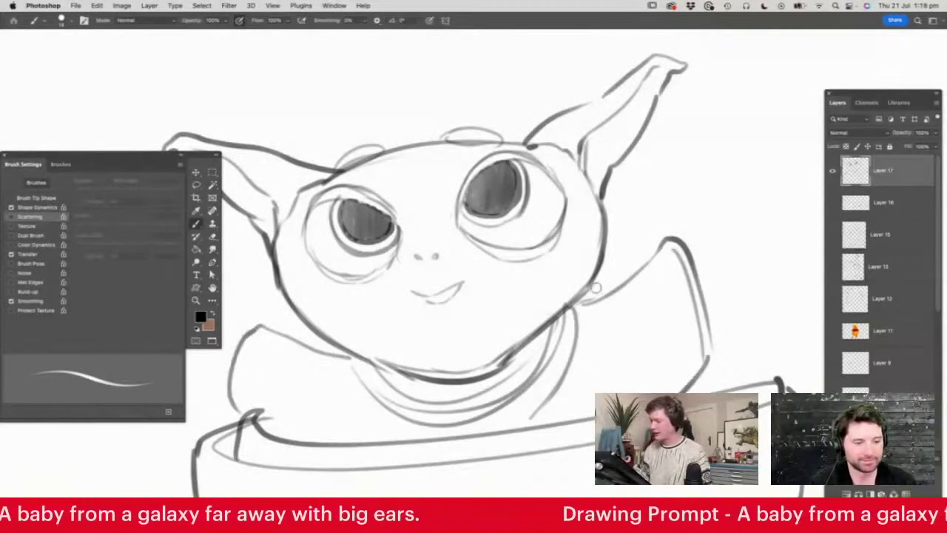
# - Draw a small open hand with stubby fingers emerging from each raised sleeve
pyautogui.moveTo(680, 226)
pyautogui.mouseDown()
pyautogui.moveTo(722, 227)
pyautogui.moveTo(716, 248)
pyautogui.moveTo(727, 241)
pyautogui.moveTo(692, 266)
pyautogui.mouseUp()
pyautogui.moveTo(653, 252)
pyautogui.mouseDown()
pyautogui.moveTo(551, 272)
pyautogui.moveTo(552, 291)
pyautogui.mouseUp()
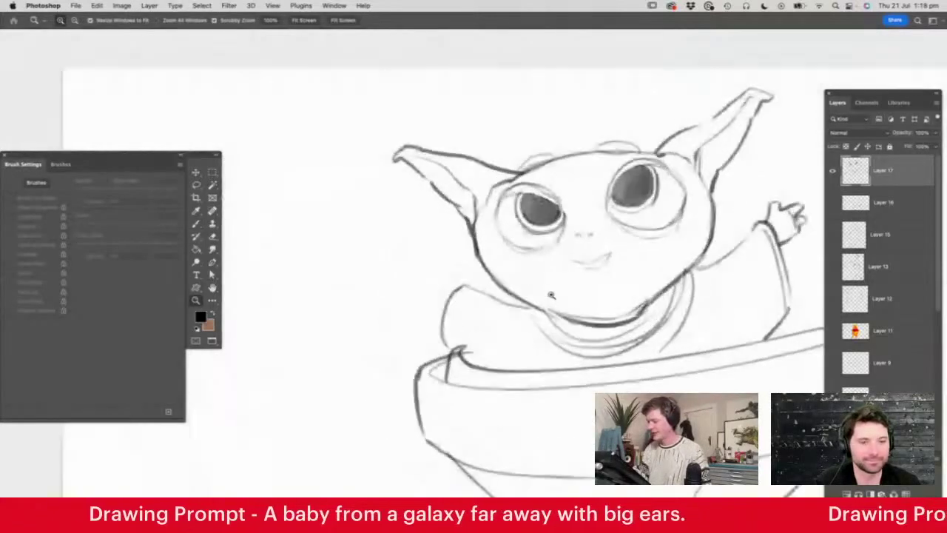
pyautogui.moveTo(470, 281)
pyautogui.mouseDown()
pyautogui.moveTo(435, 268)
pyautogui.moveTo(418, 303)
pyautogui.moveTo(443, 319)
pyautogui.mouseUp()
# - Draw a small rounded control panel with three round buttons on the pram's upper band
pyautogui.press('z')
pyautogui.moveTo(491, 230); pyautogui.dragTo(418, 244)
pyautogui.moveTo(564, 282); pyautogui.dragTo(686, 247)
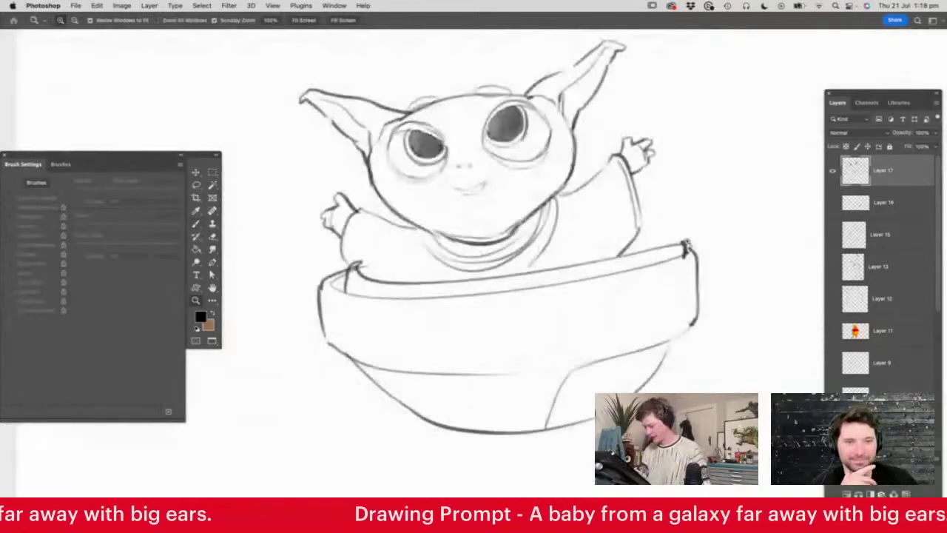
pyautogui.press('b')
pyautogui.moveTo(618, 296); pyautogui.dragTo(649, 289)
pyautogui.moveTo(651, 279)
pyautogui.mouseDown()
pyautogui.moveTo(598, 292)
pyautogui.moveTo(660, 286)
pyautogui.mouseUp()
# - Draw the far edge of the pram's rim behind the baby's body to show the opening
pyautogui.moveTo(633, 245)
pyautogui.mouseDown()
pyautogui.moveTo(678, 240)
pyautogui.moveTo(656, 245)
pyautogui.mouseUp()
pyautogui.moveTo(654, 247); pyautogui.dragTo(620, 254)
pyautogui.moveTo(358, 270)
pyautogui.mouseDown()
pyautogui.moveTo(467, 286)
pyautogui.moveTo(656, 252)
pyautogui.mouseUp()
pyautogui.press('z')
pyautogui.moveTo(537, 278); pyautogui.dragTo(522, 312)
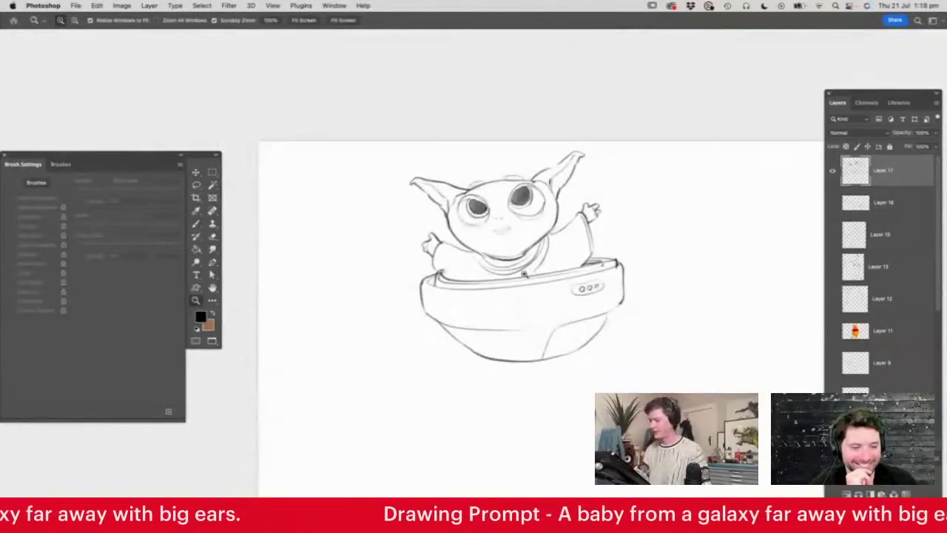
# - Erase a small round highlight in each of the baby's dark pupils
pyautogui.moveTo(528, 276); pyautogui.dragTo(517, 291)
pyautogui.moveTo(592, 277); pyautogui.dragTo(613, 292)
pyautogui.press('v')
pyautogui.moveTo(527, 302)
pyautogui.mouseDown()
pyautogui.moveTo(521, 362)
pyautogui.moveTo(576, 356)
pyautogui.mouseUp()
pyautogui.press('z')
pyautogui.scroll(3, 573, 358)
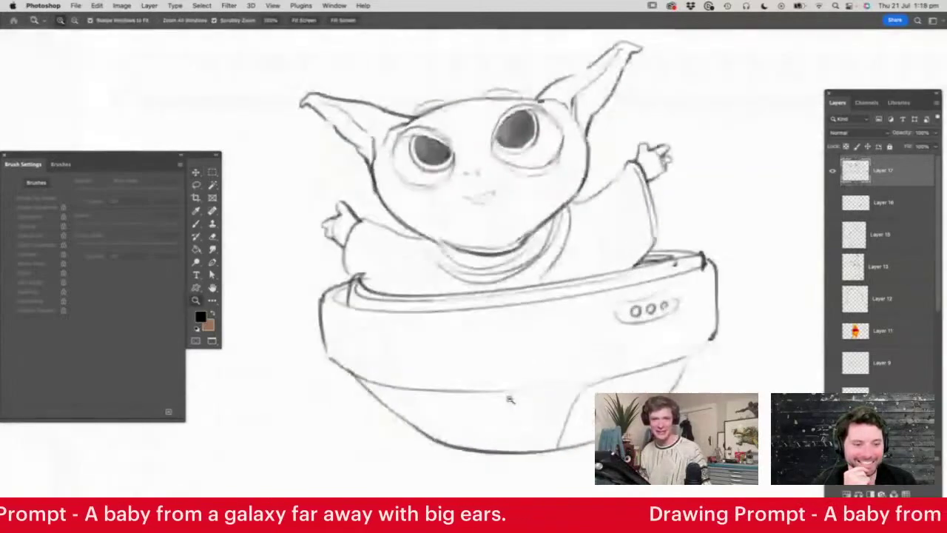
pyautogui.press('v')
pyautogui.scroll(-2, 510, 400)
pyautogui.scroll(2, 510, 403)
pyautogui.press('e')
pyautogui.moveTo(509, 114); pyautogui.dragTo(509, 117)
pyautogui.moveTo(423, 139); pyautogui.dragTo(424, 141)
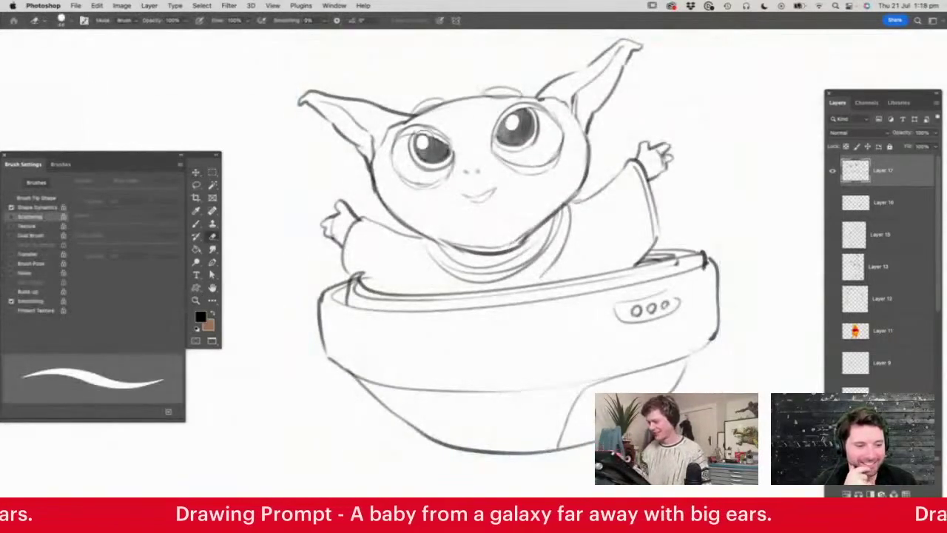
pyautogui.press('z')
pyautogui.scroll(-2, 577, 282)
pyautogui.scroll(2, 577, 281)
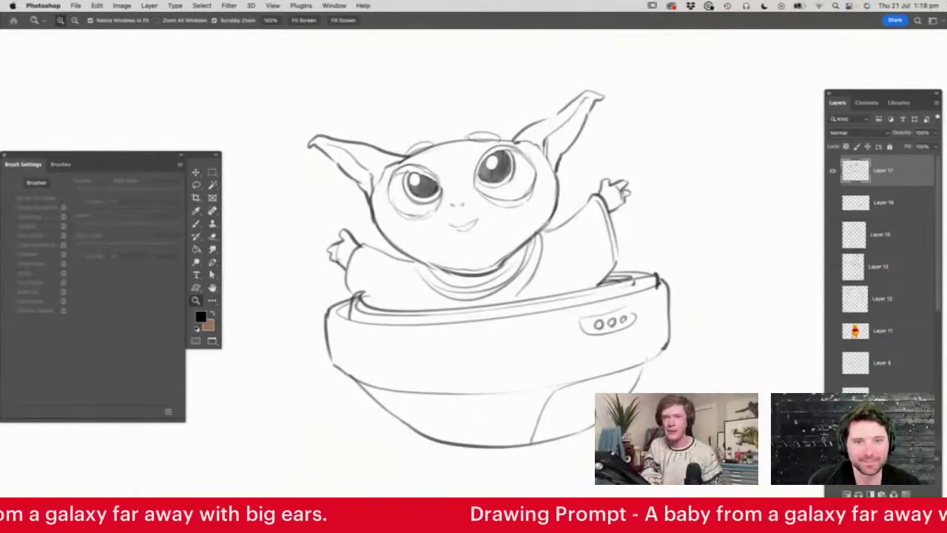
pyautogui.press('Tab')
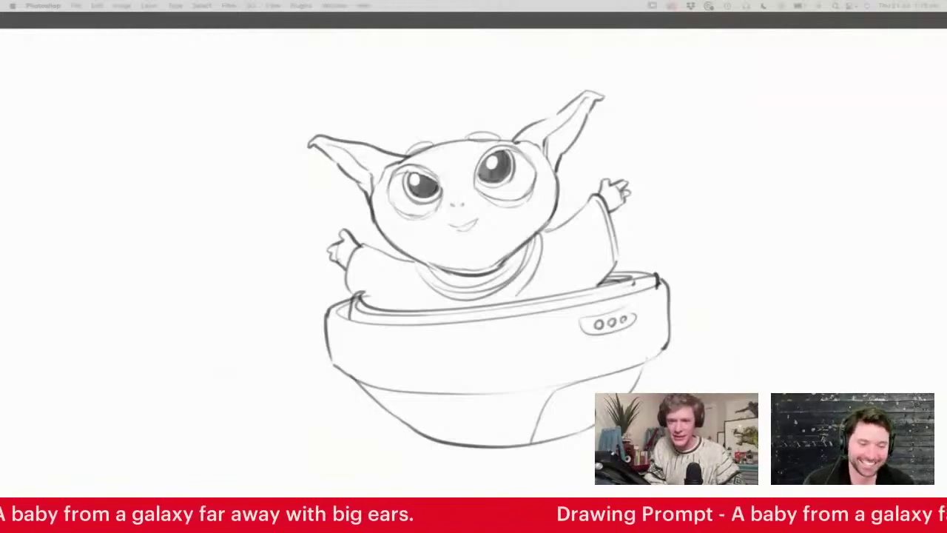
pyautogui.press('Tab')
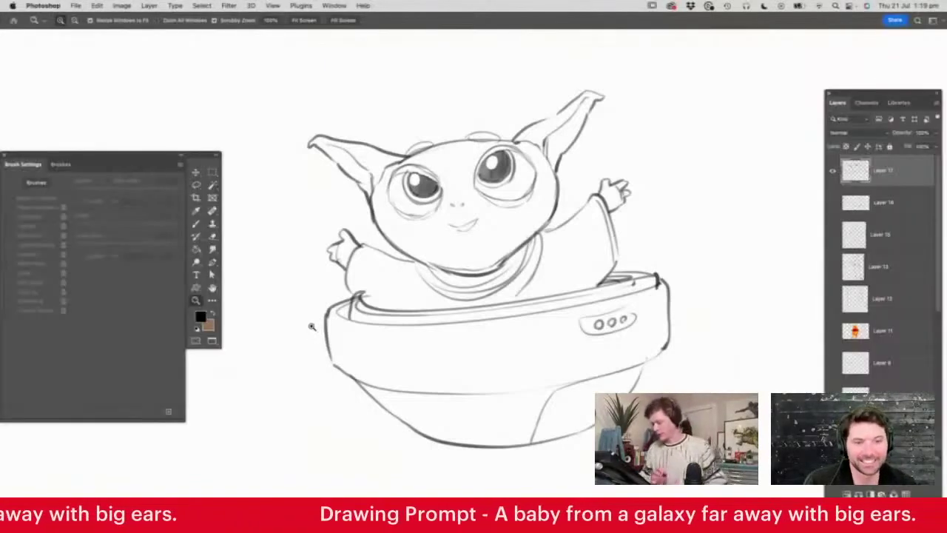
# - Paste the copied reference photo of the green big-eared baby and place it to the right of the sketched head
pyautogui.press('super+v')
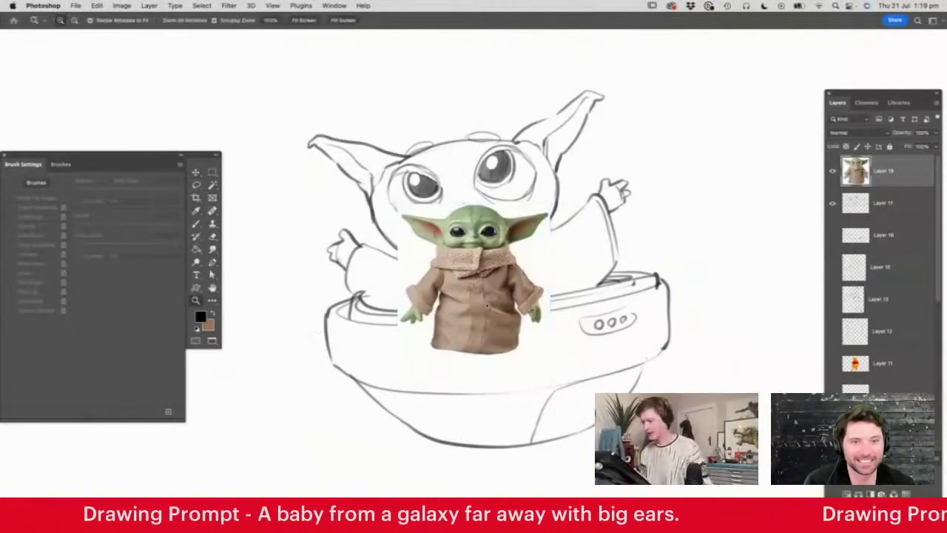
pyautogui.press('super+0')
pyautogui.moveTo(517, 287)
pyautogui.mouseDown()
pyautogui.moveTo(534, 299)
pyautogui.moveTo(524, 293)
pyautogui.moveTo(724, 200)
pyautogui.mouseUp()
pyautogui.moveTo(443, 274); pyautogui.dragTo(423, 274)
pyautogui.moveTo(480, 203); pyautogui.dragTo(555, 216)
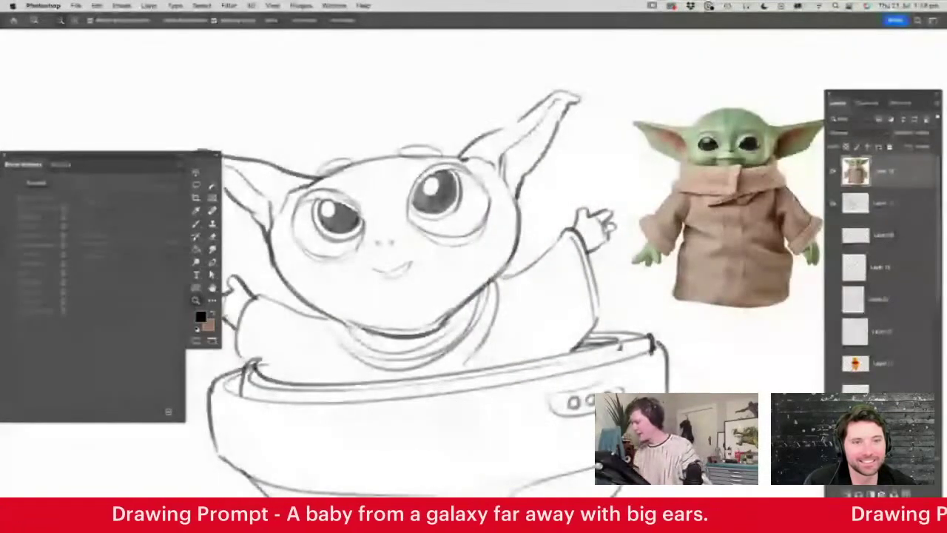
# - Examine the reference photo's face, ears and proportions against the sketch
pyautogui.click(883, 204)
pyautogui.moveTo(493, 312); pyautogui.dragTo(486, 331)
pyautogui.press('super+plus')
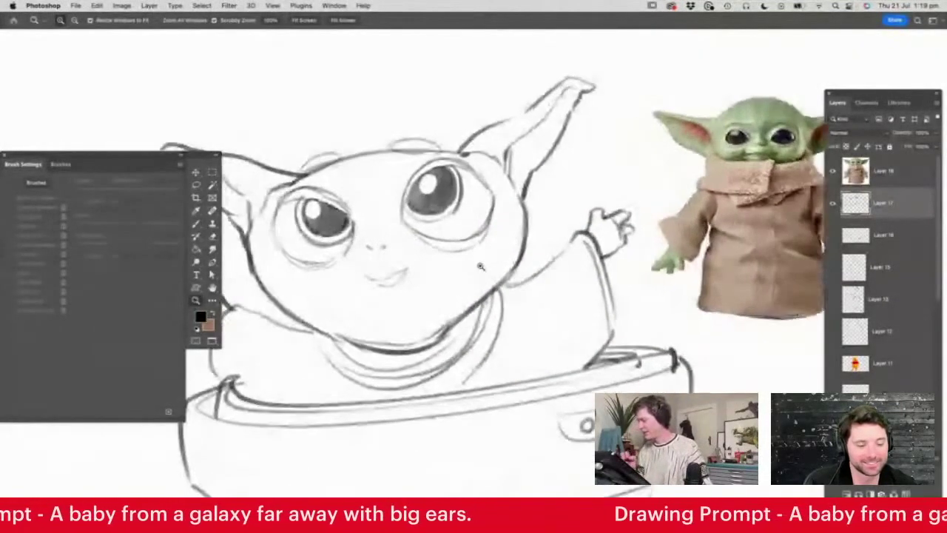
pyautogui.press('b')
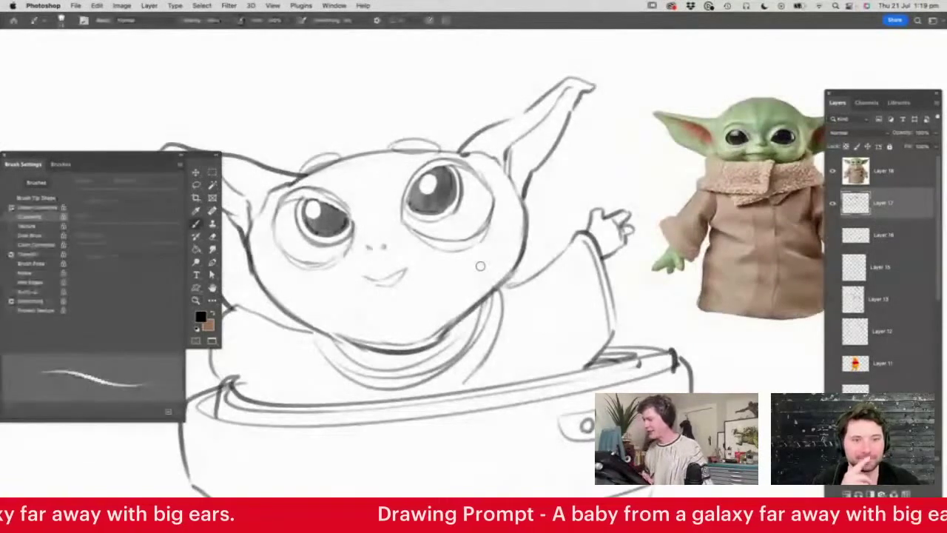
pyautogui.press('z')
pyautogui.moveTo(447, 261); pyautogui.dragTo(413, 271)
pyautogui.moveTo(670, 205); pyautogui.dragTo(689, 210)
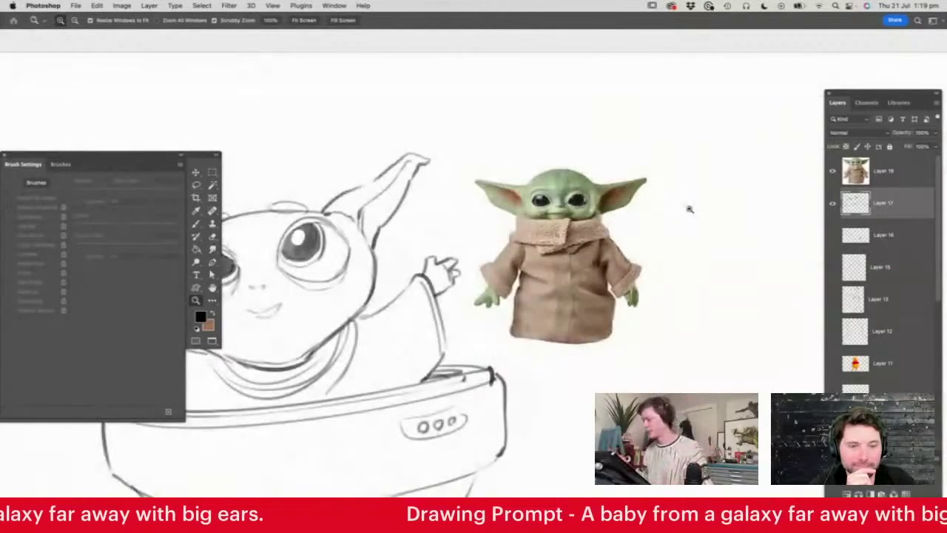
pyautogui.moveTo(483, 322); pyautogui.dragTo(705, 261)
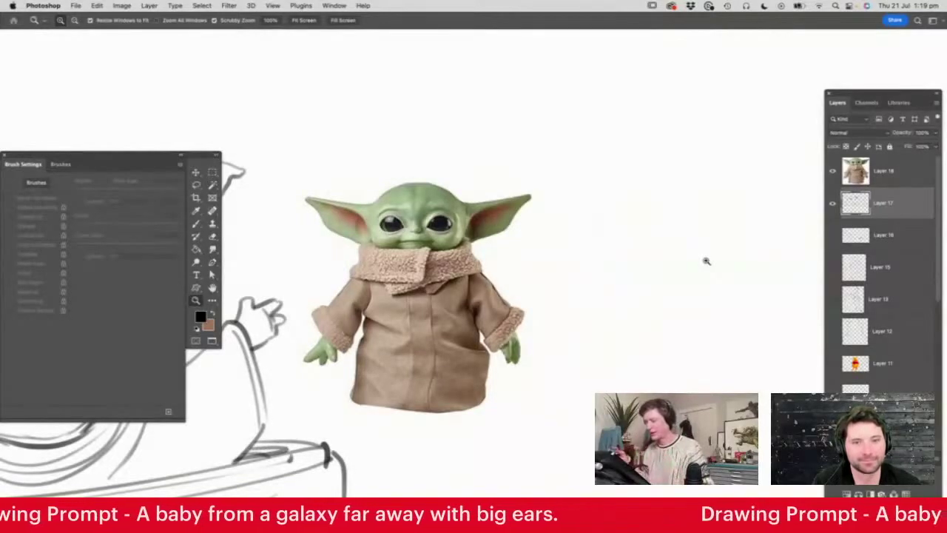
pyautogui.moveTo(652, 216); pyautogui.dragTo(681, 246)
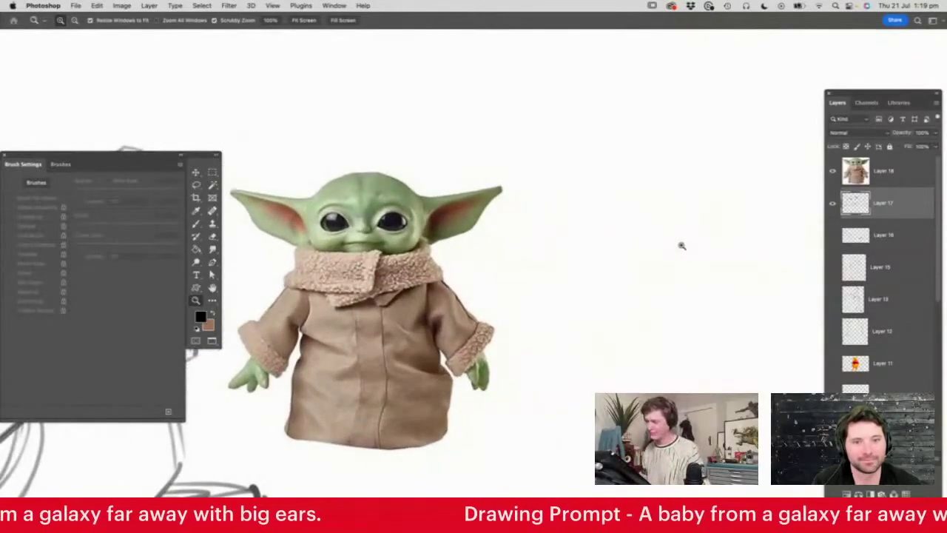
# - Add a new layer above the reference photo and sketch a wide, flat oval head with two oval eyes beside it
pyautogui.press('b')
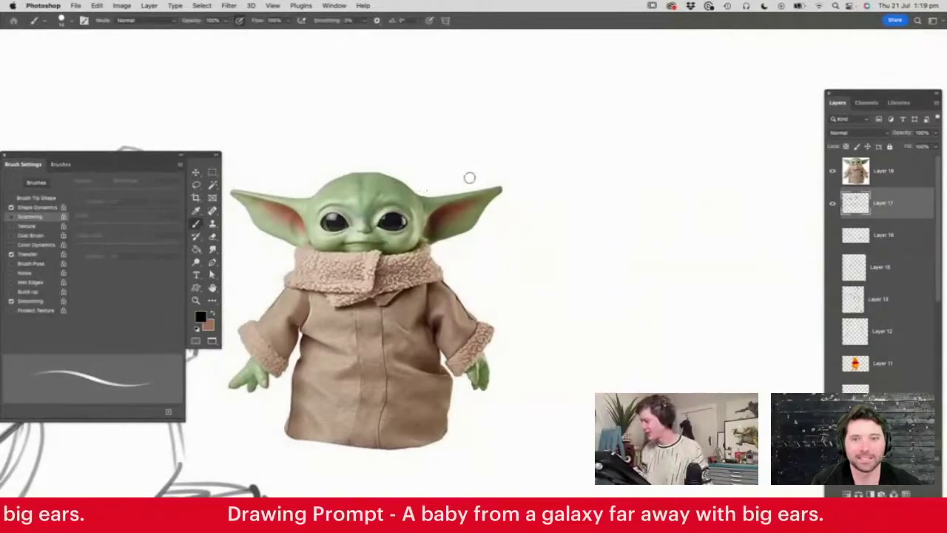
pyautogui.click(887, 175)
pyautogui.press('alt+shift+super+n')
pyautogui.moveTo(379, 210)
pyautogui.mouseDown()
pyautogui.moveTo(419, 214)
pyautogui.moveTo(407, 232)
pyautogui.moveTo(317, 248)
pyautogui.moveTo(360, 250)
pyautogui.mouseUp()
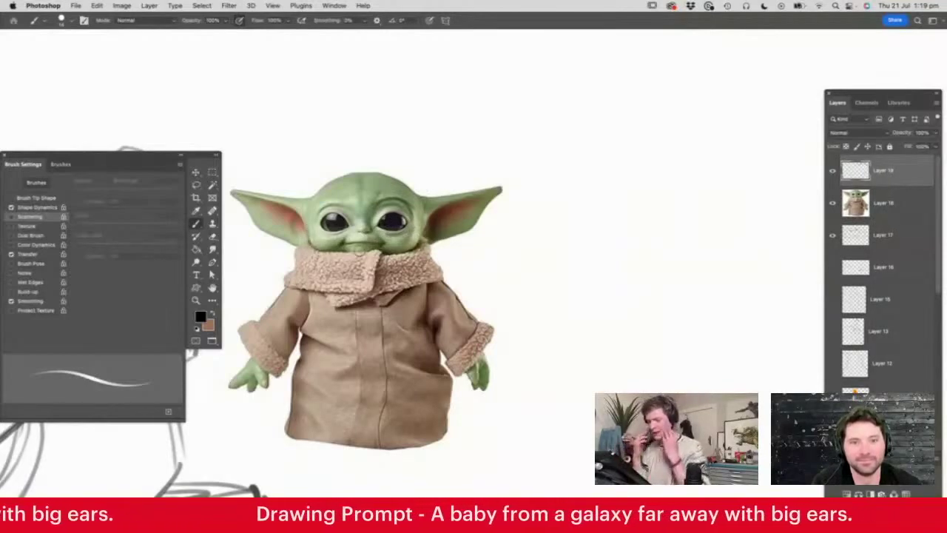
pyautogui.moveTo(545, 238)
pyautogui.mouseDown()
pyautogui.moveTo(687, 185)
pyautogui.moveTo(745, 230)
pyautogui.mouseUp()
pyautogui.moveTo(553, 214)
pyautogui.mouseDown()
pyautogui.moveTo(537, 266)
pyautogui.moveTo(661, 313)
pyautogui.moveTo(740, 271)
pyautogui.moveTo(725, 302)
pyautogui.mouseUp()
pyautogui.moveTo(565, 243)
pyautogui.mouseDown()
pyautogui.moveTo(622, 225)
pyautogui.moveTo(585, 215)
pyautogui.moveTo(619, 243)
pyautogui.moveTo(710, 220)
pyautogui.moveTo(697, 251)
pyautogui.moveTo(716, 229)
pyautogui.moveTo(566, 235)
pyautogui.moveTo(719, 220)
pyautogui.moveTo(700, 247)
pyautogui.mouseUp()
# - Adjust a selected part of the oval head study with Free Transform and clear the selection
pyautogui.press('l')
pyautogui.press('super+t')
pyautogui.press('Return')
pyautogui.press('super+d')
# - Draw a small nose and a short, wide mouth line low between the eyes of the oval head study
pyautogui.press('m')
pyautogui.press('z')
pyautogui.keyDown('alt'); pyautogui.click(709, 244); pyautogui.keyUp('alt')
pyautogui.keyDown('alt'); pyautogui.click(711, 246); pyautogui.keyUp('alt')
pyautogui.keyDown('alt'); pyautogui.click(712, 247); pyautogui.keyUp('alt')
pyautogui.moveTo(392, 291); pyautogui.dragTo(423, 305)
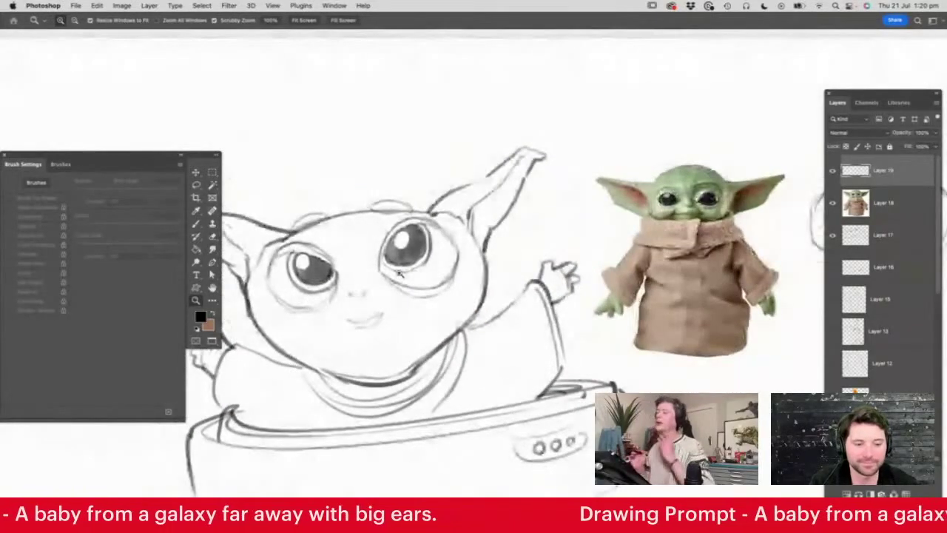
pyautogui.keyDown('alt'); pyautogui.click(423, 265); pyautogui.keyUp('alt')
pyautogui.click(749, 222)
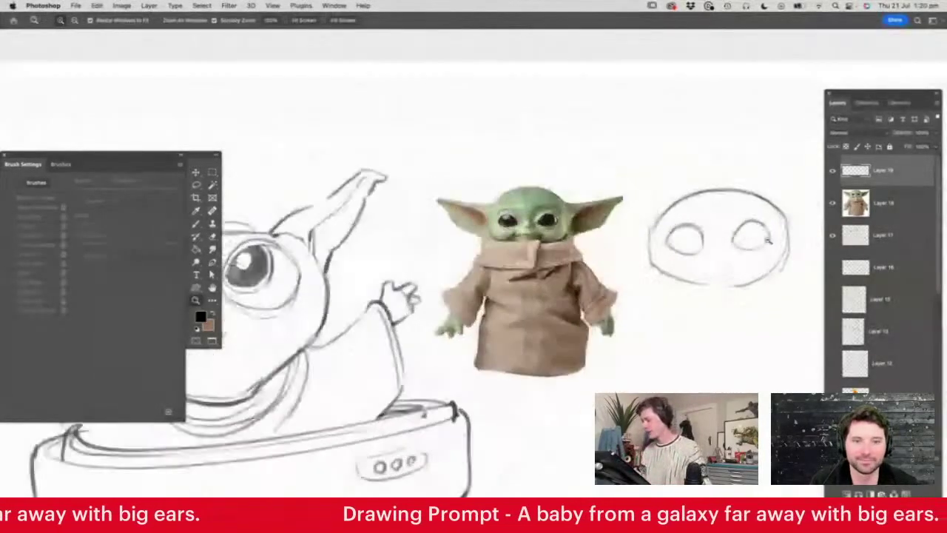
pyautogui.click(745, 222)
pyautogui.press('b')
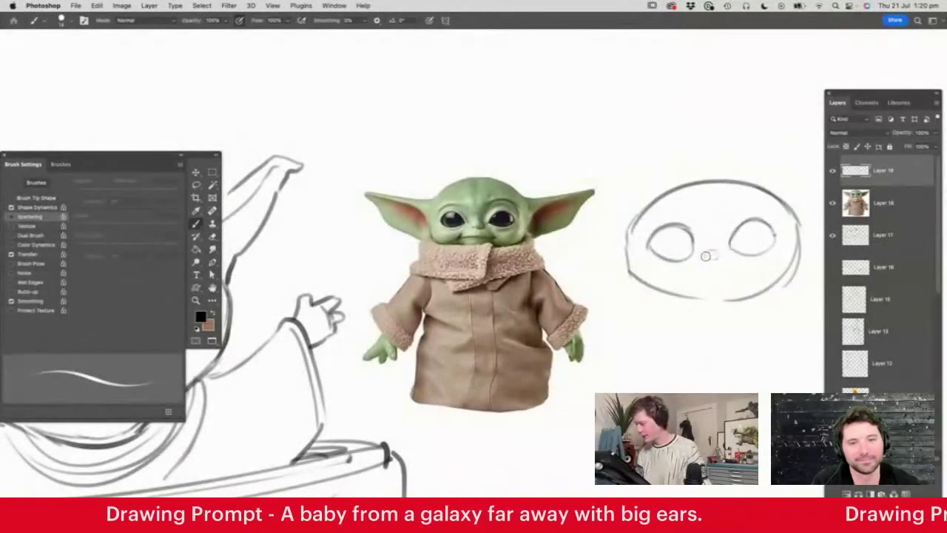
pyautogui.moveTo(710, 255); pyautogui.dragTo(737, 267)
pyautogui.click(695, 270)
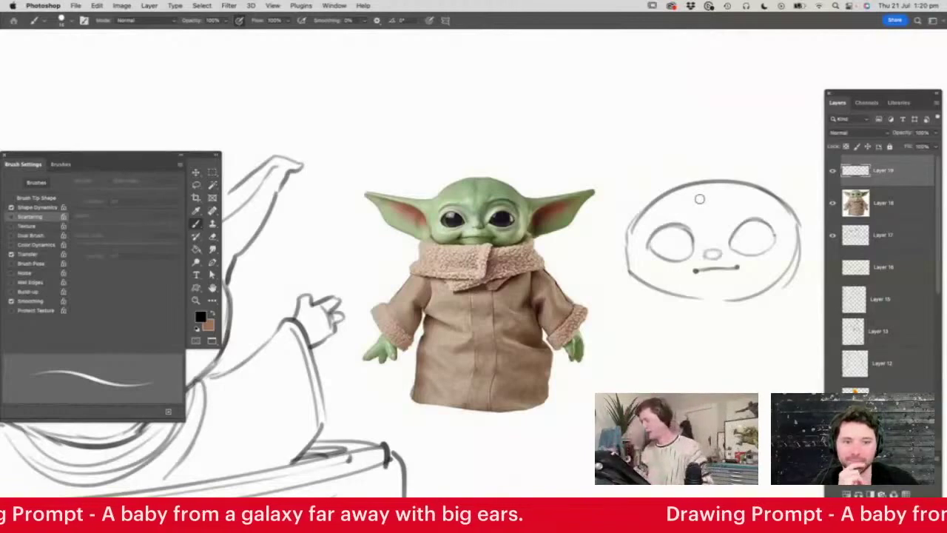
# - Draw curved lines around the eyes and a long pointed ear on each side of the oval head study
pyautogui.moveTo(643, 230)
pyautogui.mouseDown()
pyautogui.moveTo(678, 216)
pyautogui.moveTo(659, 216)
pyautogui.moveTo(769, 217)
pyautogui.mouseUp()
pyautogui.moveTo(636, 215)
pyautogui.mouseDown()
pyautogui.moveTo(542, 197)
pyautogui.moveTo(640, 275)
pyautogui.moveTo(588, 298)
pyautogui.mouseUp()
pyautogui.press('z')
pyautogui.moveTo(732, 242); pyautogui.dragTo(762, 237)
pyautogui.press('b')
pyautogui.moveTo(666, 244)
pyautogui.mouseDown()
pyautogui.moveTo(699, 224)
pyautogui.moveTo(750, 219)
pyautogui.moveTo(681, 287)
pyautogui.mouseUp()
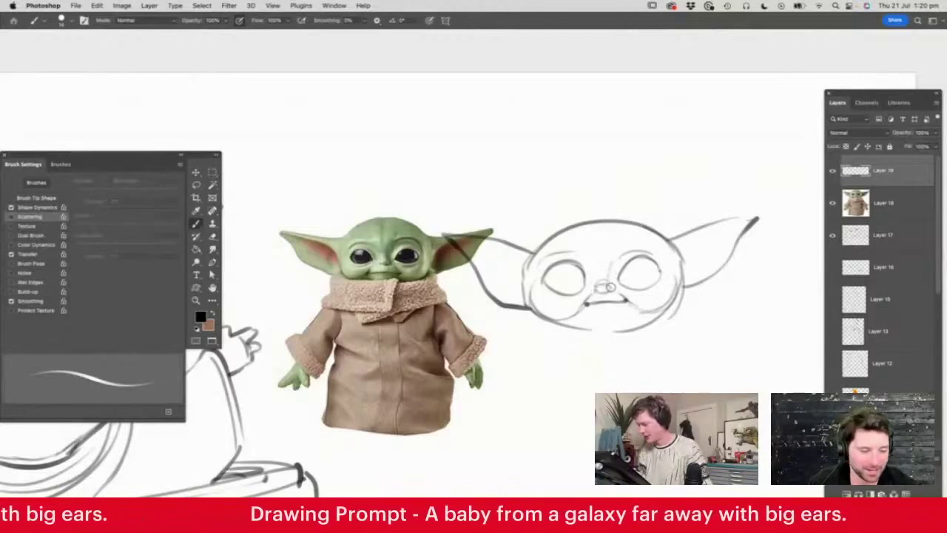
# - Shade both eyes of the head study dark and erase small highlights in them
pyautogui.moveTo(627, 263)
pyautogui.mouseDown()
pyautogui.moveTo(627, 284)
pyautogui.moveTo(657, 280)
pyautogui.mouseUp()
pyautogui.moveTo(557, 269)
pyautogui.mouseDown()
pyautogui.moveTo(552, 285)
pyautogui.moveTo(574, 294)
pyautogui.moveTo(555, 272)
pyautogui.moveTo(577, 270)
pyautogui.moveTo(571, 289)
pyautogui.mouseUp()
pyautogui.moveTo(628, 267); pyautogui.dragTo(654, 281)
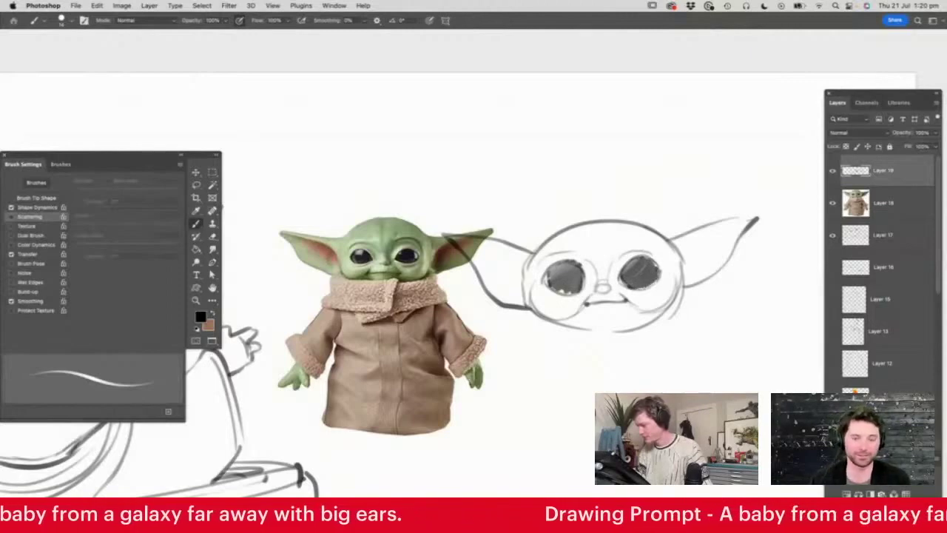
pyautogui.press('e')
pyautogui.moveTo(560, 268); pyautogui.dragTo(561, 275)
pyautogui.click(569, 279)
pyautogui.moveTo(632, 262); pyautogui.dragTo(632, 269)
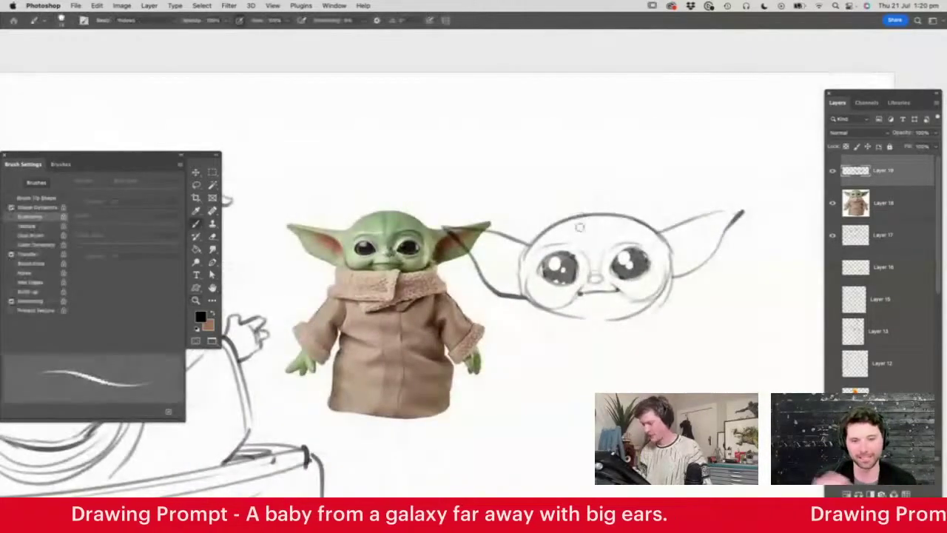
# - Add the inner fold line to the right ear of the head study
pyautogui.moveTo(628, 235)
pyautogui.mouseDown()
pyautogui.moveTo(620, 239)
pyautogui.moveTo(632, 289)
pyautogui.moveTo(621, 292)
pyautogui.moveTo(641, 301)
pyautogui.moveTo(674, 346)
pyautogui.moveTo(665, 355)
pyautogui.mouseUp()
pyautogui.press('z')
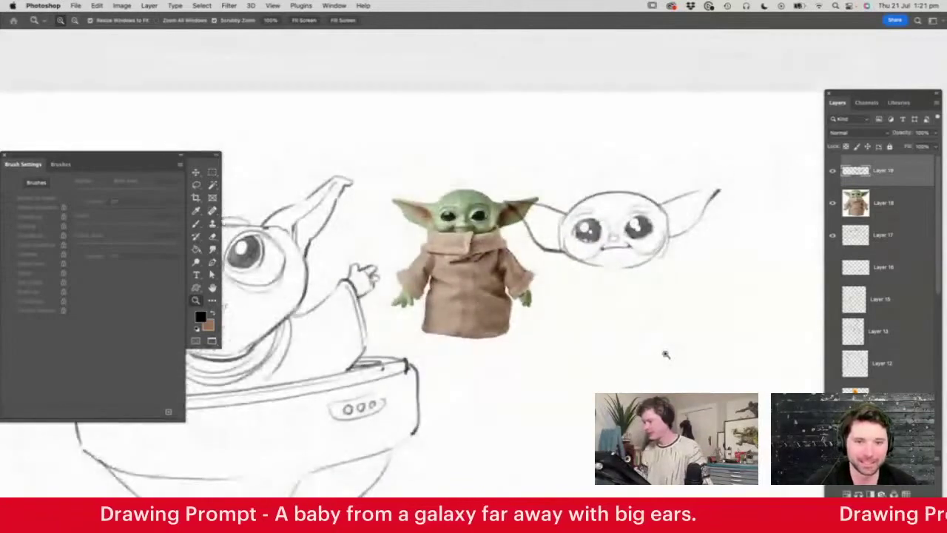
pyautogui.moveTo(677, 213); pyautogui.dragTo(690, 213)
pyautogui.press('b')
pyautogui.moveTo(722, 186)
pyautogui.mouseDown()
pyautogui.moveTo(678, 214)
pyautogui.moveTo(665, 246)
pyautogui.mouseUp()
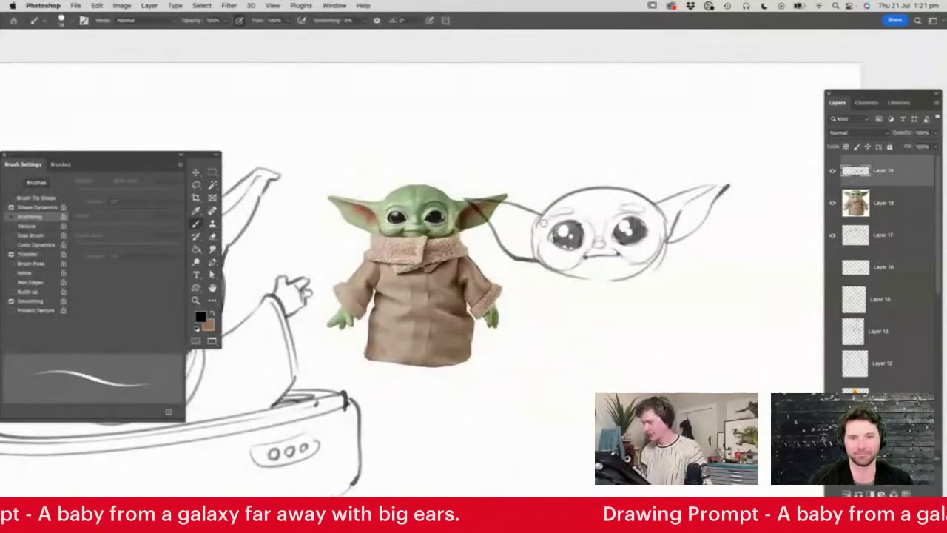
# - Move the head study clear of the reference photo and merge it with the photo and the pram sketch into one layer
pyautogui.press('z')
pyautogui.moveTo(618, 335); pyautogui.dragTo(606, 334)
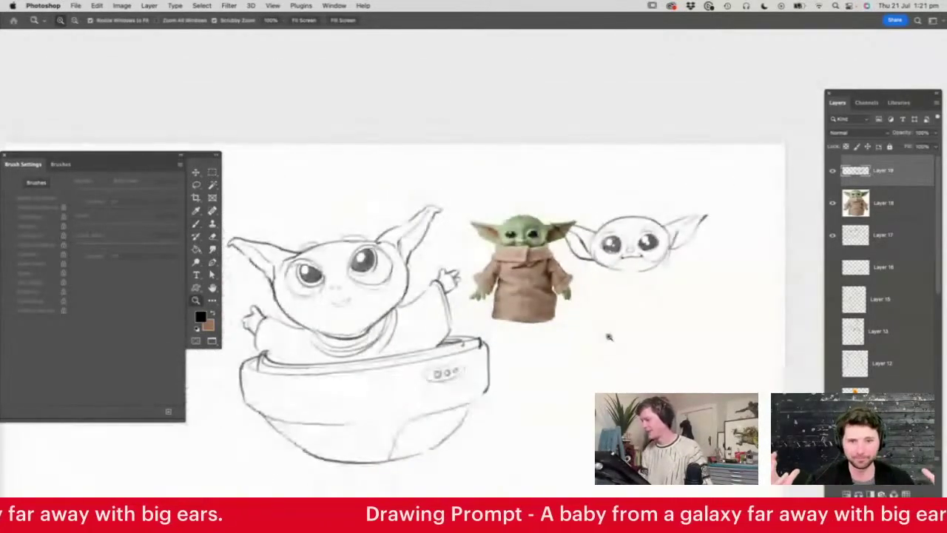
pyautogui.moveTo(638, 250); pyautogui.dragTo(595, 254)
pyautogui.moveTo(529, 314); pyautogui.dragTo(545, 315)
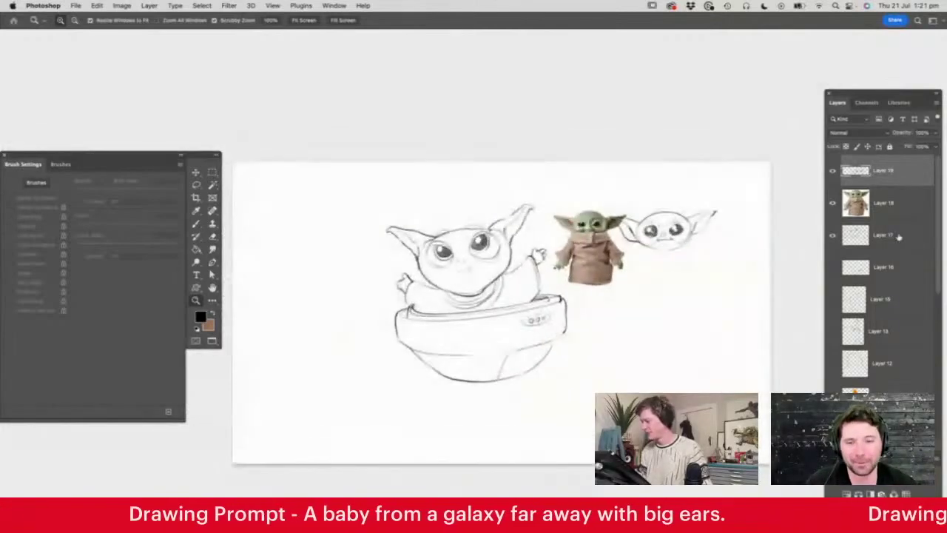
pyautogui.keyDown('shift'); pyautogui.click(894, 240); pyautogui.keyUp('shift')
pyautogui.press('v')
pyautogui.moveTo(680, 241); pyautogui.dragTo(706, 237)
pyautogui.press('z')
pyautogui.moveTo(638, 268); pyautogui.dragTo(673, 267)
pyautogui.scroll(-2, 887, 237)
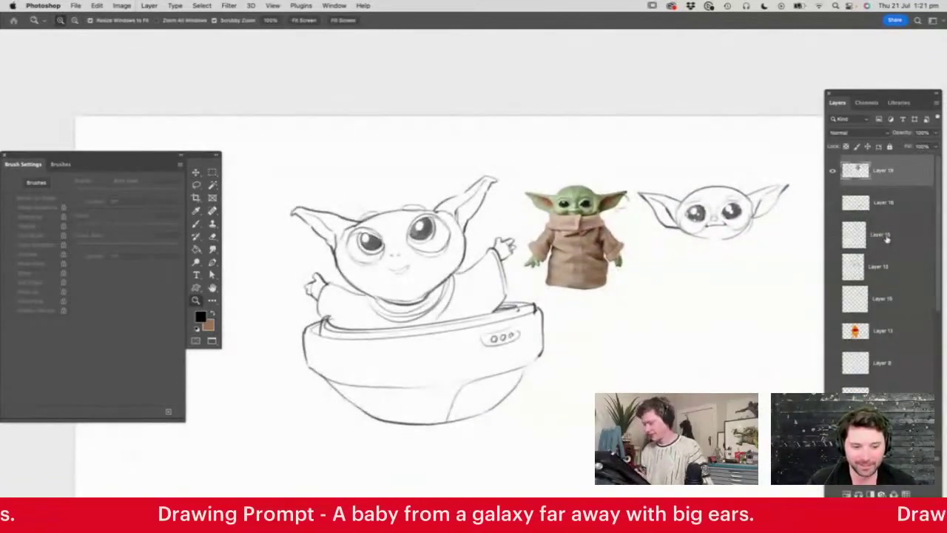
# - Add a new blank layer for the next prompt and hide the finished baby drawing
pyautogui.press('alt+shift+super+n')
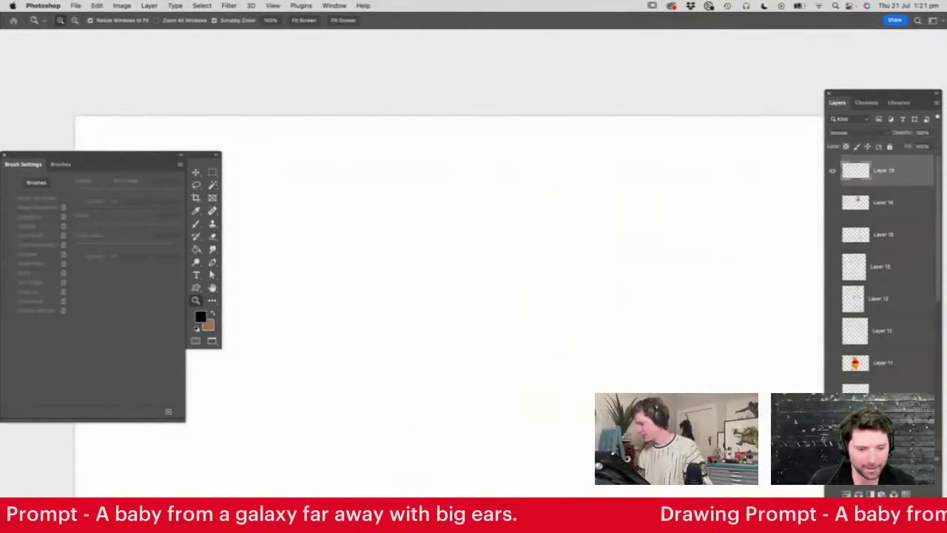
pyautogui.moveTo(610, 273); pyautogui.dragTo(588, 286)
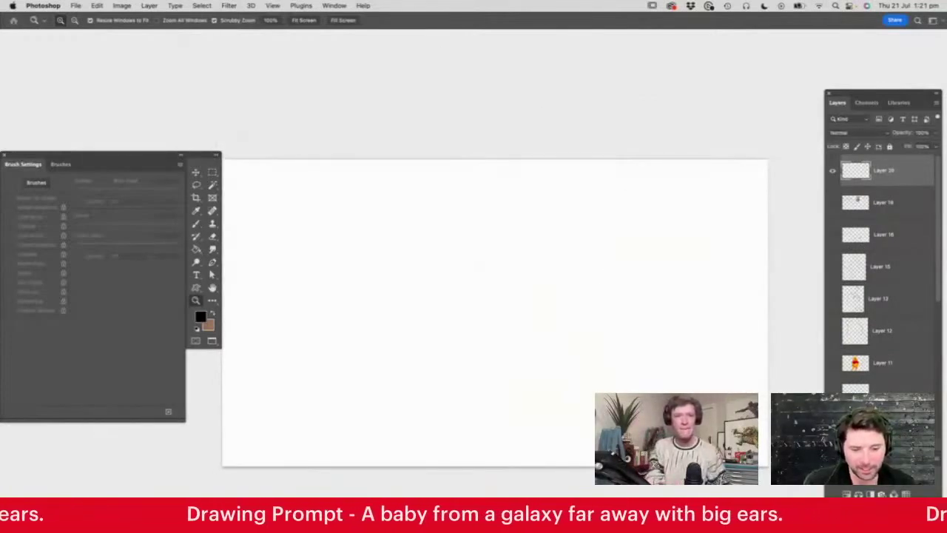
pyautogui.press('Tab')
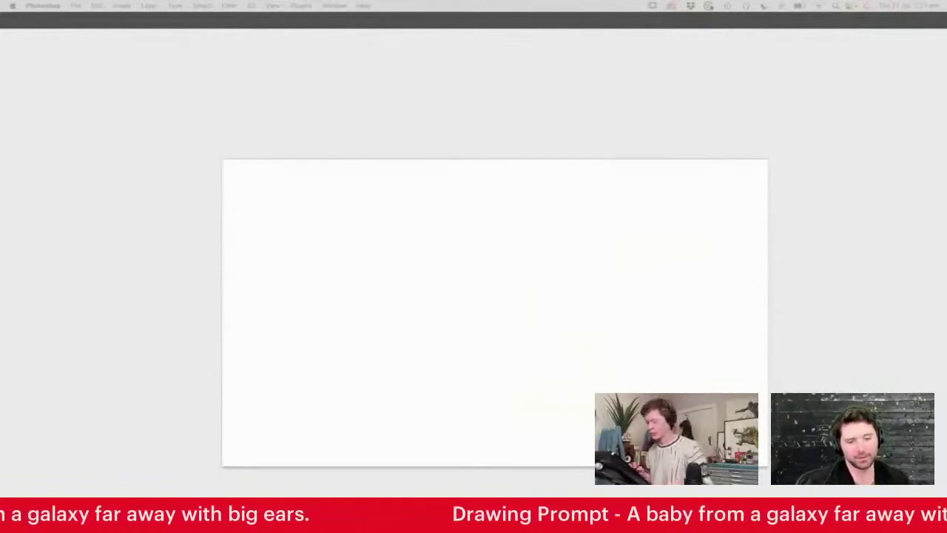
pyautogui.press('Tab')
# - Sketch a large oval tilted down to the right for the turtle's body
pyautogui.moveTo(475, 361); pyautogui.dragTo(506, 266)
pyautogui.click(506, 266)
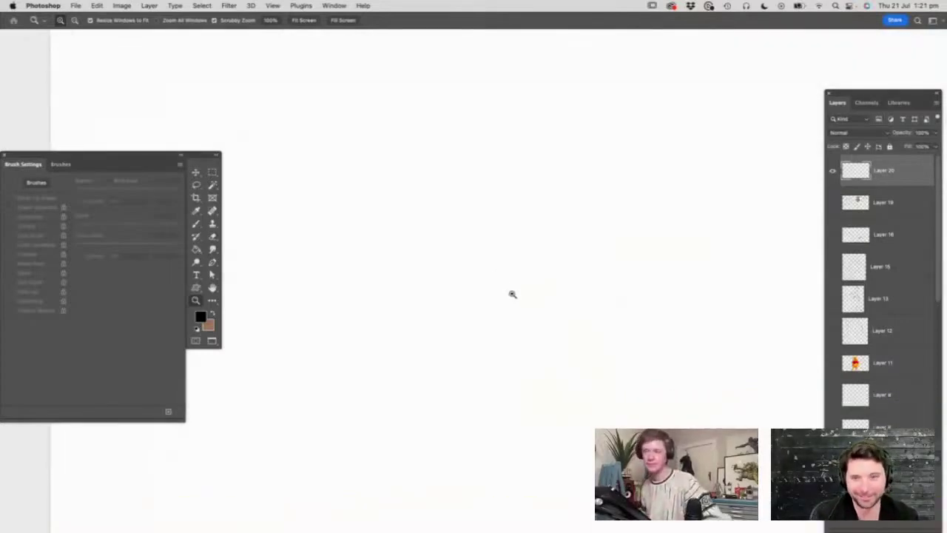
pyautogui.press('b')
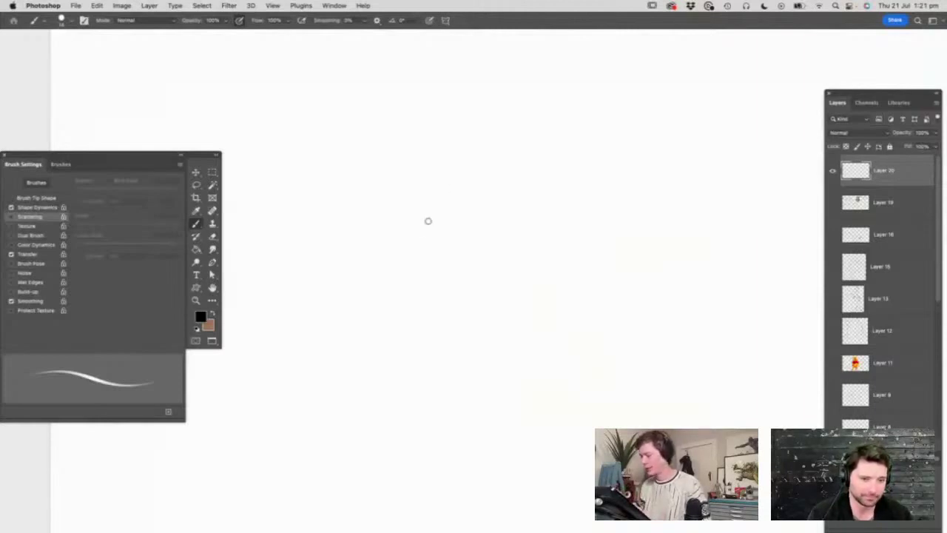
pyautogui.moveTo(441, 208)
pyautogui.mouseDown()
pyautogui.moveTo(597, 234)
pyautogui.moveTo(620, 304)
pyautogui.mouseUp()
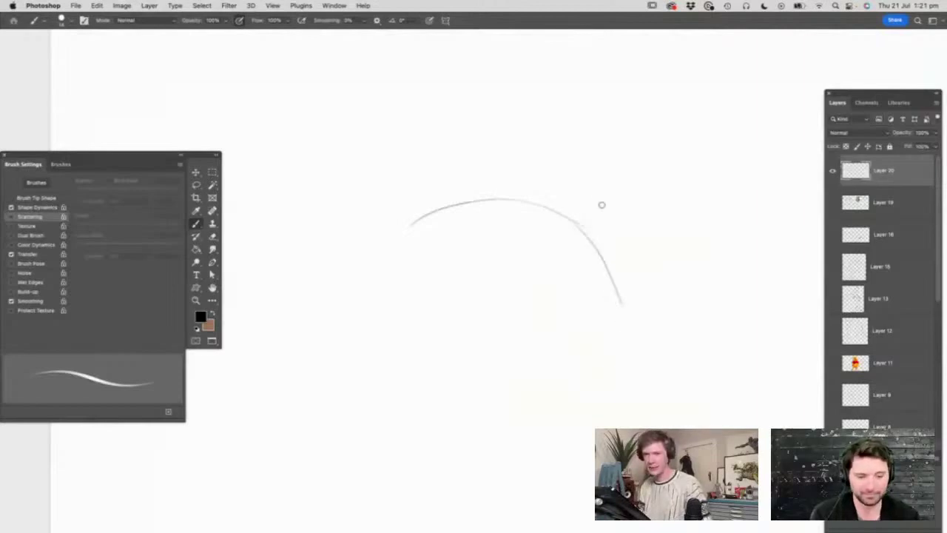
pyautogui.moveTo(412, 223)
pyautogui.mouseDown()
pyautogui.moveTo(386, 254)
pyautogui.moveTo(443, 337)
pyautogui.moveTo(392, 274)
pyautogui.moveTo(475, 354)
pyautogui.moveTo(592, 349)
pyautogui.moveTo(587, 357)
pyautogui.moveTo(621, 313)
pyautogui.mouseUp()
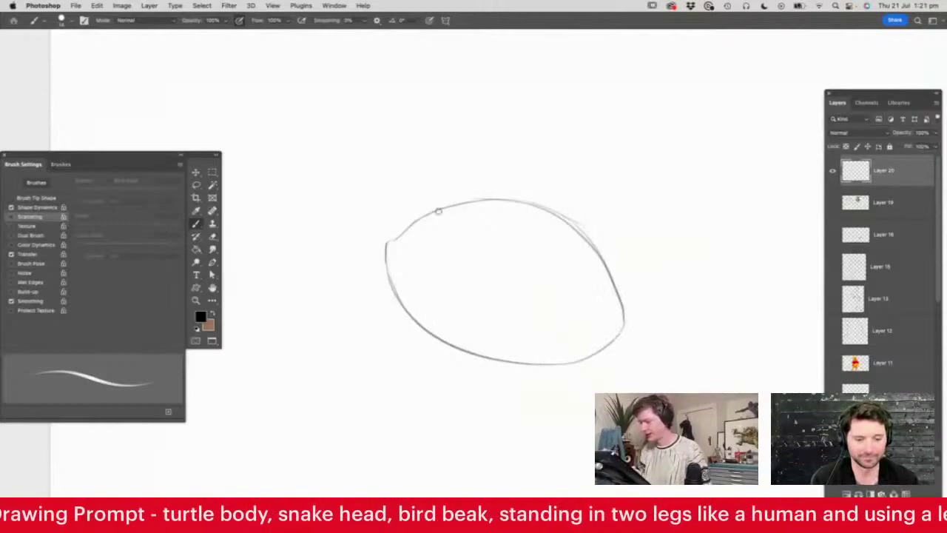
# - Sketch a rounded snake head above the turtle's body and join it with a long curved neck
pyautogui.press('z')
pyautogui.keyDown('alt'); pyautogui.click(559, 359); pyautogui.keyUp('alt')
pyautogui.moveTo(509, 271); pyautogui.dragTo(520, 275)
pyautogui.moveTo(464, 176); pyautogui.dragTo(479, 190)
pyautogui.press('b')
pyautogui.moveTo(393, 107)
pyautogui.mouseDown()
pyautogui.moveTo(486, 55)
pyautogui.moveTo(547, 99)
pyautogui.mouseUp()
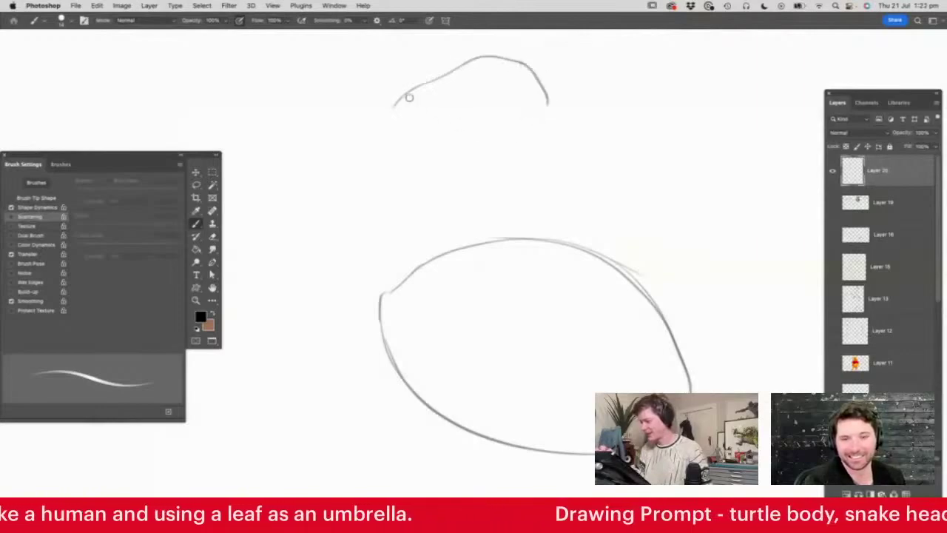
pyautogui.moveTo(398, 113)
pyautogui.mouseDown()
pyautogui.moveTo(414, 130)
pyautogui.moveTo(512, 134)
pyautogui.mouseUp()
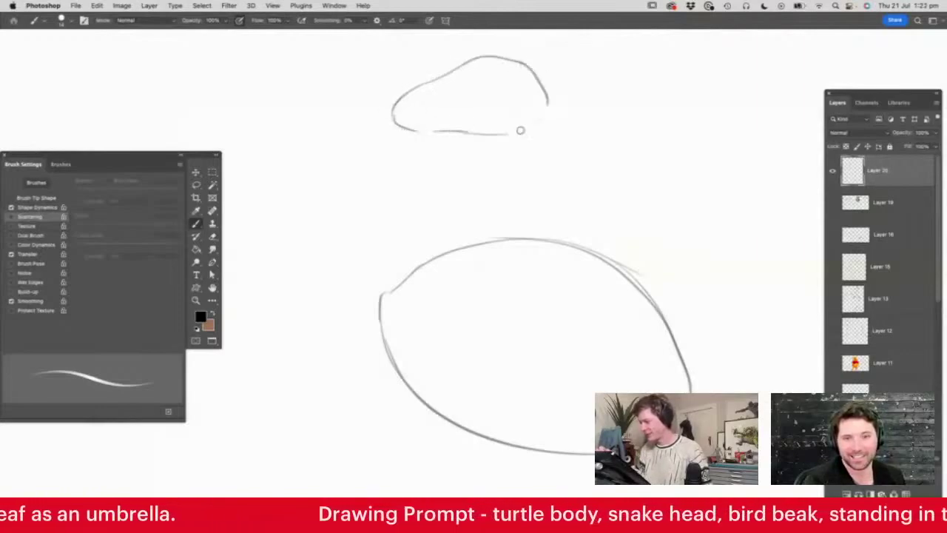
pyautogui.moveTo(542, 105)
pyautogui.mouseDown()
pyautogui.moveTo(526, 154)
pyautogui.moveTo(505, 168)
pyautogui.moveTo(464, 246)
pyautogui.moveTo(468, 235)
pyautogui.moveTo(460, 287)
pyautogui.moveTo(430, 304)
pyautogui.moveTo(386, 273)
pyautogui.mouseUp()
pyautogui.moveTo(429, 169); pyautogui.dragTo(394, 303)
# - Draw an oval eye with a brow line and a long, slightly smiling mouth line on the snake head
pyautogui.press('z')
pyautogui.moveTo(562, 318); pyautogui.dragTo(466, 305)
pyautogui.moveTo(476, 153)
pyautogui.mouseDown()
pyautogui.moveTo(511, 164)
pyautogui.moveTo(487, 182)
pyautogui.moveTo(507, 181)
pyautogui.moveTo(475, 190)
pyautogui.moveTo(509, 189)
pyautogui.mouseUp()
pyautogui.press('b')
pyautogui.moveTo(425, 179); pyautogui.dragTo(461, 171)
pyautogui.press('e')
pyautogui.press('b')
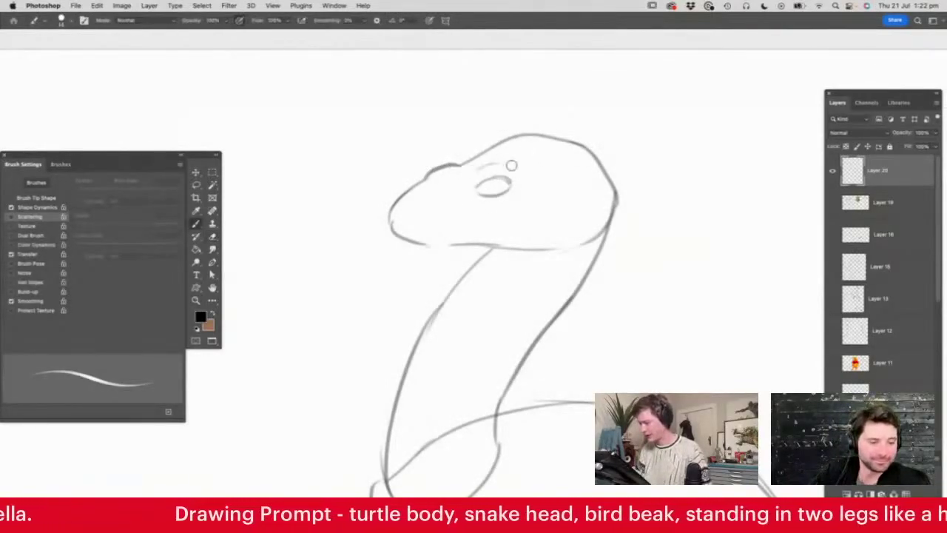
pyautogui.moveTo(392, 222)
pyautogui.mouseDown()
pyautogui.moveTo(483, 231)
pyautogui.moveTo(449, 224)
pyautogui.moveTo(555, 215)
pyautogui.mouseUp()
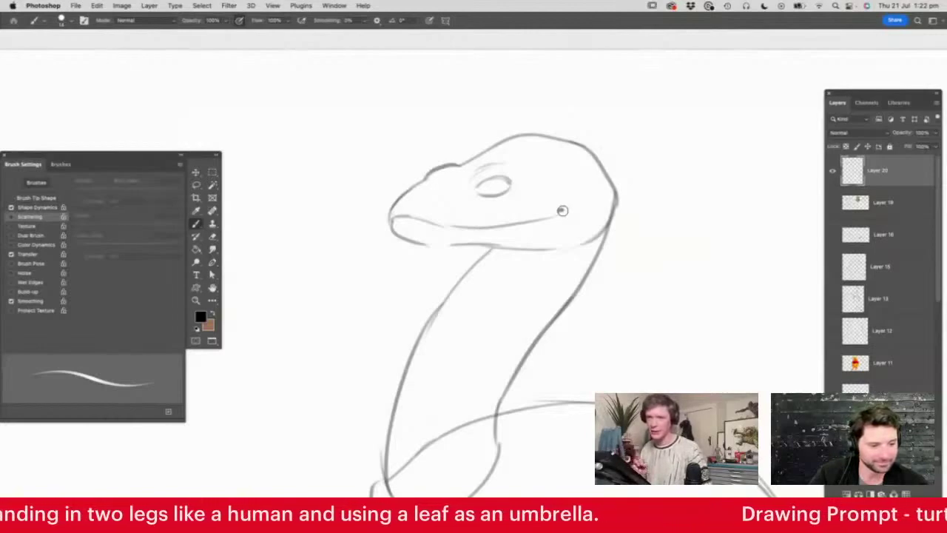
# - Replace the snout tip with a pointed bird beak, adding a nostril and a darkened line where beak meets face
pyautogui.press('z')
pyautogui.moveTo(512, 197); pyautogui.dragTo(474, 213)
pyautogui.moveTo(497, 256); pyautogui.dragTo(522, 239)
pyautogui.moveTo(502, 169)
pyautogui.mouseDown()
pyautogui.moveTo(477, 172)
pyautogui.moveTo(600, 179)
pyautogui.mouseUp()
pyautogui.press('v')
pyautogui.press('b')
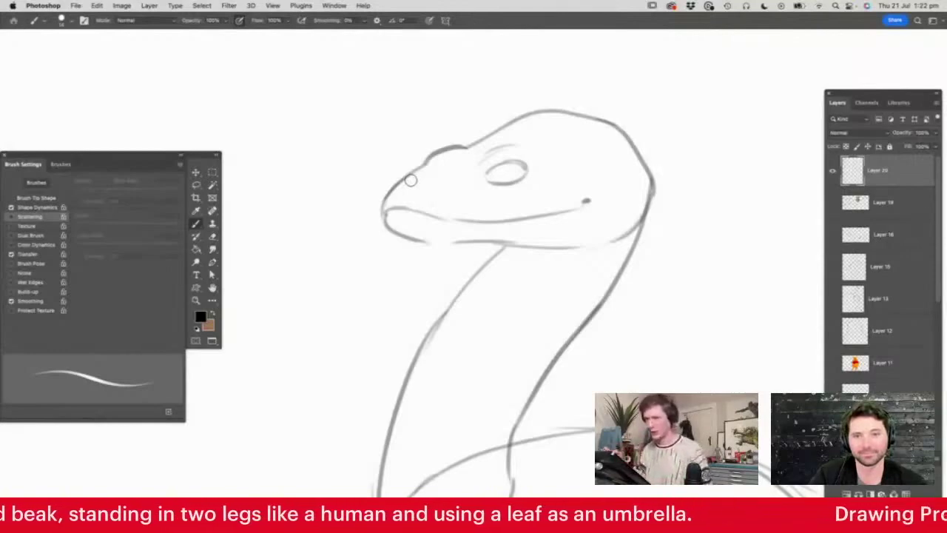
pyautogui.moveTo(405, 174)
pyautogui.mouseDown()
pyautogui.moveTo(444, 180)
pyautogui.moveTo(447, 204)
pyautogui.moveTo(341, 205)
pyautogui.moveTo(359, 198)
pyautogui.moveTo(301, 241)
pyautogui.moveTo(306, 249)
pyautogui.moveTo(413, 216)
pyautogui.moveTo(399, 196)
pyautogui.moveTo(382, 210)
pyautogui.moveTo(403, 185)
pyautogui.mouseUp()
pyautogui.press('e')
pyautogui.moveTo(391, 236)
pyautogui.mouseDown()
pyautogui.moveTo(444, 211)
pyautogui.moveTo(418, 225)
pyautogui.mouseUp()
pyautogui.press('b')
pyautogui.moveTo(326, 245)
pyautogui.mouseDown()
pyautogui.moveTo(422, 245)
pyautogui.moveTo(456, 237)
pyautogui.moveTo(451, 216)
pyautogui.moveTo(517, 216)
pyautogui.moveTo(585, 201)
pyautogui.mouseUp()
pyautogui.moveTo(400, 194)
pyautogui.mouseDown()
pyautogui.moveTo(419, 171)
pyautogui.moveTo(381, 187)
pyautogui.mouseUp()
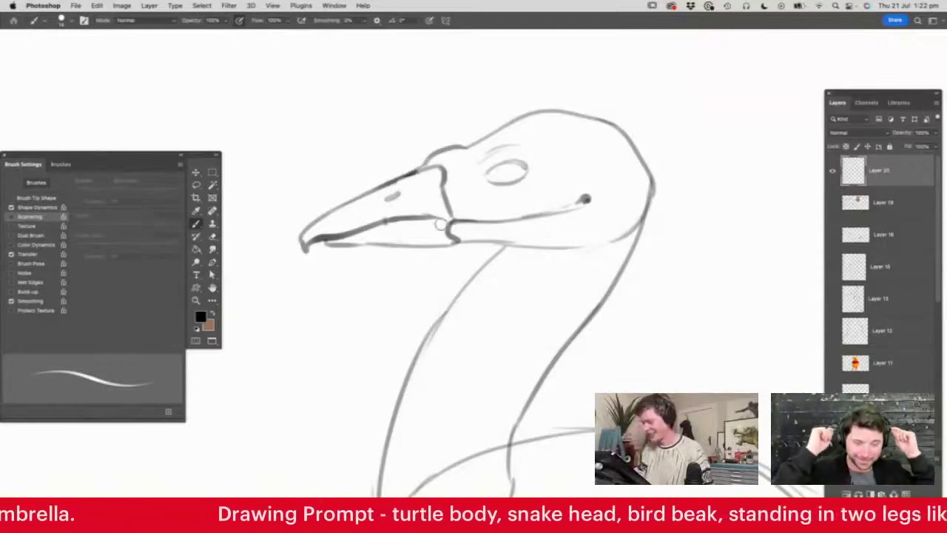
pyautogui.moveTo(444, 175); pyautogui.dragTo(459, 238)
pyautogui.moveTo(366, 244); pyautogui.dragTo(455, 237)
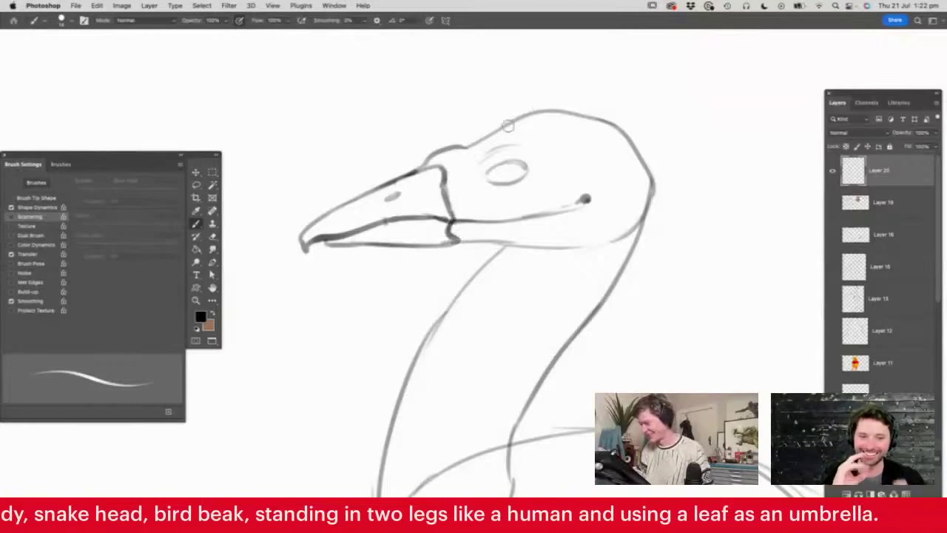
# - Give the eye a vertical slit pupil and draw a forked tongue hanging from the beak's tip
pyautogui.moveTo(487, 176)
pyautogui.mouseDown()
pyautogui.moveTo(525, 165)
pyautogui.moveTo(504, 162)
pyautogui.moveTo(492, 174)
pyautogui.moveTo(509, 171)
pyautogui.moveTo(468, 207)
pyautogui.mouseUp()
pyautogui.press('z')
pyautogui.click(537, 177)
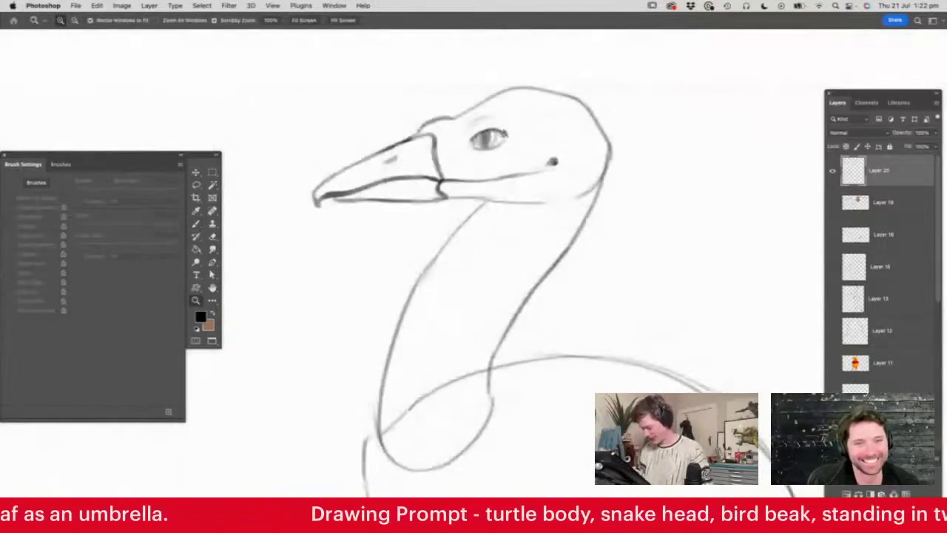
pyautogui.press('b')
pyautogui.moveTo(318, 211)
pyautogui.mouseDown()
pyautogui.moveTo(306, 265)
pyautogui.moveTo(303, 241)
pyautogui.moveTo(285, 263)
pyautogui.moveTo(331, 200)
pyautogui.mouseUp()
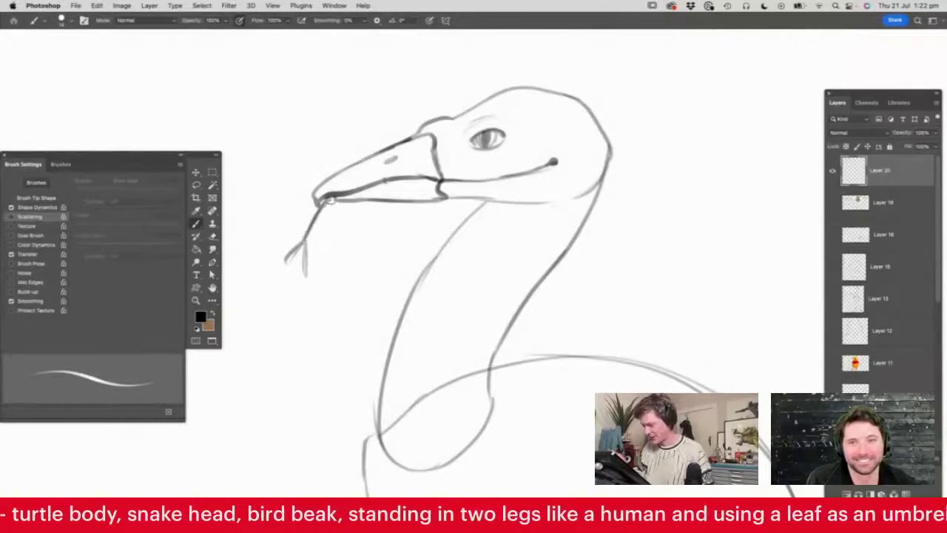
# - Erase the body outline that crosses the base of the neck
pyautogui.press('z')
pyautogui.moveTo(468, 193); pyautogui.dragTo(427, 211)
pyautogui.moveTo(491, 152)
pyautogui.mouseDown()
pyautogui.moveTo(500, 154)
pyautogui.moveTo(479, 156)
pyautogui.mouseUp()
pyautogui.moveTo(550, 277)
pyautogui.mouseDown()
pyautogui.moveTo(564, 279)
pyautogui.moveTo(589, 350)
pyautogui.mouseUp()
pyautogui.press('v')
pyautogui.press('z')
pyautogui.moveTo(551, 231); pyautogui.dragTo(534, 234)
pyautogui.moveTo(596, 280); pyautogui.dragTo(615, 279)
pyautogui.press('e')
pyautogui.moveTo(447, 250); pyautogui.dragTo(403, 281)
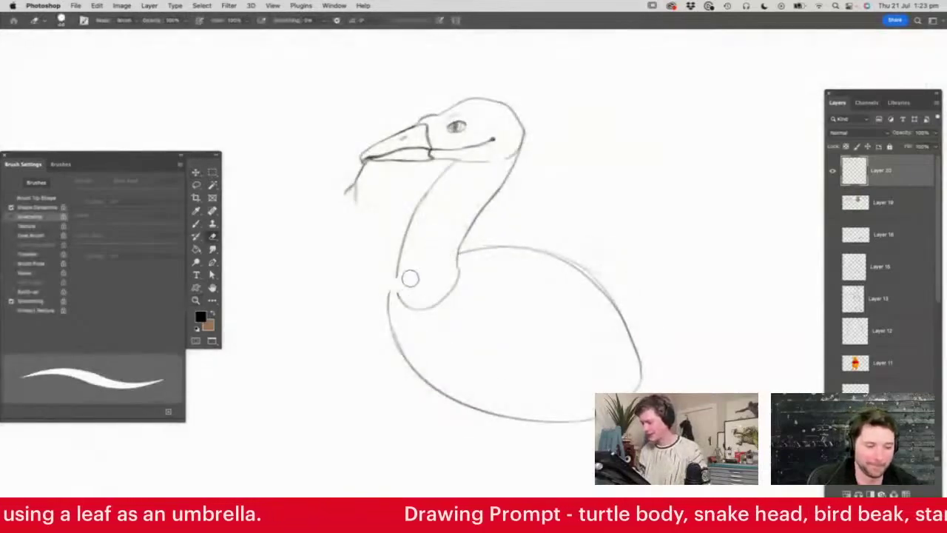
# - Draw the shell's wavy double rim from the back of the neck down to the tail end
pyautogui.press('z')
pyautogui.moveTo(555, 338); pyautogui.dragTo(570, 338)
pyautogui.press('b')
pyautogui.moveTo(420, 216)
pyautogui.mouseDown()
pyautogui.moveTo(435, 309)
pyautogui.moveTo(509, 322)
pyautogui.mouseUp()
pyautogui.moveTo(429, 211)
pyautogui.mouseDown()
pyautogui.moveTo(463, 279)
pyautogui.moveTo(515, 303)
pyautogui.moveTo(532, 359)
pyautogui.moveTo(517, 357)
pyautogui.moveTo(532, 347)
pyautogui.moveTo(593, 399)
pyautogui.mouseUp()
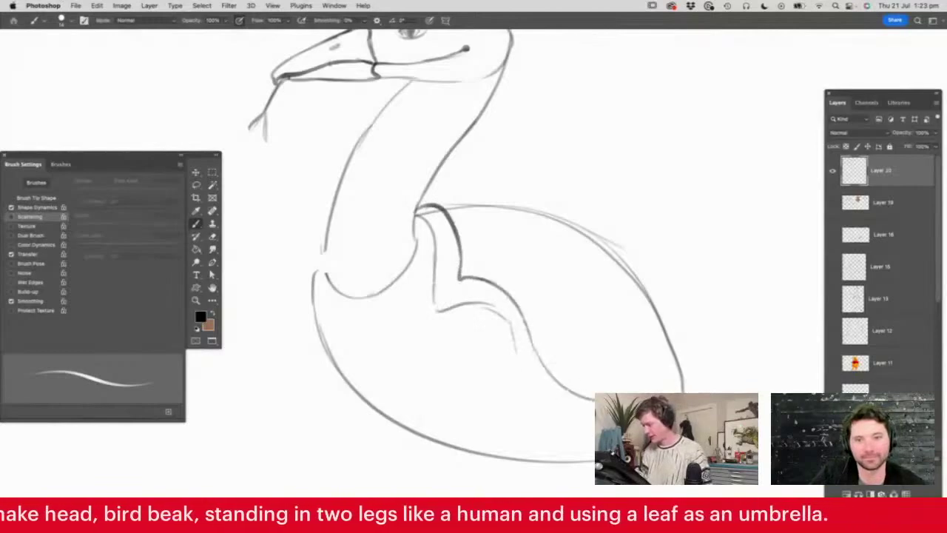
pyautogui.moveTo(517, 353); pyautogui.dragTo(593, 401)
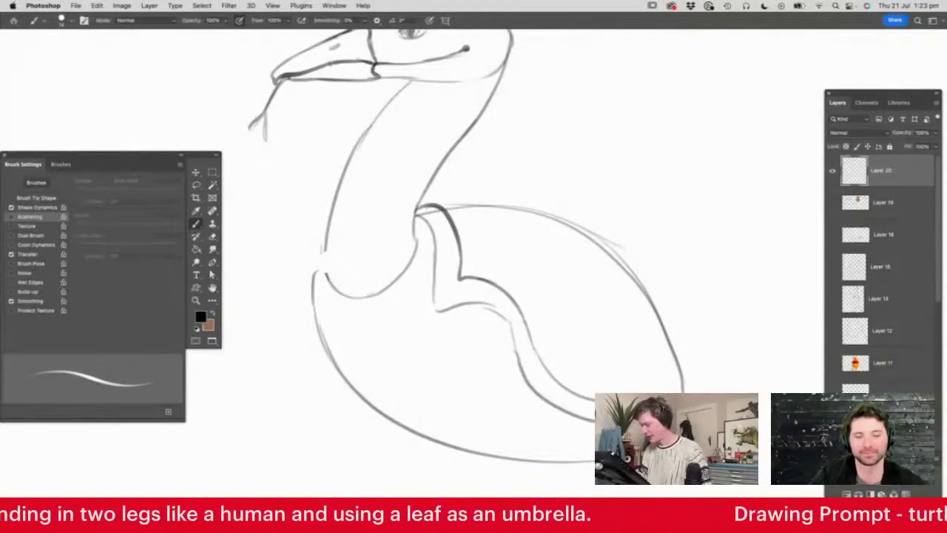
# - Cover the shell with a grid of three curved lines down the back crossed by four curved lines
pyautogui.moveTo(440, 201); pyautogui.dragTo(531, 333)
pyautogui.moveTo(510, 202)
pyautogui.mouseDown()
pyautogui.moveTo(605, 359)
pyautogui.moveTo(605, 377)
pyautogui.mouseUp()
pyautogui.moveTo(592, 235); pyautogui.dragTo(649, 341)
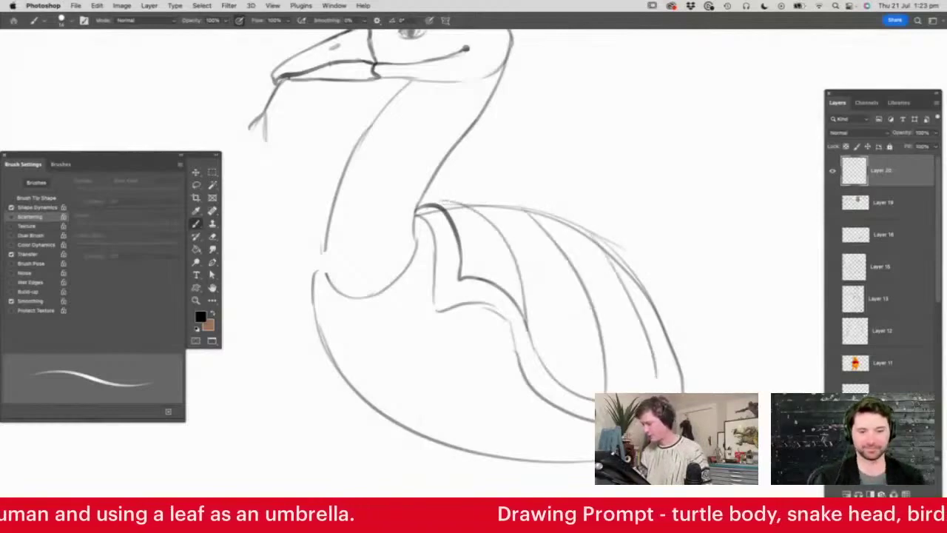
pyautogui.moveTo(474, 227); pyautogui.dragTo(589, 243)
pyautogui.moveTo(485, 268)
pyautogui.mouseDown()
pyautogui.moveTo(585, 280)
pyautogui.moveTo(639, 300)
pyautogui.mouseUp()
pyautogui.moveTo(527, 318); pyautogui.dragTo(666, 355)
pyautogui.moveTo(547, 370); pyautogui.dragTo(699, 368)
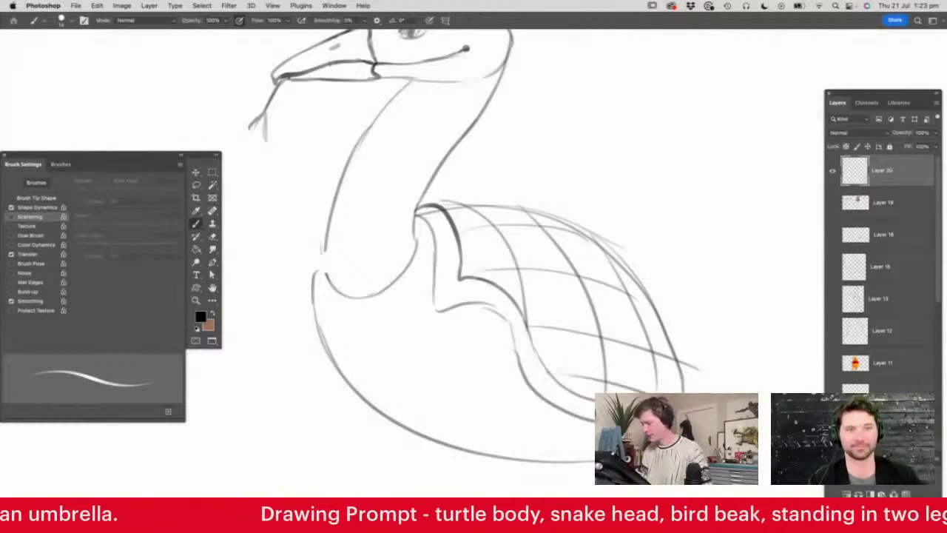
# - Finish the shell rim's rear end and draw the near arm as a rounded flipper emerging beneath the rim
pyautogui.press('z')
pyautogui.moveTo(562, 270); pyautogui.dragTo(528, 286)
pyautogui.moveTo(508, 336); pyautogui.dragTo(501, 274)
pyautogui.moveTo(478, 324); pyautogui.dragTo(491, 340)
pyautogui.press('b')
pyautogui.moveTo(545, 279)
pyautogui.mouseDown()
pyautogui.moveTo(523, 311)
pyautogui.moveTo(527, 391)
pyautogui.moveTo(598, 298)
pyautogui.moveTo(577, 268)
pyautogui.moveTo(605, 288)
pyautogui.mouseUp()
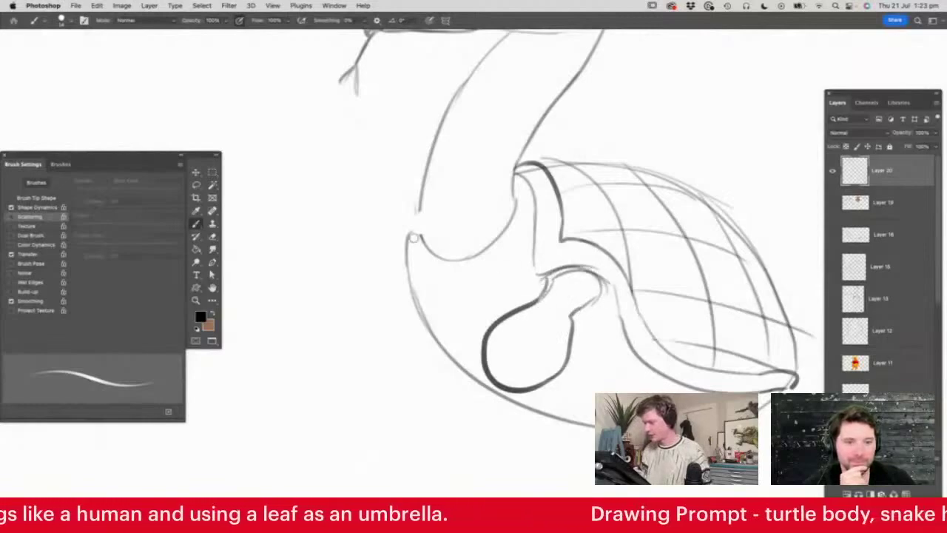
# - Draw the far arm reaching forward from the chest with a curled fist, and erase its stray lines
pyautogui.moveTo(400, 237)
pyautogui.mouseDown()
pyautogui.moveTo(415, 216)
pyautogui.moveTo(403, 241)
pyautogui.moveTo(381, 253)
pyautogui.mouseUp()
pyautogui.moveTo(281, 292)
pyautogui.mouseDown()
pyautogui.moveTo(285, 251)
pyautogui.moveTo(319, 287)
pyautogui.moveTo(305, 288)
pyautogui.moveTo(350, 326)
pyautogui.moveTo(403, 314)
pyautogui.mouseUp()
pyautogui.moveTo(332, 252); pyautogui.dragTo(408, 245)
pyautogui.moveTo(313, 310); pyautogui.dragTo(407, 292)
pyautogui.press('e')
pyautogui.moveTo(374, 323); pyautogui.dragTo(400, 315)
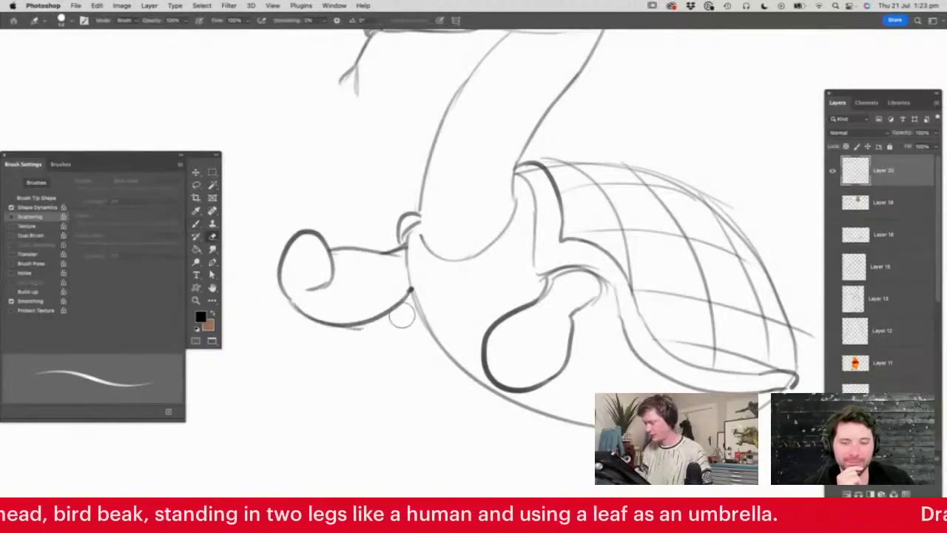
# - Draw two standing legs with broad feet under the body and erase the overlapping line at the rear leg
pyautogui.press('z')
pyautogui.moveTo(456, 278); pyautogui.dragTo(438, 310)
pyautogui.moveTo(534, 298)
pyautogui.mouseDown()
pyautogui.moveTo(503, 304)
pyautogui.moveTo(560, 253)
pyautogui.moveTo(543, 279)
pyautogui.moveTo(536, 266)
pyautogui.mouseUp()
pyautogui.moveTo(534, 317)
pyautogui.mouseDown()
pyautogui.moveTo(576, 279)
pyautogui.moveTo(582, 324)
pyautogui.mouseUp()
pyautogui.press('b')
pyautogui.moveTo(523, 291)
pyautogui.mouseDown()
pyautogui.moveTo(544, 344)
pyautogui.moveTo(550, 402)
pyautogui.moveTo(589, 365)
pyautogui.mouseUp()
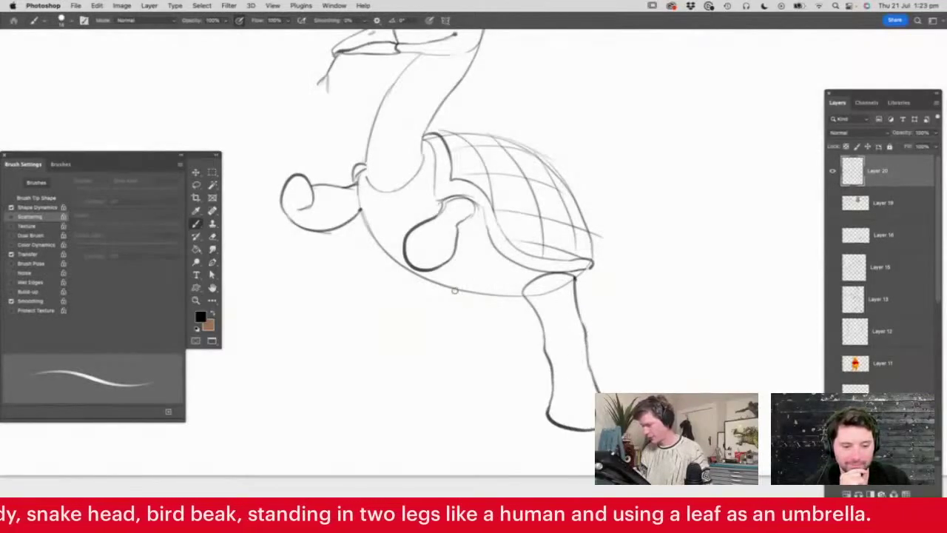
pyautogui.moveTo(444, 334)
pyautogui.mouseDown()
pyautogui.moveTo(416, 391)
pyautogui.moveTo(440, 428)
pyautogui.moveTo(492, 316)
pyautogui.mouseUp()
pyautogui.press('z')
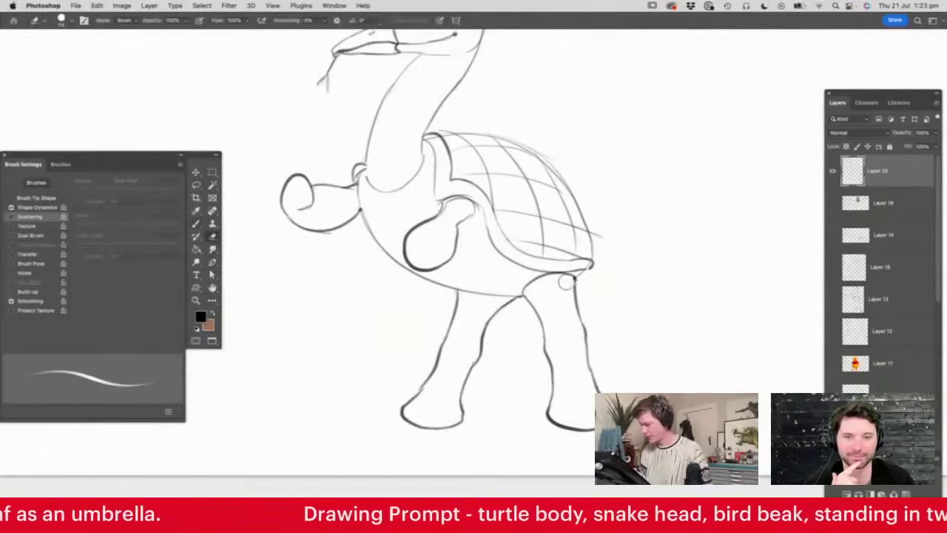
pyautogui.click(560, 275)
# - Add round wrinkled knees and toenails to both legs, plus a small pointed tail behind the shell
pyautogui.press('b')
pyautogui.moveTo(539, 308)
pyautogui.mouseDown()
pyautogui.moveTo(567, 317)
pyautogui.moveTo(539, 301)
pyautogui.moveTo(553, 343)
pyautogui.mouseUp()
pyautogui.moveTo(369, 332); pyautogui.dragTo(376, 347)
pyautogui.moveTo(325, 426)
pyautogui.mouseDown()
pyautogui.moveTo(363, 446)
pyautogui.moveTo(397, 435)
pyautogui.mouseUp()
pyautogui.moveTo(534, 429)
pyautogui.mouseDown()
pyautogui.moveTo(567, 447)
pyautogui.moveTo(591, 426)
pyautogui.mouseUp()
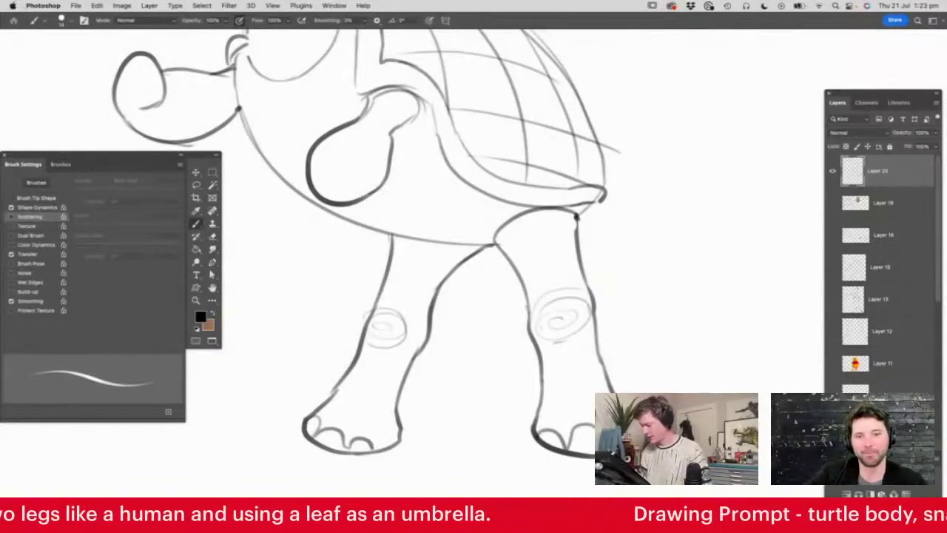
pyautogui.moveTo(488, 242); pyautogui.dragTo(580, 210)
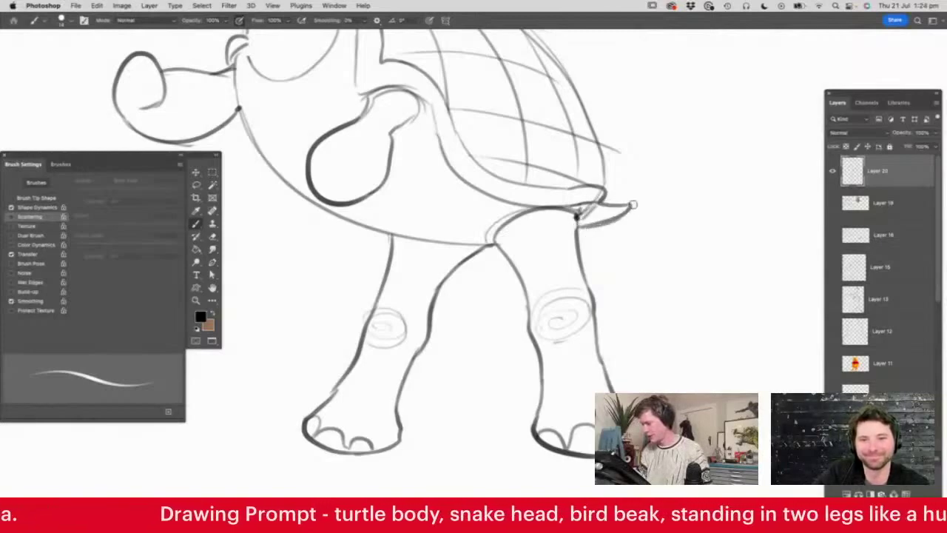
# - Scale the whole creature sketch down and shift it slightly right to make room for the umbrella
pyautogui.press('z')
pyautogui.press('super+0')
pyautogui.click(500, 277)
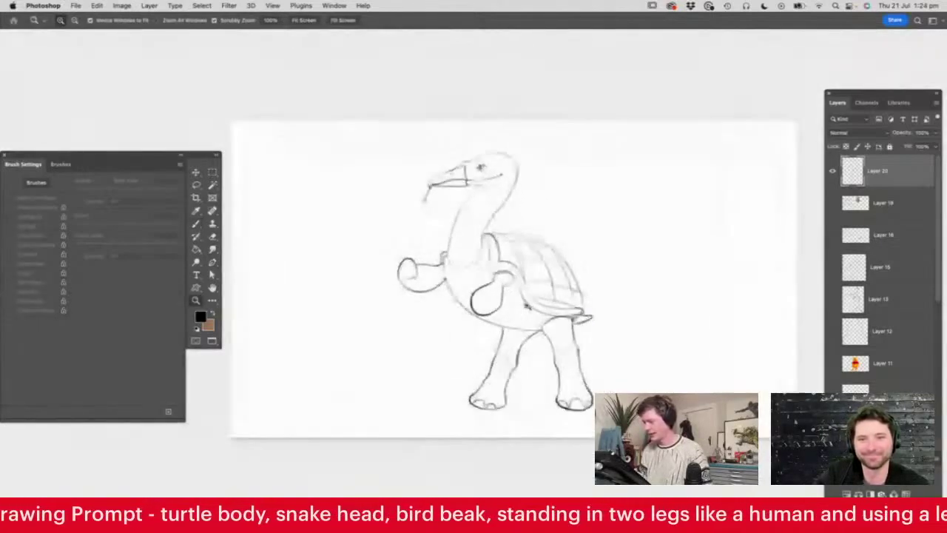
pyautogui.press('super+t')
pyautogui.moveTo(590, 153); pyautogui.dragTo(561, 195)
pyautogui.moveTo(538, 232); pyautogui.dragTo(577, 239)
pyautogui.press('Return')
pyautogui.press('b')
# - Sketch a wide arched leaf with a wavy lower edge above the head, erasing overlapping lines along that edge
pyautogui.press('z')
pyautogui.click(578, 236)
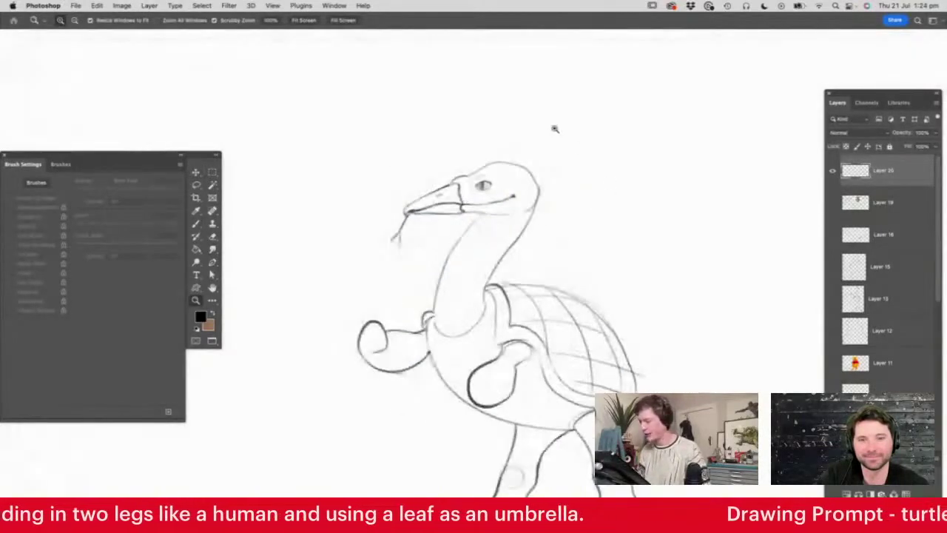
pyautogui.keyDown('alt'); pyautogui.click(481, 358); pyautogui.keyUp('alt')
pyautogui.click(458, 185)
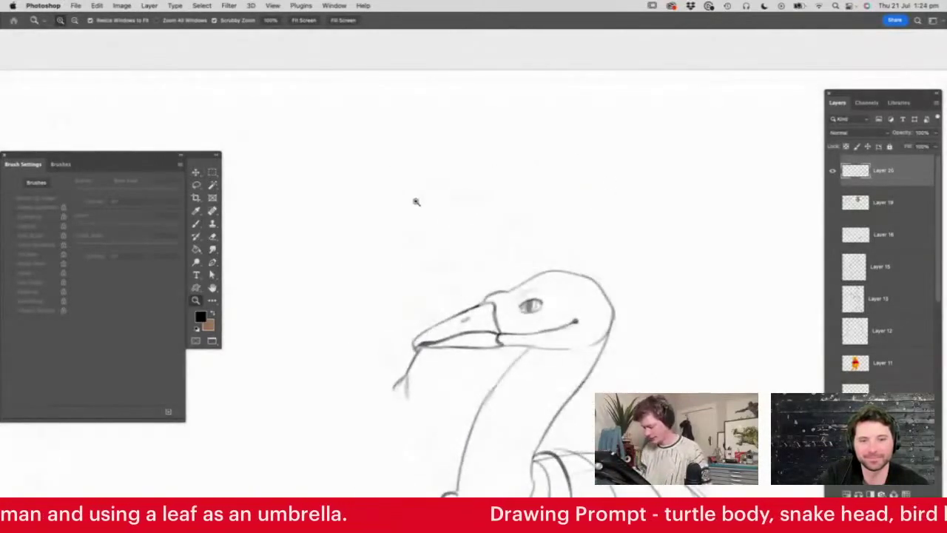
pyautogui.press('b')
pyautogui.moveTo(361, 235)
pyautogui.mouseDown()
pyautogui.moveTo(508, 148)
pyautogui.moveTo(640, 178)
pyautogui.moveTo(721, 258)
pyautogui.moveTo(556, 211)
pyautogui.moveTo(434, 205)
pyautogui.moveTo(321, 260)
pyautogui.moveTo(363, 244)
pyautogui.mouseUp()
pyautogui.moveTo(320, 232)
pyautogui.mouseDown()
pyautogui.moveTo(373, 183)
pyautogui.moveTo(462, 156)
pyautogui.mouseUp()
pyautogui.moveTo(438, 205)
pyautogui.mouseDown()
pyautogui.moveTo(495, 231)
pyautogui.moveTo(654, 202)
pyautogui.mouseUp()
pyautogui.press('e')
pyautogui.moveTo(381, 193); pyautogui.dragTo(445, 172)
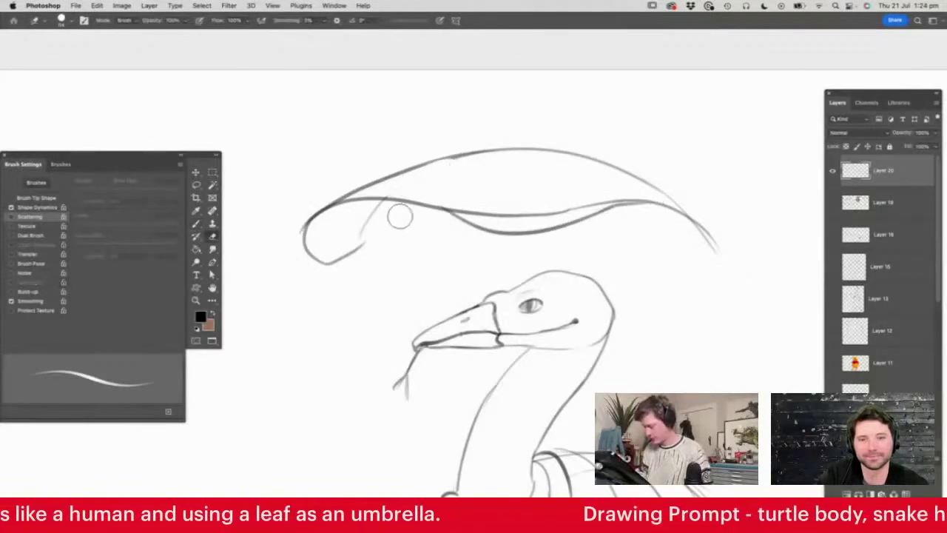
pyautogui.press('b')
pyautogui.moveTo(363, 242); pyautogui.dragTo(455, 215)
pyautogui.press('e')
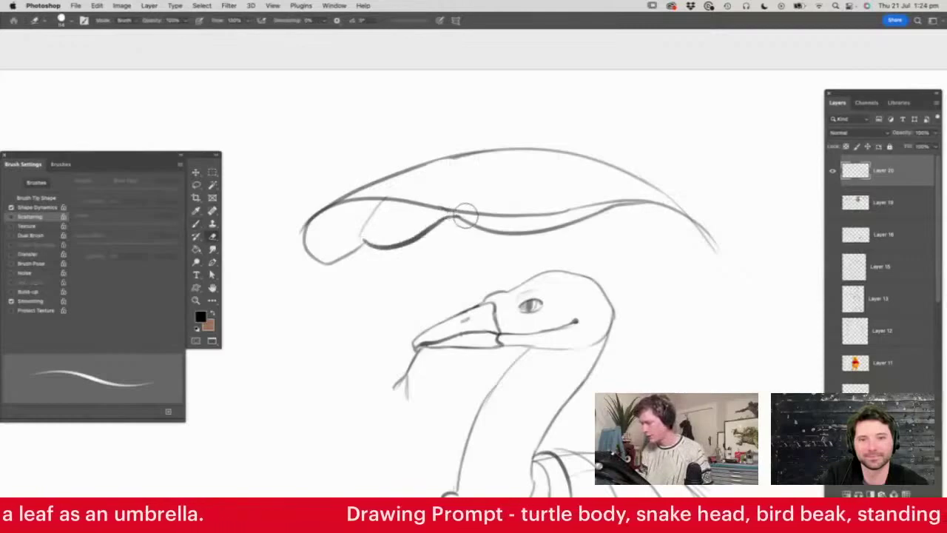
# - Draw the leaf's long thin double-lined stem down through the creature's raised fist
pyautogui.press('z')
pyautogui.moveTo(571, 164); pyautogui.dragTo(512, 177)
pyautogui.moveTo(559, 201); pyautogui.dragTo(588, 215)
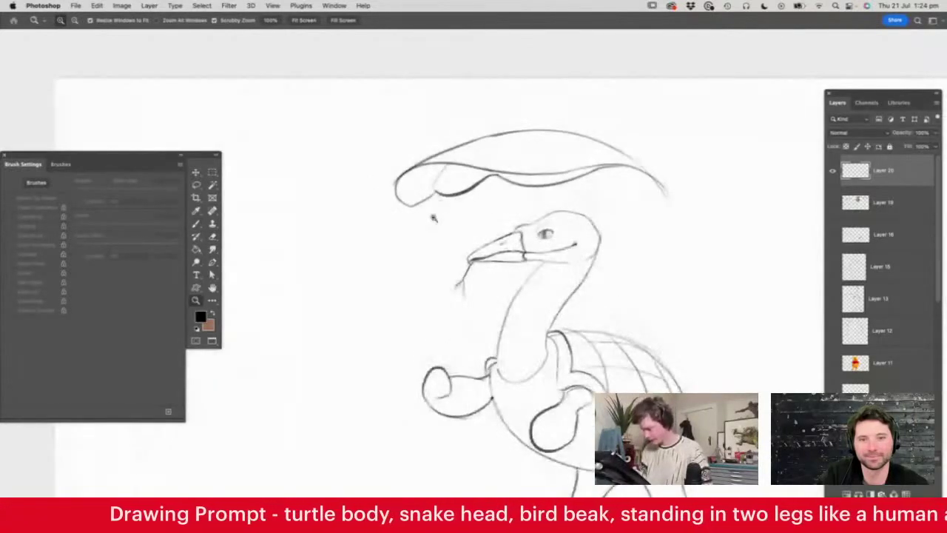
pyautogui.press('b')
pyautogui.moveTo(435, 194)
pyautogui.mouseDown()
pyautogui.moveTo(423, 310)
pyautogui.moveTo(442, 449)
pyautogui.moveTo(445, 390)
pyautogui.mouseUp()
# - Add a row of curved veins across the top surface of the leaf umbrella
pyautogui.press('z')
pyautogui.keyDown('alt'); pyautogui.click(509, 224); pyautogui.keyUp('alt')
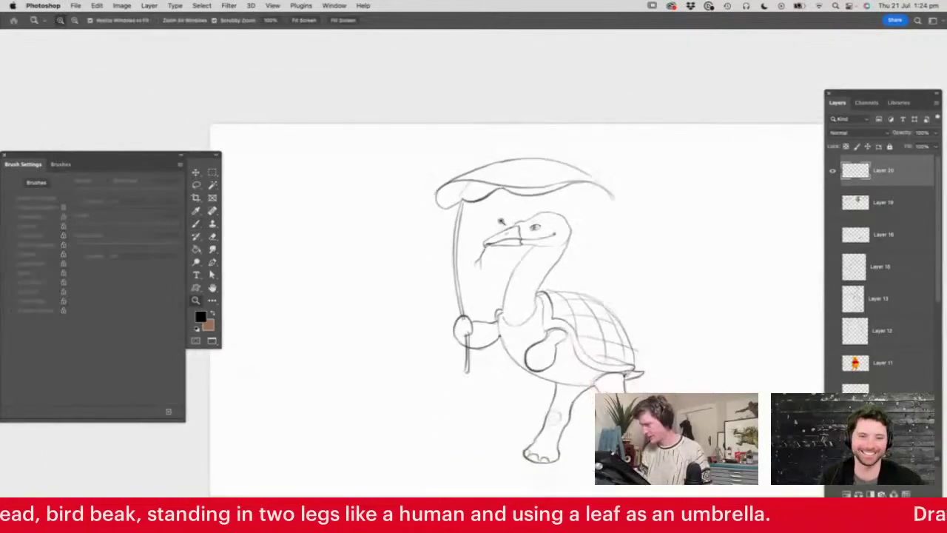
pyautogui.click(557, 191)
pyautogui.press('b')
pyautogui.moveTo(423, 164); pyautogui.dragTo(444, 190)
pyautogui.moveTo(448, 154)
pyautogui.mouseDown()
pyautogui.moveTo(473, 192)
pyautogui.moveTo(494, 157)
pyautogui.mouseUp()
pyautogui.moveTo(494, 157)
pyautogui.mouseDown()
pyautogui.moveTo(518, 193)
pyautogui.moveTo(533, 194)
pyautogui.mouseUp()
pyautogui.moveTo(552, 145)
pyautogui.mouseDown()
pyautogui.moveTo(577, 195)
pyautogui.moveTo(585, 182)
pyautogui.mouseUp()
pyautogui.moveTo(581, 157)
pyautogui.mouseDown()
pyautogui.moveTo(614, 178)
pyautogui.moveTo(568, 198)
pyautogui.mouseUp()
pyautogui.press('z')
pyautogui.moveTo(654, 285); pyautogui.dragTo(667, 275)
pyautogui.moveTo(632, 166); pyautogui.dragTo(675, 158)
pyautogui.press('b')
pyautogui.moveTo(580, 137)
pyautogui.mouseDown()
pyautogui.moveTo(609, 165)
pyautogui.moveTo(565, 164)
pyautogui.mouseUp()
# - Add a new layer beneath the creature's line drawing and enlarge the brush for shading
pyautogui.press('z')
pyautogui.moveTo(673, 361); pyautogui.dragTo(685, 362)
pyautogui.click(684, 361)
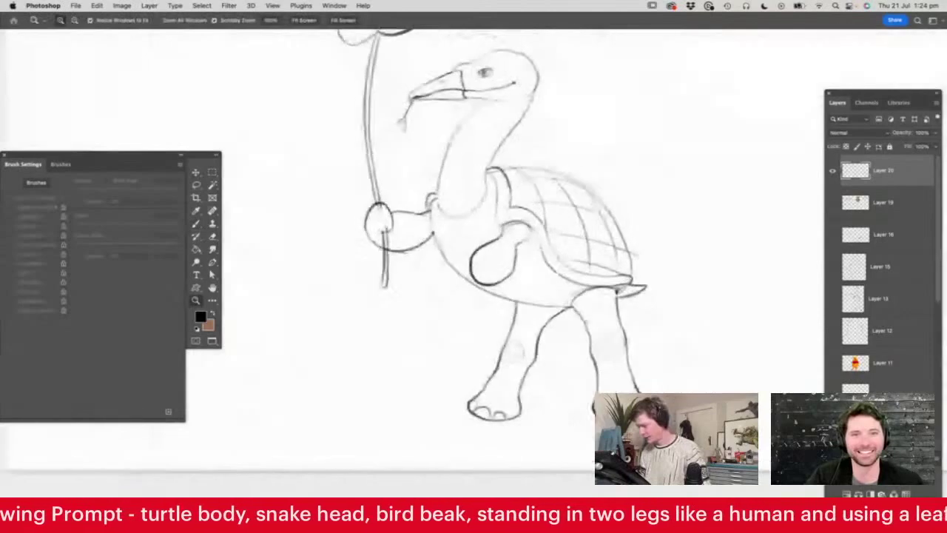
pyautogui.click(894, 494)
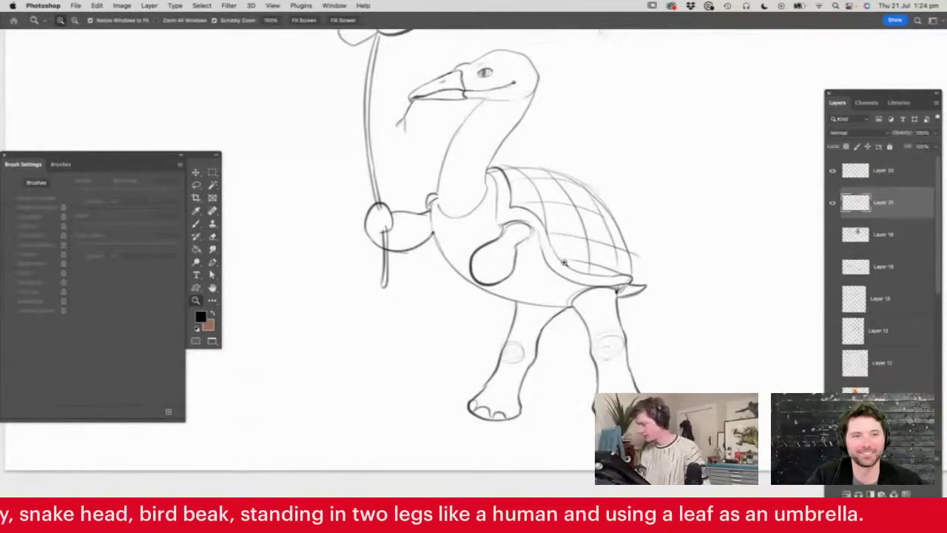
pyautogui.press('b')
pyautogui.rightClick(512, 268)
pyautogui.click(567, 260)
pyautogui.click(600, 215)
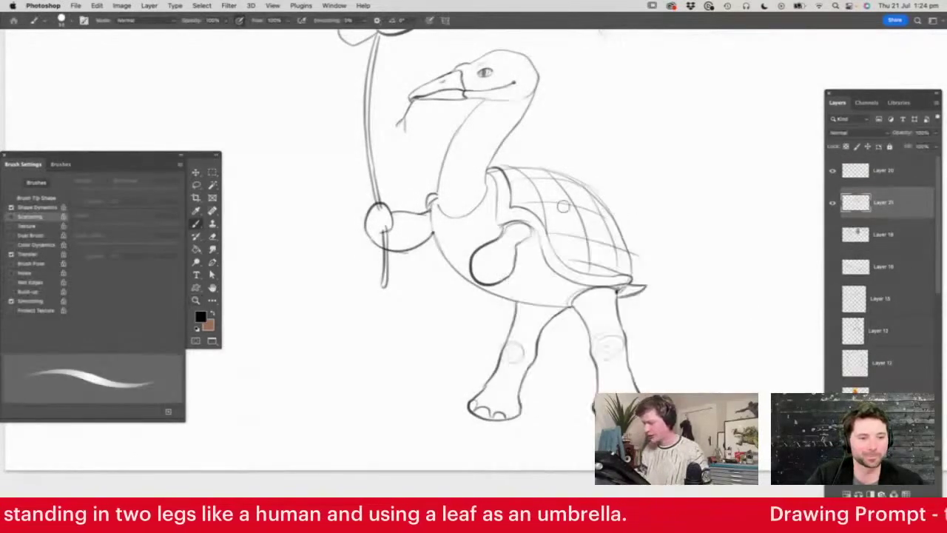
# - Set the foreground colour to a mid grey
pyautogui.click(201, 316)
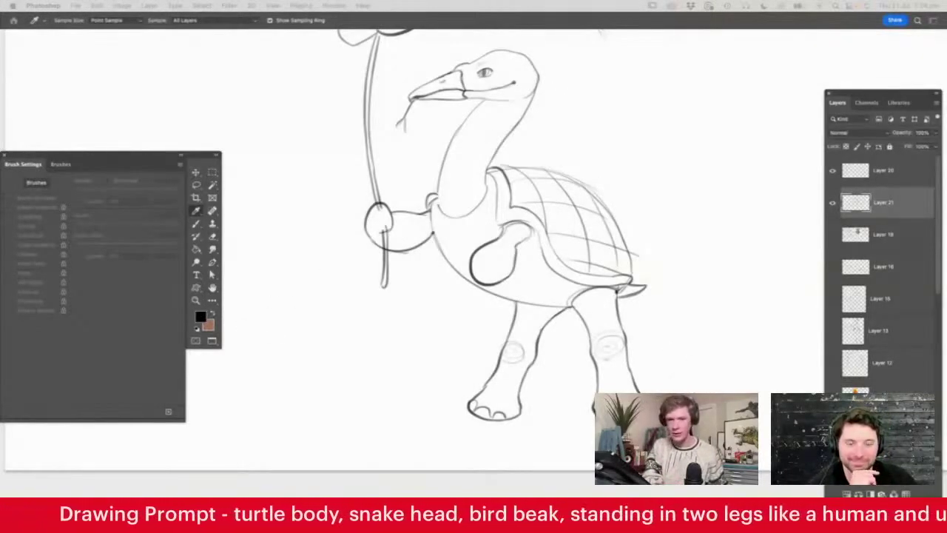
pyautogui.click(200, 317)
pyautogui.moveTo(289, 279); pyautogui.dragTo(392, 248)
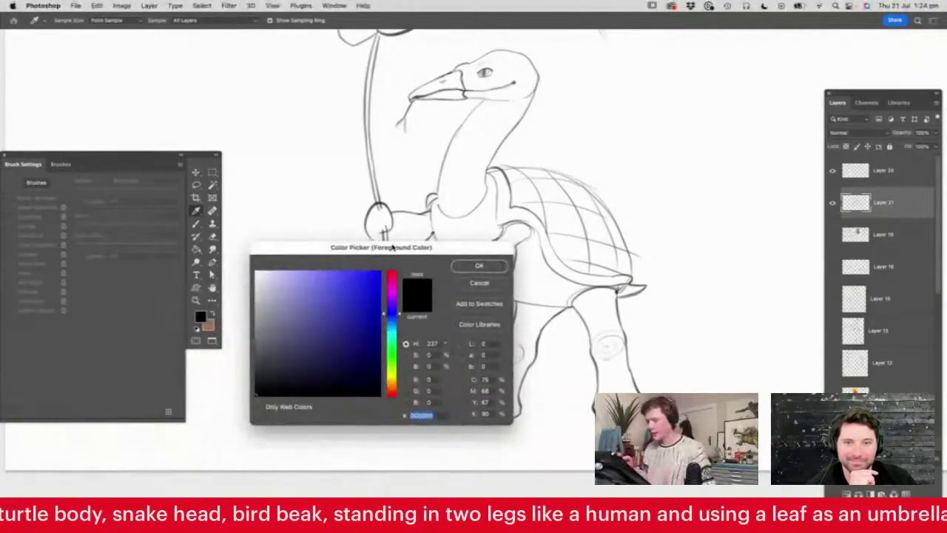
pyautogui.click(257, 323)
pyautogui.click(466, 269)
# - Adjust the brush size and shade the underside of the leaf umbrella in grey
pyautogui.press('z')
pyautogui.moveTo(476, 347); pyautogui.dragTo(448, 358)
pyautogui.moveTo(455, 159); pyautogui.dragTo(486, 174)
pyautogui.press('b')
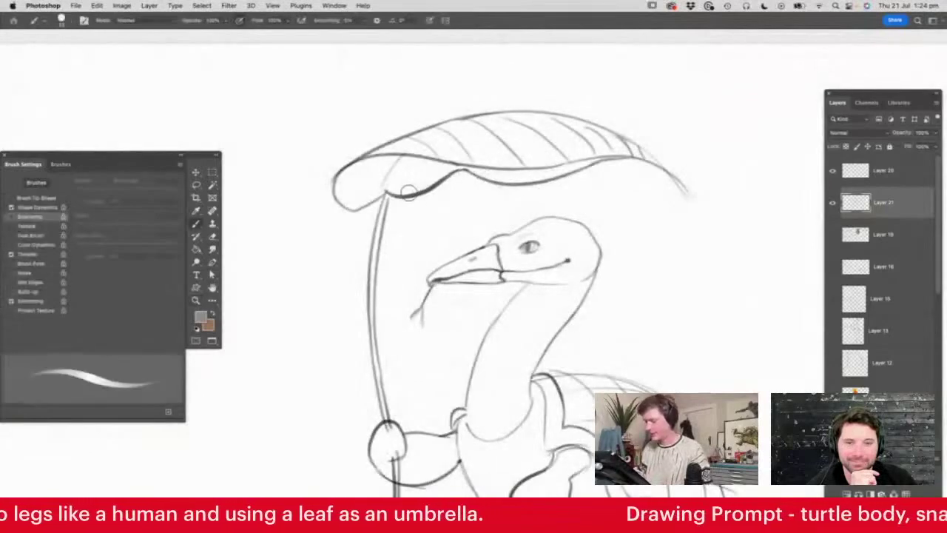
pyautogui.rightClick(409, 192)
pyautogui.moveTo(473, 215); pyautogui.dragTo(477, 215)
pyautogui.moveTo(357, 176)
pyautogui.mouseDown()
pyautogui.moveTo(568, 170)
pyautogui.moveTo(620, 154)
pyautogui.moveTo(533, 206)
pyautogui.mouseUp()
# - Shade the creature's head, beak and upper neck in grey
pyautogui.press('z')
pyautogui.moveTo(687, 216); pyautogui.dragTo(612, 181)
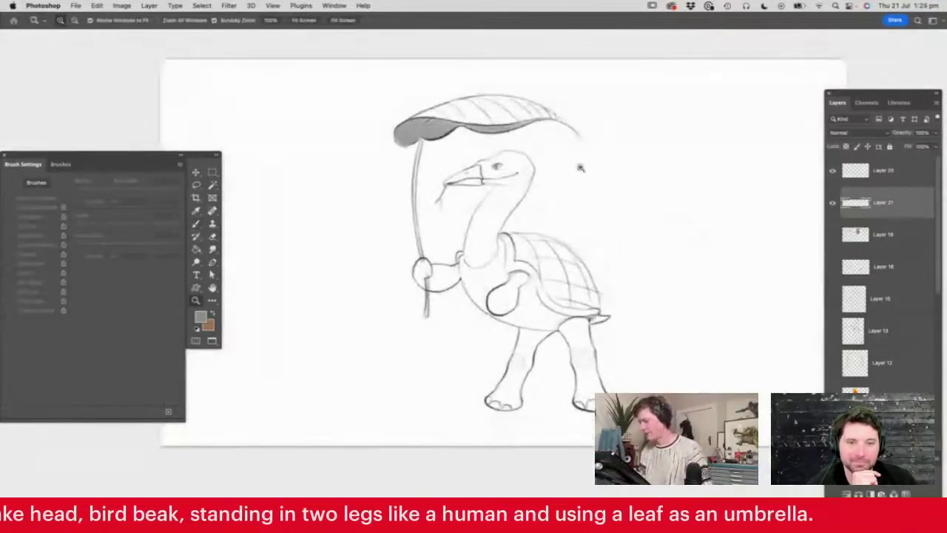
pyautogui.click(497, 161)
pyautogui.press('b')
pyautogui.moveTo(403, 206)
pyautogui.mouseDown()
pyautogui.moveTo(497, 181)
pyautogui.moveTo(496, 173)
pyautogui.moveTo(447, 177)
pyautogui.moveTo(524, 164)
pyautogui.moveTo(516, 159)
pyautogui.moveTo(411, 199)
pyautogui.moveTo(458, 202)
pyautogui.moveTo(481, 185)
pyautogui.moveTo(521, 196)
pyautogui.moveTo(484, 201)
pyautogui.moveTo(513, 201)
pyautogui.moveTo(470, 244)
pyautogui.moveTo(518, 263)
pyautogui.moveTo(499, 231)
pyautogui.moveTo(488, 251)
pyautogui.moveTo(516, 260)
pyautogui.moveTo(545, 215)
pyautogui.moveTo(555, 179)
pyautogui.moveTo(534, 156)
pyautogui.moveTo(528, 162)
pyautogui.moveTo(552, 160)
pyautogui.moveTo(549, 192)
pyautogui.mouseUp()
# - Shade the legs in grey and paint an oval ground shadow beneath the feet
pyautogui.press('z')
pyautogui.keyDown('alt'); pyautogui.click(554, 192); pyautogui.keyUp('alt')
pyautogui.keyDown('alt'); pyautogui.click(555, 194); pyautogui.keyUp('alt')
pyautogui.click(617, 299)
pyautogui.click(566, 356)
pyautogui.press('b')
pyautogui.moveTo(510, 303)
pyautogui.mouseDown()
pyautogui.moveTo(508, 365)
pyautogui.moveTo(515, 324)
pyautogui.moveTo(538, 293)
pyautogui.moveTo(505, 282)
pyautogui.moveTo(585, 268)
pyautogui.moveTo(542, 289)
pyautogui.moveTo(580, 279)
pyautogui.moveTo(566, 293)
pyautogui.moveTo(577, 321)
pyautogui.moveTo(587, 289)
pyautogui.moveTo(595, 344)
pyautogui.moveTo(583, 340)
pyautogui.moveTo(583, 370)
pyautogui.moveTo(600, 368)
pyautogui.moveTo(588, 310)
pyautogui.moveTo(605, 369)
pyautogui.moveTo(573, 362)
pyautogui.moveTo(437, 375)
pyautogui.moveTo(623, 370)
pyautogui.moveTo(455, 377)
pyautogui.moveTo(606, 382)
pyautogui.mouseUp()
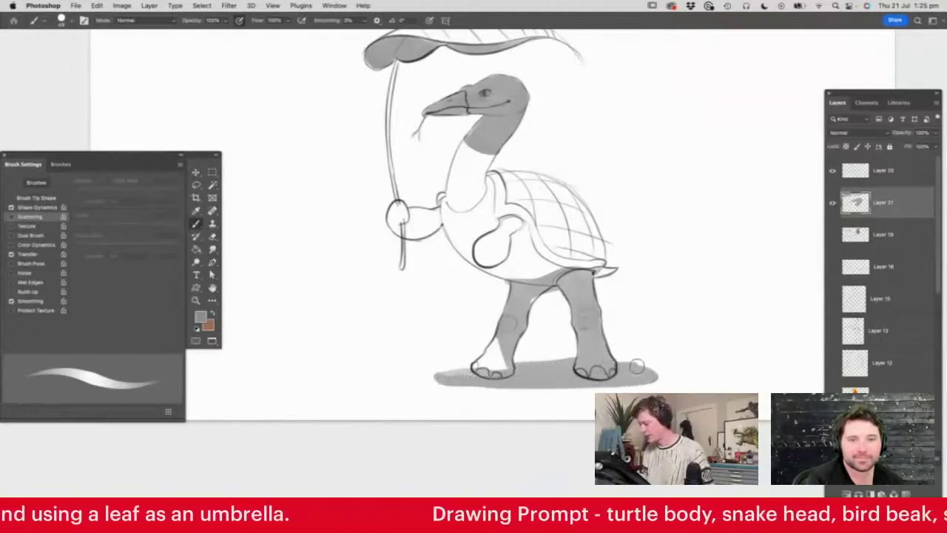
# - Shade the belly's underside, the collar at the neck base and the areas beside the near arm and shell rim in grey
pyautogui.press('z')
pyautogui.moveTo(581, 264)
pyautogui.mouseDown()
pyautogui.moveTo(541, 264)
pyautogui.moveTo(574, 254)
pyautogui.moveTo(593, 202)
pyautogui.mouseUp()
pyautogui.press('b')
pyautogui.moveTo(483, 295)
pyautogui.mouseDown()
pyautogui.moveTo(514, 272)
pyautogui.moveTo(521, 241)
pyautogui.moveTo(509, 250)
pyautogui.mouseUp()
pyautogui.moveTo(436, 216)
pyautogui.mouseDown()
pyautogui.moveTo(479, 179)
pyautogui.moveTo(425, 214)
pyautogui.moveTo(435, 233)
pyautogui.moveTo(485, 202)
pyautogui.moveTo(480, 176)
pyautogui.moveTo(488, 220)
pyautogui.moveTo(547, 222)
pyautogui.moveTo(508, 231)
pyautogui.moveTo(591, 296)
pyautogui.mouseUp()
pyautogui.moveTo(421, 235)
pyautogui.mouseDown()
pyautogui.moveTo(468, 292)
pyautogui.moveTo(554, 308)
pyautogui.mouseUp()
# - Paint grey shadow bands across the rows of plates on the turtle shell
pyautogui.press('z')
pyautogui.moveTo(565, 242); pyautogui.dragTo(539, 262)
pyautogui.moveTo(597, 255)
pyautogui.mouseDown()
pyautogui.moveTo(612, 258)
pyautogui.moveTo(620, 226)
pyautogui.mouseUp()
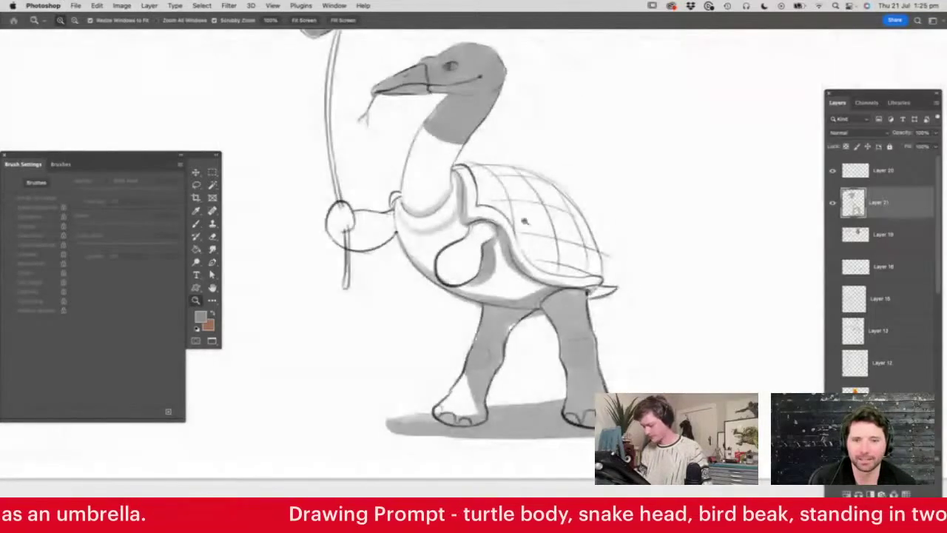
pyautogui.moveTo(564, 204)
pyautogui.mouseDown()
pyautogui.moveTo(533, 258)
pyautogui.moveTo(584, 266)
pyautogui.moveTo(575, 237)
pyautogui.moveTo(545, 230)
pyautogui.moveTo(507, 196)
pyautogui.moveTo(481, 199)
pyautogui.moveTo(565, 204)
pyautogui.moveTo(596, 229)
pyautogui.moveTo(592, 270)
pyautogui.moveTo(548, 270)
pyautogui.moveTo(518, 252)
pyautogui.mouseUp()
pyautogui.press('z')
pyautogui.moveTo(556, 223); pyautogui.dragTo(603, 222)
pyautogui.press('b')
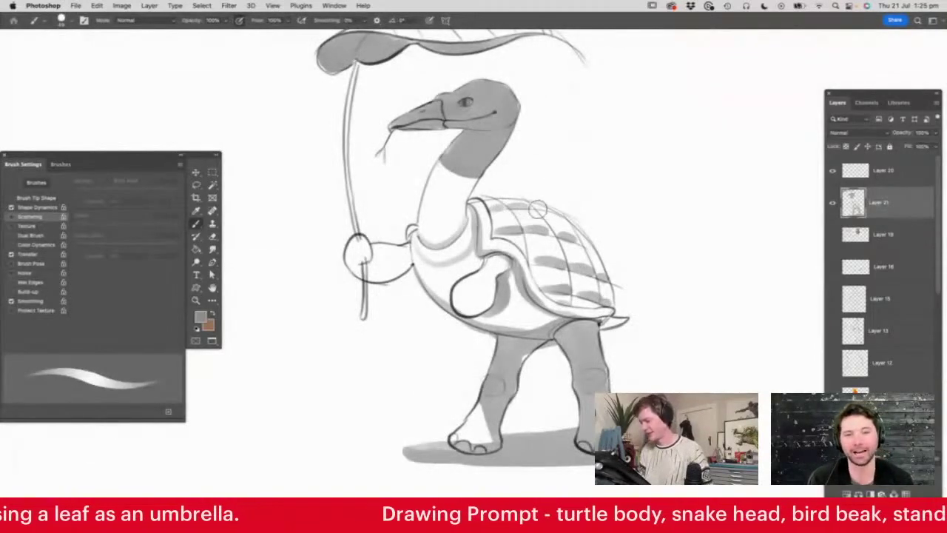
# - Shade the underside of the hand and arm holding the leaf stem in grey
pyautogui.press('z')
pyautogui.press('b')
pyautogui.moveTo(365, 262)
pyautogui.mouseDown()
pyautogui.moveTo(355, 271)
pyautogui.moveTo(387, 275)
pyautogui.moveTo(410, 258)
pyautogui.mouseUp()
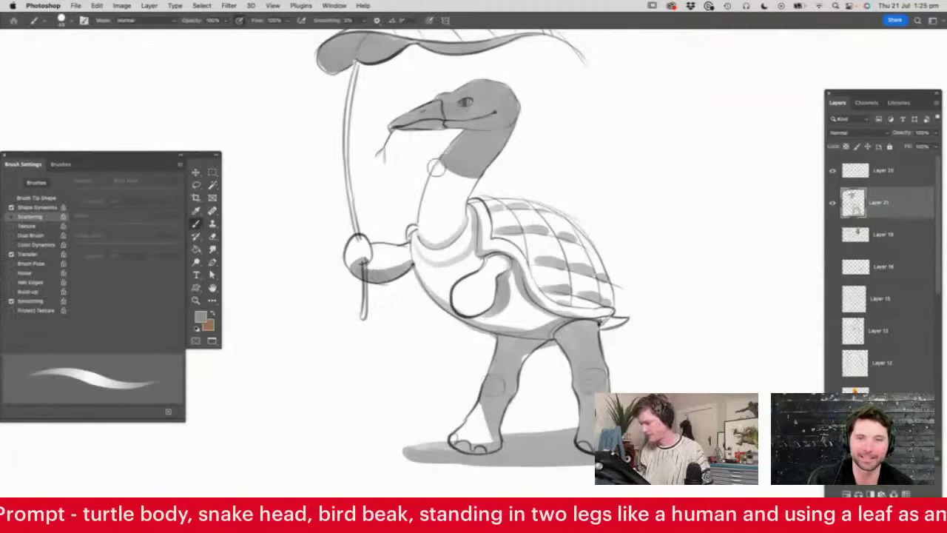
# - Fill the remaining white part of the creature's front foot with grey shading
pyautogui.press('z')
pyautogui.moveTo(504, 224); pyautogui.dragTo(444, 227)
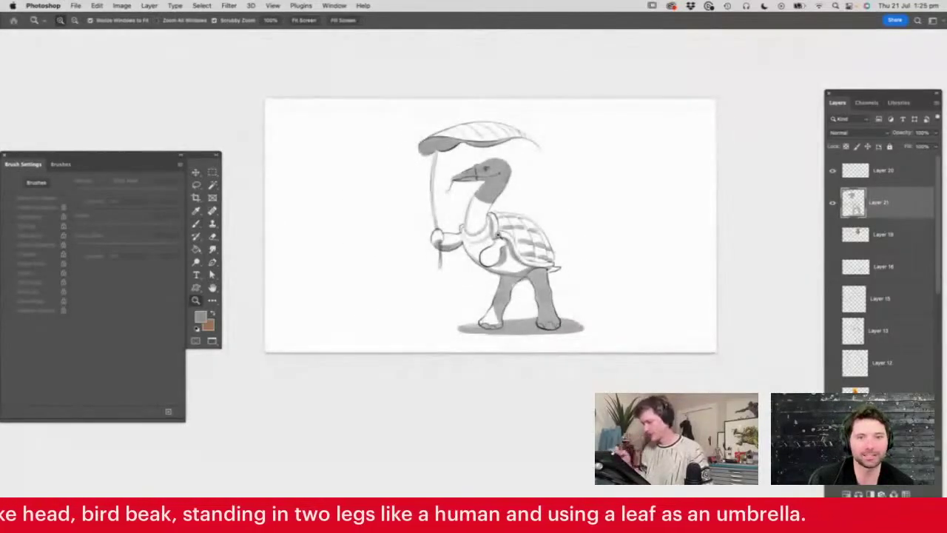
pyautogui.moveTo(494, 317)
pyautogui.mouseDown()
pyautogui.moveTo(519, 328)
pyautogui.moveTo(438, 328)
pyautogui.moveTo(485, 345)
pyautogui.moveTo(481, 303)
pyautogui.moveTo(504, 314)
pyautogui.moveTo(518, 344)
pyautogui.moveTo(594, 345)
pyautogui.mouseUp()
pyautogui.press('b')
pyautogui.press('z')
pyautogui.press('super+0')
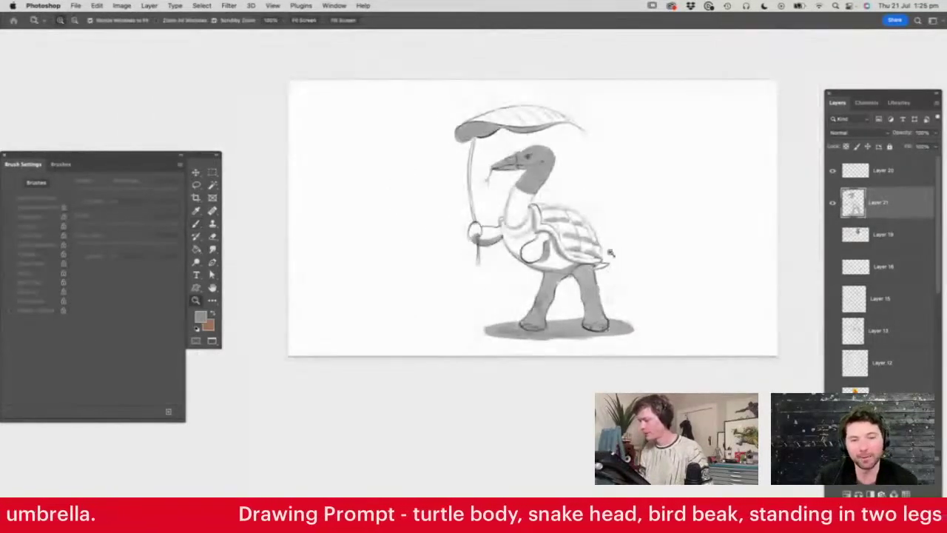
# - Add gray shading to the lower part of the turtle's shell near the tail
pyautogui.click(620, 254)
pyautogui.press('b')
pyautogui.moveTo(593, 278)
pyautogui.mouseDown()
pyautogui.moveTo(530, 218)
pyautogui.moveTo(537, 252)
pyautogui.moveTo(512, 242)
pyautogui.moveTo(555, 261)
pyautogui.mouseUp()
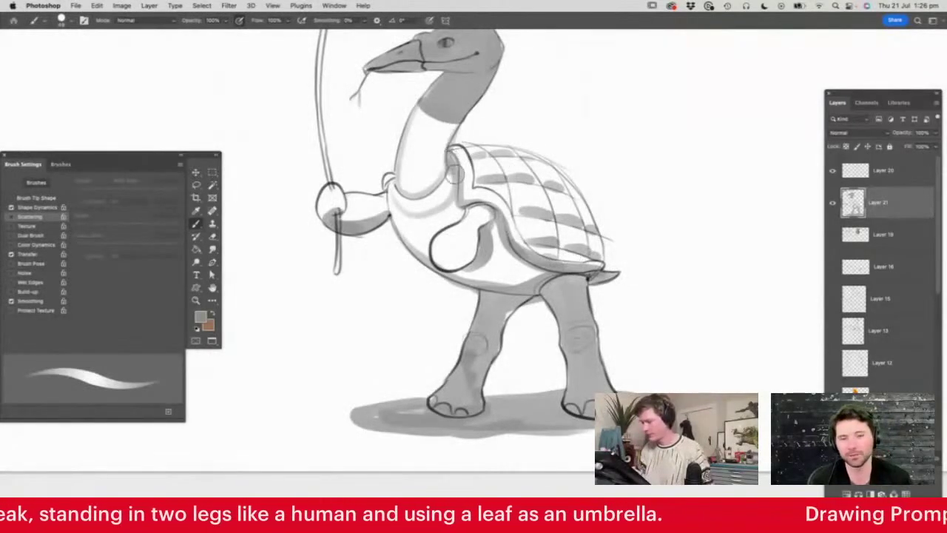
pyautogui.press('z')
pyautogui.moveTo(468, 271); pyautogui.dragTo(429, 309)
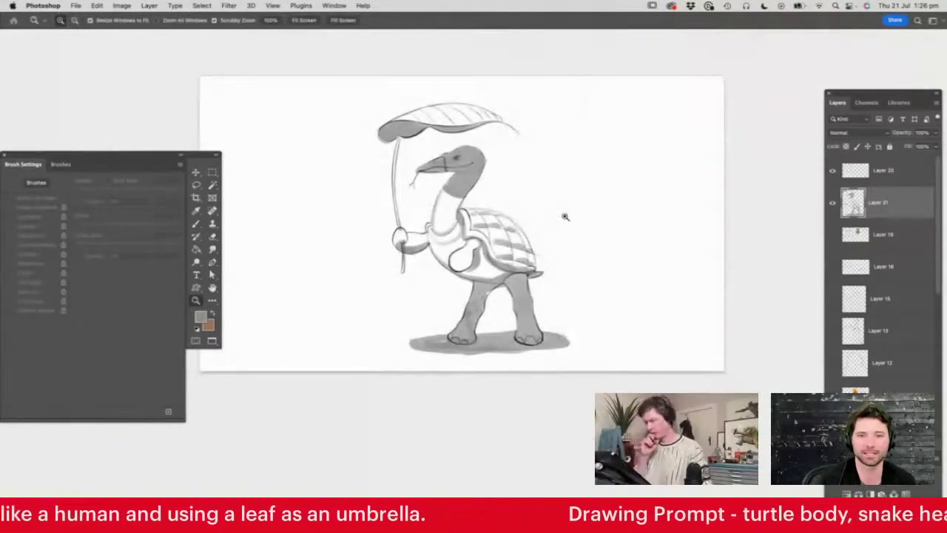
# - Shade the upper edge of the turtle's shell in gray, starting from its front rim
pyautogui.click(460, 201)
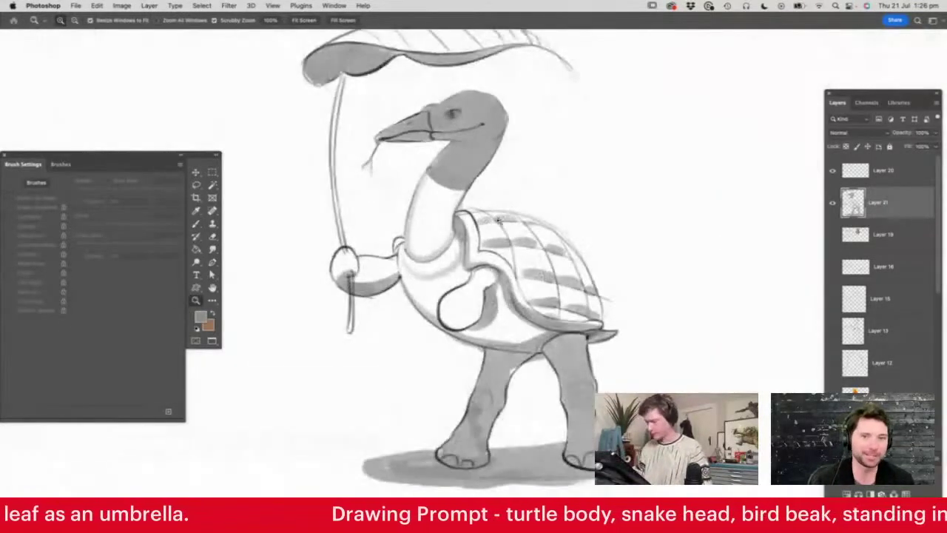
pyautogui.press('b')
pyautogui.moveTo(464, 230)
pyautogui.mouseDown()
pyautogui.moveTo(490, 214)
pyautogui.moveTo(553, 234)
pyautogui.mouseUp()
pyautogui.press('z')
pyautogui.press('super+0')
pyautogui.click(508, 290)
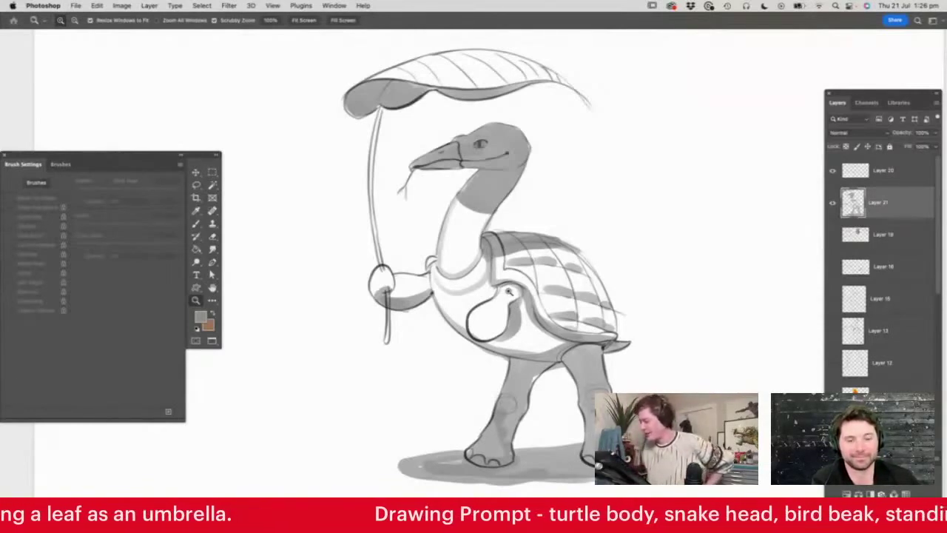
# - Paint thin white highlights along the edges of the creature's head, neck and beak with a smaller brush
pyautogui.moveTo(480, 129); pyautogui.dragTo(514, 162)
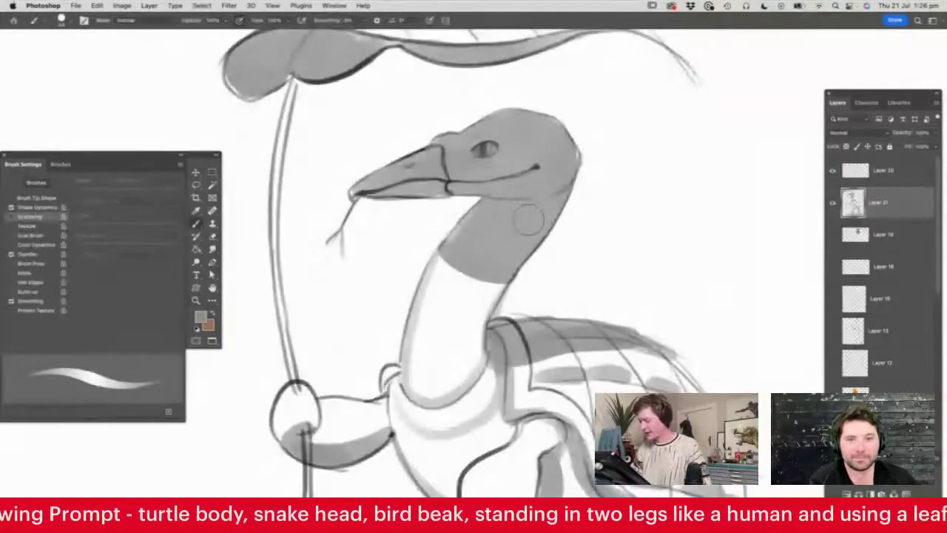
pyautogui.rightClick(576, 220)
pyautogui.click(656, 182)
pyautogui.moveTo(469, 139)
pyautogui.mouseDown()
pyautogui.moveTo(503, 136)
pyautogui.moveTo(458, 150)
pyautogui.moveTo(485, 122)
pyautogui.moveTo(557, 111)
pyautogui.moveTo(571, 139)
pyautogui.moveTo(566, 191)
pyautogui.moveTo(571, 178)
pyautogui.moveTo(497, 291)
pyautogui.mouseUp()
pyautogui.press('z')
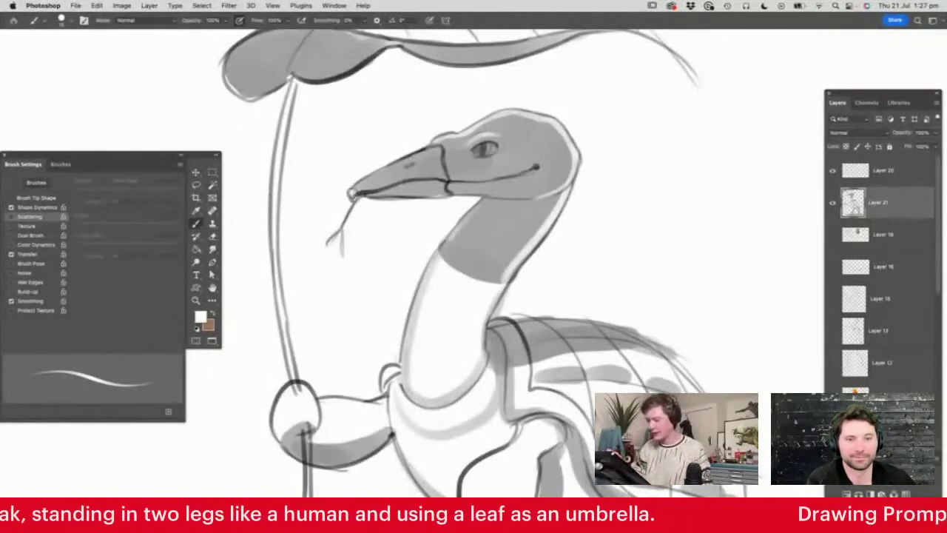
pyautogui.moveTo(378, 176)
pyautogui.mouseDown()
pyautogui.moveTo(433, 147)
pyautogui.moveTo(441, 169)
pyautogui.mouseUp()
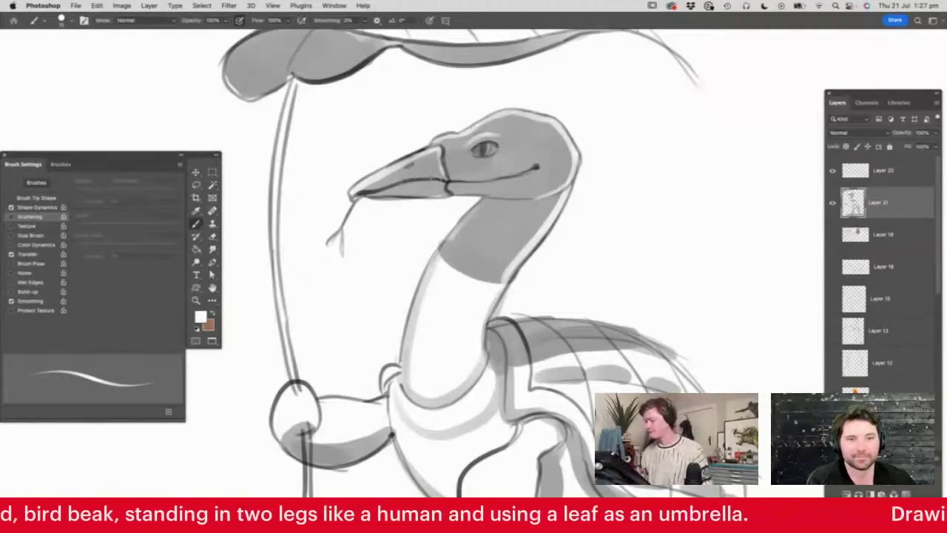
pyautogui.moveTo(454, 349); pyautogui.dragTo(438, 356)
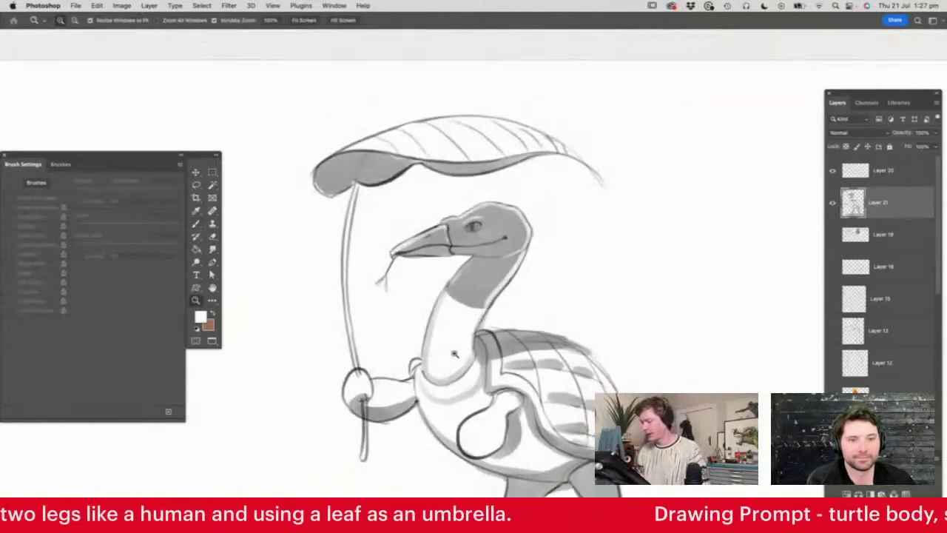
pyautogui.moveTo(549, 427); pyautogui.dragTo(546, 433)
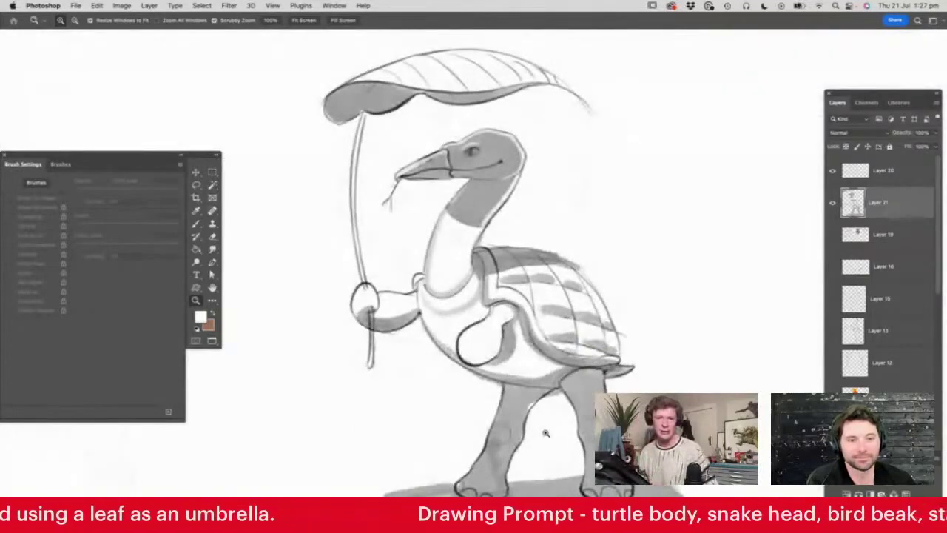
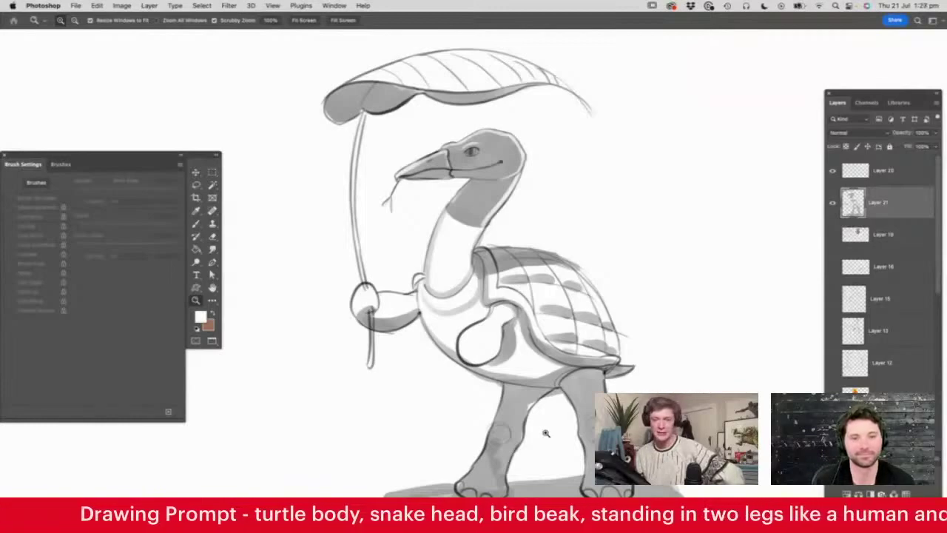
# - Select the topmost layer and choose a small hard brush preset with black for fine detail
pyautogui.moveTo(523, 322); pyautogui.dragTo(499, 329)
pyautogui.moveTo(560, 362); pyautogui.dragTo(569, 361)
pyautogui.scroll(2, 568, 360)
pyautogui.click(880, 177)
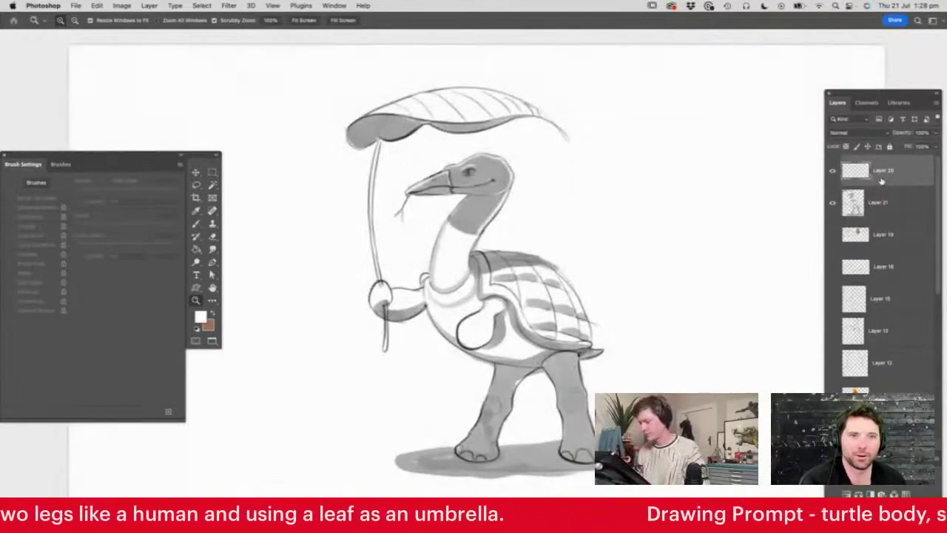
pyautogui.moveTo(473, 154); pyautogui.dragTo(485, 182)
pyautogui.scroll(-3, 619, 194)
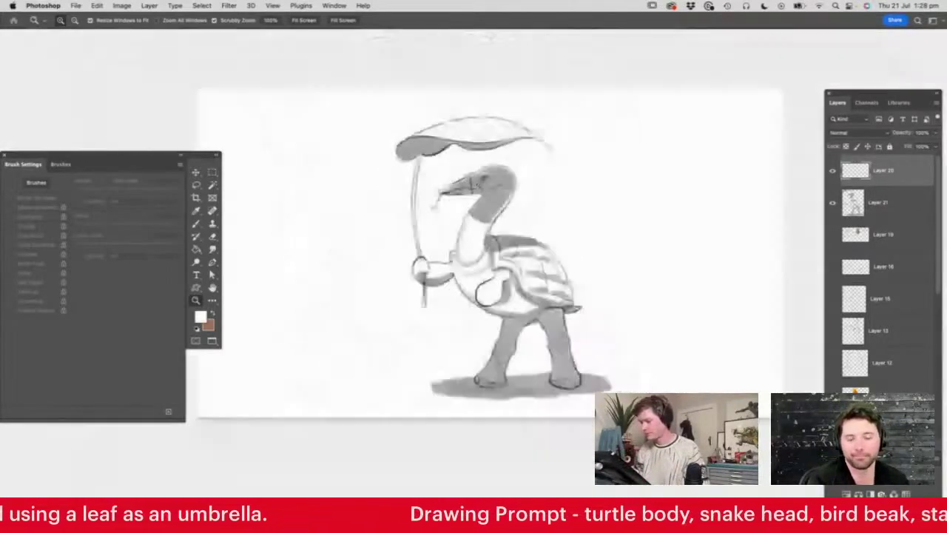
pyautogui.scroll(4, 619, 196)
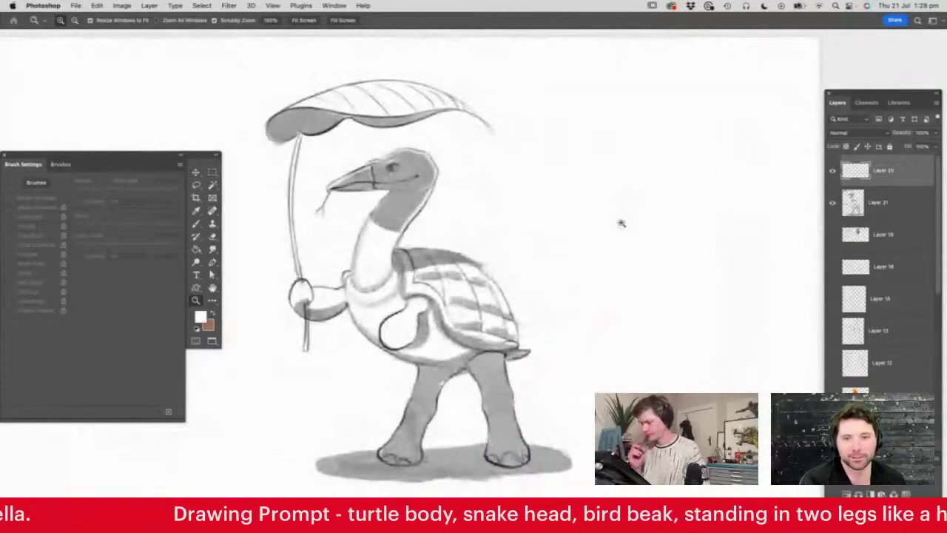
pyautogui.scroll(2, 379, 226)
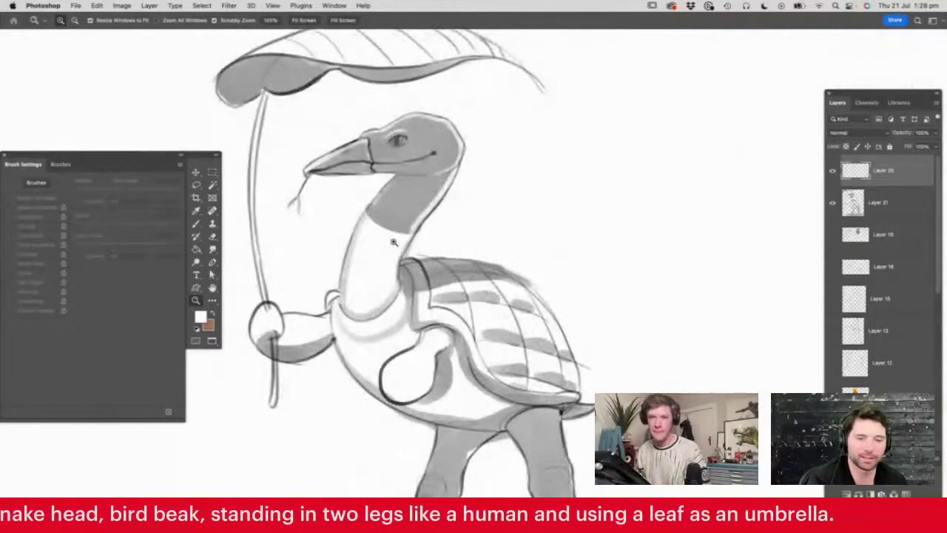
pyautogui.press('b')
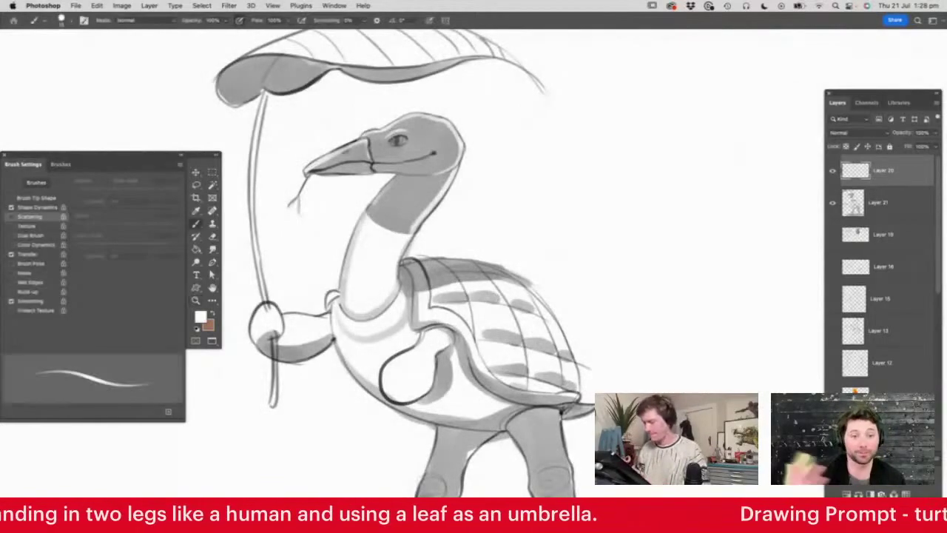
pyautogui.rightClick(402, 256)
pyautogui.click(499, 342)
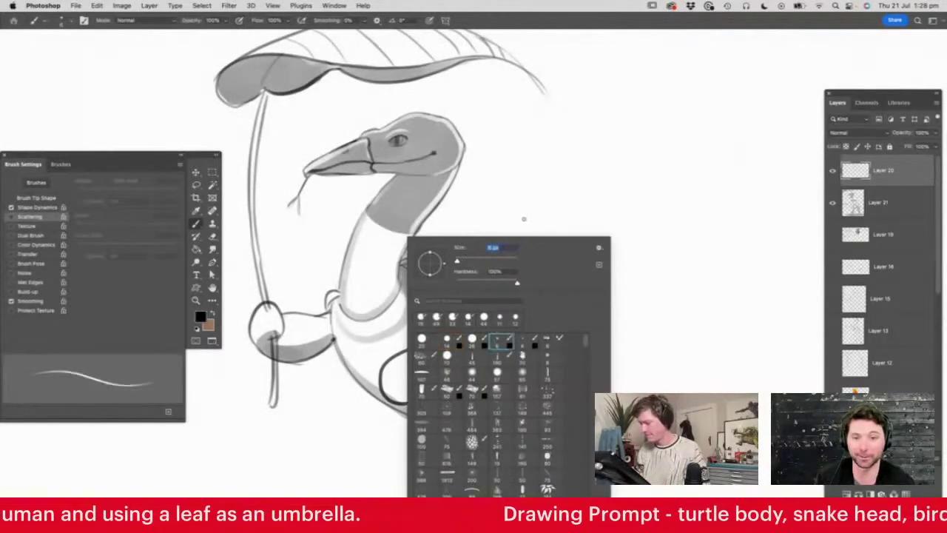
pyautogui.click(522, 219)
# - Draw small black U-shaped scales down the back half of the neck, across the gray and white parts
pyautogui.press('z')
pyautogui.moveTo(386, 195); pyautogui.dragTo(393, 197)
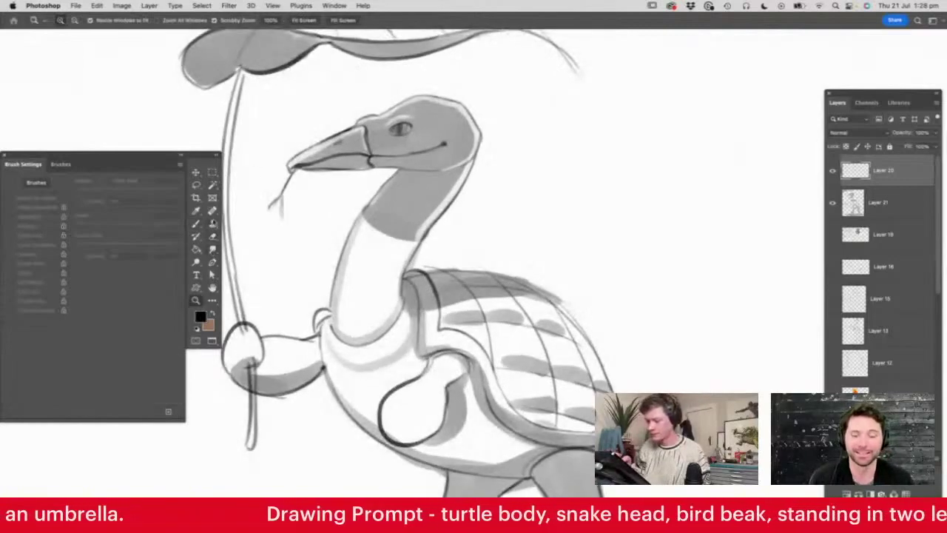
pyautogui.click(198, 224)
pyautogui.click(239, 20)
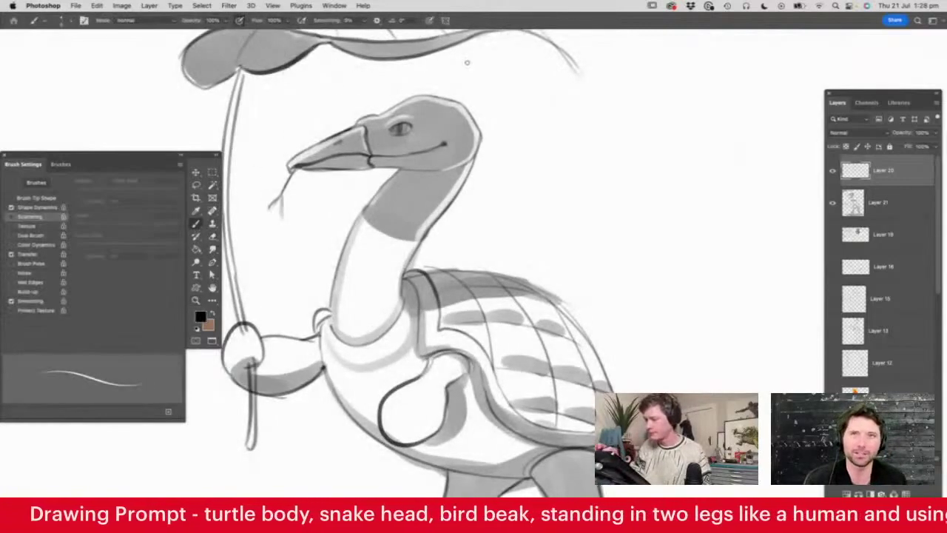
pyautogui.moveTo(406, 192)
pyautogui.mouseDown()
pyautogui.moveTo(407, 202)
pyautogui.moveTo(451, 184)
pyautogui.mouseUp()
pyautogui.press('z')
pyautogui.moveTo(416, 214)
pyautogui.mouseDown()
pyautogui.moveTo(444, 213)
pyautogui.moveTo(420, 213)
pyautogui.mouseUp()
pyautogui.moveTo(398, 229)
pyautogui.mouseDown()
pyautogui.moveTo(374, 260)
pyautogui.moveTo(396, 267)
pyautogui.moveTo(393, 299)
pyautogui.mouseUp()
pyautogui.moveTo(359, 254); pyautogui.dragTo(365, 260)
pyautogui.moveTo(349, 292)
pyautogui.mouseDown()
pyautogui.moveTo(367, 316)
pyautogui.moveTo(382, 318)
pyautogui.moveTo(370, 336)
pyautogui.mouseUp()
pyautogui.moveTo(373, 331)
pyautogui.mouseDown()
pyautogui.moveTo(382, 337)
pyautogui.moveTo(358, 356)
pyautogui.mouseUp()
pyautogui.moveTo(363, 350); pyautogui.dragTo(382, 355)
pyautogui.moveTo(381, 230); pyautogui.dragTo(388, 243)
pyautogui.moveTo(425, 155); pyautogui.dragTo(442, 159)
# - Draw small curved scales over the cheek and the back and crown of the snake head
pyautogui.moveTo(453, 123); pyautogui.dragTo(468, 136)
pyautogui.moveTo(470, 125); pyautogui.dragTo(490, 129)
pyautogui.moveTo(490, 106)
pyautogui.mouseDown()
pyautogui.moveTo(499, 114)
pyautogui.moveTo(502, 96)
pyautogui.mouseUp()
pyautogui.moveTo(463, 63)
pyautogui.mouseDown()
pyautogui.moveTo(459, 87)
pyautogui.moveTo(438, 108)
pyautogui.mouseUp()
pyautogui.moveTo(445, 94); pyautogui.dragTo(453, 99)
pyautogui.moveTo(473, 59)
pyautogui.mouseDown()
pyautogui.moveTo(491, 83)
pyautogui.moveTo(448, 129)
pyautogui.mouseUp()
pyautogui.moveTo(443, 133); pyautogui.dragTo(448, 137)
pyautogui.moveTo(417, 96); pyautogui.dragTo(426, 72)
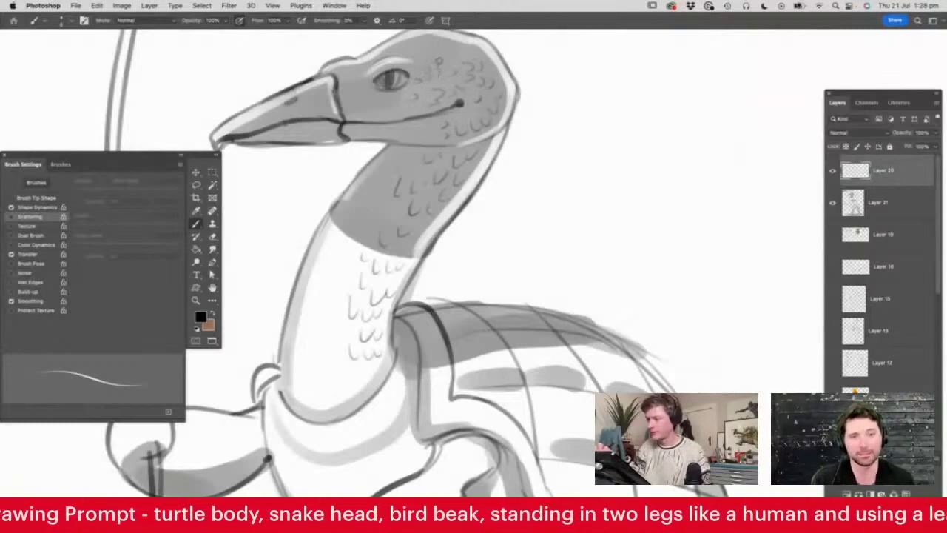
pyautogui.moveTo(459, 58)
pyautogui.mouseDown()
pyautogui.moveTo(487, 62)
pyautogui.moveTo(489, 80)
pyautogui.mouseUp()
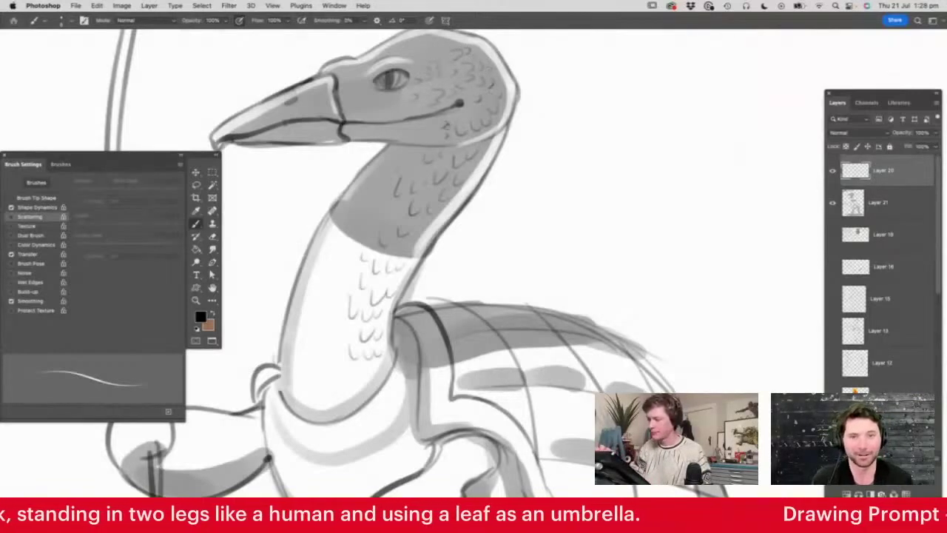
# - Add more scales under the jaw and on the gray upper neck, and along the front edge of the white neck
pyautogui.moveTo(416, 151); pyautogui.dragTo(422, 157)
pyautogui.moveTo(383, 206)
pyautogui.mouseDown()
pyautogui.moveTo(424, 220)
pyautogui.moveTo(446, 214)
pyautogui.mouseUp()
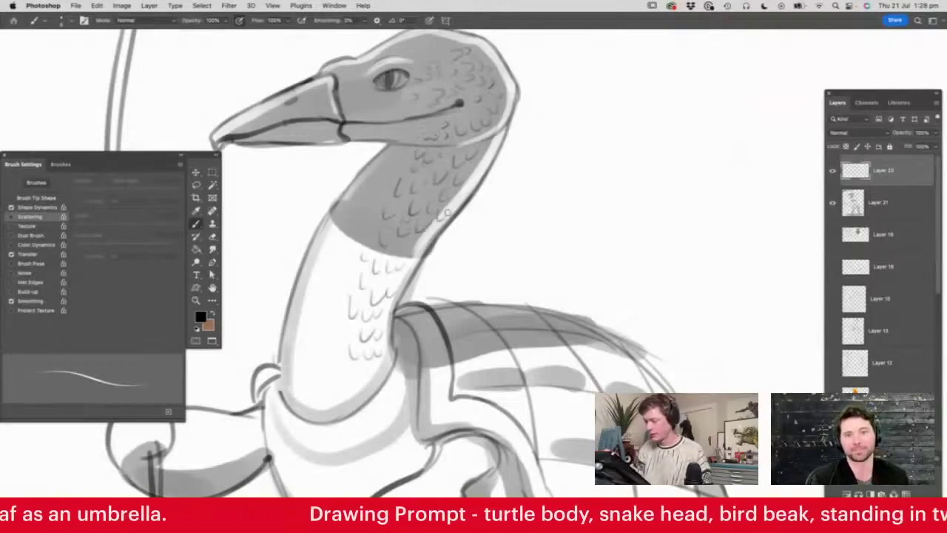
pyautogui.press('z')
pyautogui.moveTo(472, 163); pyautogui.dragTo(427, 181)
pyautogui.moveTo(418, 223); pyautogui.dragTo(452, 243)
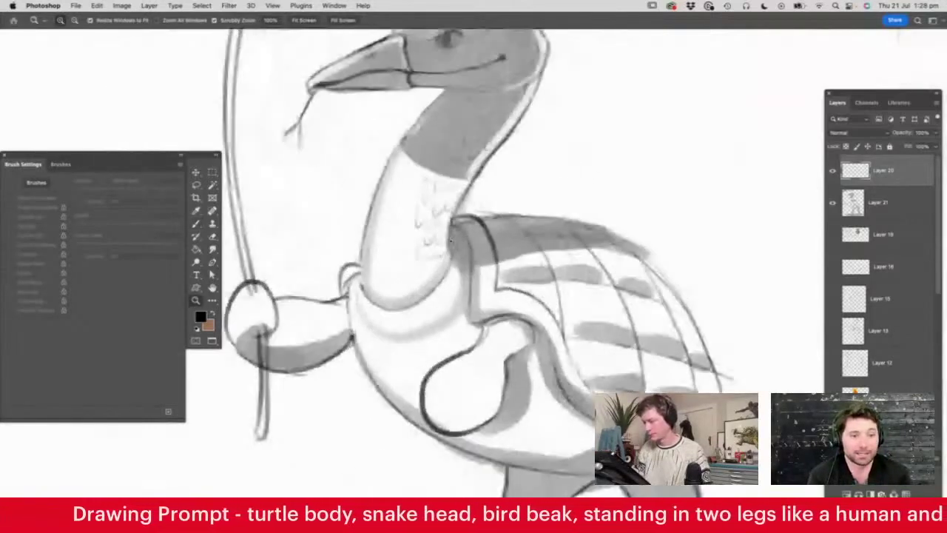
pyautogui.press('b')
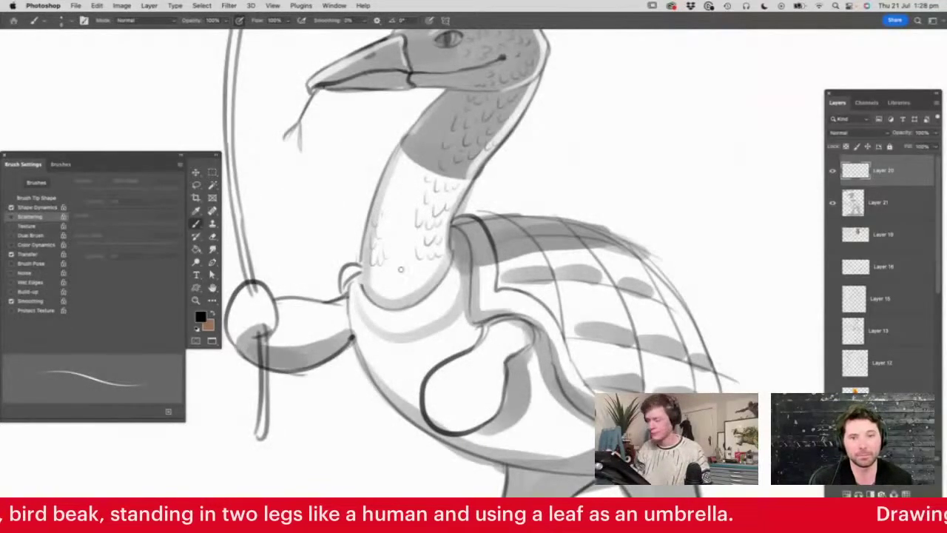
# - Draw rounded scales along the near arm and the wrinkles at its shoulder
pyautogui.moveTo(430, 399)
pyautogui.mouseDown()
pyautogui.moveTo(437, 419)
pyautogui.moveTo(480, 419)
pyautogui.moveTo(443, 379)
pyautogui.moveTo(455, 361)
pyautogui.moveTo(442, 397)
pyautogui.moveTo(449, 410)
pyautogui.mouseUp()
pyautogui.moveTo(454, 372)
pyautogui.mouseDown()
pyautogui.moveTo(480, 344)
pyautogui.moveTo(488, 366)
pyautogui.mouseUp()
pyautogui.moveTo(489, 401)
pyautogui.mouseDown()
pyautogui.moveTo(497, 415)
pyautogui.moveTo(494, 341)
pyautogui.moveTo(503, 370)
pyautogui.mouseUp()
pyautogui.moveTo(494, 336); pyautogui.dragTo(511, 347)
# - Draw rounded scales on the hand holding the leaf stem and along its forearm
pyautogui.moveTo(243, 324)
pyautogui.mouseDown()
pyautogui.moveTo(273, 325)
pyautogui.moveTo(272, 305)
pyautogui.moveTo(253, 298)
pyautogui.moveTo(259, 291)
pyautogui.moveTo(247, 296)
pyautogui.mouseUp()
pyautogui.press('e')
pyautogui.press('b')
pyautogui.moveTo(272, 341)
pyautogui.mouseDown()
pyautogui.moveTo(284, 337)
pyautogui.moveTo(302, 353)
pyautogui.moveTo(321, 340)
pyautogui.mouseUp()
pyautogui.moveTo(334, 339)
pyautogui.mouseDown()
pyautogui.moveTo(323, 306)
pyautogui.moveTo(335, 304)
pyautogui.mouseUp()
pyautogui.click(322, 296)
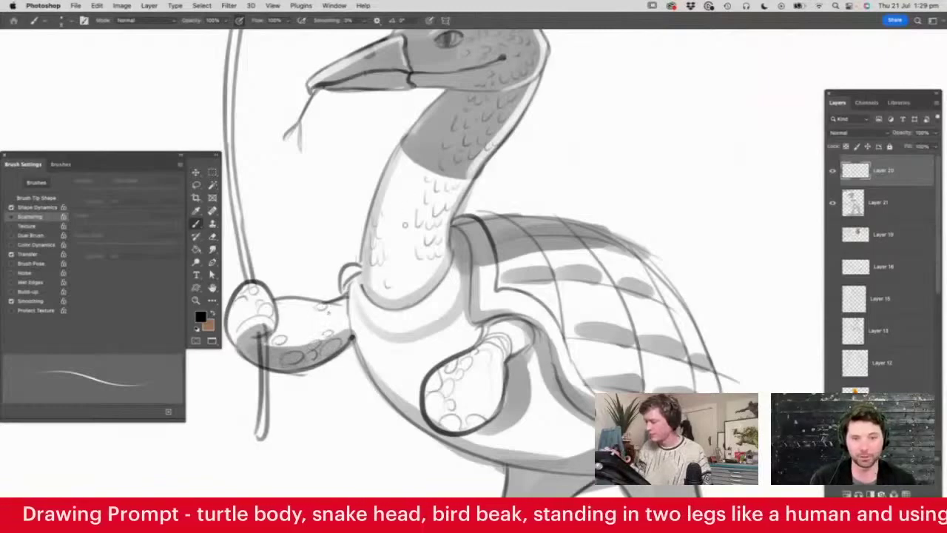
# - Add light detail strokes along the collar below the neck and on the far shoulder
pyautogui.moveTo(375, 330)
pyautogui.mouseDown()
pyautogui.moveTo(444, 333)
pyautogui.moveTo(467, 268)
pyautogui.moveTo(459, 309)
pyautogui.mouseUp()
pyautogui.moveTo(346, 270); pyautogui.dragTo(360, 253)
pyautogui.press('z')
pyautogui.moveTo(417, 207); pyautogui.dragTo(342, 211)
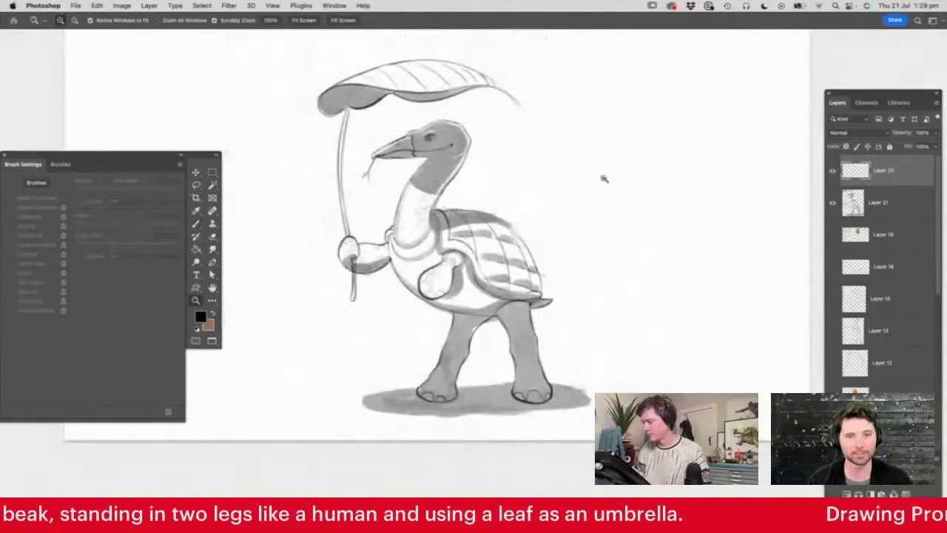
pyautogui.moveTo(552, 199); pyautogui.dragTo(540, 238)
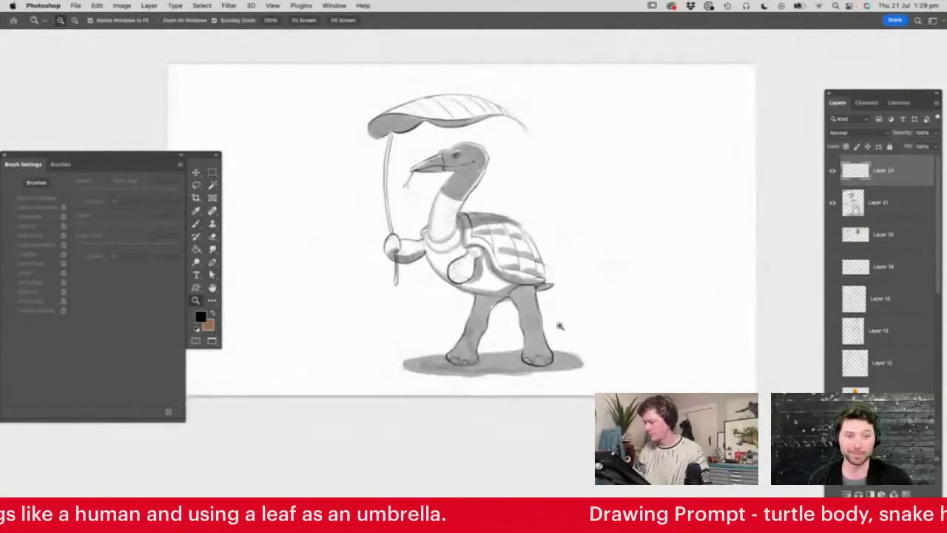
# - Enlarge the brush slightly and sketch a ground line with grass tufts behind the creature's feet
pyautogui.moveTo(558, 322); pyautogui.dragTo(590, 334)
pyautogui.press('b')
pyautogui.rightClick(446, 304)
pyautogui.moveTo(499, 263); pyautogui.dragTo(503, 262)
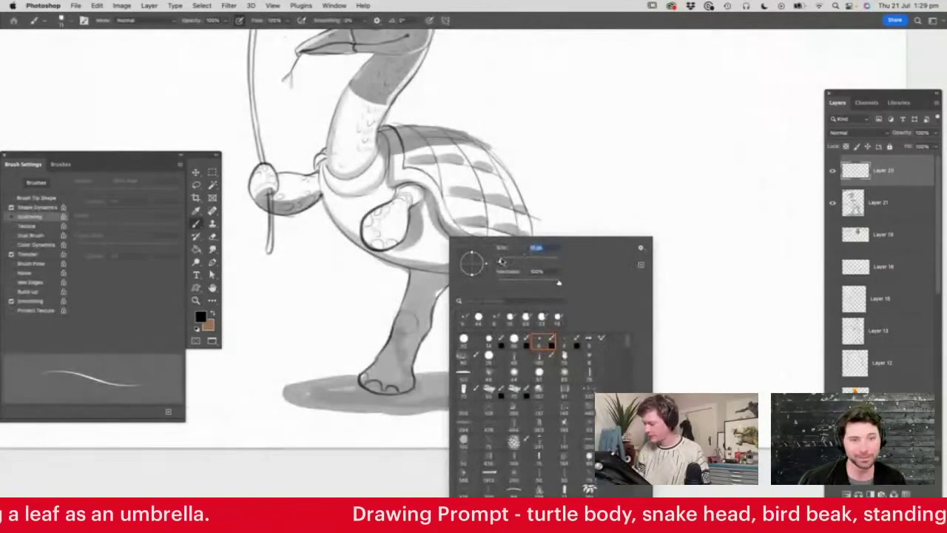
pyautogui.click(431, 343)
pyautogui.moveTo(418, 349)
pyautogui.mouseDown()
pyautogui.moveTo(549, 325)
pyautogui.moveTo(588, 343)
pyautogui.moveTo(686, 342)
pyautogui.mouseUp()
pyautogui.moveTo(386, 332); pyautogui.dragTo(275, 347)
# - Outline a tall rounded mound behind the shell and a lower bushy outline behind the legs
pyautogui.press('z')
pyautogui.moveTo(560, 286); pyautogui.dragTo(512, 287)
pyautogui.moveTo(555, 237)
pyautogui.mouseDown()
pyautogui.moveTo(578, 245)
pyautogui.moveTo(530, 247)
pyautogui.moveTo(574, 199)
pyautogui.moveTo(671, 357)
pyautogui.mouseUp()
pyautogui.press('b')
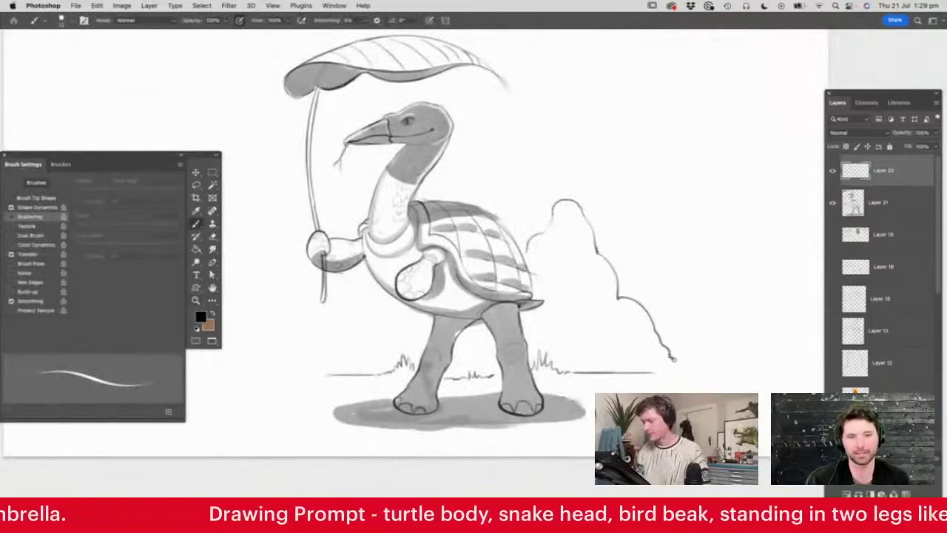
pyautogui.moveTo(422, 327); pyautogui.dragTo(318, 361)
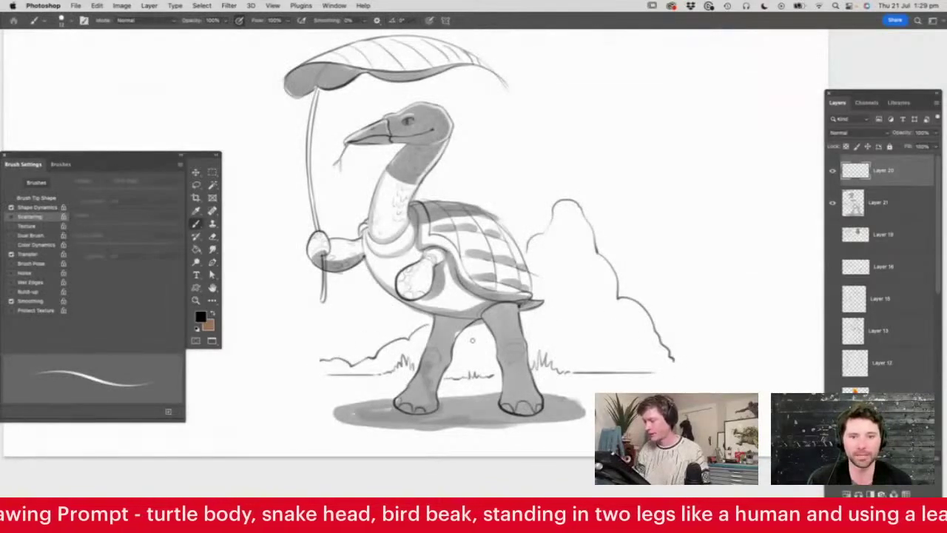
pyautogui.press('z')
pyautogui.moveTo(477, 351); pyautogui.dragTo(455, 351)
pyautogui.moveTo(400, 301)
pyautogui.mouseDown()
pyautogui.moveTo(423, 332)
pyautogui.moveTo(473, 354)
pyautogui.mouseUp()
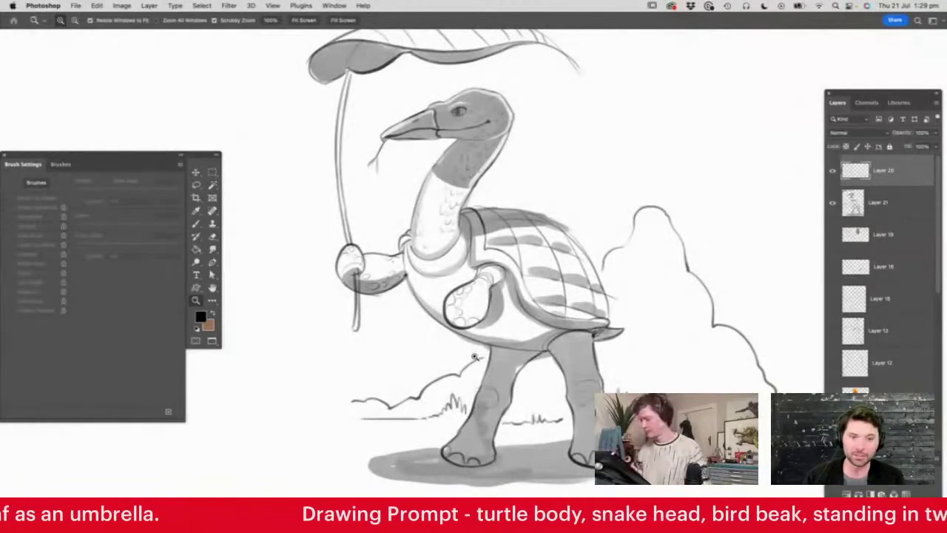
# - Draw two flowers with stems and leaves growing from the tall mound behind the creature
pyautogui.press('b')
pyautogui.moveTo(655, 201)
pyautogui.mouseDown()
pyautogui.moveTo(657, 164)
pyautogui.moveTo(670, 157)
pyautogui.moveTo(654, 181)
pyautogui.moveTo(648, 167)
pyautogui.mouseUp()
pyautogui.moveTo(682, 235)
pyautogui.mouseDown()
pyautogui.moveTo(717, 204)
pyautogui.moveTo(704, 219)
pyautogui.moveTo(702, 208)
pyautogui.mouseUp()
pyautogui.moveTo(679, 237)
pyautogui.mouseDown()
pyautogui.moveTo(708, 229)
pyautogui.moveTo(682, 235)
pyautogui.moveTo(687, 205)
pyautogui.mouseUp()
pyautogui.moveTo(687, 205); pyautogui.dragTo(694, 221)
pyautogui.moveTo(656, 190)
pyautogui.mouseDown()
pyautogui.moveTo(684, 176)
pyautogui.moveTo(657, 193)
pyautogui.moveTo(645, 184)
pyautogui.mouseUp()
pyautogui.moveTo(642, 259); pyautogui.dragTo(562, 260)
pyautogui.moveTo(686, 274); pyautogui.dragTo(714, 274)
# - Add an extra scale mark in the middle of the white lower neck
pyautogui.moveTo(493, 139); pyautogui.dragTo(567, 188)
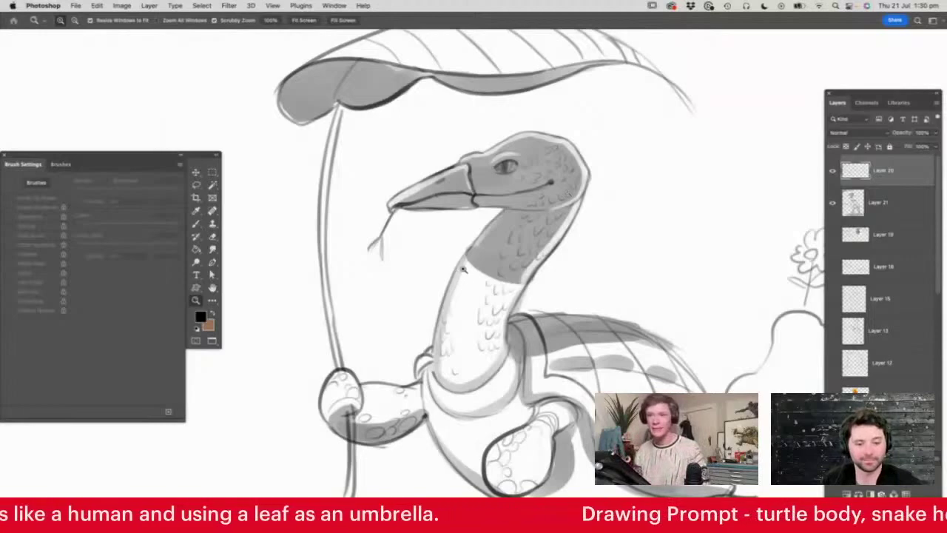
pyautogui.moveTo(450, 235); pyautogui.dragTo(429, 244)
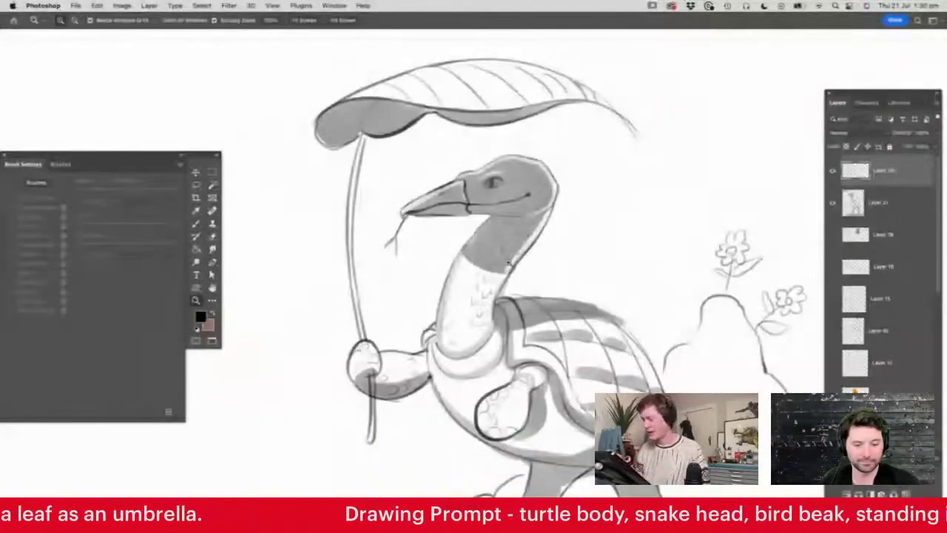
pyautogui.moveTo(467, 310)
pyautogui.mouseDown()
pyautogui.moveTo(484, 302)
pyautogui.moveTo(482, 330)
pyautogui.mouseUp()
pyautogui.press('b')
pyautogui.press('z')
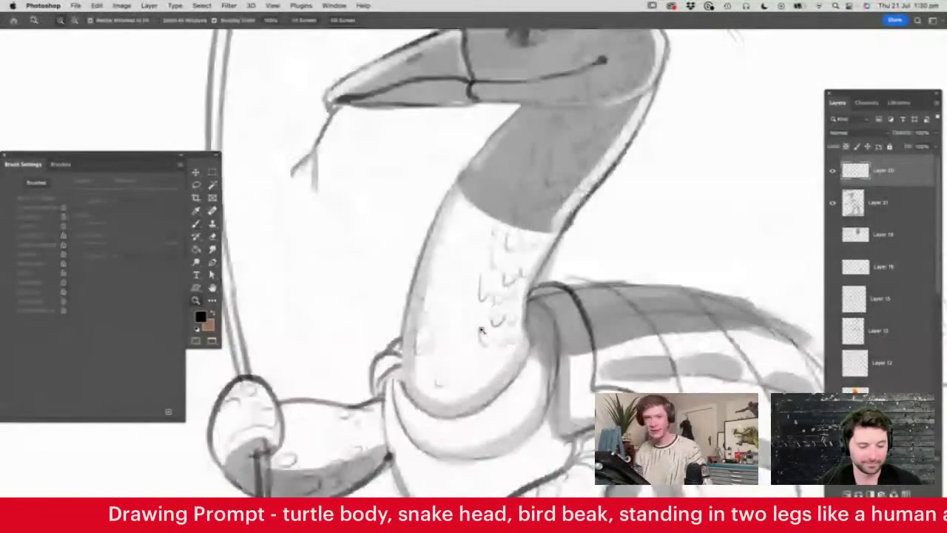
pyautogui.press('b')
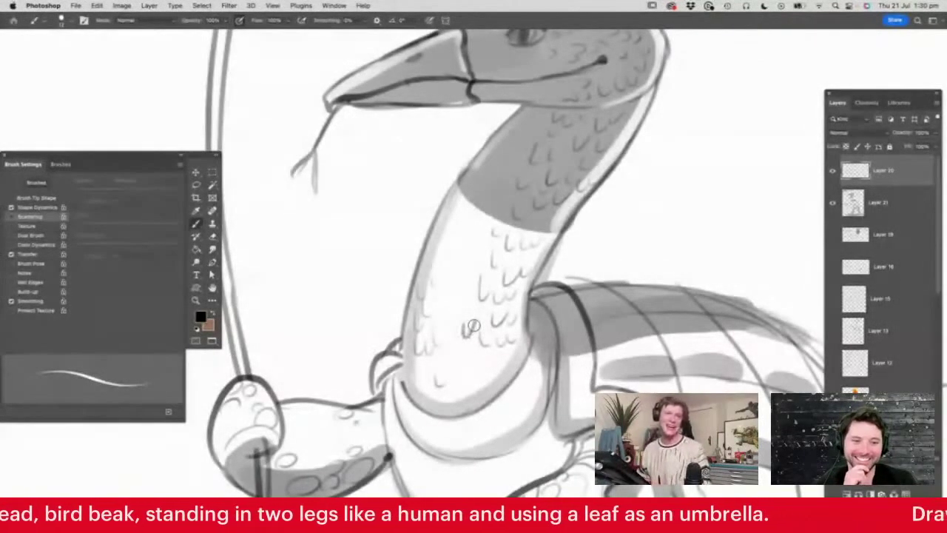
pyautogui.press('z')
pyautogui.moveTo(493, 267); pyautogui.dragTo(474, 269)
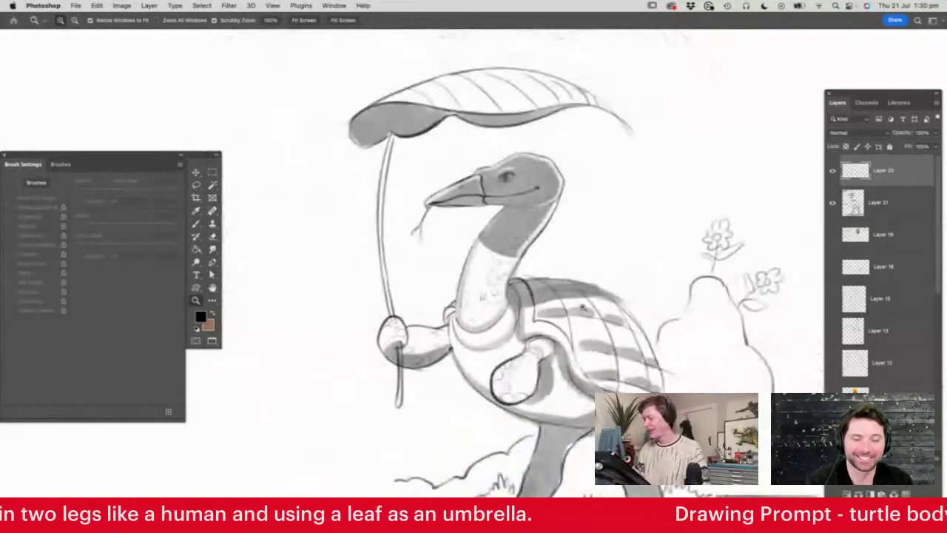
pyautogui.moveTo(652, 358); pyautogui.dragTo(655, 360)
pyautogui.click(654, 360)
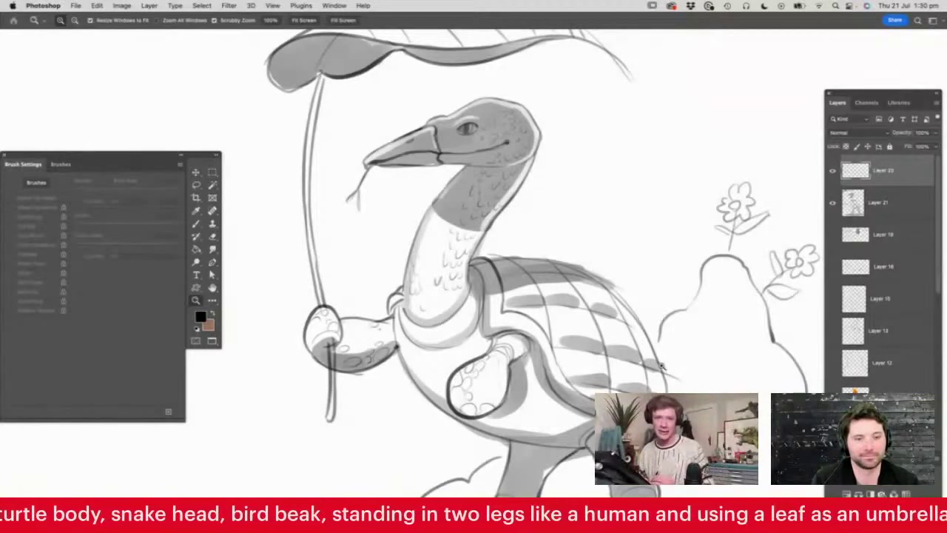
pyautogui.moveTo(466, 300); pyautogui.dragTo(456, 301)
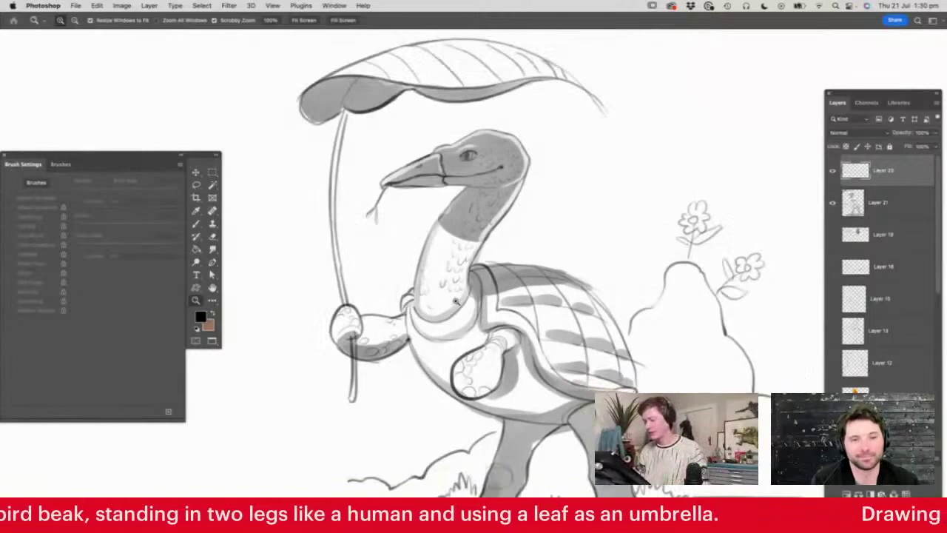
pyautogui.scroll(-2, 456, 301)
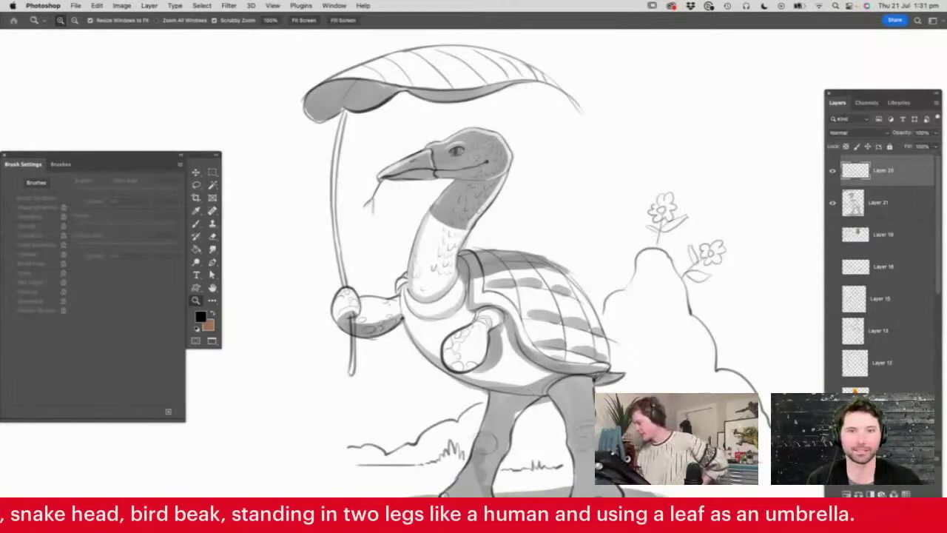
# - Add a new empty layer on top and merge Layer 20 with the background details down into Layer 21
pyautogui.click(905, 494)
pyautogui.click(832, 234)
pyautogui.click(832, 235)
pyautogui.click(832, 234)
pyautogui.moveTo(831, 204); pyautogui.dragTo(832, 236)
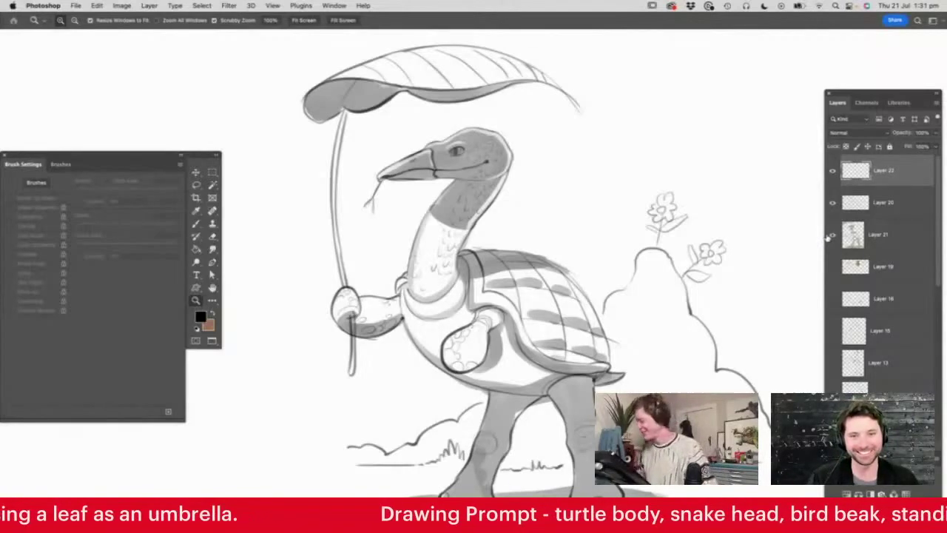
pyautogui.click(892, 205)
pyautogui.press('super+e')
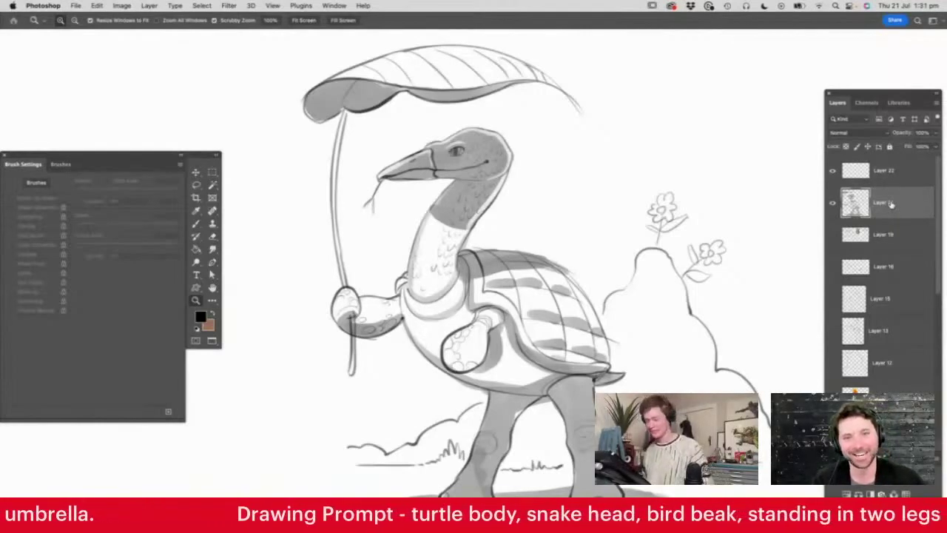
# - Hide the finished turtle sketch on Layer 21 and make the empty top layer active for a new drawing
pyautogui.moveTo(478, 272)
pyautogui.mouseDown()
pyautogui.moveTo(467, 274)
pyautogui.moveTo(476, 278)
pyautogui.mouseUp()
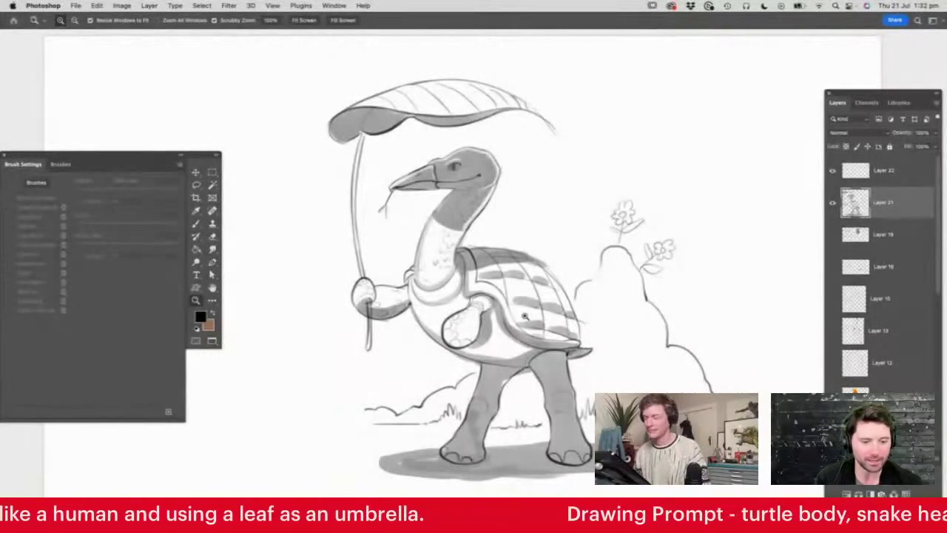
pyautogui.click(832, 204)
pyautogui.click(849, 175)
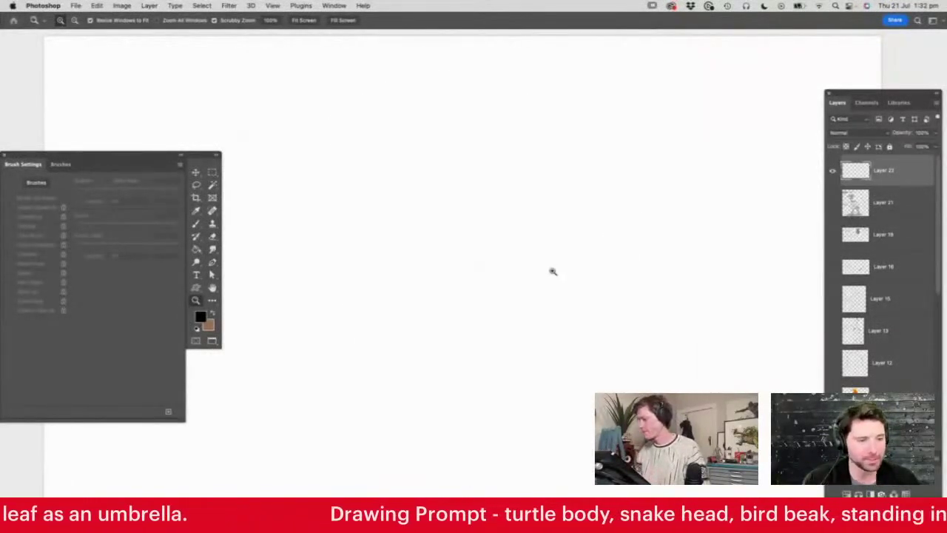
pyautogui.moveTo(567, 266); pyautogui.dragTo(582, 278)
pyautogui.moveTo(502, 262); pyautogui.dragTo(520, 296)
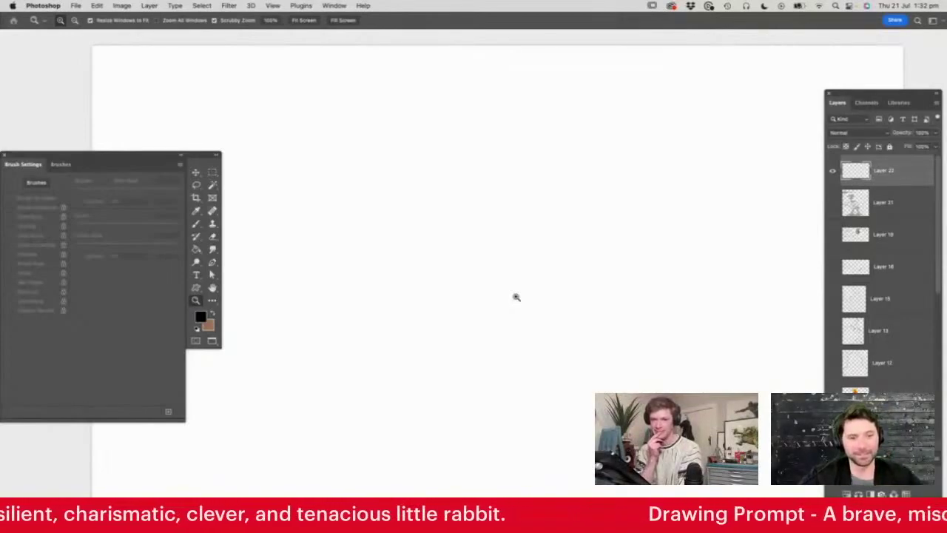
# - Choose a small hard round brush preset and make its opacity respond to pen pressure
pyautogui.press('b')
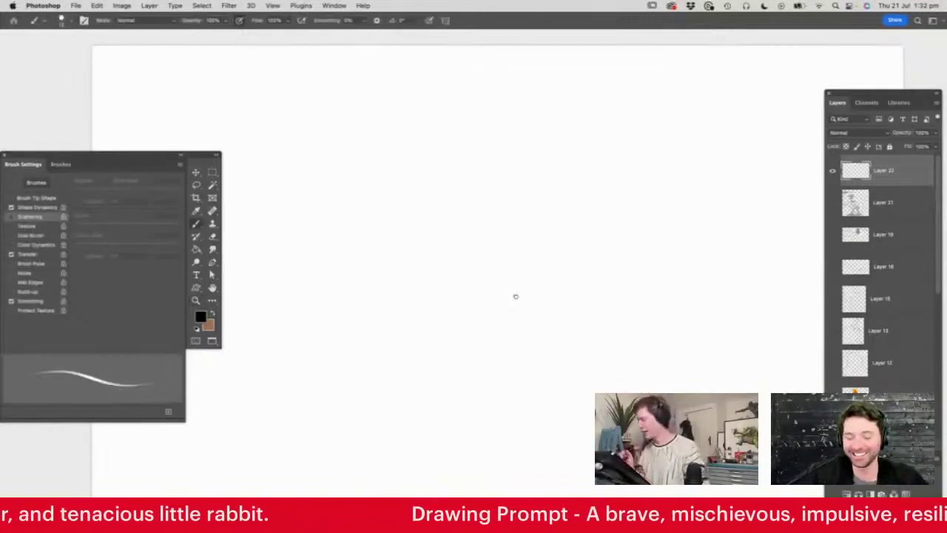
pyautogui.press('z')
pyautogui.moveTo(378, 212)
pyautogui.mouseDown()
pyautogui.moveTo(394, 202)
pyautogui.moveTo(386, 190)
pyautogui.mouseUp()
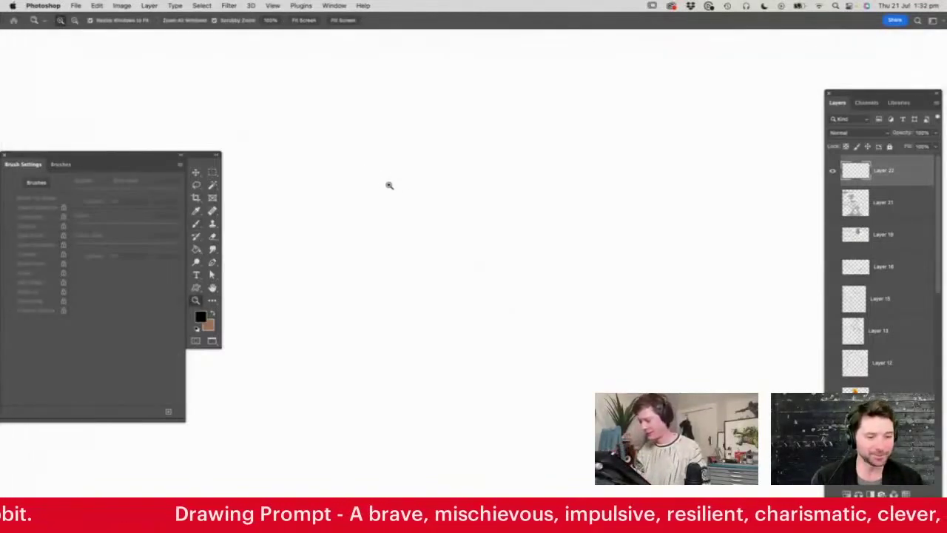
pyautogui.press('b')
pyautogui.rightClick(374, 219)
pyautogui.click(471, 324)
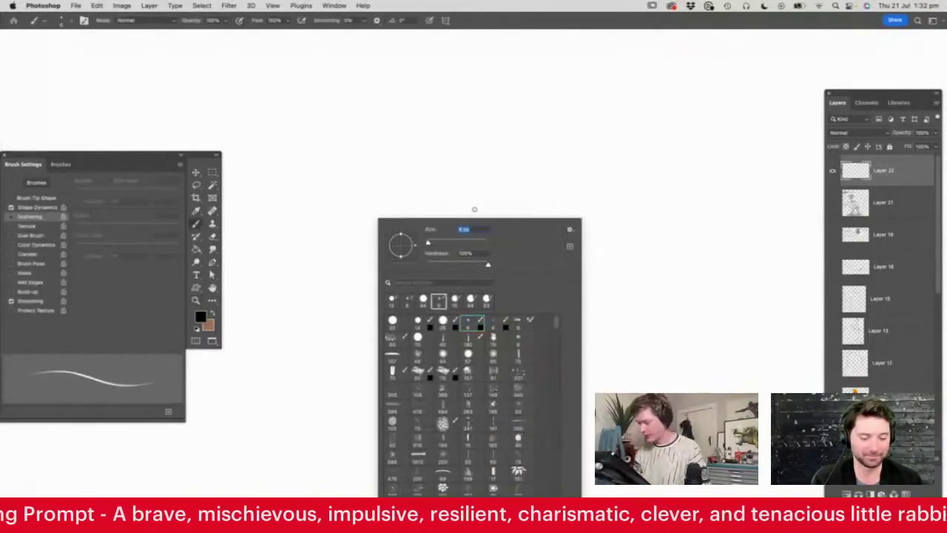
pyautogui.click(486, 169)
pyautogui.click(239, 21)
# - Sketch a rabbit's head in side view facing left, with a rounded skull, an eye and two tall ears
pyautogui.moveTo(356, 173)
pyautogui.mouseDown()
pyautogui.moveTo(412, 143)
pyautogui.moveTo(447, 151)
pyautogui.moveTo(346, 183)
pyautogui.moveTo(330, 204)
pyautogui.moveTo(352, 236)
pyautogui.moveTo(339, 225)
pyautogui.moveTo(406, 251)
pyautogui.moveTo(379, 241)
pyautogui.moveTo(425, 244)
pyautogui.moveTo(446, 229)
pyautogui.mouseUp()
pyautogui.moveTo(454, 157); pyautogui.dragTo(461, 202)
pyautogui.press('z')
pyautogui.click(425, 131)
pyautogui.moveTo(471, 302)
pyautogui.mouseDown()
pyautogui.moveTo(449, 207)
pyautogui.moveTo(435, 211)
pyautogui.moveTo(505, 258)
pyautogui.moveTo(456, 290)
pyautogui.moveTo(496, 278)
pyautogui.mouseUp()
pyautogui.press('b')
pyautogui.moveTo(515, 326)
pyautogui.mouseDown()
pyautogui.moveTo(531, 215)
pyautogui.moveTo(522, 224)
pyautogui.moveTo(494, 40)
pyautogui.moveTo(486, 47)
pyautogui.moveTo(473, 32)
pyautogui.moveTo(455, 142)
pyautogui.moveTo(483, 268)
pyautogui.moveTo(265, 90)
pyautogui.moveTo(267, 165)
pyautogui.moveTo(398, 273)
pyautogui.mouseUp()
pyautogui.moveTo(489, 262)
pyautogui.mouseDown()
pyautogui.moveTo(467, 101)
pyautogui.moveTo(502, 248)
pyautogui.mouseUp()
pyautogui.moveTo(419, 268)
pyautogui.mouseDown()
pyautogui.moveTo(335, 162)
pyautogui.moveTo(271, 152)
pyautogui.mouseUp()
# - Sketch the rabbit's muzzle, nose and nostril, and erase the stray lines around the front of the snout
pyautogui.moveTo(376, 320)
pyautogui.mouseDown()
pyautogui.moveTo(408, 290)
pyautogui.moveTo(422, 299)
pyautogui.mouseUp()
pyautogui.moveTo(351, 290)
pyautogui.mouseDown()
pyautogui.moveTo(333, 320)
pyautogui.moveTo(352, 293)
pyautogui.moveTo(429, 299)
pyautogui.moveTo(387, 301)
pyautogui.moveTo(379, 324)
pyautogui.moveTo(412, 296)
pyautogui.moveTo(379, 326)
pyautogui.moveTo(411, 327)
pyautogui.moveTo(426, 305)
pyautogui.moveTo(389, 311)
pyautogui.moveTo(403, 326)
pyautogui.mouseUp()
pyautogui.moveTo(392, 298)
pyautogui.mouseDown()
pyautogui.moveTo(386, 309)
pyautogui.moveTo(416, 322)
pyautogui.mouseUp()
pyautogui.moveTo(346, 296); pyautogui.dragTo(342, 318)
pyautogui.press('e')
pyautogui.moveTo(350, 284)
pyautogui.mouseDown()
pyautogui.moveTo(399, 247)
pyautogui.moveTo(355, 265)
pyautogui.moveTo(342, 324)
pyautogui.moveTo(312, 332)
pyautogui.moveTo(312, 365)
pyautogui.mouseUp()
pyautogui.press('b')
pyautogui.moveTo(340, 297); pyautogui.dragTo(348, 292)
pyautogui.press('z')
pyautogui.moveTo(432, 256); pyautogui.dragTo(366, 265)
pyautogui.moveTo(422, 279); pyautogui.dragTo(453, 285)
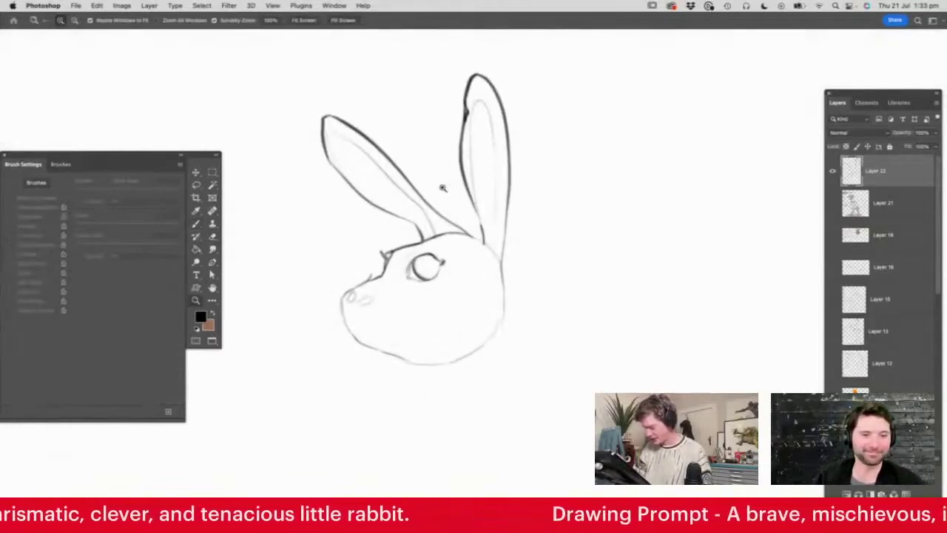
# - Select the rabbit's eye and brow area with the Lasso and shift it slightly lower on the head
pyautogui.press('l')
pyautogui.moveTo(442, 251)
pyautogui.mouseDown()
pyautogui.moveTo(417, 302)
pyautogui.moveTo(384, 293)
pyautogui.moveTo(414, 245)
pyautogui.mouseUp()
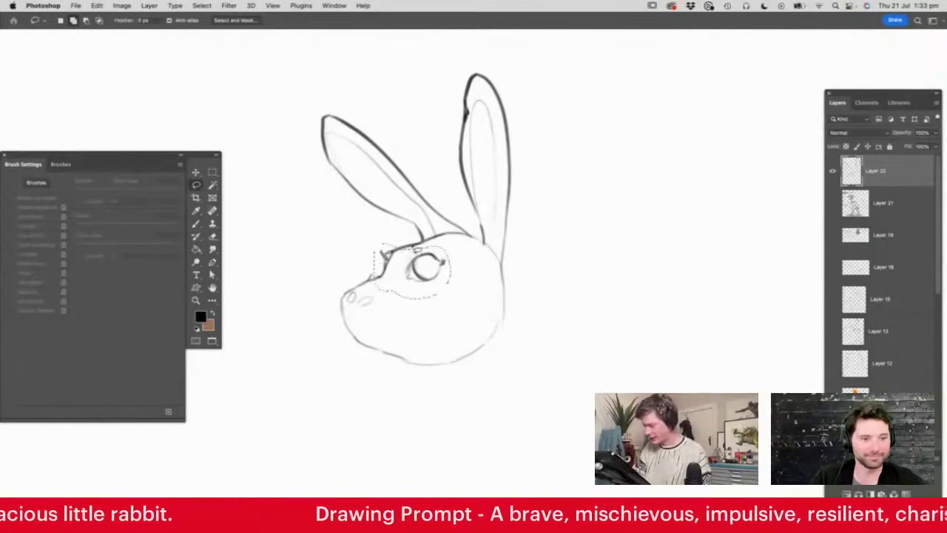
pyautogui.press('v')
pyautogui.moveTo(438, 275)
pyautogui.mouseDown()
pyautogui.moveTo(437, 284)
pyautogui.moveTo(403, 250)
pyautogui.moveTo(442, 231)
pyautogui.mouseUp()
pyautogui.hotkey('ctrl', 'd')
# - Redraw the bridge of the nose from brow to snout and add a light contour in front of the eye
pyautogui.press('l')
pyautogui.press('z')
pyautogui.click(397, 258)
pyautogui.press('e')
pyautogui.press('b')
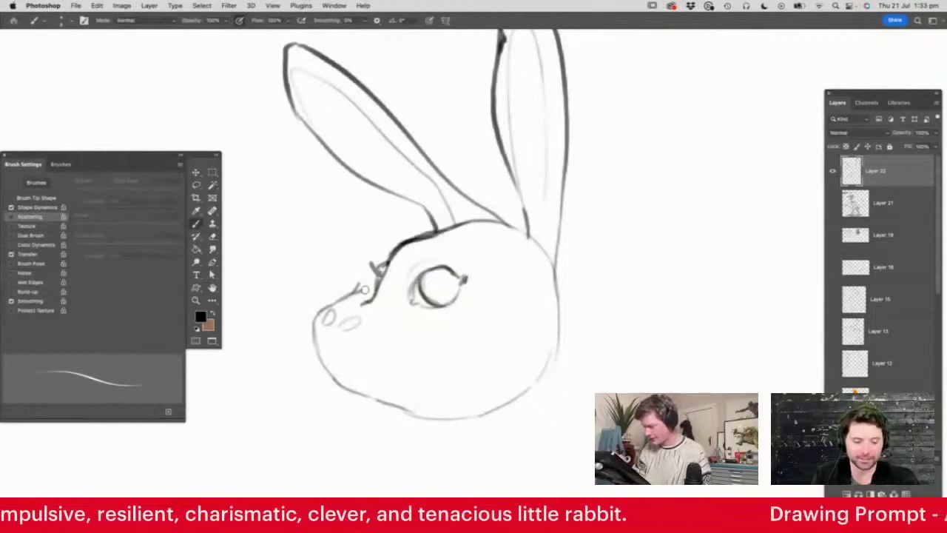
pyautogui.moveTo(378, 286)
pyautogui.mouseDown()
pyautogui.moveTo(405, 259)
pyautogui.moveTo(390, 226)
pyautogui.moveTo(388, 279)
pyautogui.moveTo(368, 290)
pyautogui.moveTo(390, 274)
pyautogui.moveTo(404, 315)
pyautogui.mouseUp()
pyautogui.press('e')
pyautogui.press('b')
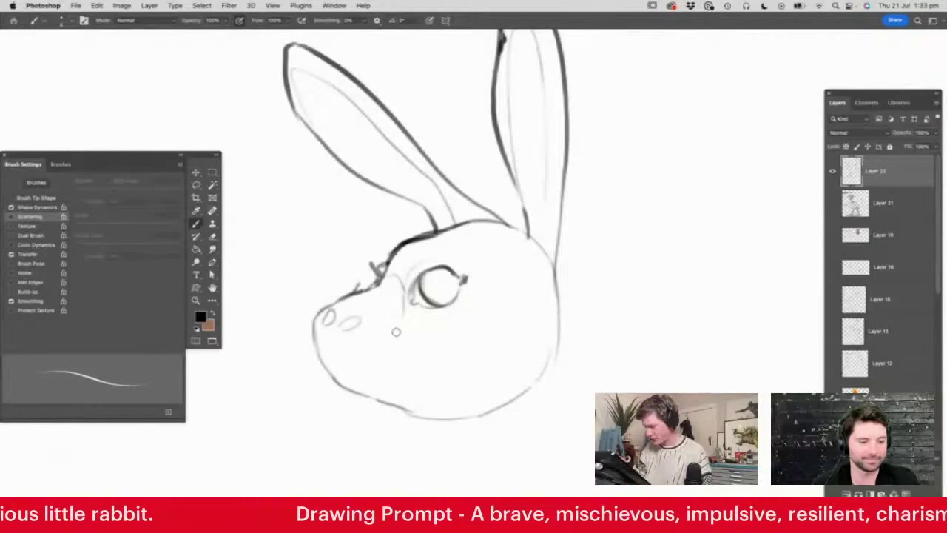
# - Draw a short smiling mouth and a firmer muzzle outline, erasing the old line in front of the snout
pyautogui.moveTo(329, 349)
pyautogui.mouseDown()
pyautogui.moveTo(344, 383)
pyautogui.moveTo(336, 369)
pyautogui.moveTo(380, 387)
pyautogui.moveTo(342, 373)
pyautogui.moveTo(391, 378)
pyautogui.moveTo(407, 365)
pyautogui.moveTo(387, 379)
pyautogui.moveTo(396, 354)
pyautogui.mouseUp()
pyautogui.press('e')
pyautogui.press('b')
pyautogui.moveTo(342, 373); pyautogui.dragTo(396, 370)
pyautogui.moveTo(353, 294)
pyautogui.mouseDown()
pyautogui.moveTo(321, 329)
pyautogui.moveTo(333, 373)
pyautogui.mouseUp()
pyautogui.press('e')
pyautogui.moveTo(310, 329); pyautogui.dragTo(316, 355)
pyautogui.press('z')
pyautogui.moveTo(432, 298)
pyautogui.mouseDown()
pyautogui.moveTo(462, 343)
pyautogui.moveTo(426, 313)
pyautogui.mouseUp()
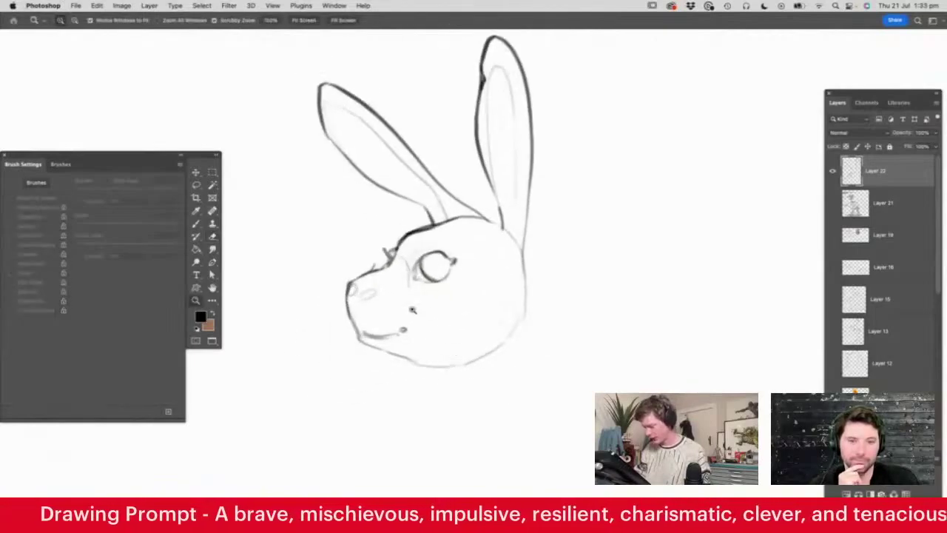
# - Add fur tufts under the rabbit's chin and at the back of its cheek
pyautogui.press('b')
pyautogui.moveTo(393, 353); pyautogui.dragTo(439, 371)
pyautogui.moveTo(523, 246)
pyautogui.mouseDown()
pyautogui.moveTo(522, 330)
pyautogui.moveTo(504, 340)
pyautogui.mouseUp()
pyautogui.moveTo(425, 363); pyautogui.dragTo(471, 365)
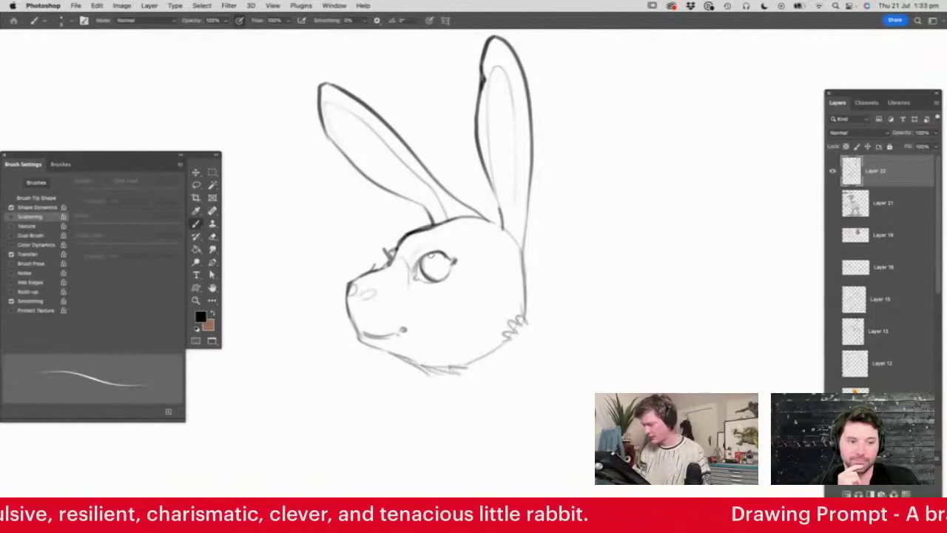
# - Shade a dark pupil into the rabbit's eye, adjust the eye as a selection, and deselect it
pyautogui.moveTo(422, 258)
pyautogui.mouseDown()
pyautogui.moveTo(444, 267)
pyautogui.moveTo(408, 289)
pyautogui.moveTo(470, 255)
pyautogui.moveTo(474, 241)
pyautogui.moveTo(465, 243)
pyautogui.mouseUp()
pyautogui.press('l')
pyautogui.press('v')
pyautogui.press('Return')
pyautogui.press('m')
pyautogui.press('super+d')
# - Draw the rabbit's eyebrows above the eye and along the edge of the forehead
pyautogui.press('z')
pyautogui.moveTo(532, 191)
pyautogui.mouseDown()
pyautogui.moveTo(476, 216)
pyautogui.moveTo(563, 219)
pyautogui.mouseUp()
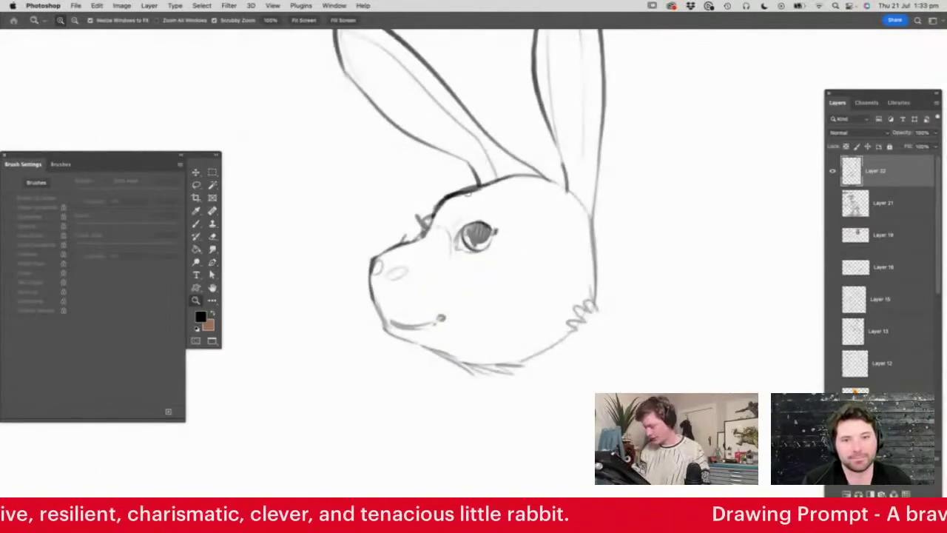
pyautogui.press('b')
pyautogui.moveTo(437, 199)
pyautogui.mouseDown()
pyautogui.moveTo(459, 189)
pyautogui.moveTo(437, 185)
pyautogui.mouseUp()
# - Sketch the rabbit's upright seated body below the head, with back, chest, near arm, rounded haunch and long feet
pyautogui.press('z')
pyautogui.moveTo(558, 262); pyautogui.dragTo(578, 257)
pyautogui.press('b')
pyautogui.moveTo(509, 197)
pyautogui.mouseDown()
pyautogui.moveTo(509, 216)
pyautogui.moveTo(454, 271)
pyautogui.moveTo(456, 300)
pyautogui.mouseUp()
pyautogui.moveTo(510, 214); pyautogui.dragTo(556, 355)
pyautogui.moveTo(453, 269); pyautogui.dragTo(470, 360)
pyautogui.moveTo(547, 322); pyautogui.dragTo(491, 309)
pyautogui.moveTo(482, 334)
pyautogui.mouseDown()
pyautogui.moveTo(489, 367)
pyautogui.moveTo(447, 404)
pyautogui.moveTo(481, 403)
pyautogui.moveTo(547, 378)
pyautogui.mouseUp()
pyautogui.moveTo(434, 308)
pyautogui.mouseDown()
pyautogui.moveTo(453, 364)
pyautogui.moveTo(399, 370)
pyautogui.moveTo(444, 378)
pyautogui.moveTo(489, 369)
pyautogui.mouseUp()
# - Draw a jacket collar and open front edges over the rabbit's neck and chest
pyautogui.scroll(2, 480, 256)
pyautogui.moveTo(479, 258)
pyautogui.mouseDown()
pyautogui.moveTo(444, 328)
pyautogui.moveTo(495, 302)
pyautogui.moveTo(452, 278)
pyautogui.mouseUp()
pyautogui.press('e')
pyautogui.press('b')
pyautogui.moveTo(527, 201)
pyautogui.mouseDown()
pyautogui.moveTo(467, 252)
pyautogui.moveTo(453, 226)
pyautogui.moveTo(446, 259)
pyautogui.mouseUp()
pyautogui.moveTo(444, 225)
pyautogui.mouseDown()
pyautogui.moveTo(463, 237)
pyautogui.moveTo(465, 287)
pyautogui.mouseUp()
pyautogui.moveTo(456, 253); pyautogui.dragTo(455, 285)
# - Draw the jacket's back edge, hem and pointed tail flap, and erase the stray line beside the lower back
pyautogui.moveTo(530, 211); pyautogui.dragTo(580, 324)
pyautogui.moveTo(466, 317)
pyautogui.mouseDown()
pyautogui.moveTo(479, 369)
pyautogui.moveTo(568, 332)
pyautogui.moveTo(582, 344)
pyautogui.mouseUp()
pyautogui.moveTo(583, 344)
pyautogui.mouseDown()
pyautogui.moveTo(598, 321)
pyautogui.moveTo(572, 315)
pyautogui.moveTo(577, 331)
pyautogui.mouseUp()
pyautogui.press('e')
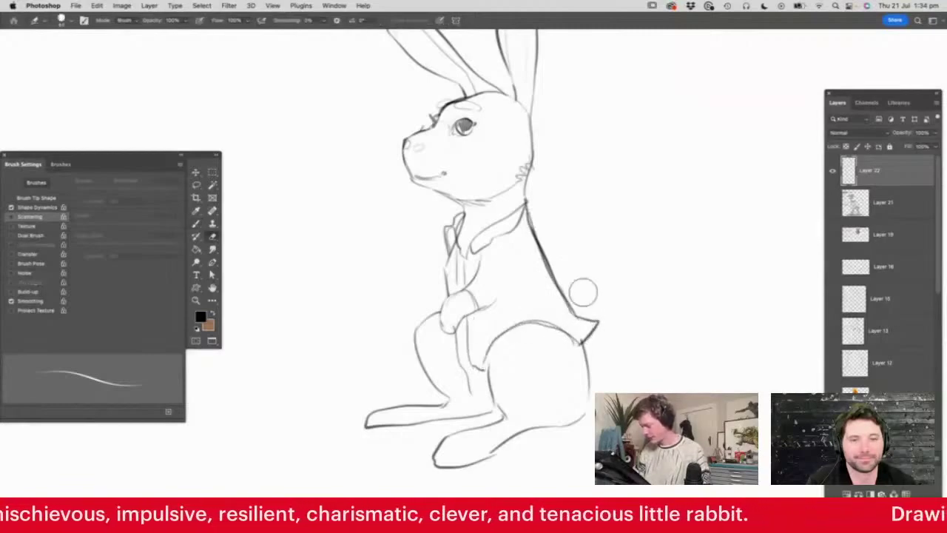
pyautogui.moveTo(572, 299); pyautogui.dragTo(593, 311)
pyautogui.press('b')
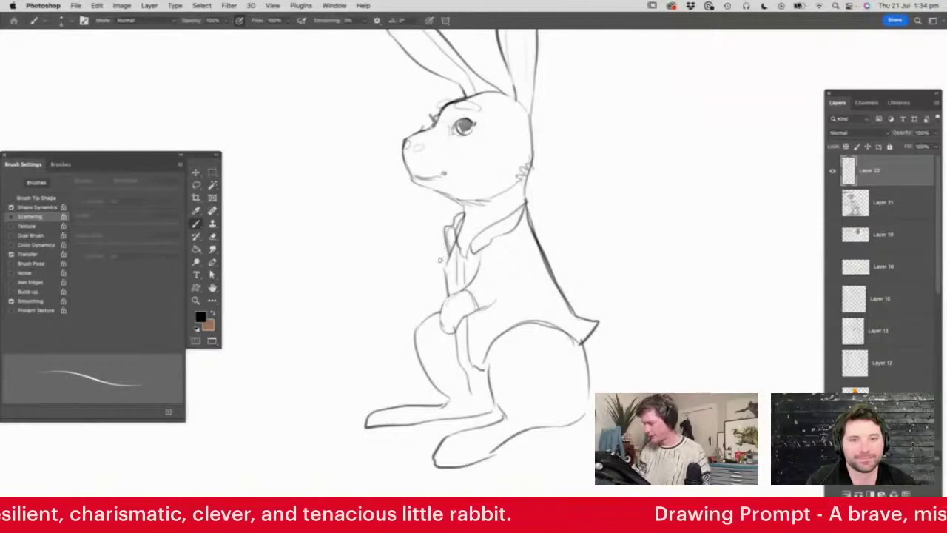
# - Draw the rabbit's far arm with a rounded paw in front of the chest, undoing unwanted strokes
pyautogui.moveTo(441, 257)
pyautogui.mouseDown()
pyautogui.moveTo(427, 303)
pyautogui.moveTo(450, 278)
pyautogui.moveTo(432, 276)
pyautogui.moveTo(443, 290)
pyautogui.moveTo(413, 279)
pyautogui.moveTo(448, 242)
pyautogui.mouseUp()
pyautogui.press('super+z')
pyautogui.press('super+z')
pyautogui.press('z')
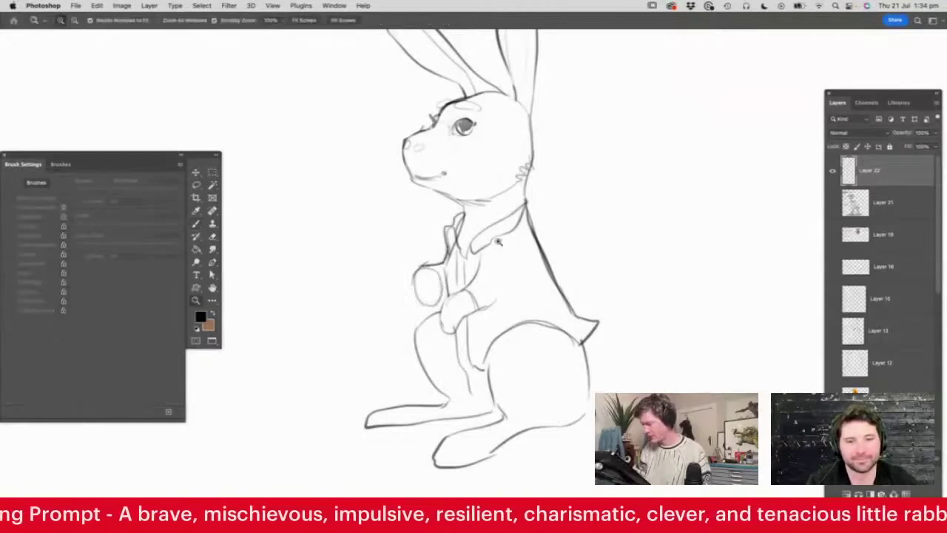
# - Add a pointed bushy tail behind the rabbit's haunch
pyautogui.moveTo(477, 275); pyautogui.dragTo(414, 325)
pyautogui.moveTo(497, 282)
pyautogui.mouseDown()
pyautogui.moveTo(551, 279)
pyautogui.moveTo(547, 315)
pyautogui.moveTo(515, 327)
pyautogui.moveTo(538, 326)
pyautogui.moveTo(541, 281)
pyautogui.mouseUp()
pyautogui.press('b')
pyautogui.press('z')
pyautogui.moveTo(493, 321); pyautogui.dragTo(448, 323)
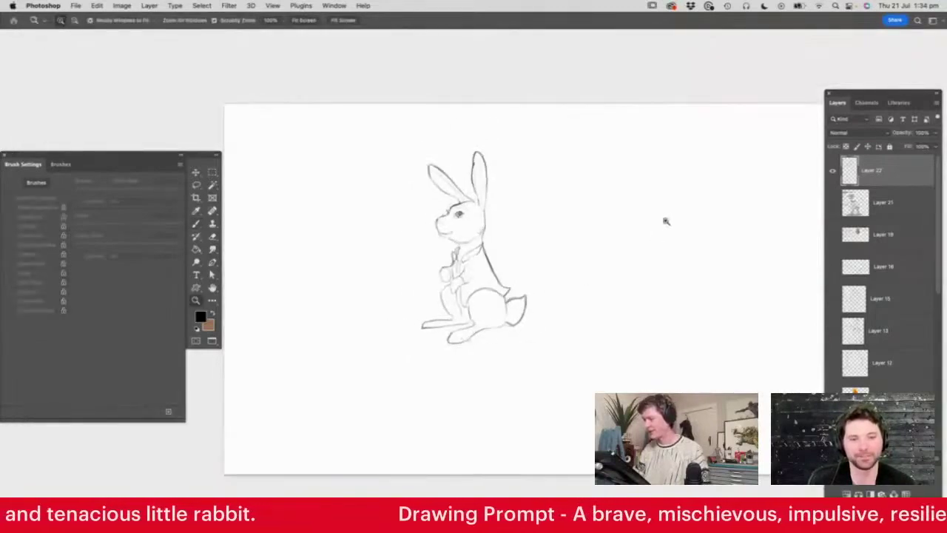
# - Select the rabbit's head and ears, scale them down slightly, and reposition them over the body
pyautogui.click(540, 224)
pyautogui.moveTo(450, 244)
pyautogui.mouseDown()
pyautogui.moveTo(484, 186)
pyautogui.moveTo(410, 75)
pyautogui.moveTo(341, 185)
pyautogui.moveTo(377, 256)
pyautogui.moveTo(412, 259)
pyautogui.mouseUp()
pyautogui.press('super+t')
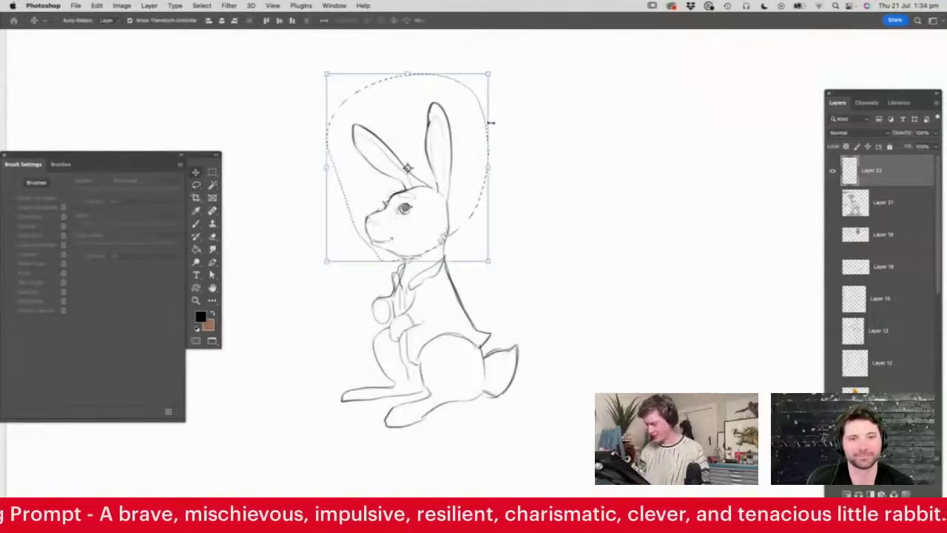
pyautogui.moveTo(489, 76); pyautogui.dragTo(480, 82)
pyautogui.moveTo(468, 133); pyautogui.dragTo(462, 132)
pyautogui.press('Return')
pyautogui.press('super+d')
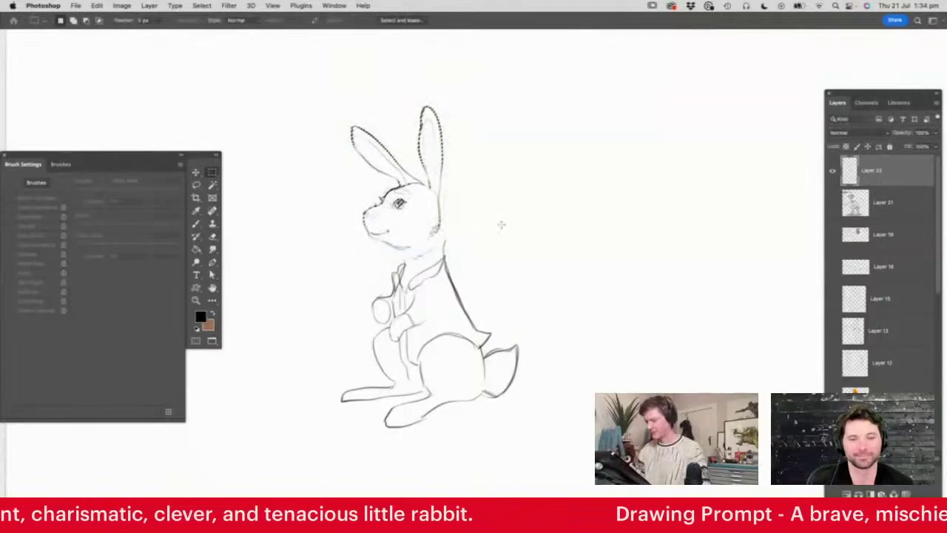
# - Redraw the neck lines so the smaller head joins the jacket collar
pyautogui.press('b')
pyautogui.scroll(3, 477, 240)
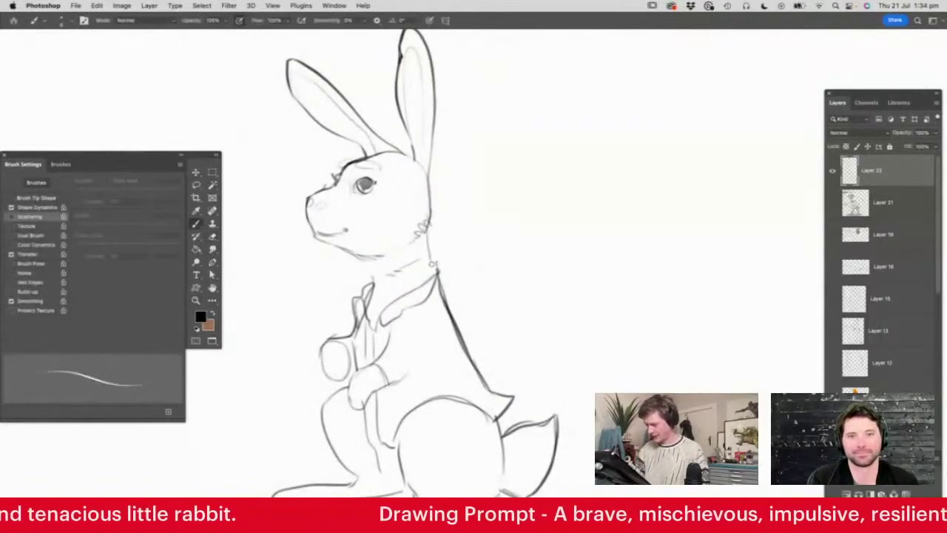
pyautogui.press('z')
pyautogui.moveTo(405, 278); pyautogui.dragTo(355, 287)
pyautogui.moveTo(511, 289); pyautogui.dragTo(527, 309)
pyautogui.moveTo(655, 279); pyautogui.dragTo(652, 296)
# - Sketch the wide, tapering head outline of a second rabbit to the right of the first
pyautogui.press('b')
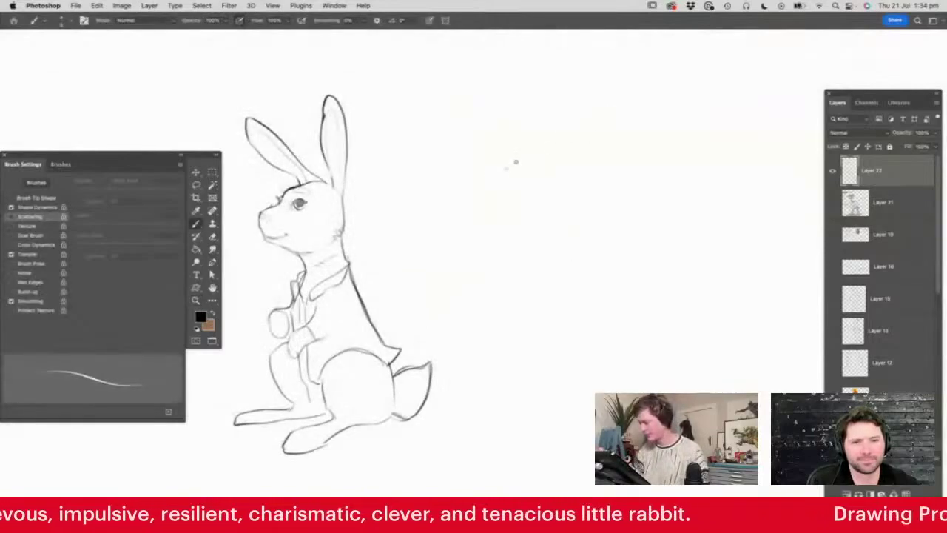
pyautogui.moveTo(505, 169); pyautogui.dragTo(580, 166)
pyautogui.moveTo(480, 189)
pyautogui.mouseDown()
pyautogui.moveTo(532, 242)
pyautogui.moveTo(565, 173)
pyautogui.moveTo(593, 176)
pyautogui.moveTo(587, 210)
pyautogui.moveTo(566, 238)
pyautogui.mouseUp()
pyautogui.press('super+space')
pyautogui.moveTo(541, 179); pyautogui.dragTo(564, 125)
# - Draw the second rabbit's large eyes, central nose and small open mouth inside the head outline
pyautogui.moveTo(506, 188); pyautogui.dragTo(536, 184)
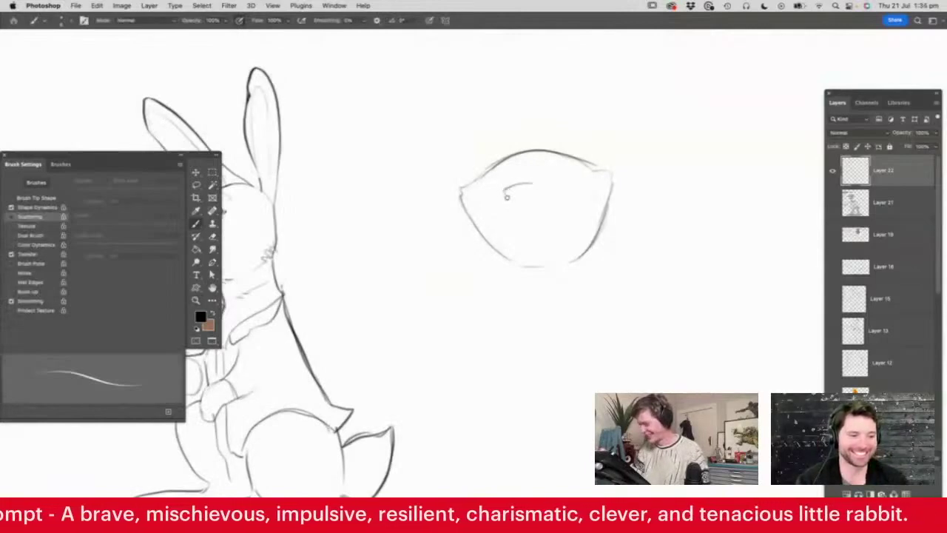
pyautogui.moveTo(549, 183)
pyautogui.mouseDown()
pyautogui.moveTo(574, 165)
pyautogui.moveTo(587, 193)
pyautogui.mouseUp()
pyautogui.moveTo(505, 162)
pyautogui.mouseDown()
pyautogui.moveTo(509, 189)
pyautogui.moveTo(482, 194)
pyautogui.moveTo(496, 196)
pyautogui.mouseUp()
pyautogui.moveTo(529, 169); pyautogui.dragTo(547, 189)
pyautogui.moveTo(515, 215)
pyautogui.mouseDown()
pyautogui.moveTo(552, 203)
pyautogui.moveTo(553, 226)
pyautogui.moveTo(527, 218)
pyautogui.mouseUp()
pyautogui.keyDown('alt'); pyautogui.keyDown('super'); pyautogui.click(540, 303); pyautogui.keyUp('super'); pyautogui.keyUp('alt')
pyautogui.keyDown('super'); pyautogui.click(583, 182); pyautogui.keyUp('super')
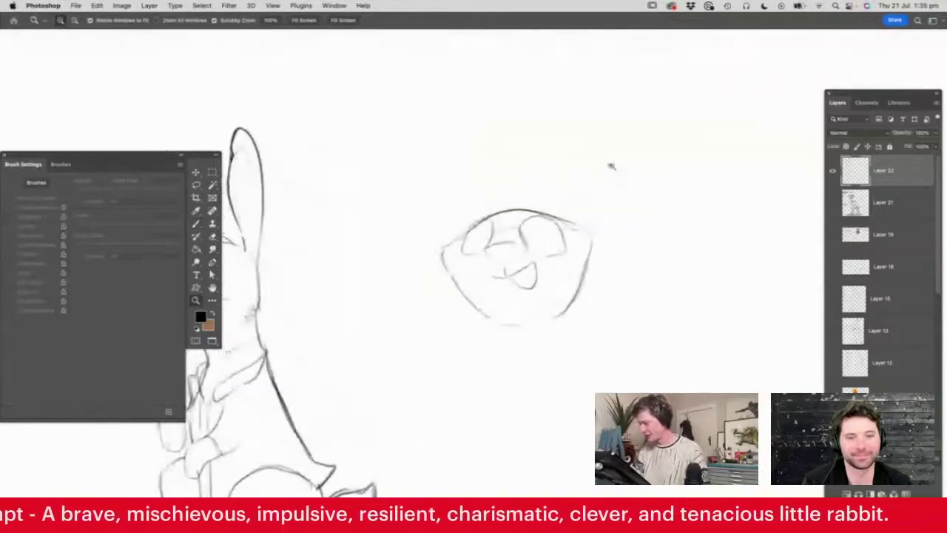
# - Draw two long, spread ears rising from the top of the second rabbit's head
pyautogui.moveTo(548, 212)
pyautogui.mouseDown()
pyautogui.moveTo(590, 71)
pyautogui.moveTo(630, 108)
pyautogui.moveTo(581, 231)
pyautogui.mouseUp()
pyautogui.moveTo(492, 213)
pyautogui.mouseDown()
pyautogui.moveTo(408, 104)
pyautogui.moveTo(368, 125)
pyautogui.moveTo(363, 114)
pyautogui.moveTo(402, 176)
pyautogui.moveTo(453, 226)
pyautogui.mouseUp()
pyautogui.scroll(2, 554, 213)
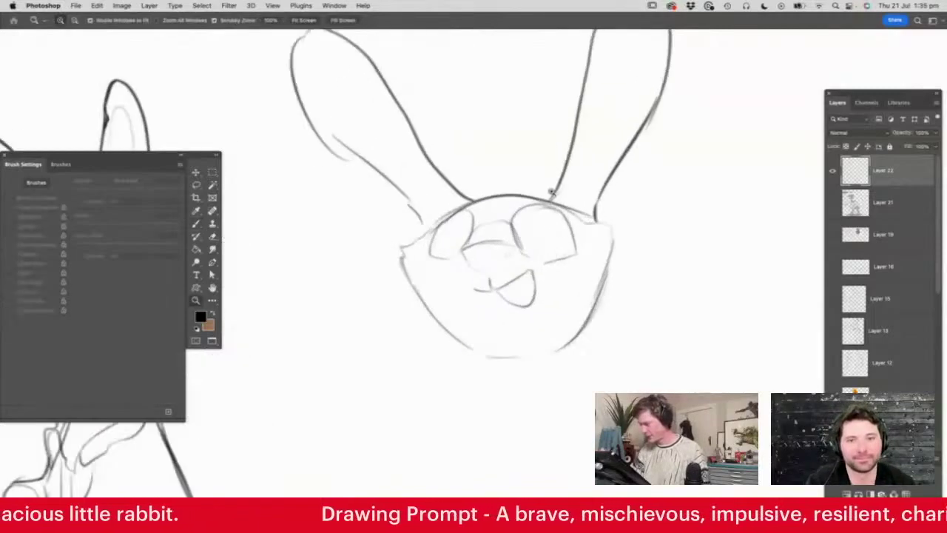
# - Go over the second rabbit's eyes and nose with bolder lines and refine the side of its face
pyautogui.rightClick(545, 171)
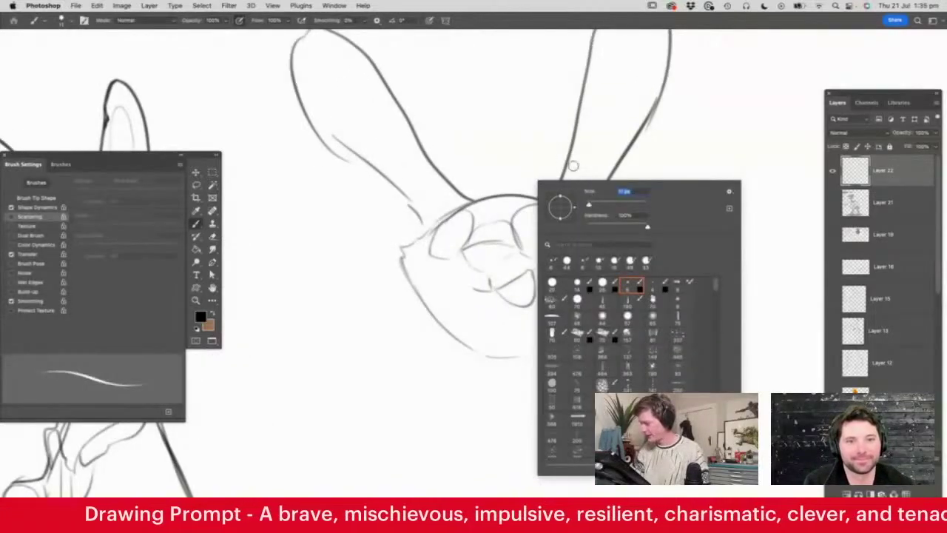
pyautogui.click(579, 175)
pyautogui.moveTo(516, 238)
pyautogui.mouseDown()
pyautogui.moveTo(553, 209)
pyautogui.moveTo(578, 231)
pyautogui.moveTo(571, 222)
pyautogui.moveTo(521, 251)
pyautogui.mouseUp()
pyautogui.moveTo(545, 261); pyautogui.dragTo(574, 255)
pyautogui.moveTo(466, 240)
pyautogui.mouseDown()
pyautogui.moveTo(499, 248)
pyautogui.moveTo(464, 247)
pyautogui.moveTo(506, 251)
pyautogui.moveTo(462, 253)
pyautogui.moveTo(487, 263)
pyautogui.moveTo(518, 244)
pyautogui.mouseUp()
pyautogui.moveTo(449, 273); pyautogui.dragTo(448, 309)
pyautogui.moveTo(592, 216); pyautogui.dragTo(550, 260)
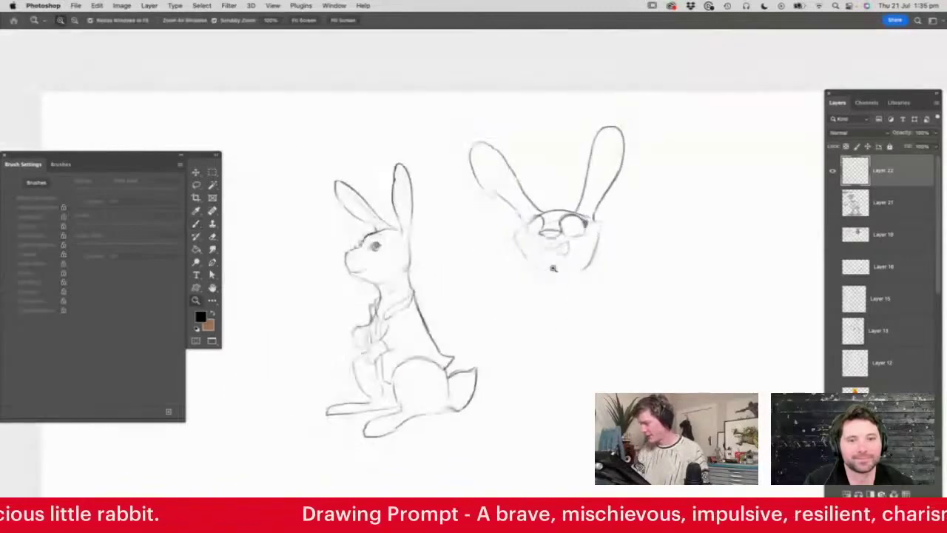
# - Sketch the second rabbit's leaning torso with neck, back and chest lines, plus two arms reaching forward
pyautogui.moveTo(569, 314); pyautogui.dragTo(594, 327)
pyautogui.moveTo(531, 259); pyautogui.dragTo(570, 363)
pyautogui.moveTo(589, 243)
pyautogui.mouseDown()
pyautogui.moveTo(605, 267)
pyautogui.moveTo(684, 285)
pyautogui.moveTo(710, 327)
pyautogui.moveTo(710, 381)
pyautogui.mouseUp()
pyautogui.moveTo(548, 300); pyautogui.dragTo(608, 378)
pyautogui.moveTo(565, 285)
pyautogui.mouseDown()
pyautogui.moveTo(543, 314)
pyautogui.moveTo(550, 342)
pyautogui.moveTo(585, 315)
pyautogui.mouseUp()
pyautogui.moveTo(534, 260)
pyautogui.mouseDown()
pyautogui.moveTo(463, 249)
pyautogui.moveTo(529, 289)
pyautogui.mouseUp()
# - Draw the second rabbit's round haunch, forward hind foot and trailing rear leg, erasing and redrawing stray foot lines
pyautogui.moveTo(699, 307)
pyautogui.mouseDown()
pyautogui.moveTo(667, 288)
pyautogui.moveTo(669, 387)
pyautogui.moveTo(594, 375)
pyautogui.mouseUp()
pyautogui.moveTo(715, 374)
pyautogui.mouseDown()
pyautogui.moveTo(758, 404)
pyautogui.moveTo(769, 427)
pyautogui.mouseUp()
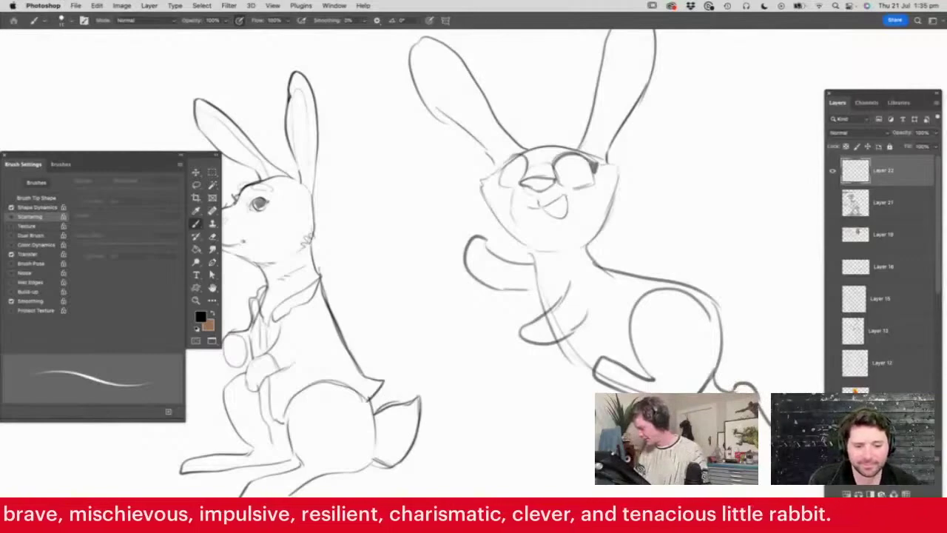
pyautogui.moveTo(647, 371)
pyautogui.mouseDown()
pyautogui.moveTo(546, 357)
pyautogui.moveTo(595, 392)
pyautogui.mouseUp()
pyautogui.press('e')
pyautogui.moveTo(567, 363)
pyautogui.mouseDown()
pyautogui.moveTo(603, 378)
pyautogui.moveTo(622, 372)
pyautogui.mouseUp()
pyautogui.press('z')
pyautogui.moveTo(659, 347); pyautogui.dragTo(592, 352)
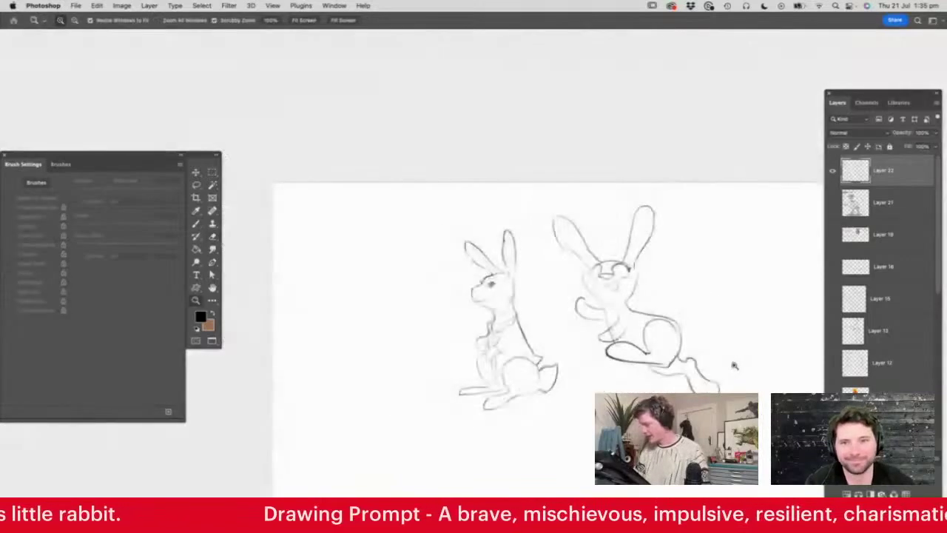
# - Add an upright pointed tail and an open smiling mouth to the second rabbit, refining its near arm and paw
pyautogui.moveTo(741, 364); pyautogui.dragTo(784, 340)
pyautogui.press('b')
pyautogui.moveTo(641, 284)
pyautogui.mouseDown()
pyautogui.moveTo(665, 261)
pyautogui.moveTo(640, 330)
pyautogui.moveTo(620, 323)
pyautogui.mouseUp()
pyautogui.press('z')
pyautogui.moveTo(557, 278); pyautogui.dragTo(607, 269)
pyautogui.press('e')
pyautogui.moveTo(537, 318)
pyautogui.mouseDown()
pyautogui.moveTo(553, 335)
pyautogui.moveTo(544, 342)
pyautogui.moveTo(562, 288)
pyautogui.moveTo(546, 314)
pyautogui.moveTo(560, 296)
pyautogui.moveTo(579, 341)
pyautogui.mouseUp()
pyautogui.press('b')
pyautogui.moveTo(560, 298)
pyautogui.mouseDown()
pyautogui.moveTo(516, 338)
pyautogui.moveTo(510, 354)
pyautogui.moveTo(522, 354)
pyautogui.mouseUp()
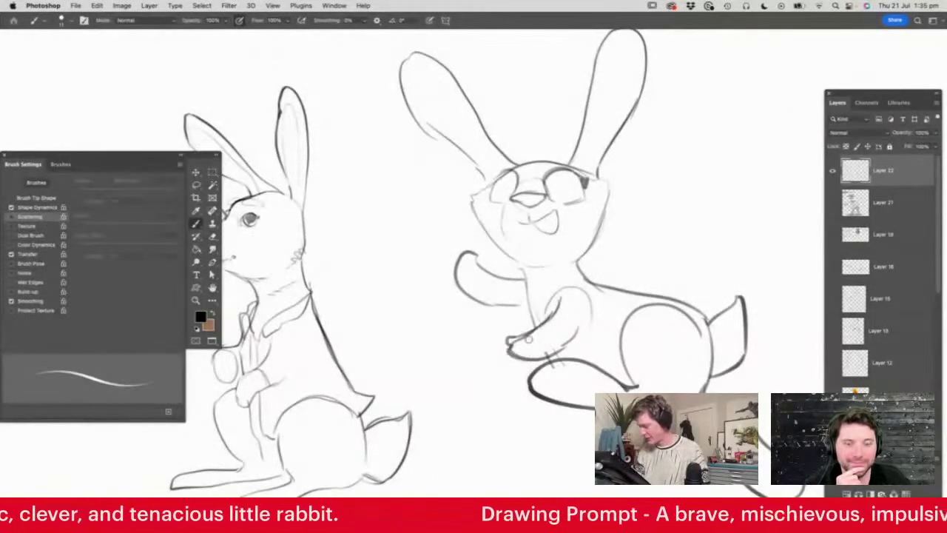
# - Shade large dark pupils into both of the second rabbit's eyes
pyautogui.moveTo(565, 184); pyautogui.dragTo(587, 174)
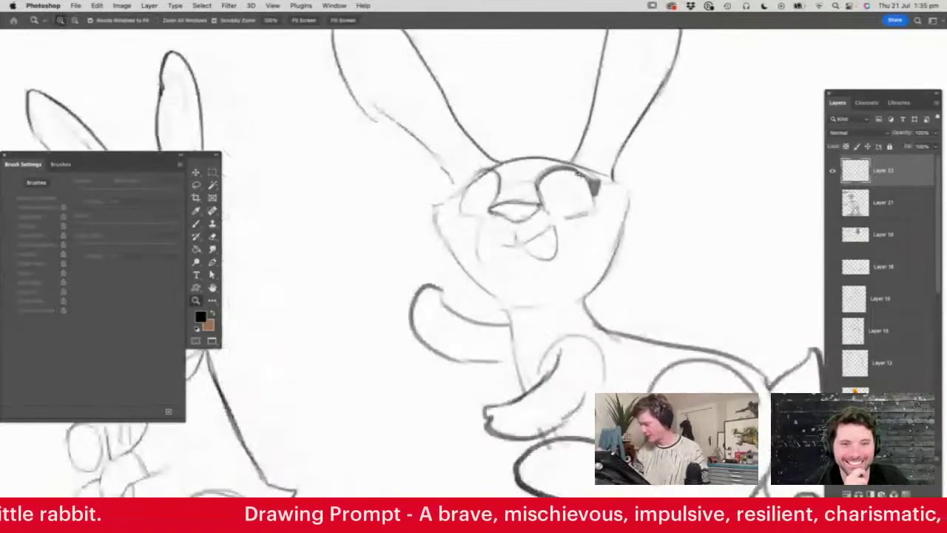
pyautogui.moveTo(560, 211)
pyautogui.mouseDown()
pyautogui.moveTo(552, 195)
pyautogui.moveTo(582, 178)
pyautogui.mouseUp()
pyautogui.moveTo(481, 194)
pyautogui.mouseDown()
pyautogui.moveTo(488, 185)
pyautogui.moveTo(479, 203)
pyautogui.moveTo(492, 185)
pyautogui.moveTo(489, 194)
pyautogui.mouseUp()
pyautogui.moveTo(596, 184)
pyautogui.mouseDown()
pyautogui.moveTo(559, 194)
pyautogui.moveTo(556, 209)
pyautogui.moveTo(575, 181)
pyautogui.moveTo(585, 191)
pyautogui.moveTo(525, 190)
pyautogui.moveTo(603, 190)
pyautogui.mouseUp()
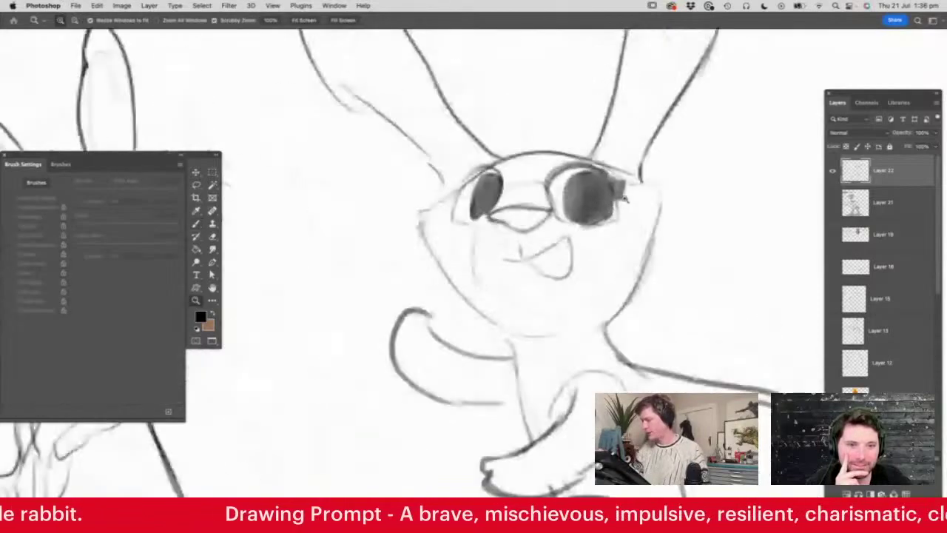
# - Erase a large and a small round highlight into each of the second rabbit's pupils
pyautogui.press('e')
pyautogui.click(579, 185)
pyautogui.click(584, 202)
pyautogui.click(487, 187)
pyautogui.click(481, 200)
pyautogui.moveTo(512, 178)
pyautogui.mouseDown()
pyautogui.moveTo(478, 200)
pyautogui.moveTo(570, 184)
pyautogui.moveTo(539, 164)
pyautogui.moveTo(451, 211)
pyautogui.moveTo(510, 159)
pyautogui.mouseUp()
pyautogui.rightClick(479, 142)
pyautogui.click(546, 117)
pyautogui.press('b')
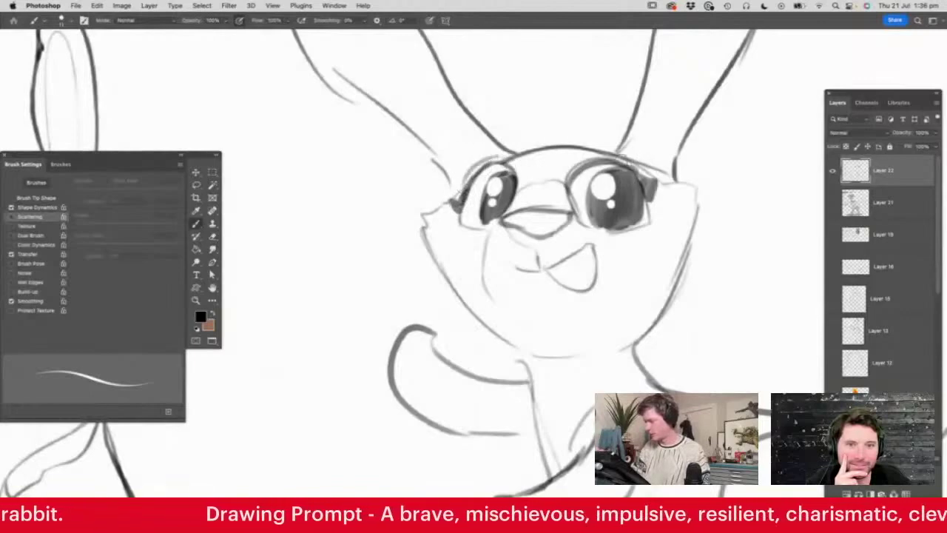
# - Strengthen the outlines and dark outer lashes around the second rabbit's eyes, erasing stray marks beside the smaller eye
pyautogui.moveTo(614, 159)
pyautogui.mouseDown()
pyautogui.moveTo(654, 192)
pyautogui.moveTo(637, 226)
pyautogui.moveTo(627, 222)
pyautogui.mouseUp()
pyautogui.moveTo(568, 205); pyautogui.dragTo(640, 227)
pyautogui.moveTo(622, 186)
pyautogui.mouseDown()
pyautogui.moveTo(577, 191)
pyautogui.moveTo(674, 204)
pyautogui.mouseUp()
pyautogui.press('e')
pyautogui.moveTo(479, 231)
pyautogui.mouseDown()
pyautogui.moveTo(481, 216)
pyautogui.moveTo(454, 215)
pyautogui.mouseUp()
pyautogui.press('b')
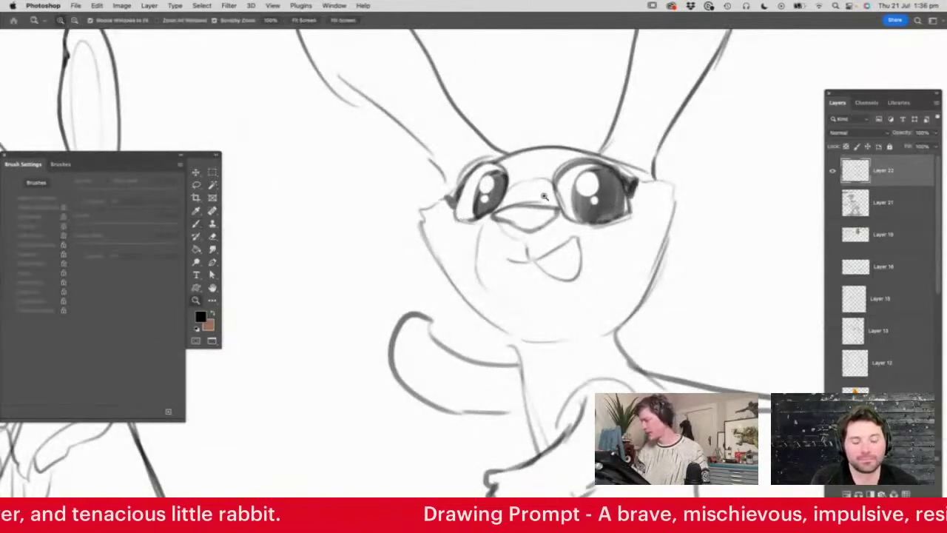
pyautogui.moveTo(542, 200); pyautogui.dragTo(519, 202)
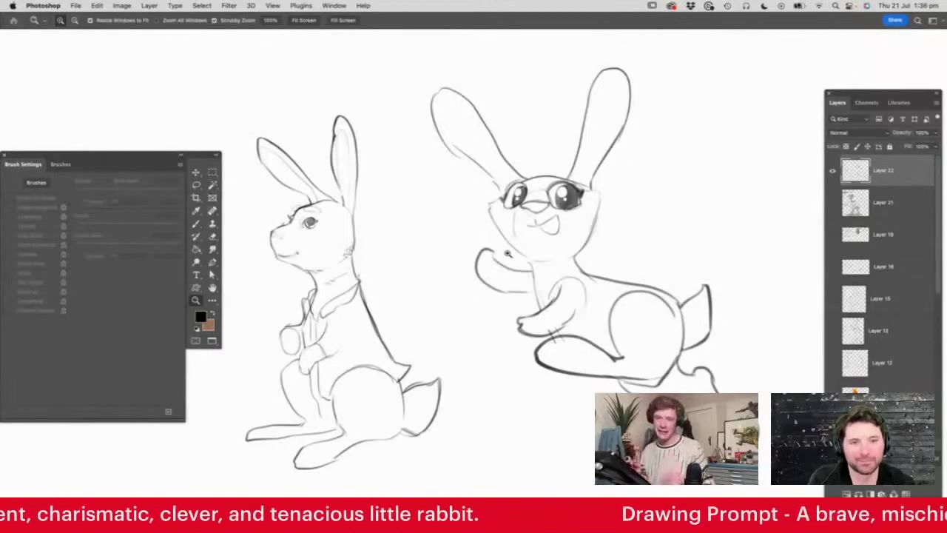
# - Draw pointed cheek tufts and firmer face sides on the second rabbit, plus two dark oval eyebrows above its eyes
pyautogui.moveTo(560, 284); pyautogui.dragTo(535, 290)
pyautogui.moveTo(585, 251)
pyautogui.mouseDown()
pyautogui.moveTo(601, 263)
pyautogui.moveTo(619, 222)
pyautogui.mouseUp()
pyautogui.press('b')
pyautogui.moveTo(538, 227)
pyautogui.mouseDown()
pyautogui.moveTo(572, 221)
pyautogui.moveTo(578, 244)
pyautogui.moveTo(547, 299)
pyautogui.mouseUp()
pyautogui.moveTo(448, 227)
pyautogui.mouseDown()
pyautogui.moveTo(419, 247)
pyautogui.moveTo(448, 282)
pyautogui.mouseUp()
pyautogui.moveTo(465, 197)
pyautogui.mouseDown()
pyautogui.moveTo(471, 201)
pyautogui.moveTo(452, 209)
pyautogui.mouseUp()
pyautogui.moveTo(528, 198)
pyautogui.mouseDown()
pyautogui.moveTo(506, 188)
pyautogui.moveTo(531, 189)
pyautogui.moveTo(518, 194)
pyautogui.mouseUp()
pyautogui.moveTo(455, 204); pyautogui.dragTo(470, 196)
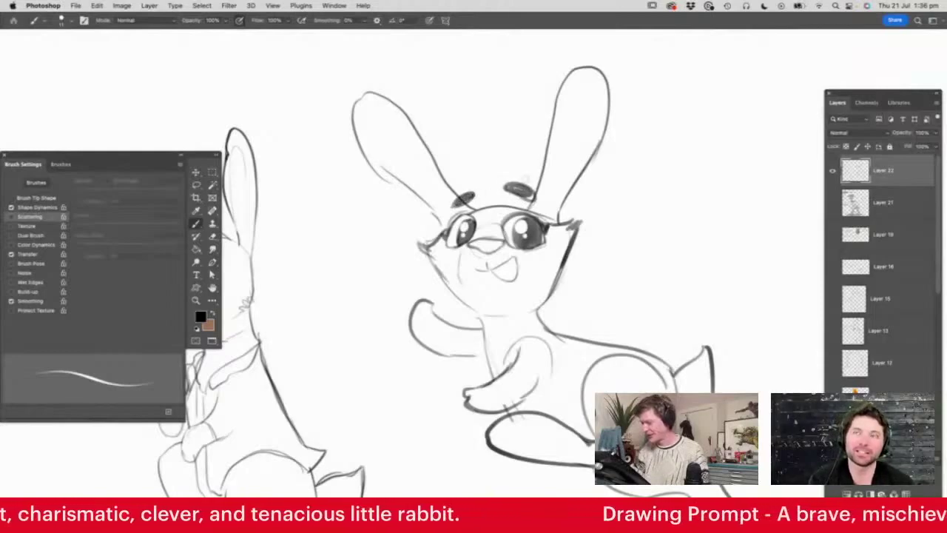
# - Shade the inside of the second rabbit's open mouth and draw inner contour lines in both ears
pyautogui.press('z')
pyautogui.moveTo(531, 178); pyautogui.dragTo(494, 179)
pyautogui.moveTo(570, 210); pyautogui.dragTo(601, 222)
pyautogui.press('b')
pyautogui.moveTo(472, 238); pyautogui.dragTo(489, 242)
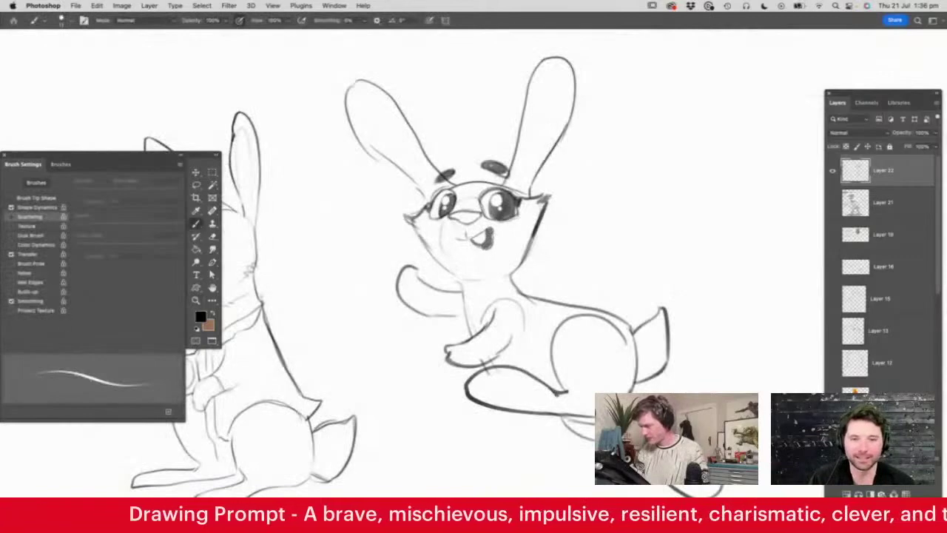
pyautogui.moveTo(522, 185)
pyautogui.mouseDown()
pyautogui.moveTo(534, 105)
pyautogui.moveTo(528, 185)
pyautogui.mouseUp()
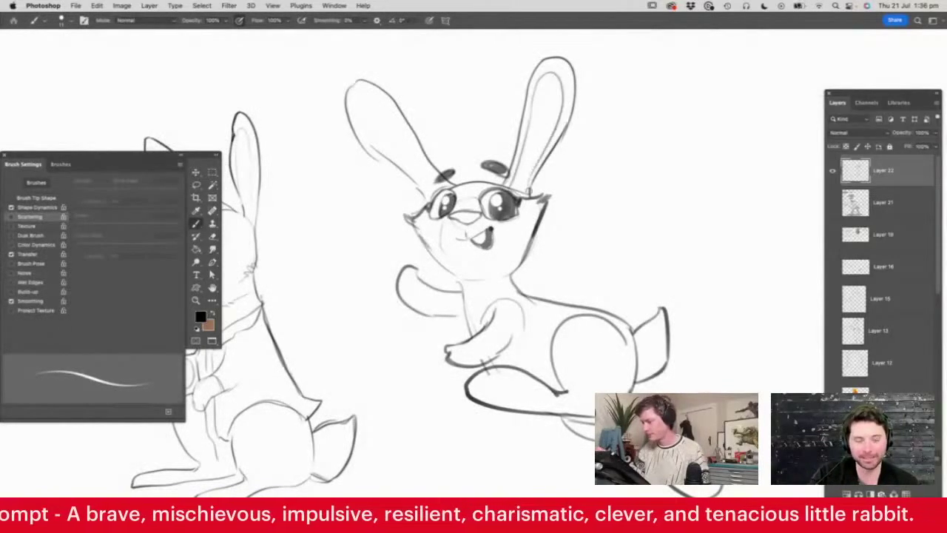
pyautogui.moveTo(434, 183)
pyautogui.mouseDown()
pyautogui.moveTo(375, 96)
pyautogui.moveTo(385, 169)
pyautogui.moveTo(429, 203)
pyautogui.mouseUp()
# - Erase the side of the second rabbit's face and redraw it as smoother cheek and neck lines
pyautogui.press('z')
pyautogui.moveTo(517, 195); pyautogui.dragTo(484, 201)
pyautogui.moveTo(517, 230); pyautogui.dragTo(554, 241)
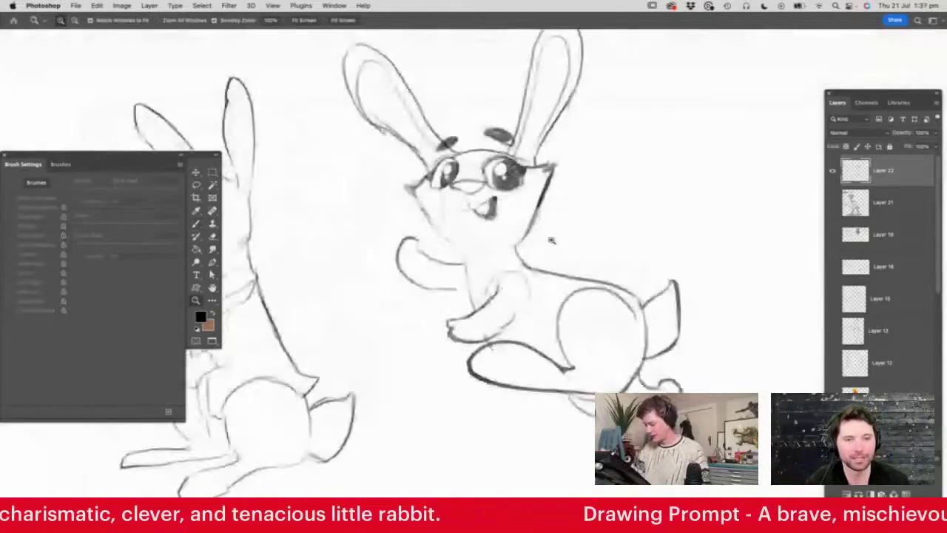
pyautogui.press('e')
pyautogui.moveTo(542, 209); pyautogui.dragTo(521, 244)
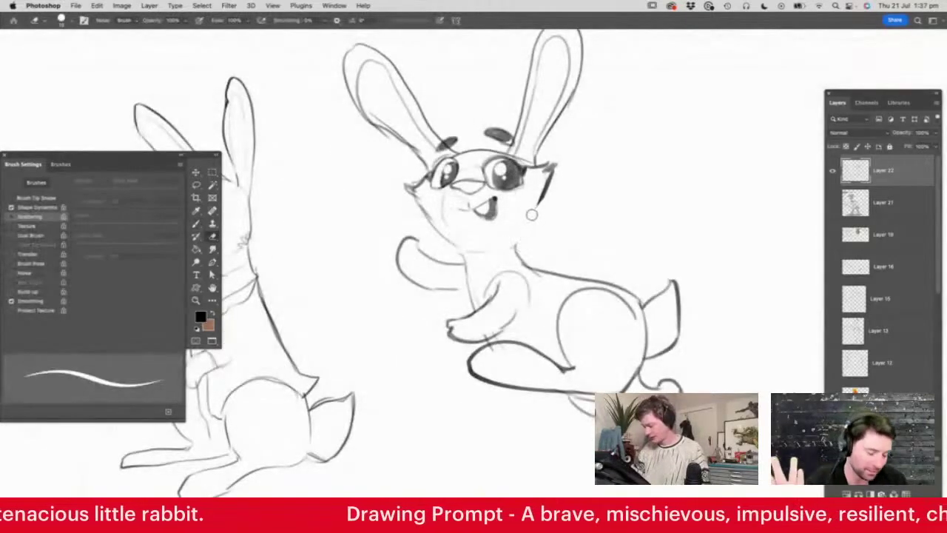
pyautogui.press('b')
pyautogui.moveTo(545, 195); pyautogui.dragTo(521, 256)
pyautogui.moveTo(417, 199)
pyautogui.mouseDown()
pyautogui.moveTo(461, 250)
pyautogui.moveTo(472, 305)
pyautogui.moveTo(463, 292)
pyautogui.moveTo(472, 291)
pyautogui.mouseUp()
# - Draw curved paw-pad lines on the soles of the second rabbit's forward foot and trailing foot
pyautogui.press('z')
pyautogui.moveTo(510, 249); pyautogui.dragTo(454, 270)
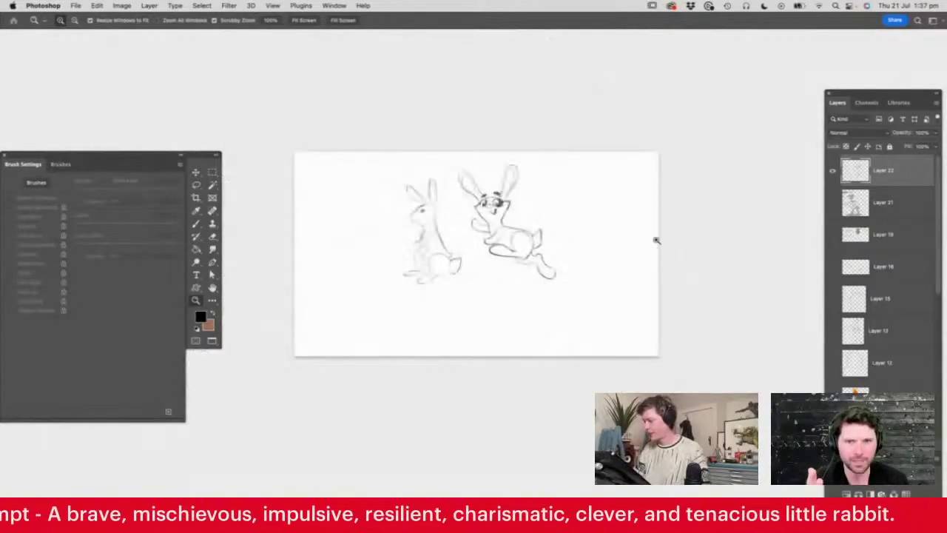
pyautogui.moveTo(521, 235)
pyautogui.mouseDown()
pyautogui.moveTo(568, 231)
pyautogui.moveTo(545, 259)
pyautogui.mouseUp()
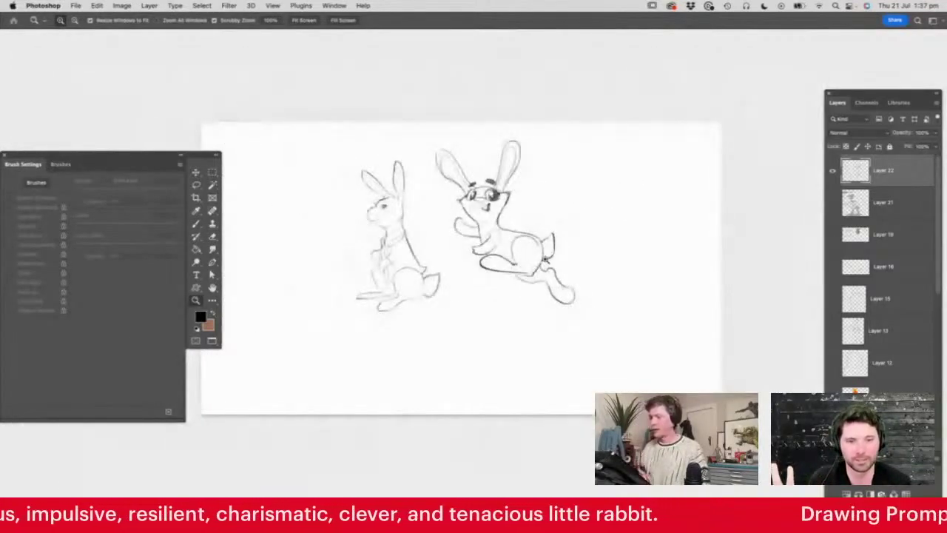
pyautogui.click(544, 259)
pyautogui.press('b')
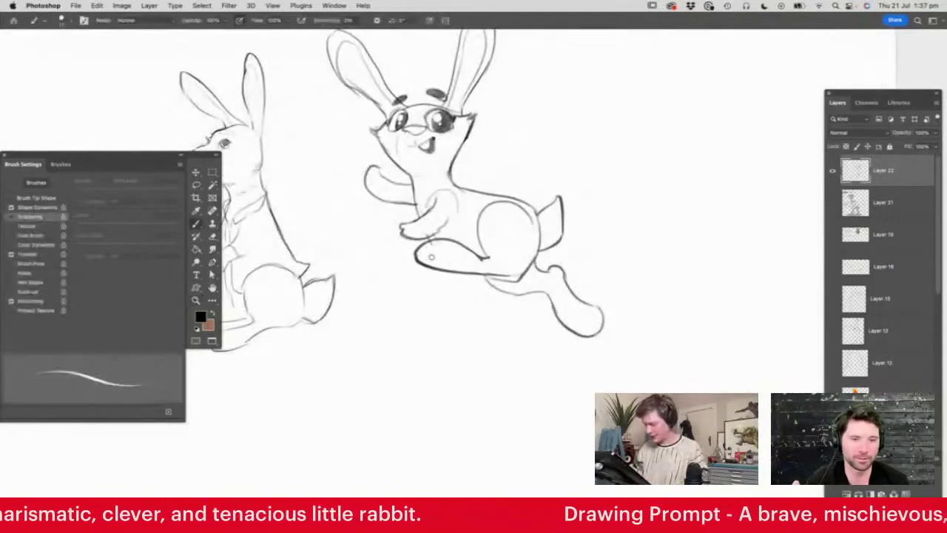
pyautogui.moveTo(423, 262)
pyautogui.mouseDown()
pyautogui.moveTo(435, 252)
pyautogui.moveTo(452, 267)
pyautogui.moveTo(445, 245)
pyautogui.mouseUp()
pyautogui.moveTo(573, 319)
pyautogui.mouseDown()
pyautogui.moveTo(591, 332)
pyautogui.moveTo(576, 347)
pyautogui.mouseUp()
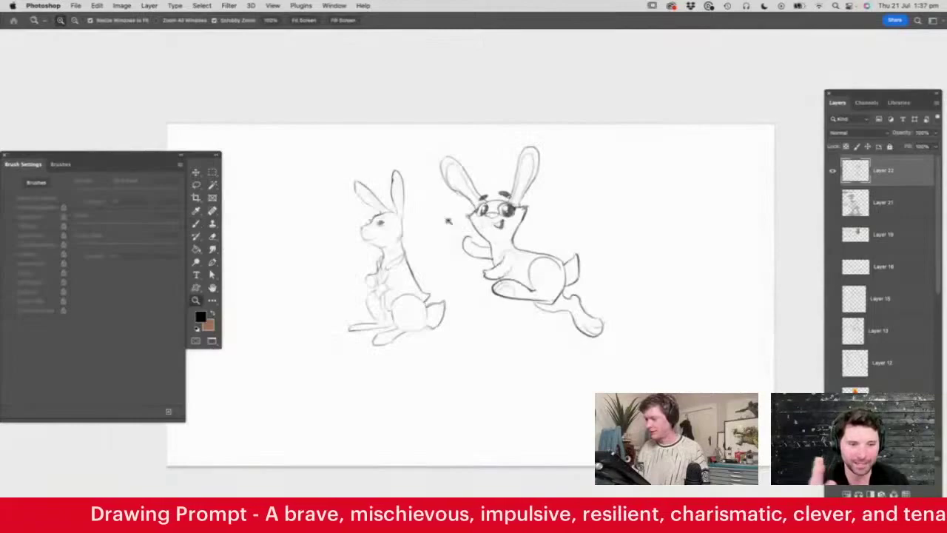
pyautogui.moveTo(463, 232); pyautogui.dragTo(531, 277)
pyautogui.moveTo(582, 318); pyautogui.dragTo(641, 374)
pyautogui.press('space')
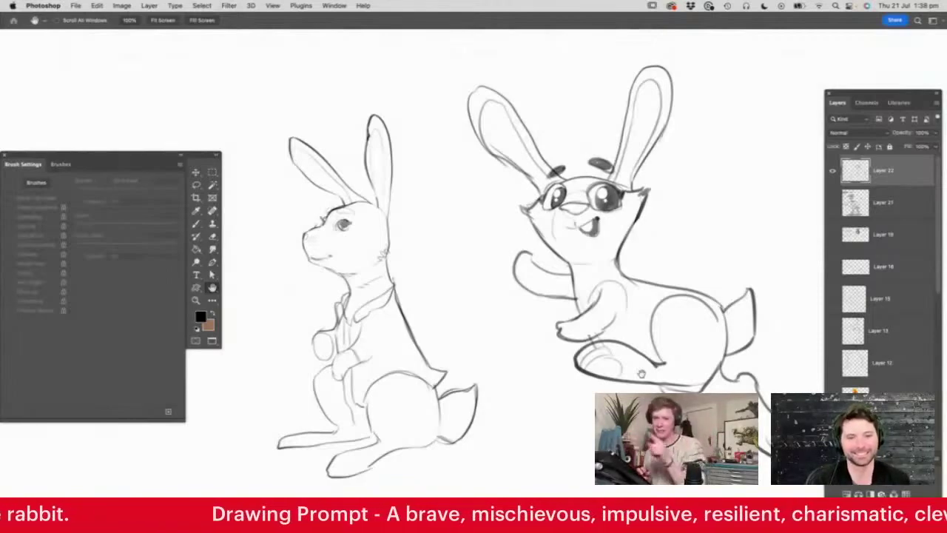
# - Erase and redraw the lower outer edge of the second rabbit's tilted ear, cleaning up stray lines around the ear bases
pyautogui.press('z')
pyautogui.keyDown('alt'); pyautogui.click(487, 306); pyautogui.keyUp('alt')
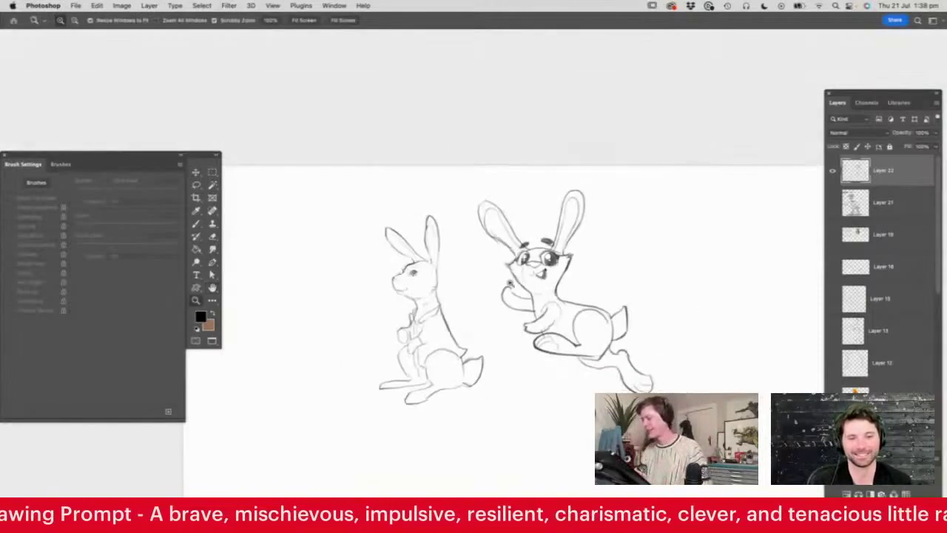
pyautogui.click(526, 227)
pyautogui.click(525, 227)
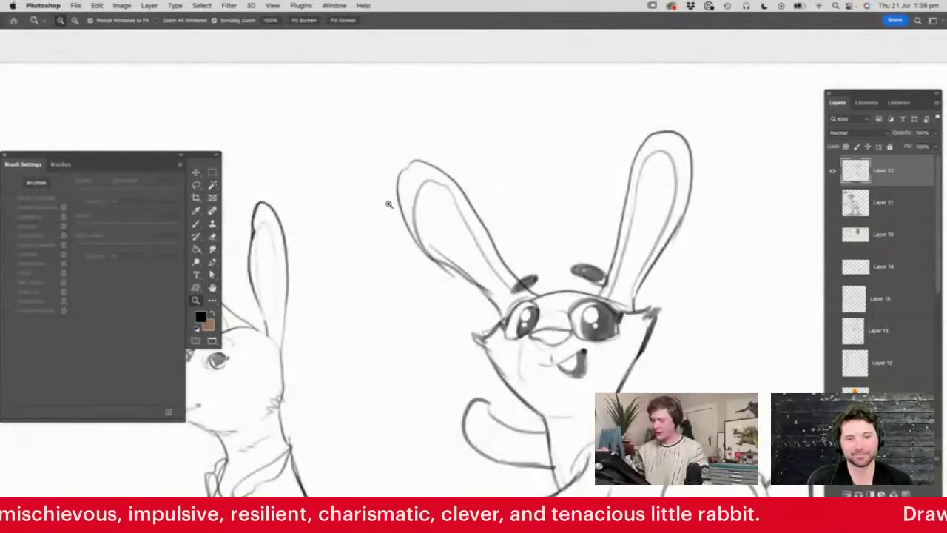
pyautogui.press('e')
pyautogui.moveTo(414, 244); pyautogui.dragTo(434, 267)
pyautogui.press('b')
pyautogui.moveTo(411, 231); pyautogui.dragTo(465, 284)
pyautogui.moveTo(429, 248); pyautogui.dragTo(503, 315)
pyautogui.press('e')
pyautogui.moveTo(481, 282); pyautogui.dragTo(500, 305)
pyautogui.press('z')
pyautogui.keyDown('alt'); pyautogui.click(504, 240); pyautogui.keyUp('alt')
pyautogui.moveTo(578, 267); pyautogui.dragTo(584, 283)
pyautogui.click(551, 275)
pyautogui.press('b')
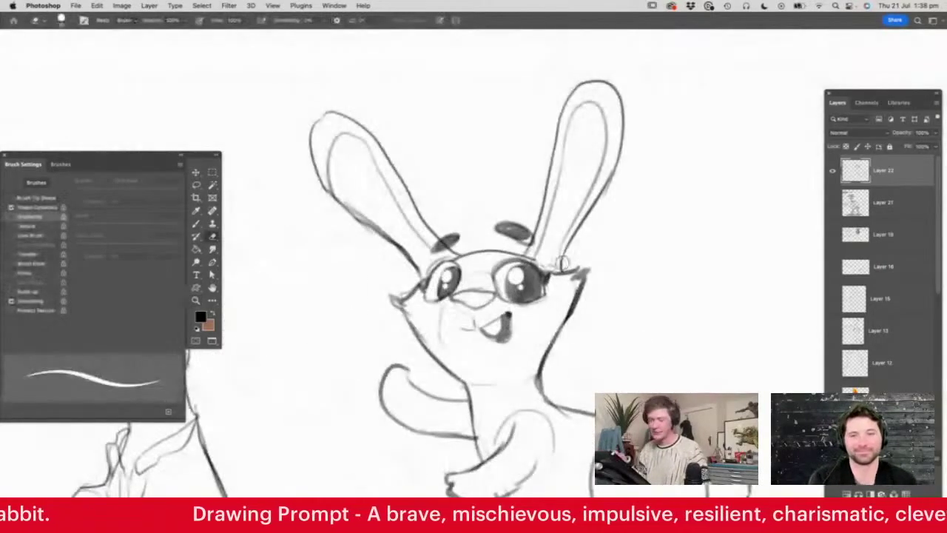
# - Add small finger and pad lines to the second rabbit's raised paw
pyautogui.press('z')
pyautogui.moveTo(472, 287); pyautogui.dragTo(429, 288)
pyautogui.moveTo(642, 366); pyautogui.dragTo(666, 370)
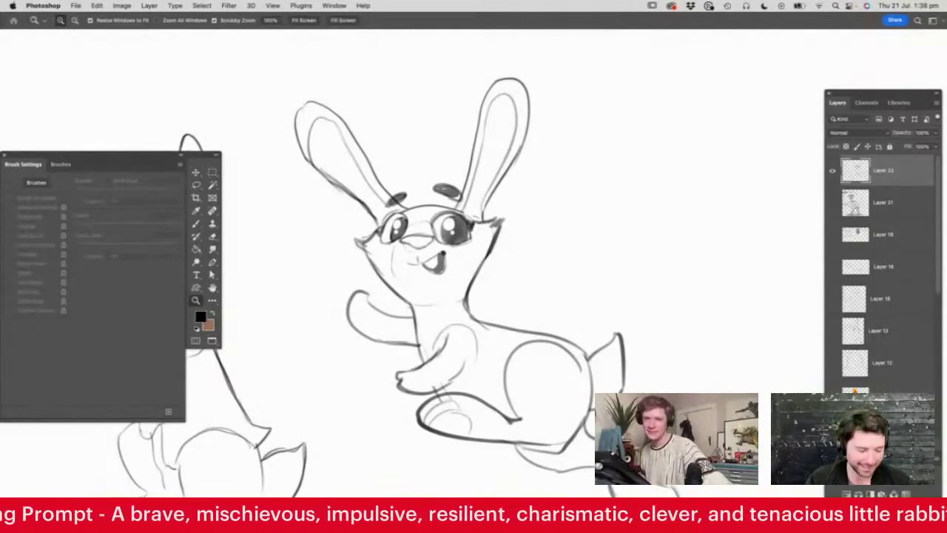
pyautogui.moveTo(508, 259); pyautogui.dragTo(477, 276)
pyautogui.moveTo(431, 310); pyautogui.dragTo(472, 316)
pyautogui.moveTo(464, 254)
pyautogui.mouseDown()
pyautogui.moveTo(466, 281)
pyautogui.moveTo(473, 256)
pyautogui.moveTo(446, 257)
pyautogui.mouseUp()
# - Hide the rabbit sketches and create a new blank layer above them
pyautogui.press('z')
pyautogui.moveTo(489, 231)
pyautogui.mouseDown()
pyautogui.moveTo(448, 298)
pyautogui.moveTo(427, 305)
pyautogui.mouseUp()
pyautogui.moveTo(378, 215)
pyautogui.mouseDown()
pyautogui.moveTo(388, 214)
pyautogui.moveTo(375, 216)
pyautogui.mouseUp()
pyautogui.moveTo(479, 206); pyautogui.dragTo(494, 230)
pyautogui.scroll(1, 492, 237)
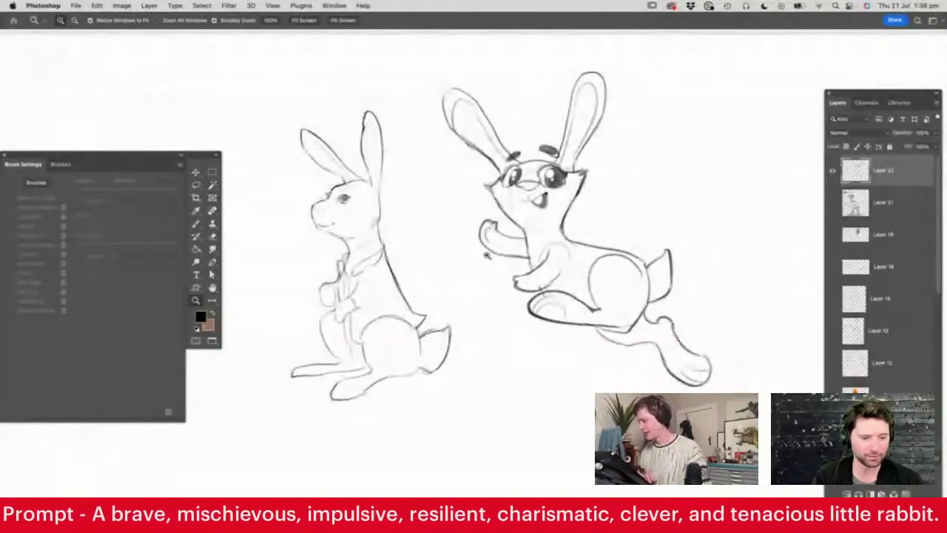
pyautogui.scroll(3, 536, 200)
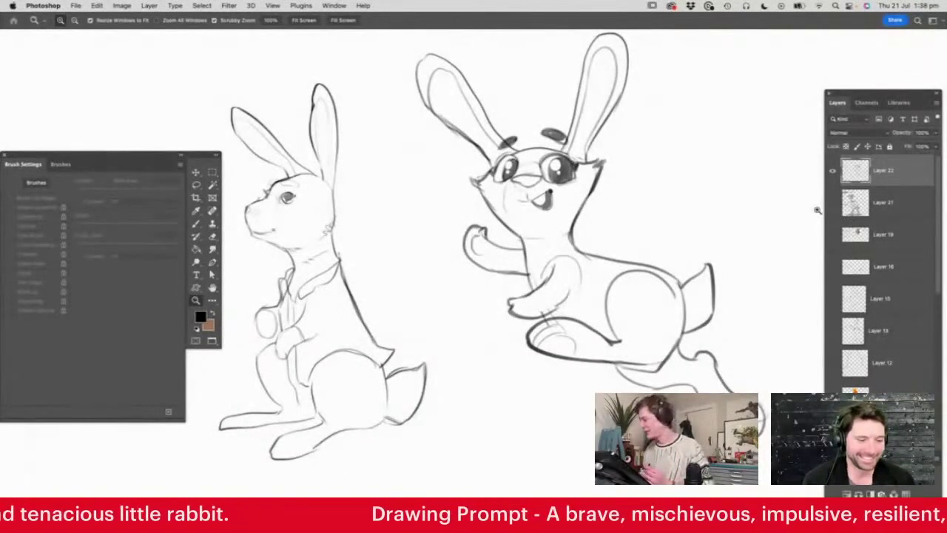
pyautogui.keyDown('alt'); pyautogui.click(831, 171); pyautogui.keyUp('alt')
pyautogui.press('alt+shift+super+n')
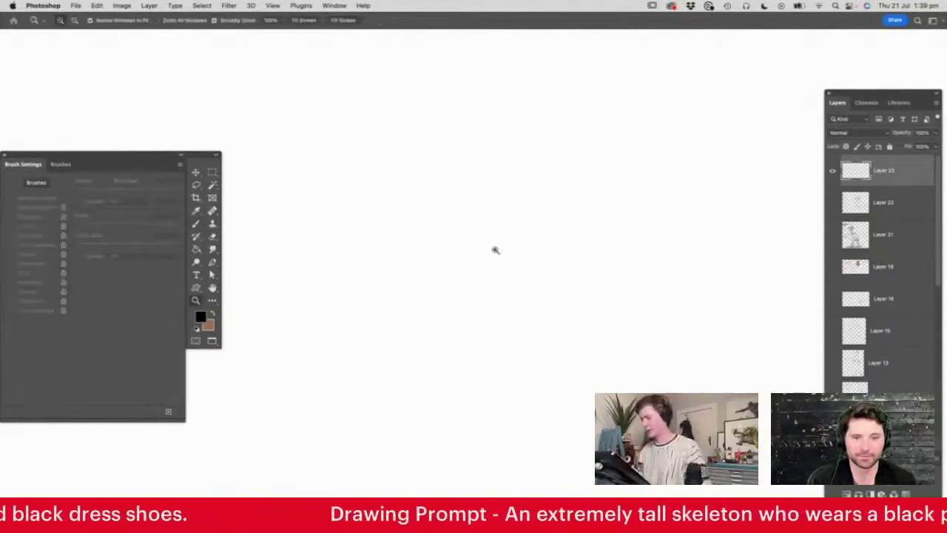
# - Draw a large rounded skull outline in the upper middle of the blank canvas
pyautogui.moveTo(589, 271); pyautogui.dragTo(556, 276)
pyautogui.moveTo(558, 311); pyautogui.dragTo(537, 312)
pyautogui.moveTo(491, 350); pyautogui.dragTo(506, 361)
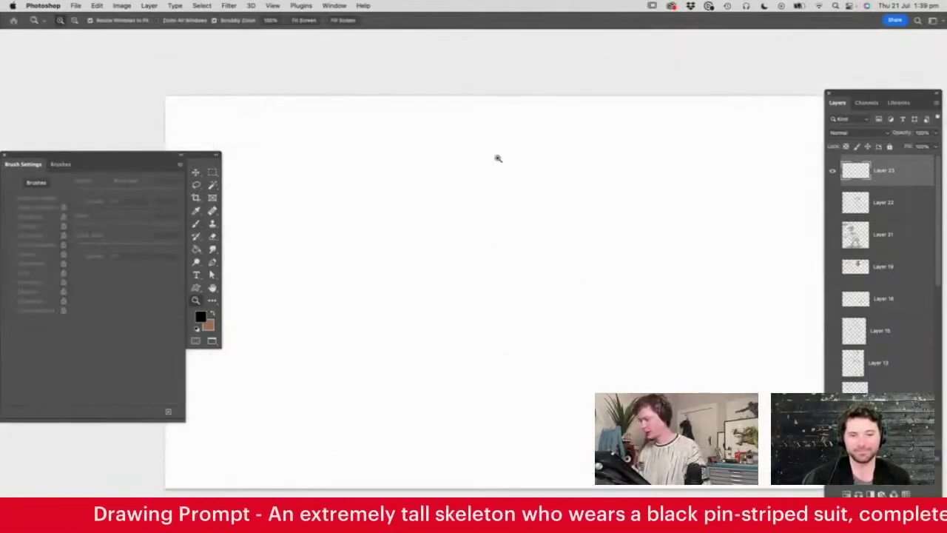
pyautogui.click(498, 126)
pyautogui.press('b')
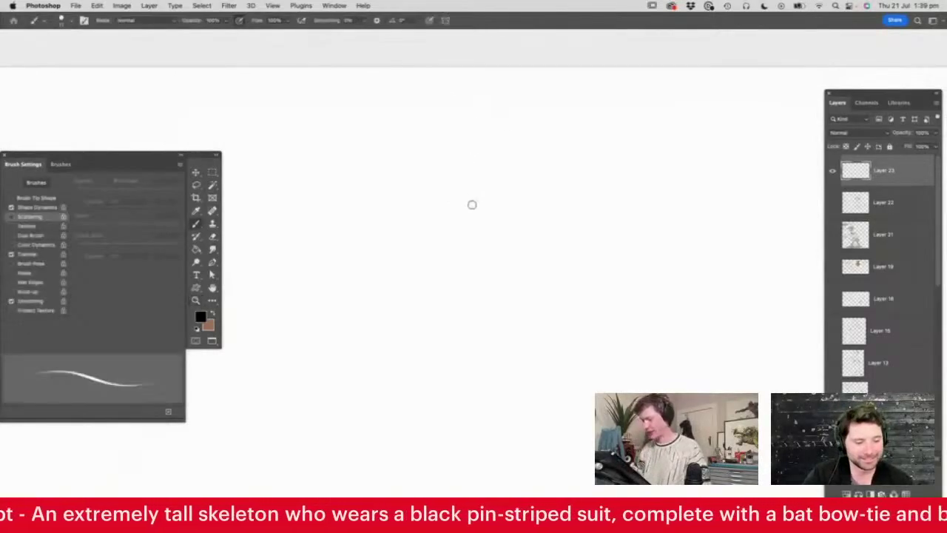
pyautogui.moveTo(427, 268)
pyautogui.mouseDown()
pyautogui.moveTo(383, 188)
pyautogui.moveTo(528, 270)
pyautogui.moveTo(433, 282)
pyautogui.mouseUp()
pyautogui.moveTo(383, 201); pyautogui.dragTo(496, 274)
# - Outline two large oval eye sockets of different sizes and a wide crescent grin inside the skull
pyautogui.press('z')
pyautogui.click(493, 199)
pyautogui.moveTo(493, 199); pyautogui.dragTo(512, 209)
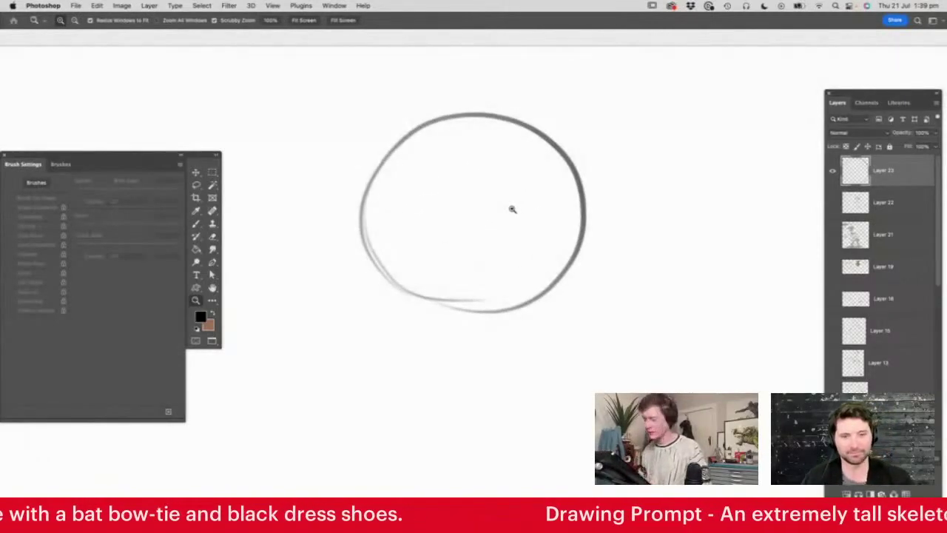
pyautogui.click(532, 137)
pyautogui.press('b')
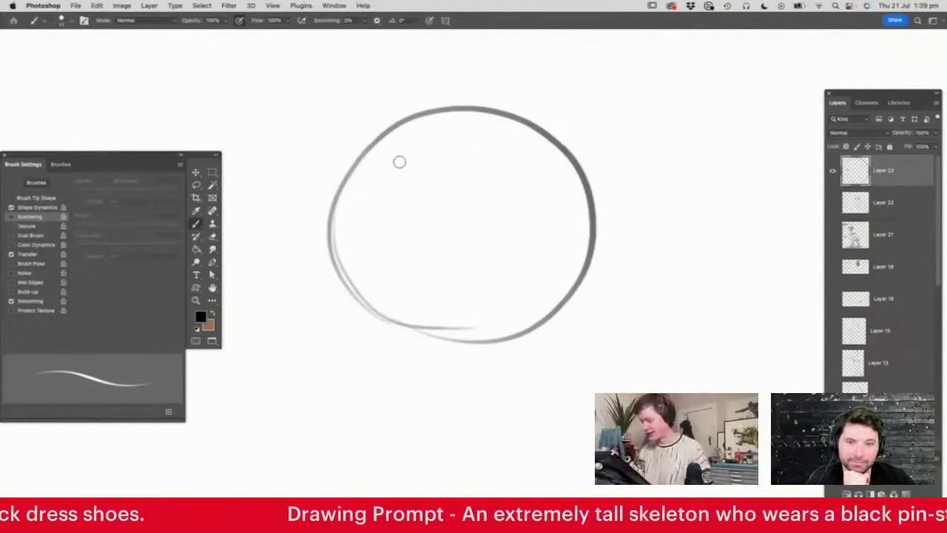
pyautogui.moveTo(358, 172)
pyautogui.mouseDown()
pyautogui.moveTo(422, 134)
pyautogui.moveTo(406, 139)
pyautogui.moveTo(428, 178)
pyautogui.moveTo(359, 180)
pyautogui.moveTo(379, 142)
pyautogui.mouseUp()
pyautogui.moveTo(466, 203)
pyautogui.mouseDown()
pyautogui.moveTo(478, 125)
pyautogui.moveTo(506, 149)
pyautogui.moveTo(531, 139)
pyautogui.moveTo(528, 219)
pyautogui.moveTo(495, 222)
pyautogui.moveTo(458, 169)
pyautogui.moveTo(526, 221)
pyautogui.mouseUp()
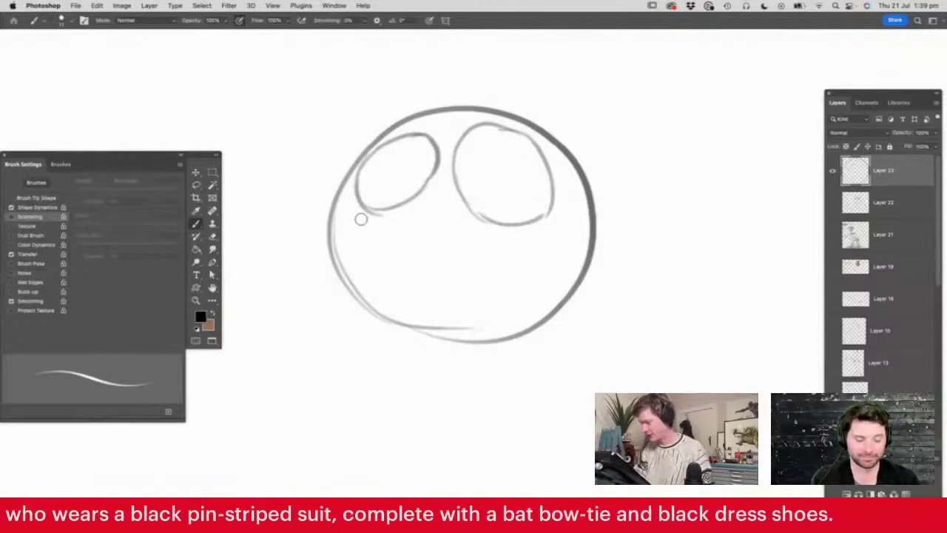
pyautogui.moveTo(363, 220)
pyautogui.mouseDown()
pyautogui.moveTo(384, 241)
pyautogui.moveTo(446, 253)
pyautogui.moveTo(498, 251)
pyautogui.moveTo(558, 221)
pyautogui.moveTo(495, 309)
pyautogui.moveTo(424, 327)
pyautogui.moveTo(372, 275)
pyautogui.moveTo(359, 219)
pyautogui.mouseUp()
# - Draw thick black inner rims in both eye sockets and fill them solid black, brushing over the remaining gaps
pyautogui.moveTo(472, 201)
pyautogui.mouseDown()
pyautogui.moveTo(491, 137)
pyautogui.moveTo(538, 198)
pyautogui.moveTo(488, 209)
pyautogui.moveTo(514, 215)
pyautogui.mouseUp()
pyautogui.moveTo(464, 172); pyautogui.dragTo(494, 217)
pyautogui.moveTo(374, 207)
pyautogui.mouseDown()
pyautogui.moveTo(375, 167)
pyautogui.moveTo(435, 171)
pyautogui.moveTo(405, 150)
pyautogui.moveTo(367, 201)
pyautogui.moveTo(373, 211)
pyautogui.mouseUp()
pyautogui.press('g')
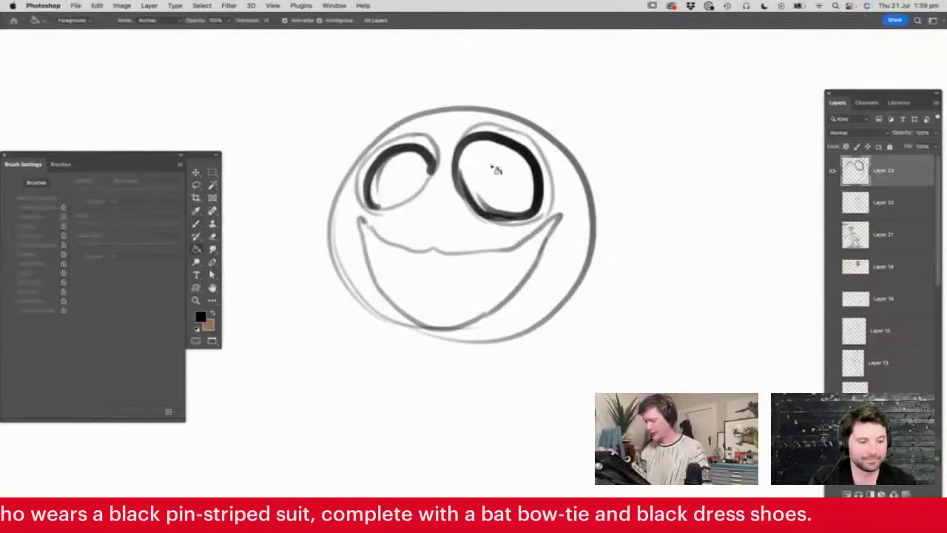
pyautogui.click(501, 177)
pyautogui.click(423, 178)
pyautogui.press('b')
pyautogui.moveTo(396, 178)
pyautogui.mouseDown()
pyautogui.moveTo(423, 161)
pyautogui.moveTo(401, 159)
pyautogui.moveTo(374, 198)
pyautogui.moveTo(429, 175)
pyautogui.mouseUp()
pyautogui.moveTo(480, 200)
pyautogui.mouseDown()
pyautogui.moveTo(485, 207)
pyautogui.moveTo(463, 159)
pyautogui.moveTo(517, 155)
pyautogui.moveTo(533, 200)
pyautogui.moveTo(515, 212)
pyautogui.moveTo(475, 200)
pyautogui.mouseUp()
pyautogui.moveTo(474, 155); pyautogui.dragTo(503, 139)
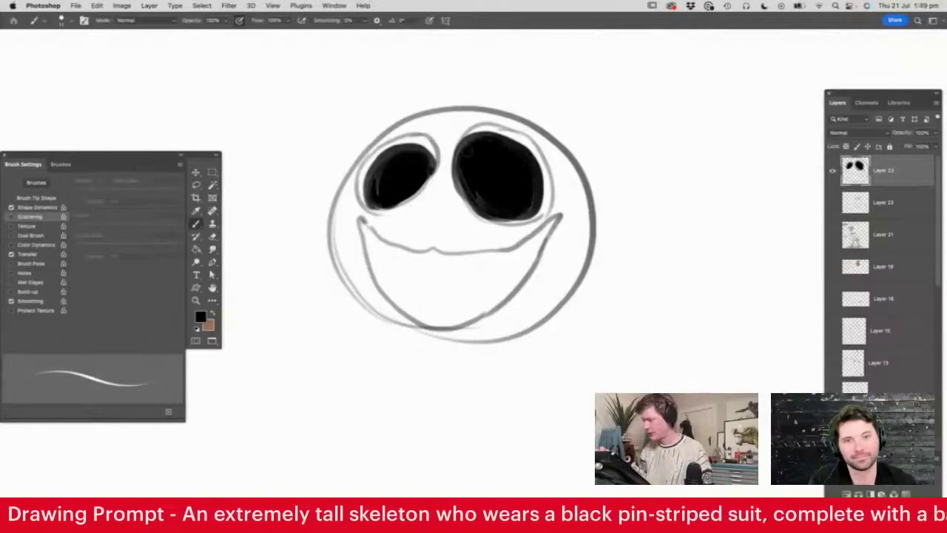
# - Sample white from the canvas and place a small round white pupil in each black eye socket
pyautogui.keyDown('alt'); pyautogui.click(564, 121); pyautogui.keyUp('alt')
pyautogui.click(516, 198)
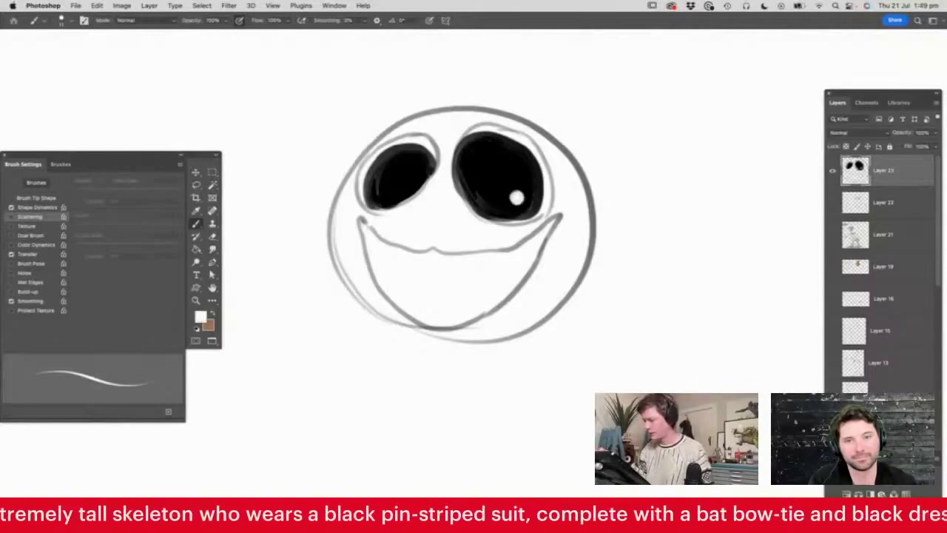
pyautogui.click(411, 182)
# - Sample black and draw a small split skeletal nose between and below the eye sockets
pyautogui.press('z')
pyautogui.moveTo(527, 160)
pyautogui.mouseDown()
pyautogui.moveTo(472, 215)
pyautogui.moveTo(565, 183)
pyautogui.mouseUp()
pyautogui.press('b')
pyautogui.keyDown('alt'); pyautogui.click(518, 160); pyautogui.keyUp('alt')
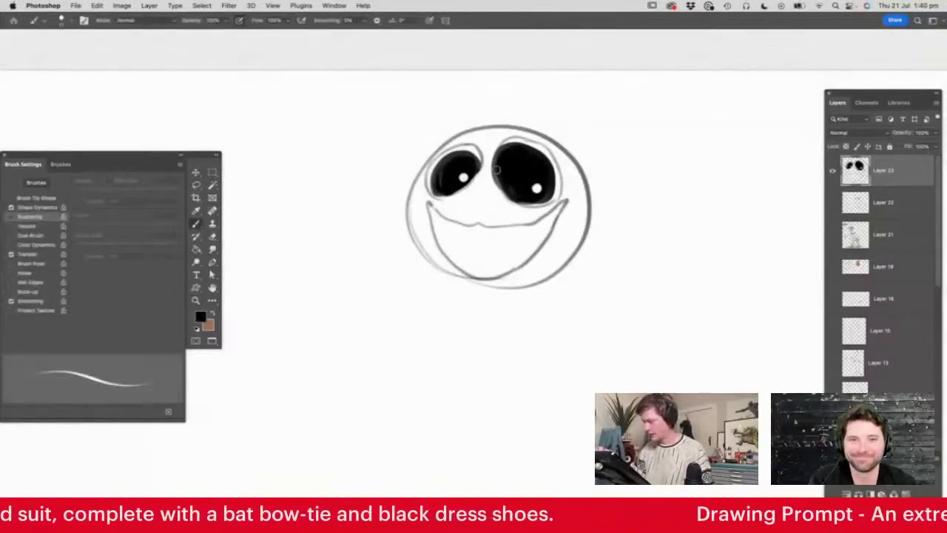
pyautogui.moveTo(480, 179)
pyautogui.mouseDown()
pyautogui.moveTo(474, 198)
pyautogui.moveTo(484, 198)
pyautogui.moveTo(481, 185)
pyautogui.moveTo(490, 202)
pyautogui.moveTo(482, 191)
pyautogui.moveTo(431, 198)
pyautogui.moveTo(452, 213)
pyautogui.moveTo(537, 215)
pyautogui.mouseUp()
# - Draw short dark stitch marks along the upper and lower edges of the grin, with heavy dots at the mouth corners
pyautogui.press('z')
pyautogui.keyDown('alt'); pyautogui.click(552, 186); pyautogui.keyUp('alt')
pyautogui.click(551, 196)
pyautogui.press('b')
pyautogui.moveTo(552, 203); pyautogui.dragTo(568, 203)
pyautogui.moveTo(412, 219); pyautogui.dragTo(420, 243)
pyautogui.moveTo(426, 248); pyautogui.dragTo(471, 283)
pyautogui.moveTo(489, 280); pyautogui.dragTo(545, 273)
pyautogui.moveTo(550, 257); pyautogui.dragTo(560, 253)
pyautogui.moveTo(564, 239); pyautogui.dragTo(571, 235)
pyautogui.moveTo(574, 221); pyautogui.dragTo(581, 216)
pyautogui.moveTo(583, 203); pyautogui.dragTo(596, 180)
pyautogui.moveTo(403, 181)
pyautogui.mouseDown()
pyautogui.moveTo(421, 227)
pyautogui.moveTo(482, 286)
pyautogui.moveTo(460, 275)
pyautogui.moveTo(519, 269)
pyautogui.moveTo(546, 255)
pyautogui.moveTo(594, 181)
pyautogui.mouseUp()
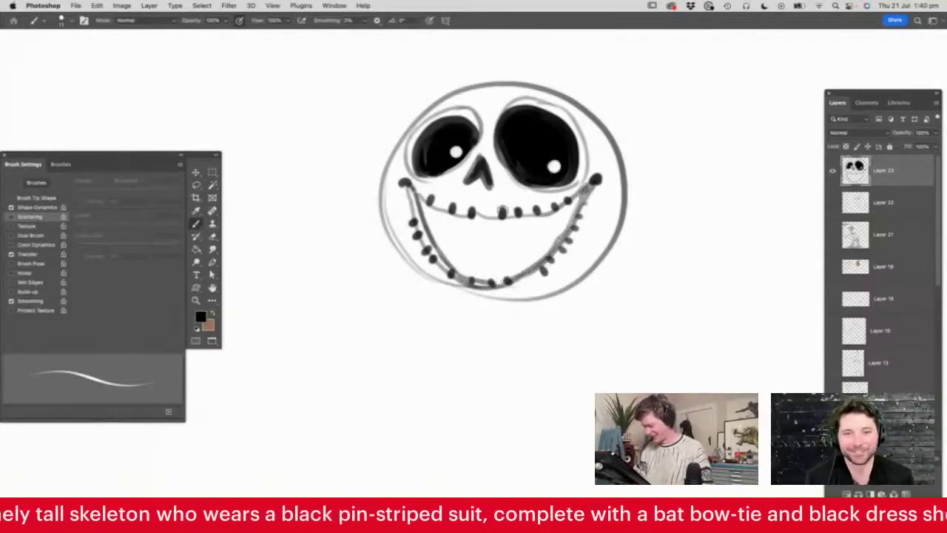
# - Fill the inside of the skull's grin with black and brush in the gaps along its edges
pyautogui.press('g')
pyautogui.click(523, 251)
pyautogui.press('b')
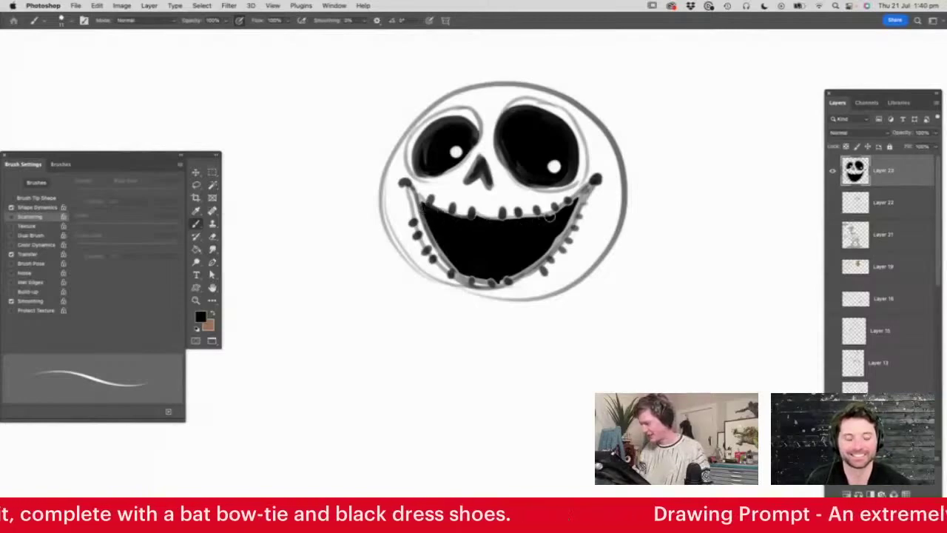
pyautogui.moveTo(509, 274)
pyautogui.mouseDown()
pyautogui.moveTo(473, 278)
pyautogui.moveTo(455, 268)
pyautogui.moveTo(428, 220)
pyautogui.mouseUp()
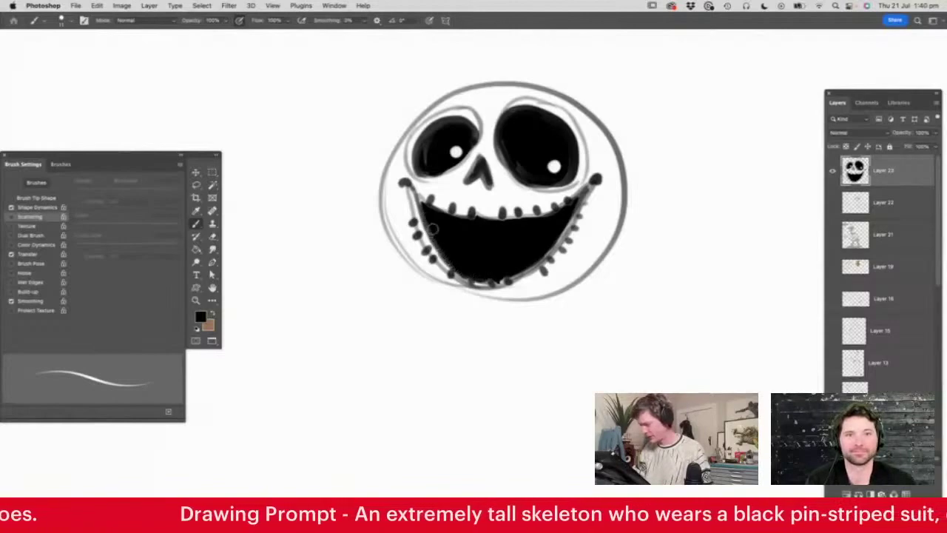
# - Draw two short, thick black eyebrows floating just above the skull's outline
pyautogui.press('z')
pyautogui.moveTo(511, 198); pyautogui.dragTo(490, 230)
pyautogui.moveTo(563, 219); pyautogui.dragTo(583, 214)
pyautogui.moveTo(511, 124); pyautogui.dragTo(540, 130)
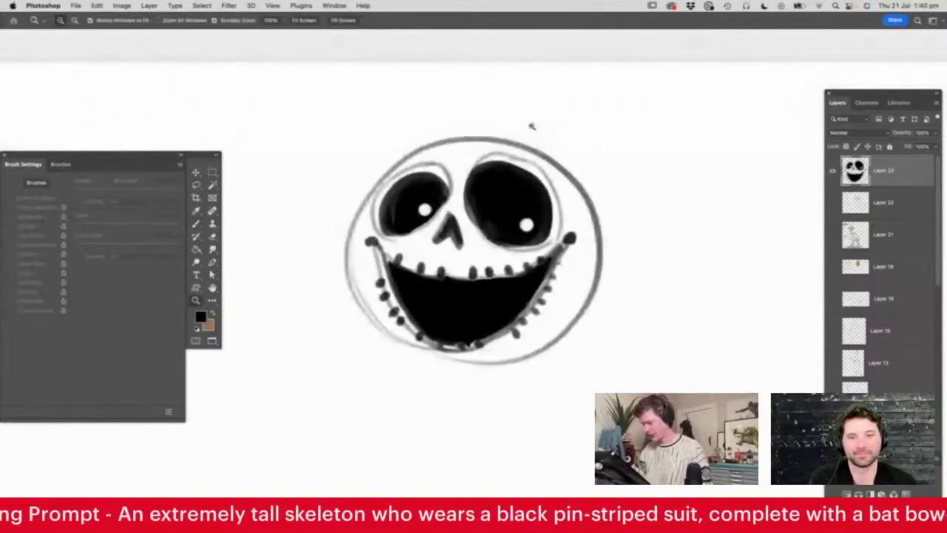
pyautogui.press('b')
pyautogui.moveTo(401, 142); pyautogui.dragTo(427, 130)
pyautogui.moveTo(503, 112)
pyautogui.mouseDown()
pyautogui.moveTo(522, 131)
pyautogui.moveTo(501, 119)
pyautogui.mouseUp()
pyautogui.moveTo(414, 132)
pyautogui.mouseDown()
pyautogui.moveTo(404, 140)
pyautogui.moveTo(424, 128)
pyautogui.mouseUp()
# - Move the finished skull to a spot near the canvas's upper edge, leaving room for the body below
pyautogui.press('z')
pyautogui.moveTo(448, 112); pyautogui.dragTo(407, 148)
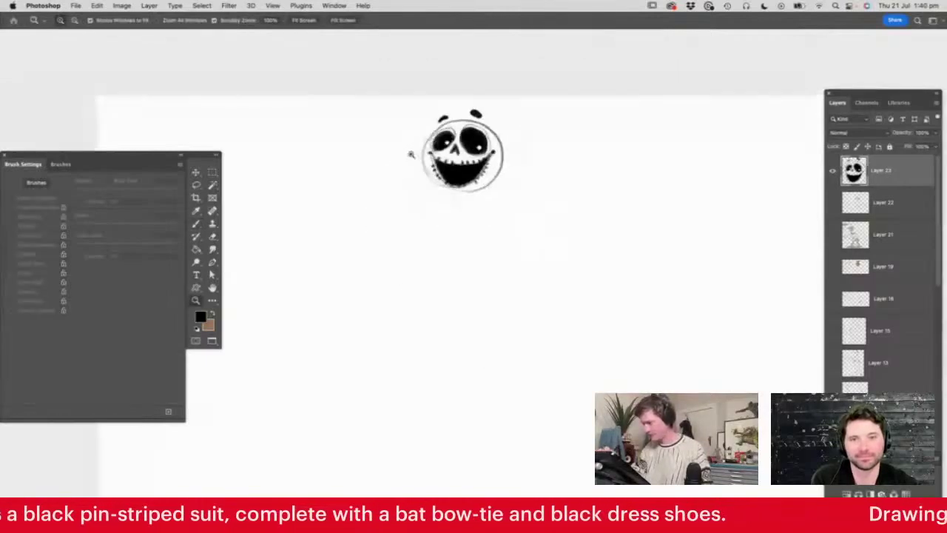
pyautogui.moveTo(525, 204); pyautogui.dragTo(518, 223)
pyautogui.click(523, 310)
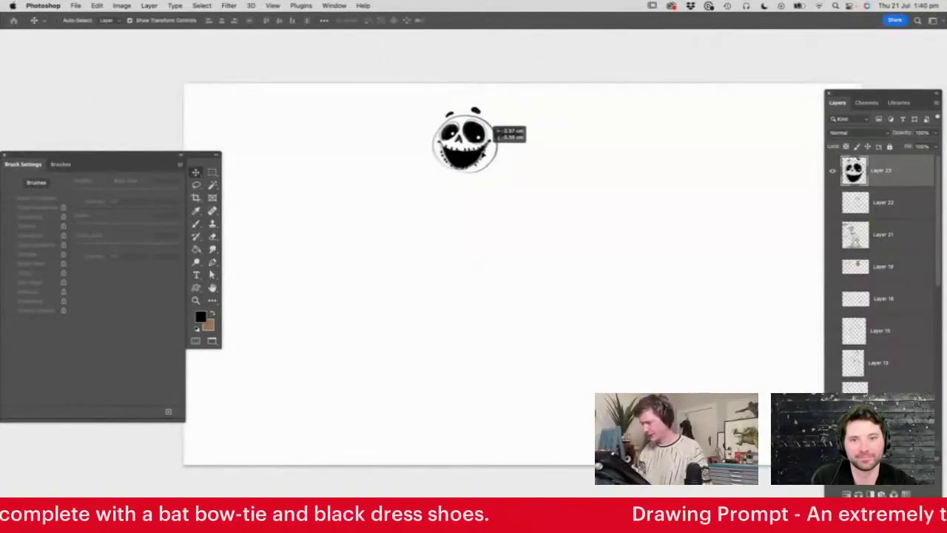
pyautogui.click(458, 191)
# - Sketch the suit jacket's torso beneath the skull with a curved front opening and two pointed coat tails
pyautogui.press('b')
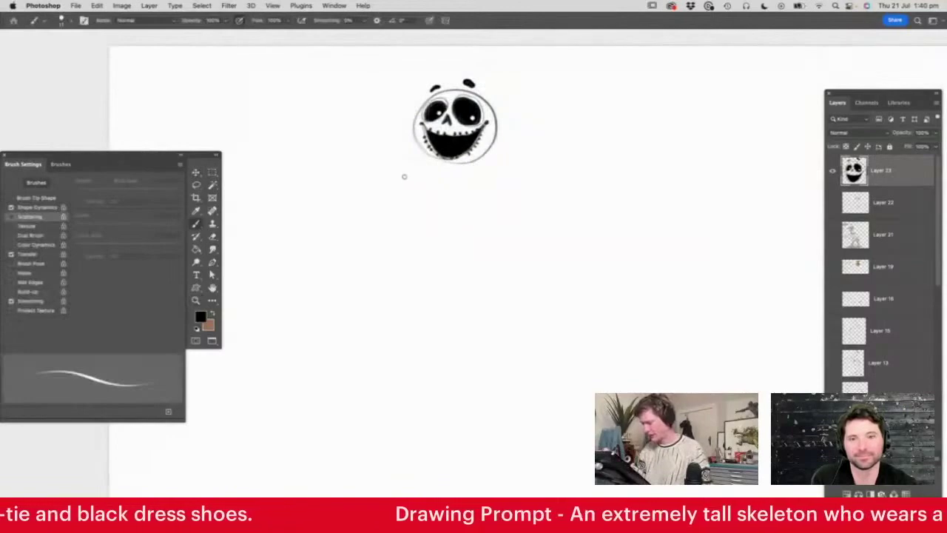
pyautogui.moveTo(412, 173)
pyautogui.mouseDown()
pyautogui.moveTo(486, 186)
pyautogui.moveTo(387, 247)
pyautogui.moveTo(461, 296)
pyautogui.moveTo(498, 281)
pyautogui.moveTo(493, 241)
pyautogui.moveTo(504, 185)
pyautogui.mouseUp()
pyautogui.moveTo(407, 291); pyautogui.dragTo(446, 330)
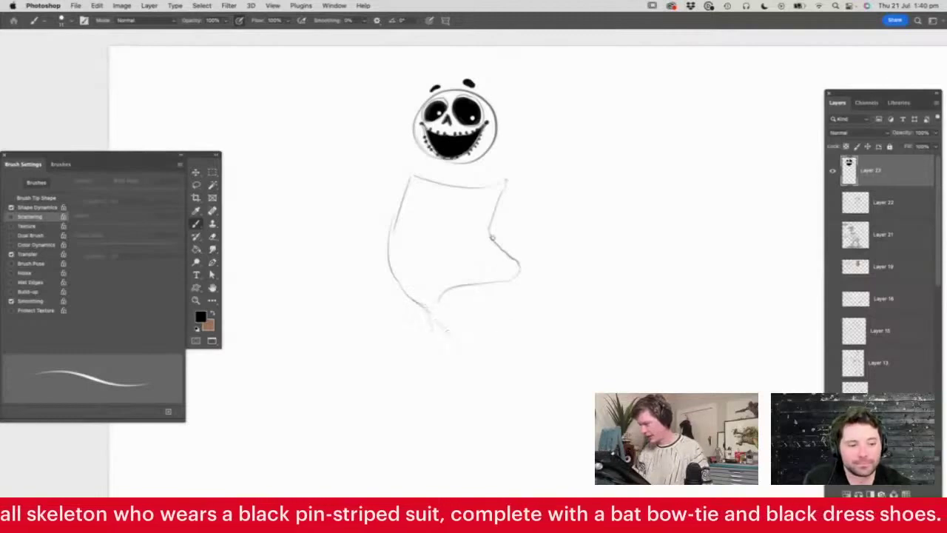
pyautogui.moveTo(495, 273)
pyautogui.mouseDown()
pyautogui.moveTo(614, 264)
pyautogui.moveTo(543, 305)
pyautogui.moveTo(489, 285)
pyautogui.moveTo(427, 386)
pyautogui.moveTo(437, 305)
pyautogui.moveTo(452, 272)
pyautogui.moveTo(437, 185)
pyautogui.moveTo(397, 219)
pyautogui.moveTo(429, 312)
pyautogui.moveTo(410, 300)
pyautogui.mouseUp()
pyautogui.press('e')
pyautogui.moveTo(497, 235)
pyautogui.mouseDown()
pyautogui.moveTo(517, 266)
pyautogui.moveTo(488, 252)
pyautogui.moveTo(524, 270)
pyautogui.moveTo(507, 178)
pyautogui.mouseUp()
pyautogui.press('b')
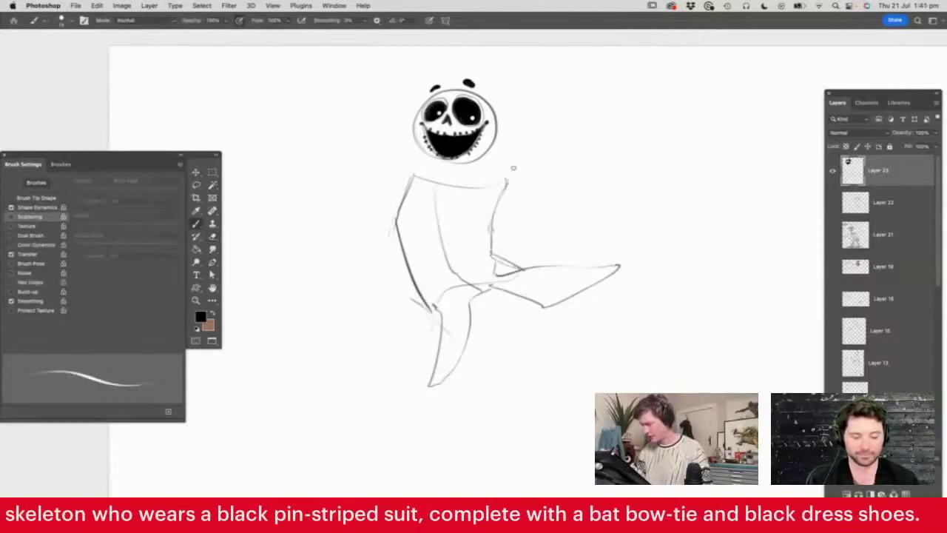
# - Rough in the legs below the jacket, one stretched far out behind and one bent back at the knee
pyautogui.press('super+space')
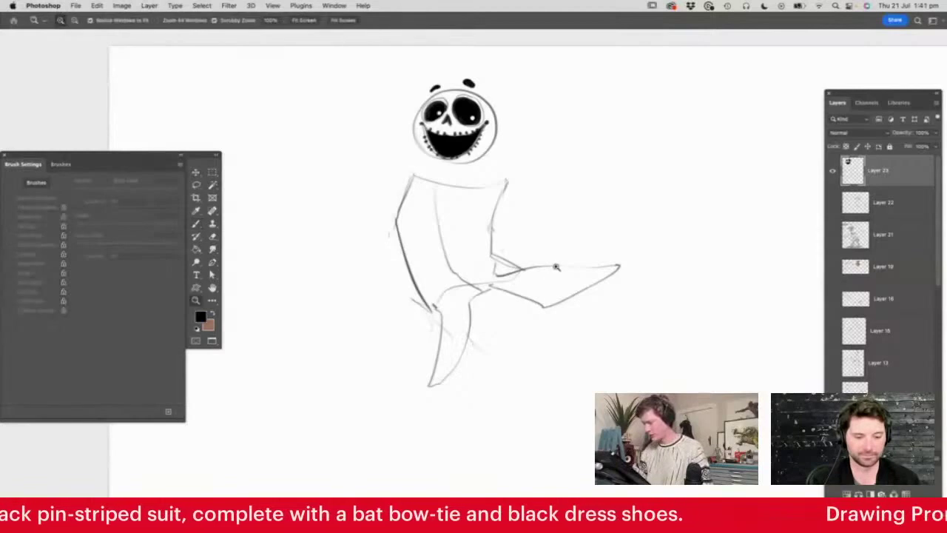
pyautogui.moveTo(553, 269); pyautogui.dragTo(537, 295)
pyautogui.moveTo(617, 336); pyautogui.dragTo(640, 333)
pyautogui.moveTo(462, 292); pyautogui.dragTo(701, 389)
pyautogui.moveTo(481, 241)
pyautogui.mouseDown()
pyautogui.moveTo(447, 335)
pyautogui.moveTo(492, 320)
pyautogui.mouseUp()
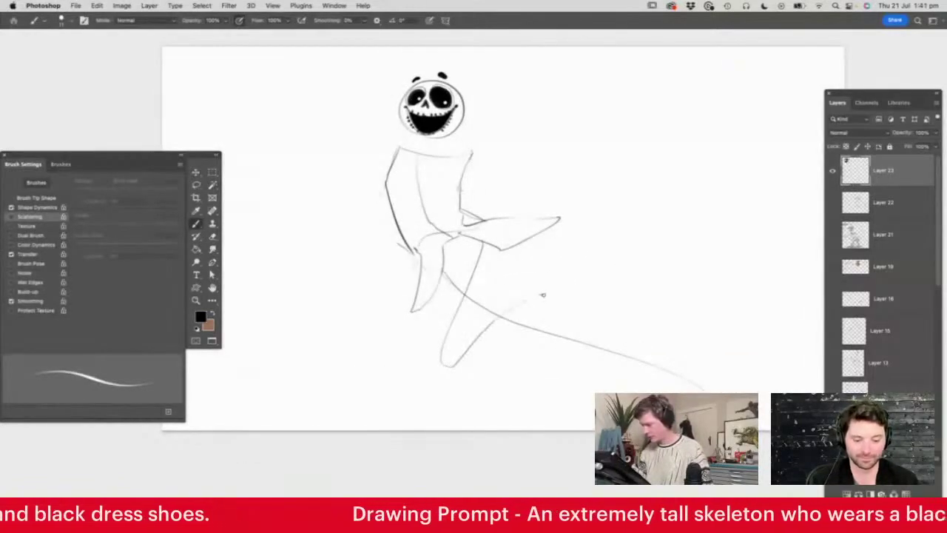
# - Sketch both long arms raised outward from the shoulders with sharply bent elbows, strengthening the right arm's upper edge
pyautogui.moveTo(474, 152); pyautogui.dragTo(578, 114)
pyautogui.moveTo(390, 151)
pyautogui.mouseDown()
pyautogui.moveTo(329, 108)
pyautogui.moveTo(300, 172)
pyautogui.mouseUp()
pyautogui.press('z')
pyautogui.moveTo(564, 106); pyautogui.dragTo(585, 116)
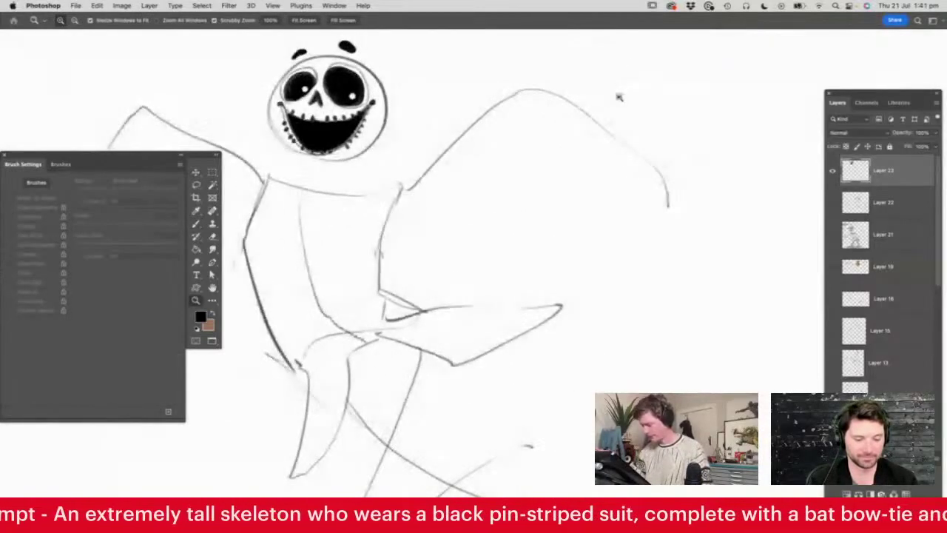
pyautogui.press('b')
pyautogui.moveTo(620, 177)
pyautogui.mouseDown()
pyautogui.moveTo(641, 145)
pyautogui.moveTo(535, 82)
pyautogui.moveTo(391, 179)
pyautogui.moveTo(333, 197)
pyautogui.moveTo(311, 236)
pyautogui.mouseUp()
# - Draw the jagged lapels, the stacked neck vertebrae and the bow-tie's right wing, cleaning the collar area with a larger eraser
pyautogui.moveTo(305, 253)
pyautogui.mouseDown()
pyautogui.moveTo(300, 185)
pyautogui.moveTo(285, 157)
pyautogui.moveTo(293, 204)
pyautogui.mouseUp()
pyautogui.moveTo(312, 270)
pyautogui.mouseDown()
pyautogui.moveTo(349, 213)
pyautogui.moveTo(359, 176)
pyautogui.mouseUp()
pyautogui.moveTo(296, 170)
pyautogui.mouseDown()
pyautogui.moveTo(324, 179)
pyautogui.moveTo(333, 167)
pyautogui.moveTo(340, 181)
pyautogui.mouseUp()
pyautogui.moveTo(296, 154); pyautogui.dragTo(363, 154)
pyautogui.press('e')
pyautogui.moveTo(324, 207)
pyautogui.mouseDown()
pyautogui.moveTo(341, 213)
pyautogui.moveTo(328, 207)
pyautogui.moveTo(354, 195)
pyautogui.moveTo(341, 247)
pyautogui.moveTo(327, 253)
pyautogui.moveTo(366, 197)
pyautogui.moveTo(421, 194)
pyautogui.moveTo(394, 225)
pyautogui.moveTo(338, 235)
pyautogui.mouseUp()
pyautogui.rightClick(370, 178)
pyautogui.press(']')
pyautogui.press(']')
pyautogui.press(']')
pyautogui.click(373, 187)
# - Draw the jagged left wing and the centre of the bat bow-tie
pyautogui.press('b')
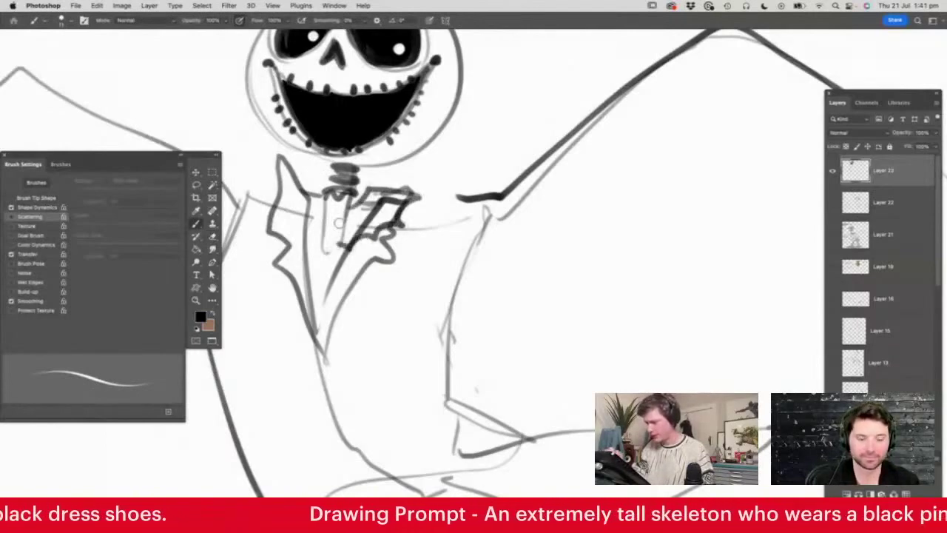
pyautogui.moveTo(329, 194)
pyautogui.mouseDown()
pyautogui.moveTo(282, 172)
pyautogui.moveTo(269, 202)
pyautogui.moveTo(326, 252)
pyautogui.mouseUp()
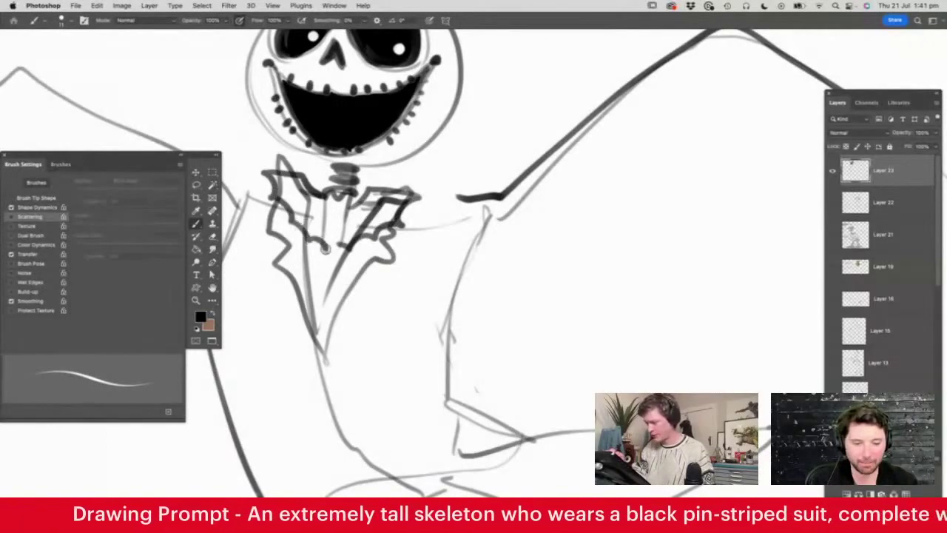
pyautogui.press('e')
pyautogui.press('super+z')
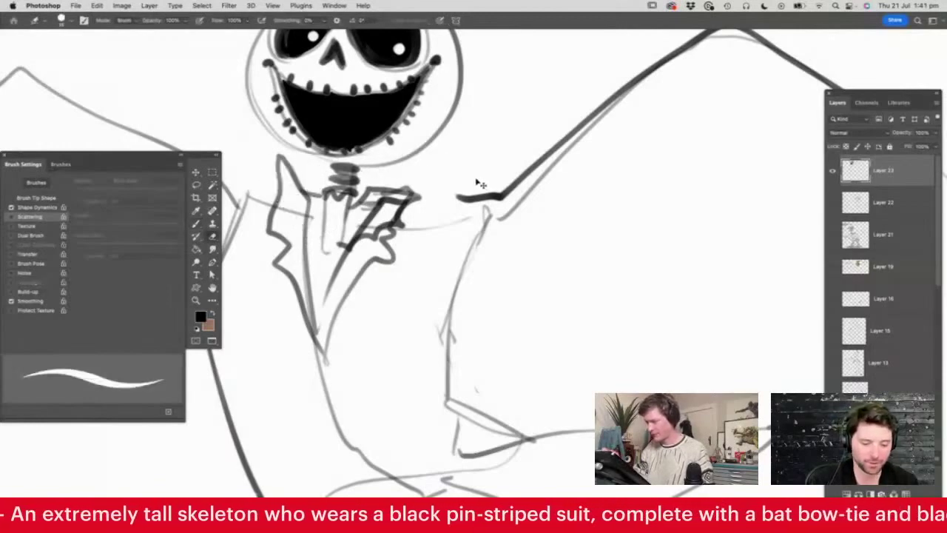
pyautogui.press('super+z')
pyautogui.press('b')
pyautogui.moveTo(346, 202)
pyautogui.mouseDown()
pyautogui.moveTo(417, 185)
pyautogui.moveTo(413, 226)
pyautogui.moveTo(361, 245)
pyautogui.moveTo(339, 235)
pyautogui.moveTo(316, 195)
pyautogui.moveTo(270, 174)
pyautogui.moveTo(291, 231)
pyautogui.moveTo(326, 247)
pyautogui.mouseUp()
# - Erase the stray lines around the bat bow-tie and draw the bat's small face and body at its centre
pyautogui.press('e')
pyautogui.rightClick(305, 172)
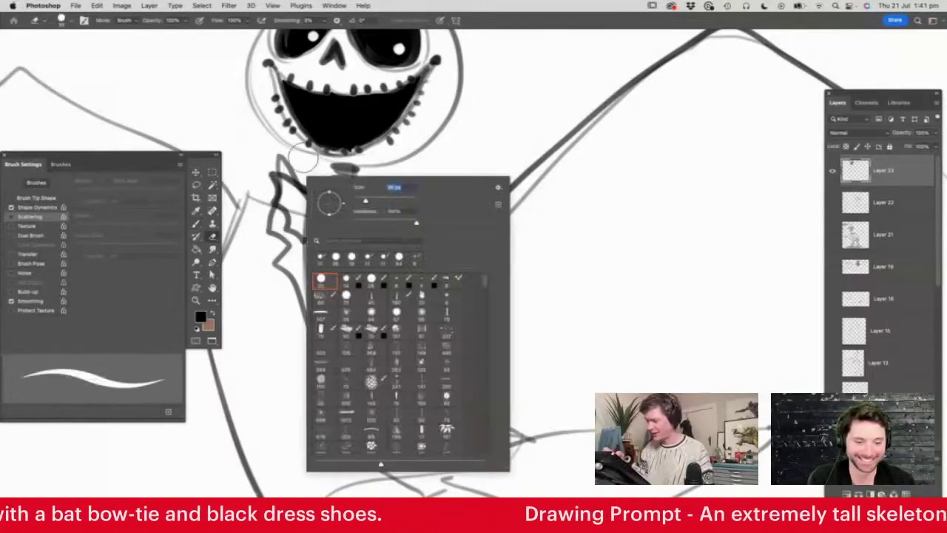
pyautogui.moveTo(363, 201); pyautogui.dragTo(361, 201)
pyautogui.click(425, 160)
pyautogui.moveTo(299, 196)
pyautogui.mouseDown()
pyautogui.moveTo(298, 219)
pyautogui.moveTo(304, 226)
pyautogui.moveTo(401, 198)
pyautogui.moveTo(387, 202)
pyautogui.moveTo(398, 200)
pyautogui.moveTo(398, 216)
pyautogui.moveTo(379, 209)
pyautogui.moveTo(378, 238)
pyautogui.mouseUp()
pyautogui.press('b')
pyautogui.click(331, 205)
pyautogui.click(338, 206)
pyautogui.click(332, 214)
pyautogui.moveTo(323, 250); pyautogui.dragTo(341, 247)
# - Outline the right sleeve's underside with a cuff and small buttons, and darken the jacket's side down to the waist
pyautogui.press('z')
pyautogui.moveTo(418, 189); pyautogui.dragTo(354, 221)
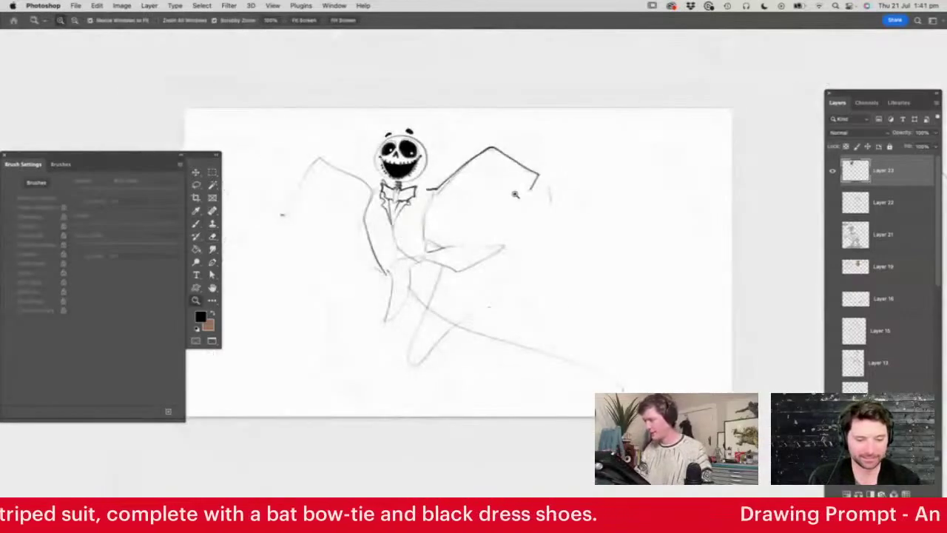
pyautogui.moveTo(453, 221); pyautogui.dragTo(474, 223)
pyautogui.press('b')
pyautogui.moveTo(412, 206)
pyautogui.mouseDown()
pyautogui.moveTo(531, 137)
pyautogui.moveTo(584, 171)
pyautogui.mouseUp()
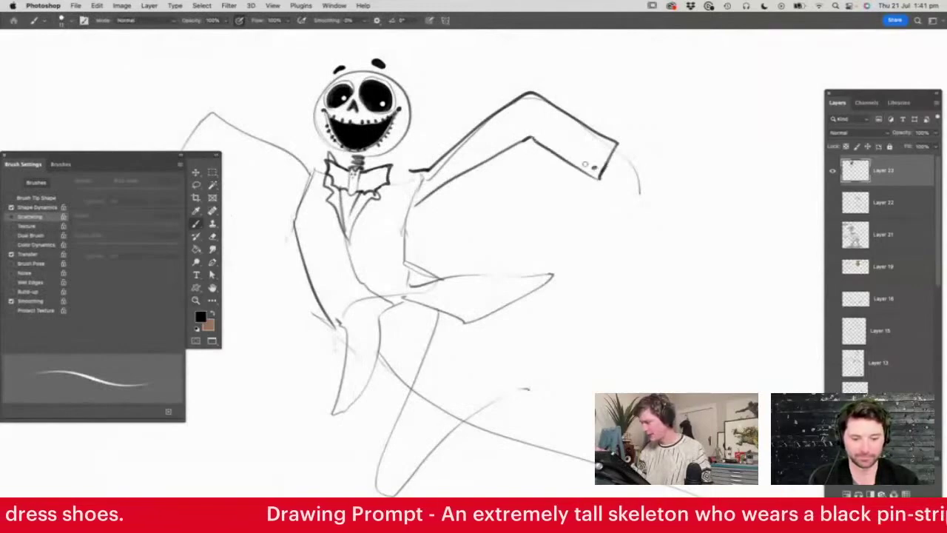
pyautogui.moveTo(421, 198); pyautogui.dragTo(403, 263)
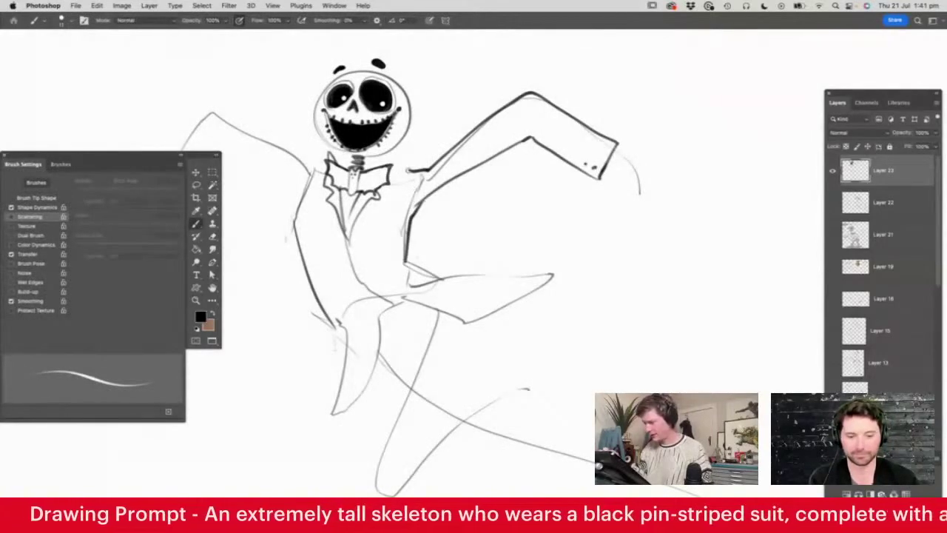
# - Draw the shoulder lines on both sides of the collar and outline the left sleeve with its open cuff
pyautogui.moveTo(397, 173); pyautogui.dragTo(358, 214)
pyautogui.moveTo(315, 162); pyautogui.dragTo(327, 200)
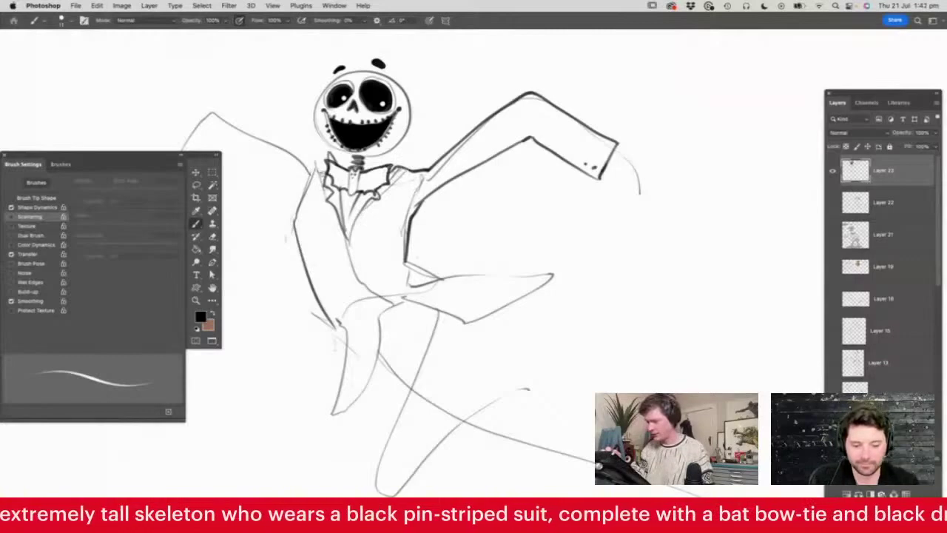
pyautogui.moveTo(313, 159); pyautogui.dragTo(213, 113)
pyautogui.press('z')
pyautogui.moveTo(593, 148); pyautogui.dragTo(536, 169)
pyautogui.moveTo(444, 148); pyautogui.dragTo(492, 144)
pyautogui.press('b')
pyautogui.moveTo(431, 119)
pyautogui.mouseDown()
pyautogui.moveTo(384, 197)
pyautogui.moveTo(442, 148)
pyautogui.moveTo(508, 199)
pyautogui.mouseUp()
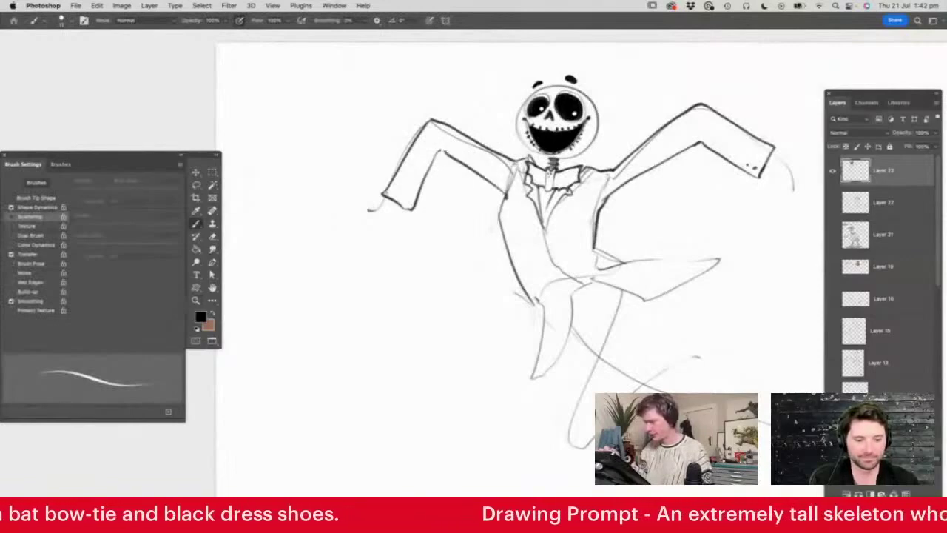
# - Draw a bony wrist and a skeletal hand with long spread fingers coming out of the left cuff
pyautogui.moveTo(393, 203)
pyautogui.mouseDown()
pyautogui.moveTo(372, 230)
pyautogui.moveTo(389, 234)
pyautogui.moveTo(372, 257)
pyautogui.moveTo(374, 290)
pyautogui.mouseUp()
pyautogui.press('z')
pyautogui.press('b')
pyautogui.moveTo(370, 229); pyautogui.dragTo(371, 260)
pyautogui.moveTo(375, 226)
pyautogui.mouseDown()
pyautogui.moveTo(319, 235)
pyautogui.moveTo(379, 221)
pyautogui.mouseUp()
pyautogui.moveTo(311, 216)
pyautogui.mouseDown()
pyautogui.moveTo(376, 216)
pyautogui.moveTo(383, 191)
pyautogui.moveTo(275, 227)
pyautogui.moveTo(264, 260)
pyautogui.mouseUp()
pyautogui.moveTo(264, 260)
pyautogui.mouseDown()
pyautogui.moveTo(282, 231)
pyautogui.moveTo(319, 230)
pyautogui.mouseUp()
pyautogui.moveTo(315, 224); pyautogui.dragTo(249, 211)
pyautogui.moveTo(249, 211)
pyautogui.mouseDown()
pyautogui.moveTo(266, 194)
pyautogui.moveTo(317, 216)
pyautogui.moveTo(288, 216)
pyautogui.moveTo(302, 173)
pyautogui.moveTo(307, 197)
pyautogui.moveTo(374, 211)
pyautogui.moveTo(383, 223)
pyautogui.moveTo(398, 196)
pyautogui.moveTo(368, 247)
pyautogui.mouseUp()
# - Draw a bony wrist and long-fingered skeletal hand beyond the right cuff, and erase the stray guide line beneath it
pyautogui.press('z')
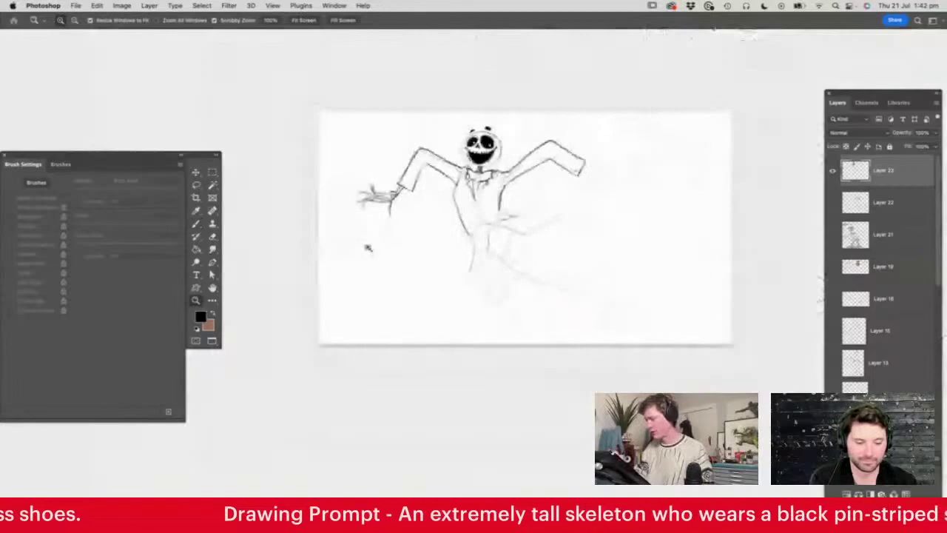
pyautogui.moveTo(598, 171); pyautogui.dragTo(652, 168)
pyautogui.press('b')
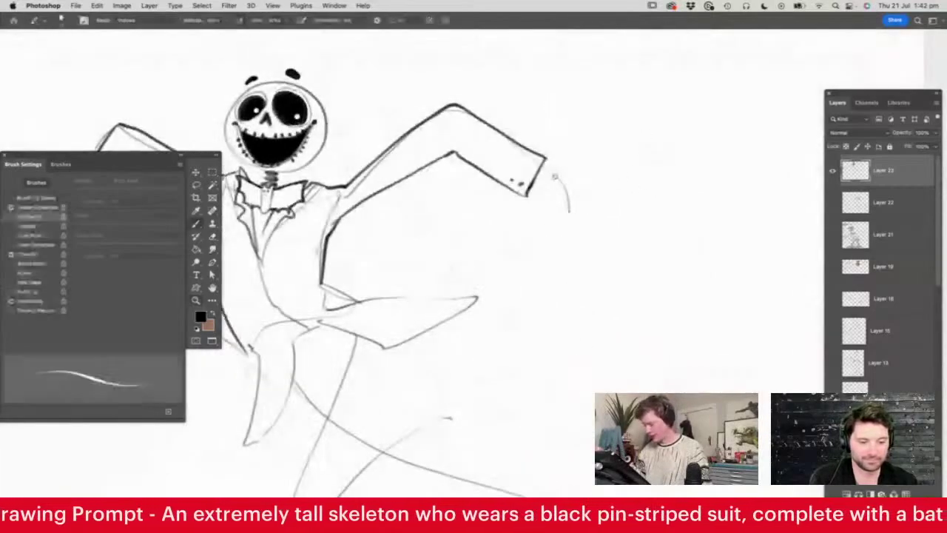
pyautogui.moveTo(537, 167); pyautogui.dragTo(563, 193)
pyautogui.moveTo(542, 172)
pyautogui.mouseDown()
pyautogui.moveTo(569, 186)
pyautogui.moveTo(627, 164)
pyautogui.moveTo(568, 191)
pyautogui.moveTo(619, 182)
pyautogui.moveTo(608, 205)
pyautogui.mouseUp()
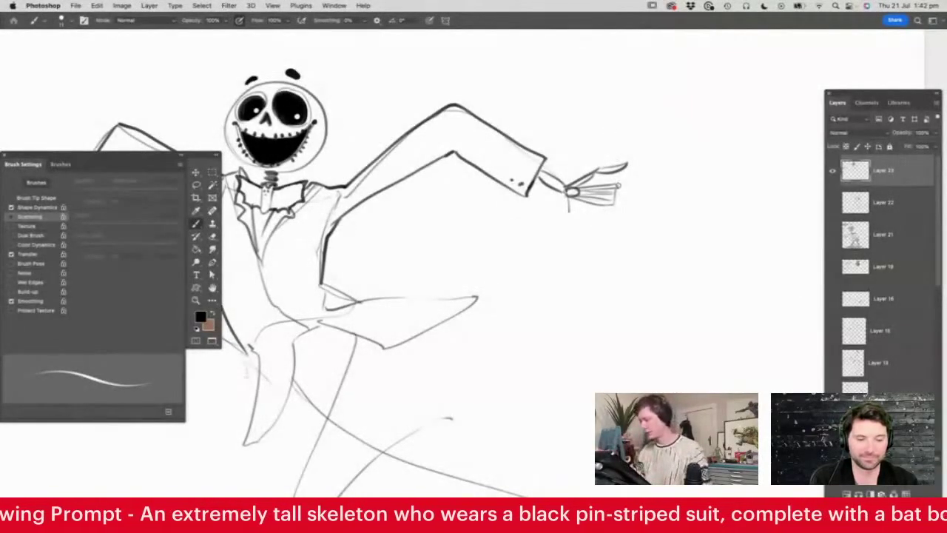
pyautogui.moveTo(615, 185)
pyautogui.mouseDown()
pyautogui.moveTo(663, 168)
pyautogui.moveTo(630, 177)
pyautogui.moveTo(659, 194)
pyautogui.moveTo(632, 192)
pyautogui.moveTo(658, 224)
pyautogui.moveTo(613, 206)
pyautogui.moveTo(633, 238)
pyautogui.mouseUp()
pyautogui.moveTo(572, 198)
pyautogui.mouseDown()
pyautogui.moveTo(612, 214)
pyautogui.moveTo(593, 225)
pyautogui.mouseUp()
pyautogui.press('z')
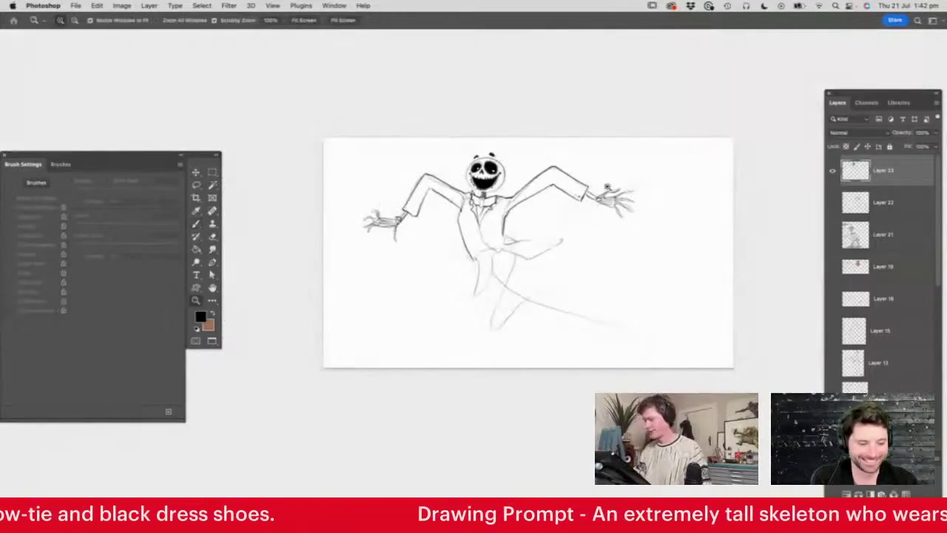
pyautogui.moveTo(626, 188); pyautogui.dragTo(666, 194)
pyautogui.press('e')
pyautogui.moveTo(591, 209)
pyautogui.mouseDown()
pyautogui.moveTo(587, 216)
pyautogui.moveTo(584, 203)
pyautogui.moveTo(566, 244)
pyautogui.mouseUp()
pyautogui.press('b')
# - Erase the overlapping guide lines across the bent leg and outline its thigh down to the knee
pyautogui.press('z')
pyautogui.moveTo(482, 311); pyautogui.dragTo(534, 319)
pyautogui.moveTo(486, 345); pyautogui.dragTo(520, 343)
pyautogui.press('e')
pyautogui.moveTo(496, 220); pyautogui.dragTo(454, 341)
pyautogui.moveTo(477, 308); pyautogui.dragTo(489, 315)
pyautogui.press('b')
pyautogui.moveTo(467, 219); pyautogui.dragTo(459, 288)
pyautogui.moveTo(465, 253); pyautogui.dragTo(439, 392)
pyautogui.moveTo(440, 356); pyautogui.dragTo(435, 416)
# - Draw the bent leg's lower trouser half with its hem and a bony foot with small toes
pyautogui.moveTo(524, 231)
pyautogui.mouseDown()
pyautogui.moveTo(474, 356)
pyautogui.moveTo(524, 311)
pyautogui.moveTo(588, 281)
pyautogui.moveTo(666, 278)
pyautogui.mouseUp()
pyautogui.moveTo(594, 296); pyautogui.dragTo(678, 272)
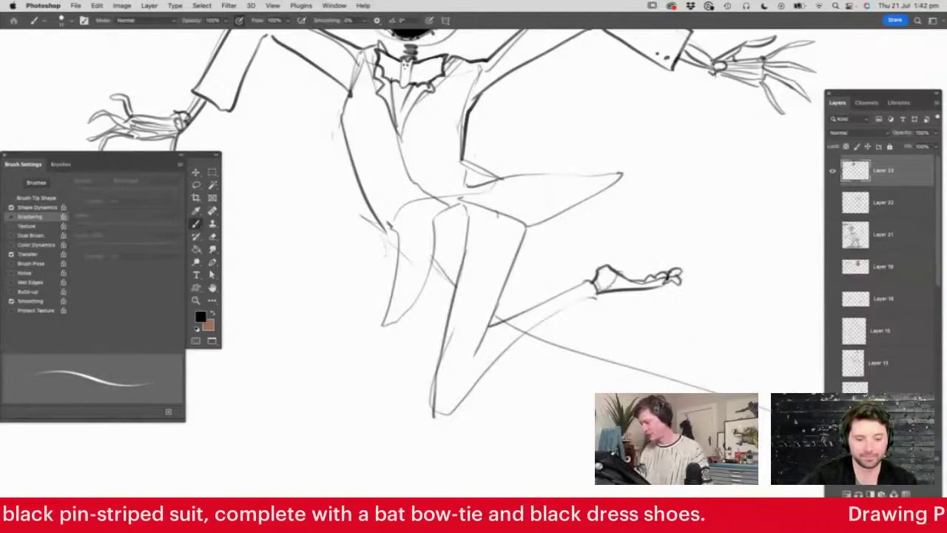
pyautogui.moveTo(585, 280)
pyautogui.mouseDown()
pyautogui.moveTo(602, 317)
pyautogui.moveTo(455, 402)
pyautogui.mouseUp()
# - Enlarge the eraser, remove the old guide lines along the bent lower leg, and define the crease behind its knee
pyautogui.press('e')
pyautogui.rightClick(532, 265)
pyautogui.moveTo(590, 260); pyautogui.dragTo(605, 259)
pyautogui.press('Return')
pyautogui.moveTo(550, 316)
pyautogui.mouseDown()
pyautogui.moveTo(481, 362)
pyautogui.moveTo(494, 339)
pyautogui.moveTo(472, 378)
pyautogui.mouseUp()
pyautogui.press('b')
pyautogui.moveTo(488, 330); pyautogui.dragTo(460, 393)
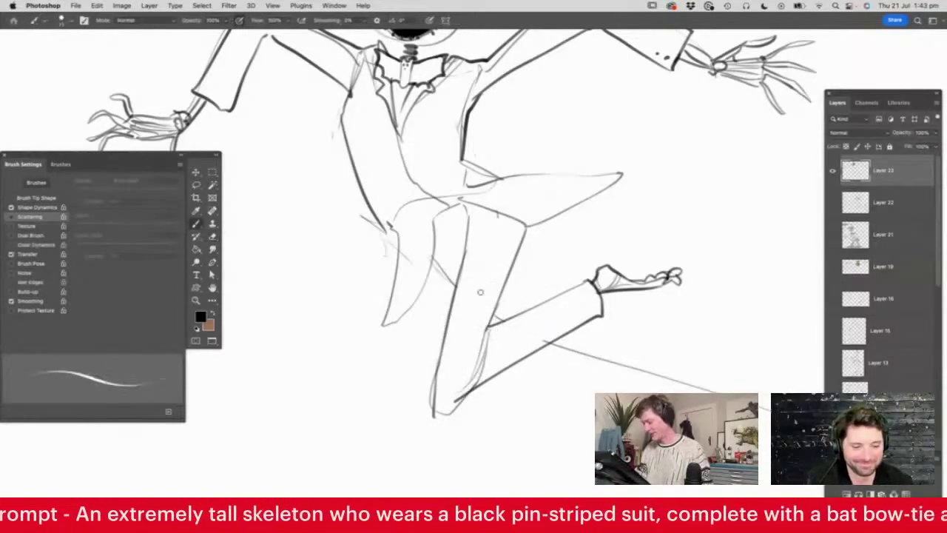
# - Touch up the line at the top of the bent leg's thigh and erase the overlapping strokes along it
pyautogui.moveTo(459, 206); pyautogui.dragTo(463, 247)
pyautogui.press('e')
pyautogui.moveTo(470, 210)
pyautogui.mouseDown()
pyautogui.moveTo(473, 237)
pyautogui.moveTo(451, 303)
pyautogui.mouseUp()
pyautogui.press('b')
# - Draw the far leg stretched out behind the bent one, ending in a trouser hem and a bony foot
pyautogui.press('z')
pyautogui.moveTo(570, 301); pyautogui.dragTo(606, 296)
pyautogui.press('b')
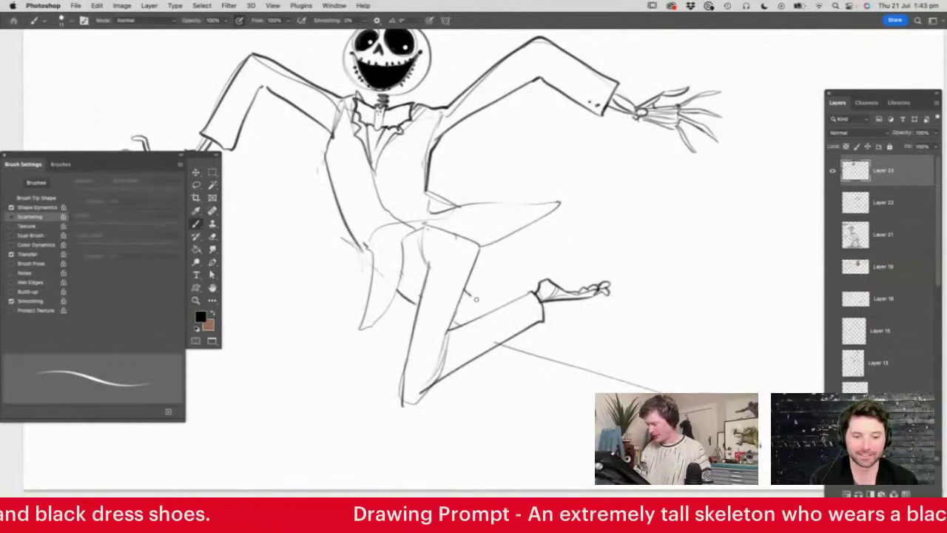
pyautogui.moveTo(526, 326); pyautogui.dragTo(593, 350)
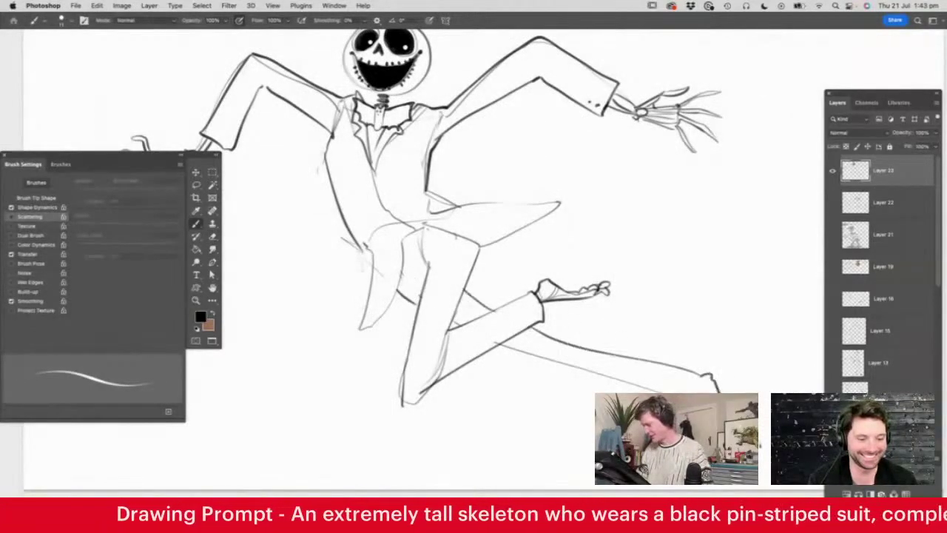
pyautogui.moveTo(759, 406); pyautogui.dragTo(767, 458)
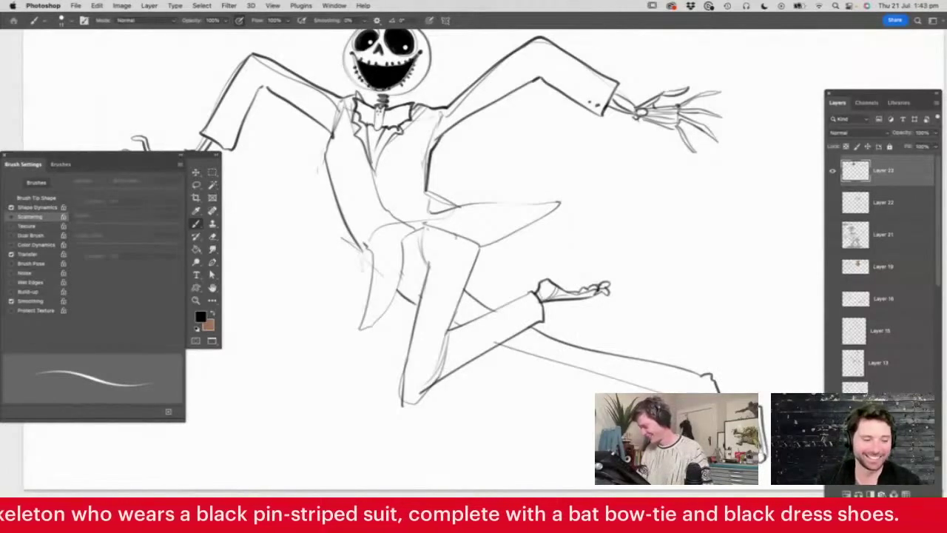
# - Select the empty background around the figure with the Magic Wand and invert the selection to the skeleton
pyautogui.press('z')
pyautogui.moveTo(607, 304)
pyautogui.mouseDown()
pyautogui.moveTo(594, 264)
pyautogui.moveTo(624, 269)
pyautogui.mouseUp()
pyautogui.press('w')
pyautogui.click(625, 273)
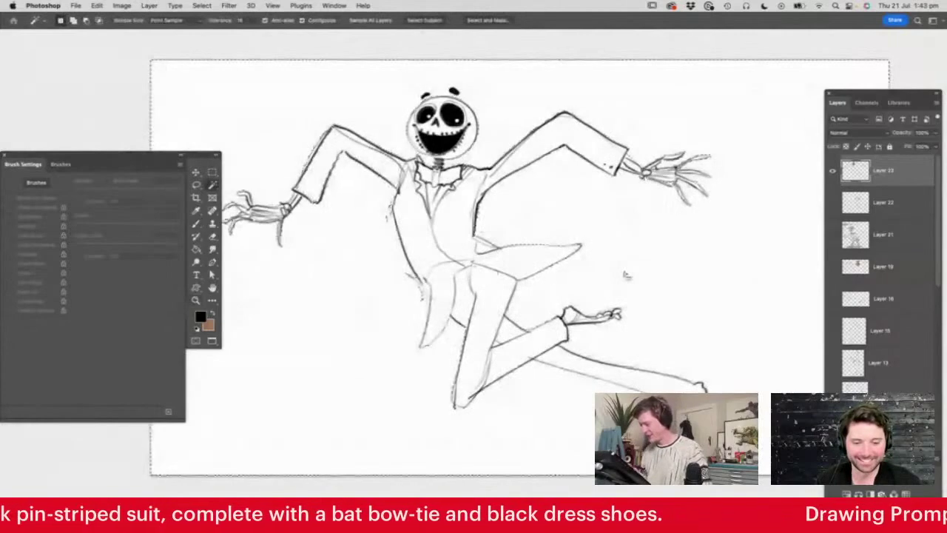
pyautogui.press('super+shift+i')
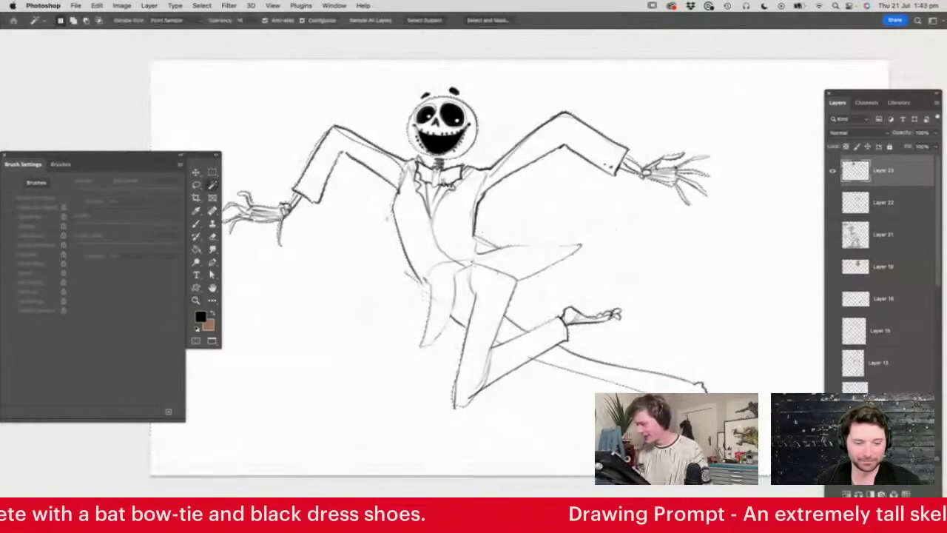
pyautogui.click(381, 230)
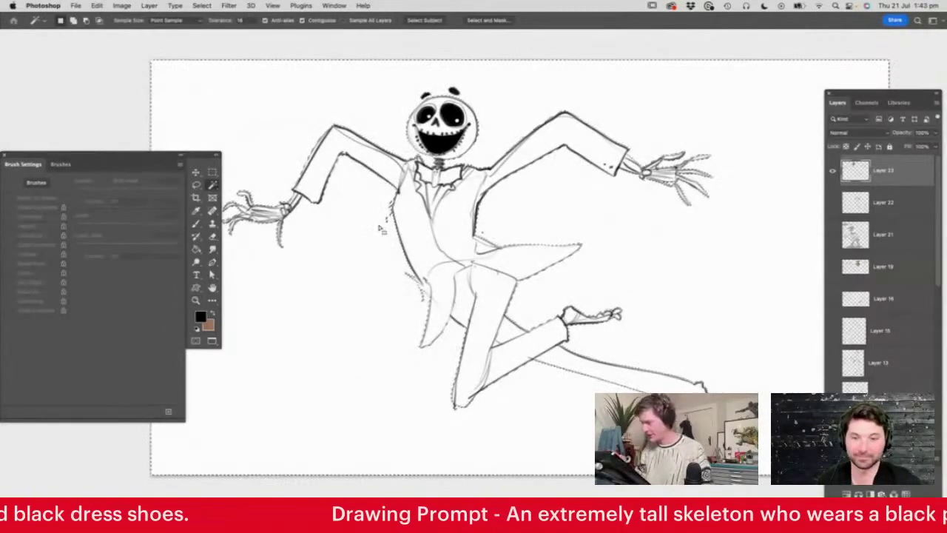
pyautogui.press('super+shift+i')
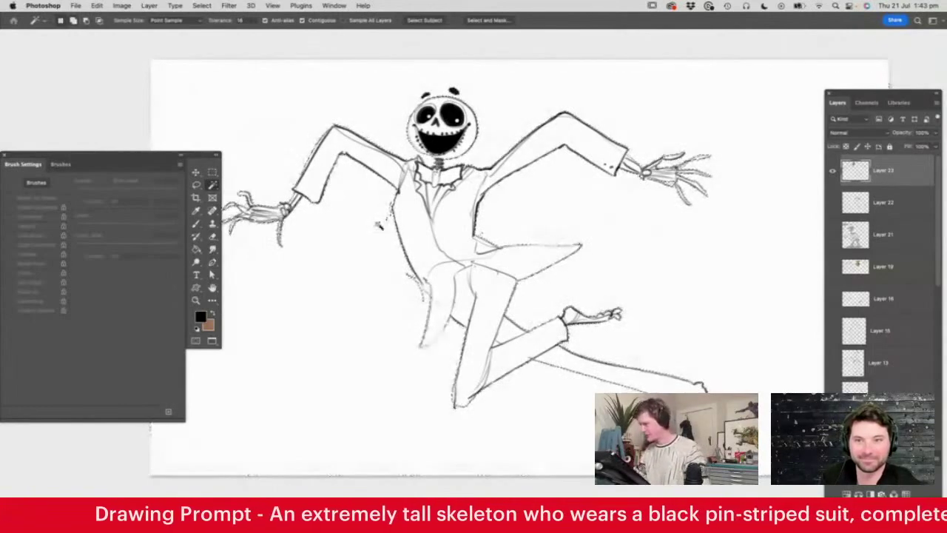
# - Add a new layer beneath the skeleton's line art and set the foreground colour to a medium grey
pyautogui.click(875, 207)
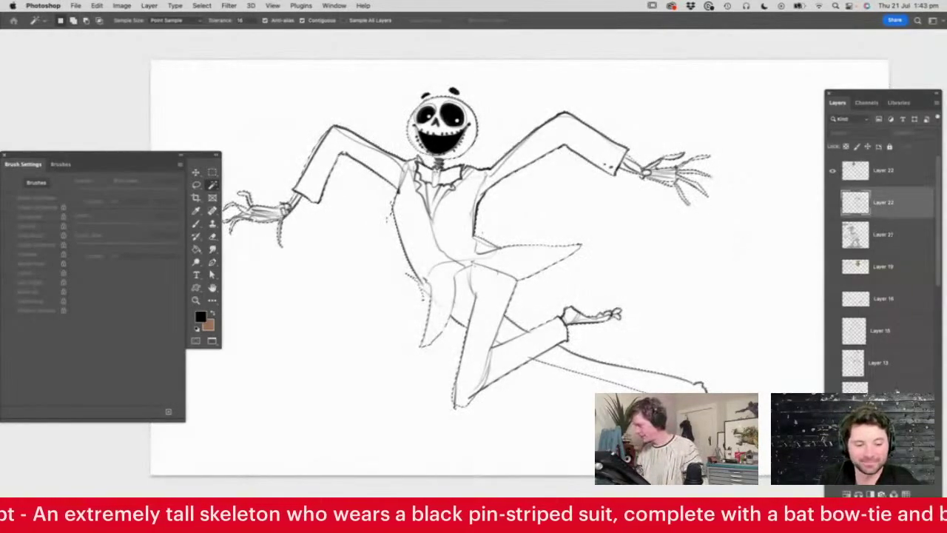
pyautogui.click(893, 494)
pyautogui.press('n')
pyautogui.moveTo(392, 317); pyautogui.dragTo(392, 324)
pyautogui.click(261, 319)
# - Fill the selected skeleton silhouette with the grey foreground colour and deselect it
pyautogui.click(479, 265)
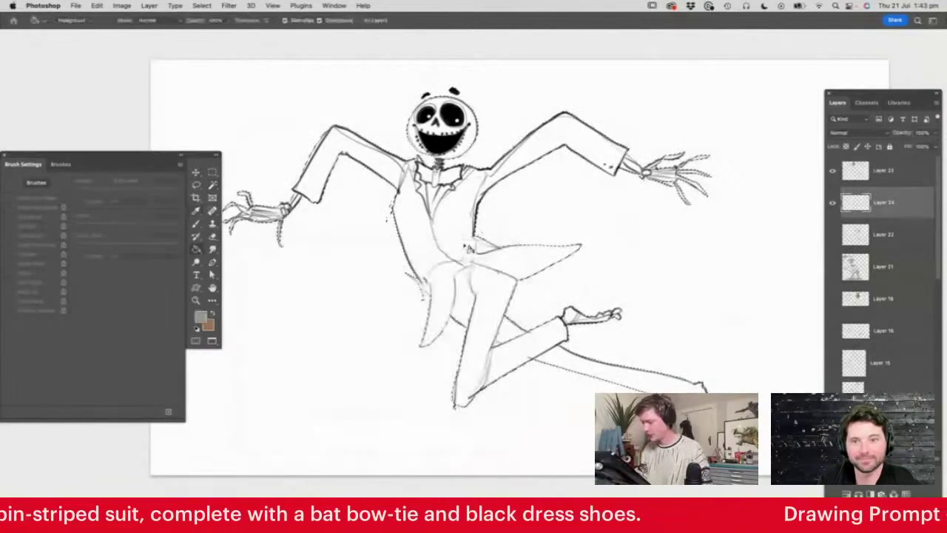
pyautogui.hotkey('alt', 'BackSpace')
pyautogui.press('m')
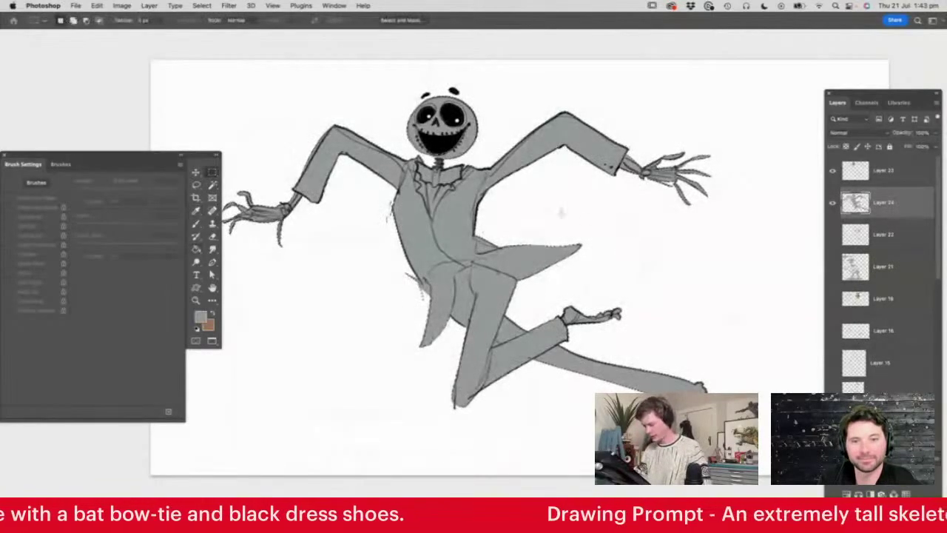
pyautogui.press('super+d')
# - Erase the grey fill from the skull, both hands and the bony feet so only the suit stays grey
pyautogui.press('e')
pyautogui.rightClick(530, 199)
pyautogui.moveTo(524, 258); pyautogui.dragTo(537, 258)
pyautogui.moveTo(452, 113); pyautogui.dragTo(419, 124)
pyautogui.moveTo(691, 159)
pyautogui.mouseDown()
pyautogui.moveTo(629, 179)
pyautogui.moveTo(698, 152)
pyautogui.moveTo(703, 203)
pyautogui.mouseUp()
pyautogui.moveTo(577, 314); pyautogui.dragTo(619, 313)
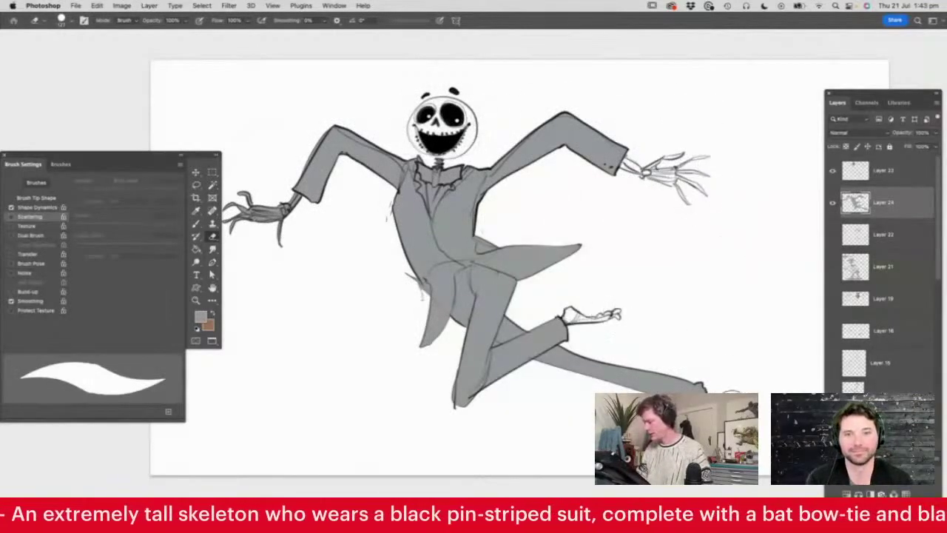
pyautogui.moveTo(296, 216)
pyautogui.mouseDown()
pyautogui.moveTo(248, 219)
pyautogui.moveTo(296, 217)
pyautogui.mouseUp()
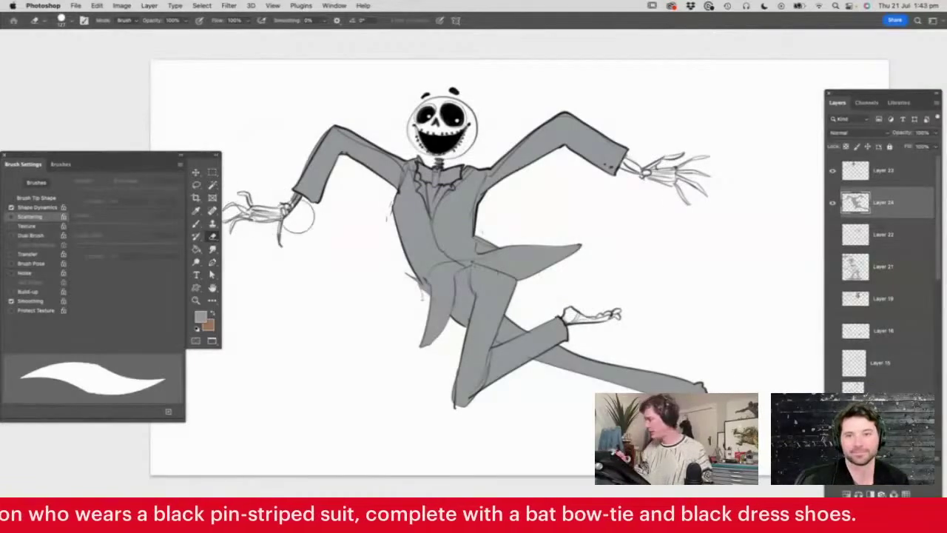
# - Set a small brush with white foreground colour and paint white pinstripes down the jacket, coat tails and trouser legs
pyautogui.press('b')
pyautogui.rightClick(460, 222)
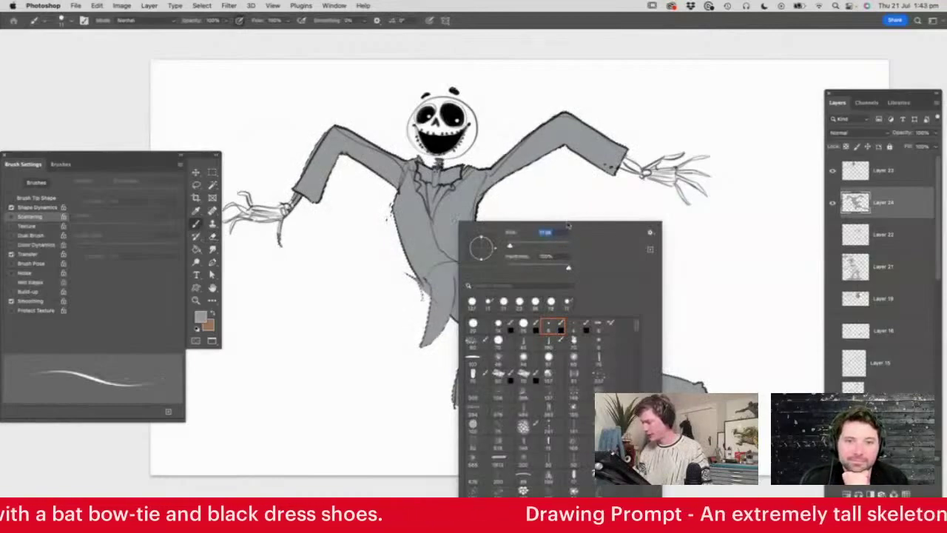
pyautogui.moveTo(516, 247); pyautogui.dragTo(518, 247)
pyautogui.click(530, 202)
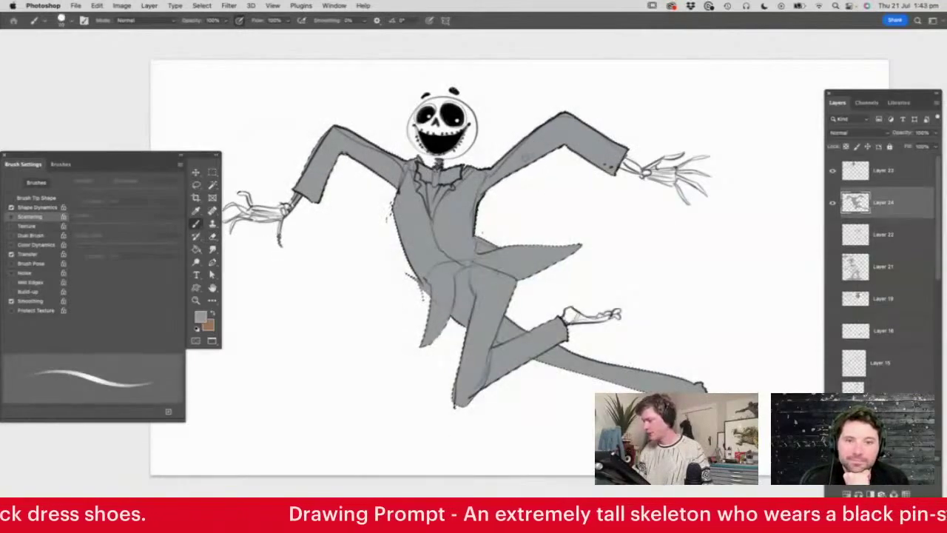
pyautogui.press('n')
pyautogui.click(257, 272)
pyautogui.press('Return')
pyautogui.moveTo(412, 166)
pyautogui.mouseDown()
pyautogui.moveTo(425, 285)
pyautogui.moveTo(426, 251)
pyautogui.mouseUp()
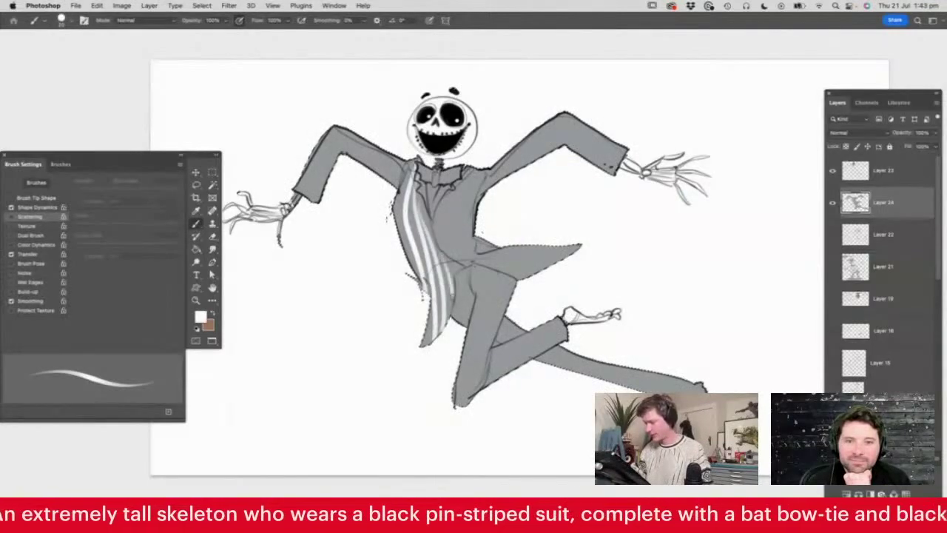
pyautogui.moveTo(449, 195); pyautogui.dragTo(441, 236)
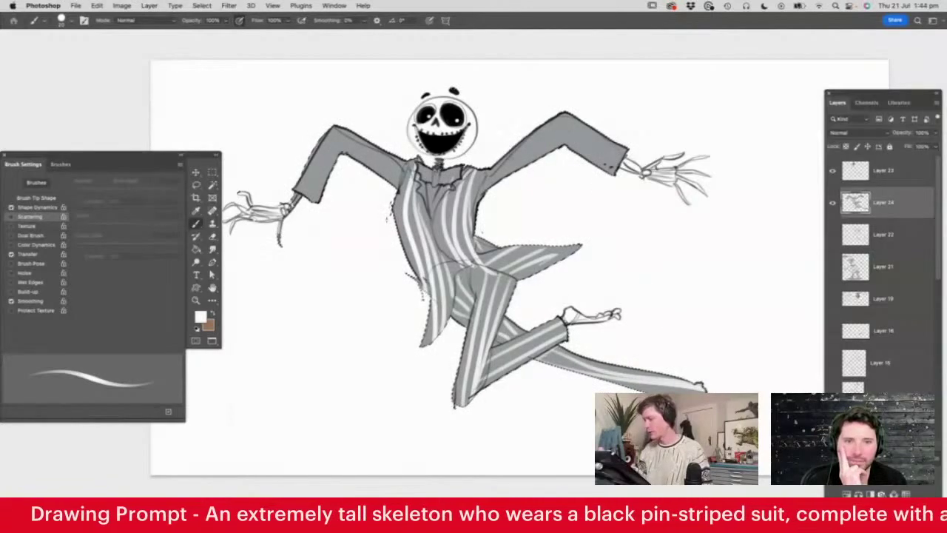
# - Paint white pinstripes along both sleeves to the cuffs and deselect the suit
pyautogui.moveTo(495, 167)
pyautogui.mouseDown()
pyautogui.moveTo(562, 124)
pyautogui.moveTo(624, 153)
pyautogui.moveTo(519, 159)
pyautogui.moveTo(561, 139)
pyautogui.mouseUp()
pyautogui.moveTo(563, 139); pyautogui.dragTo(618, 170)
pyautogui.moveTo(402, 167)
pyautogui.mouseDown()
pyautogui.moveTo(337, 132)
pyautogui.moveTo(298, 191)
pyautogui.mouseUp()
pyautogui.moveTo(301, 201)
pyautogui.mouseDown()
pyautogui.moveTo(329, 147)
pyautogui.moveTo(401, 173)
pyautogui.moveTo(310, 200)
pyautogui.mouseUp()
pyautogui.press('z')
pyautogui.moveTo(527, 214); pyautogui.dragTo(549, 216)
pyautogui.press('w')
pyautogui.press('z')
pyautogui.moveTo(458, 251); pyautogui.dragTo(484, 274)
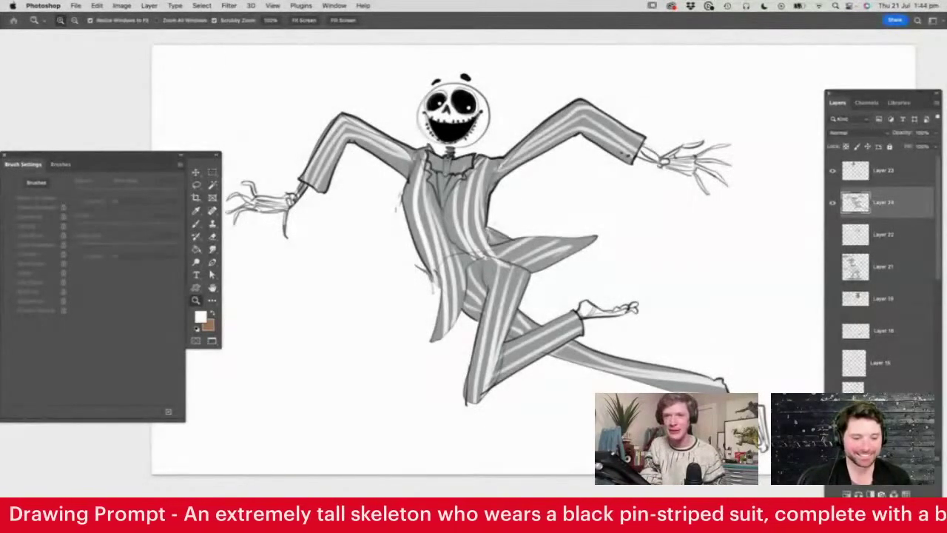
pyautogui.press('Tab')
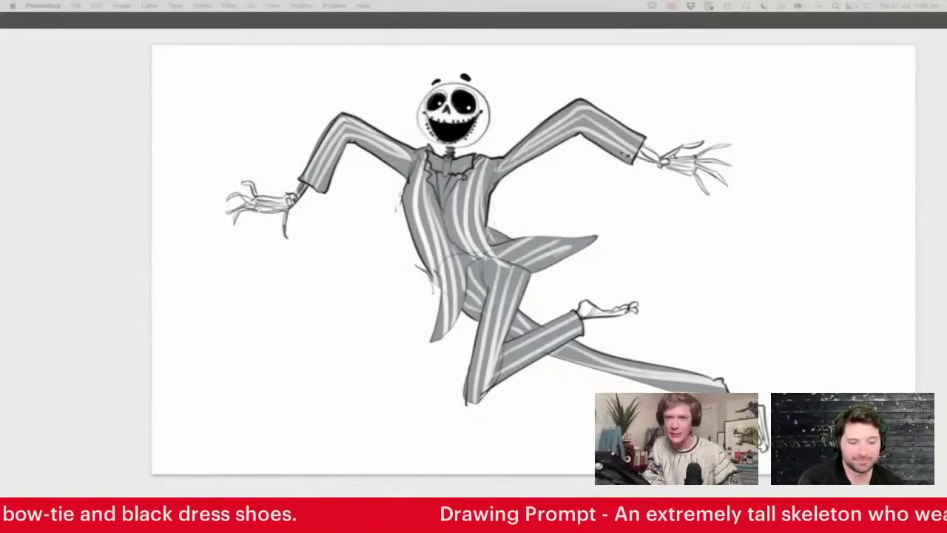
pyautogui.press('Tab')
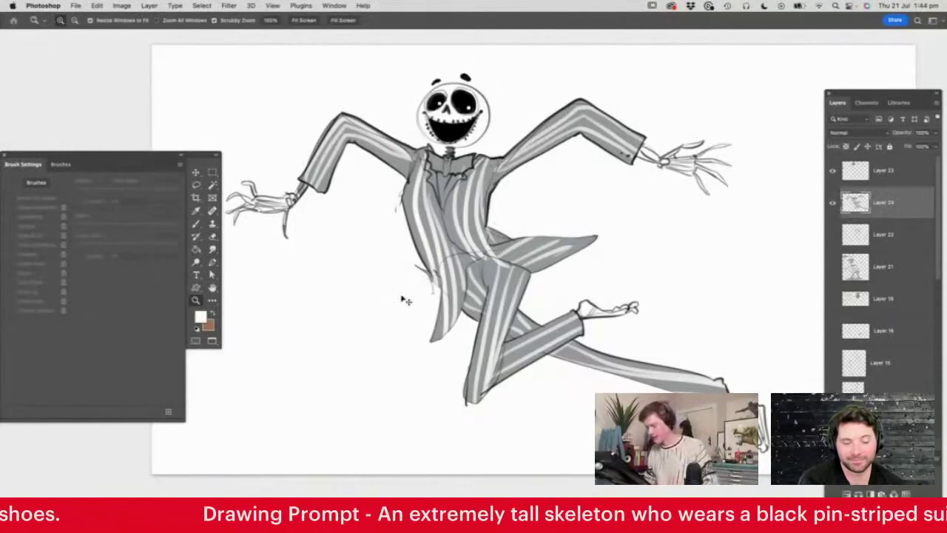
# - Paste the skeleton figurine reference image and move it beside the drawn figure
pyautogui.press('super+v')
pyautogui.press('v')
pyautogui.moveTo(546, 284); pyautogui.dragTo(717, 298)
# - Examine the reference figurine's pose, thin limbs and suit details and compare it with the drawn skeleton
pyautogui.press('z')
pyautogui.moveTo(424, 347); pyautogui.dragTo(403, 357)
pyautogui.moveTo(658, 313); pyautogui.dragTo(709, 401)
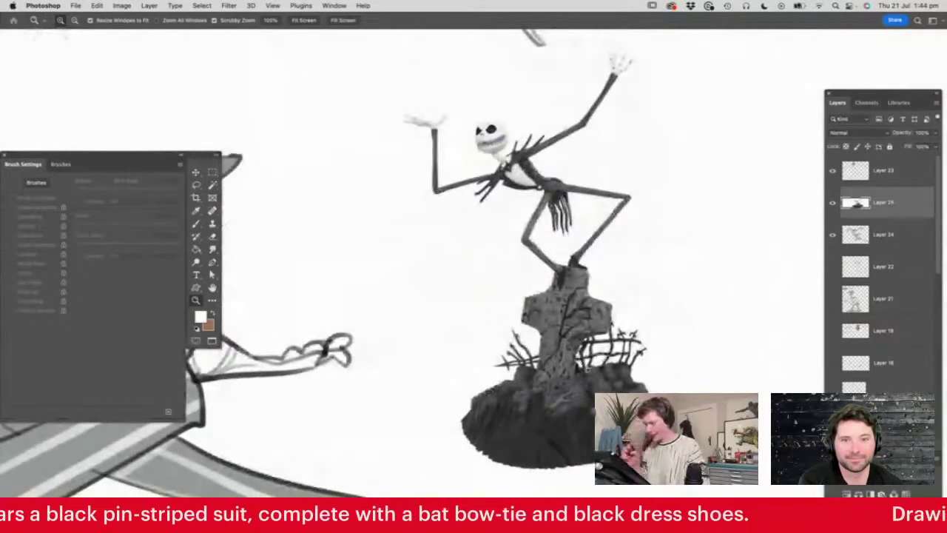
pyautogui.moveTo(585, 376); pyautogui.dragTo(570, 372)
pyautogui.moveTo(519, 189); pyautogui.dragTo(544, 209)
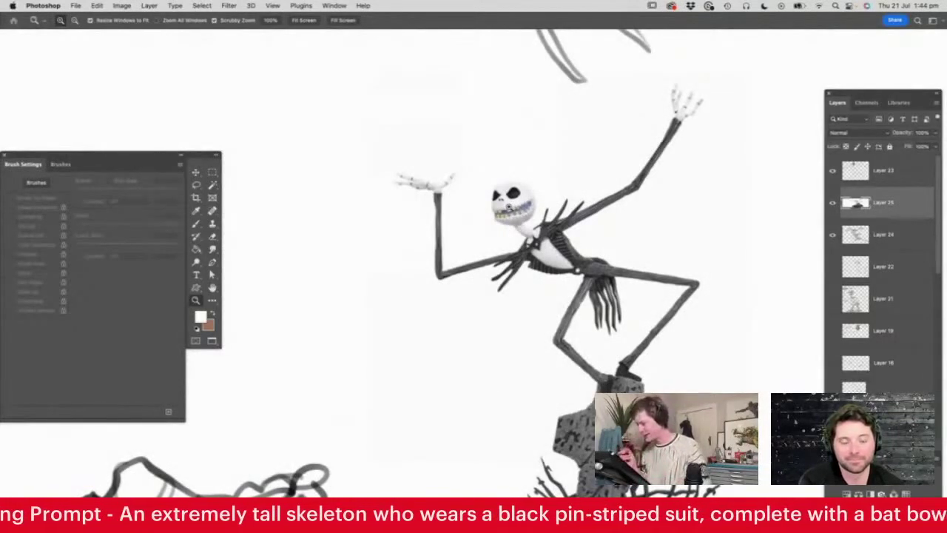
pyautogui.moveTo(621, 311); pyautogui.dragTo(612, 297)
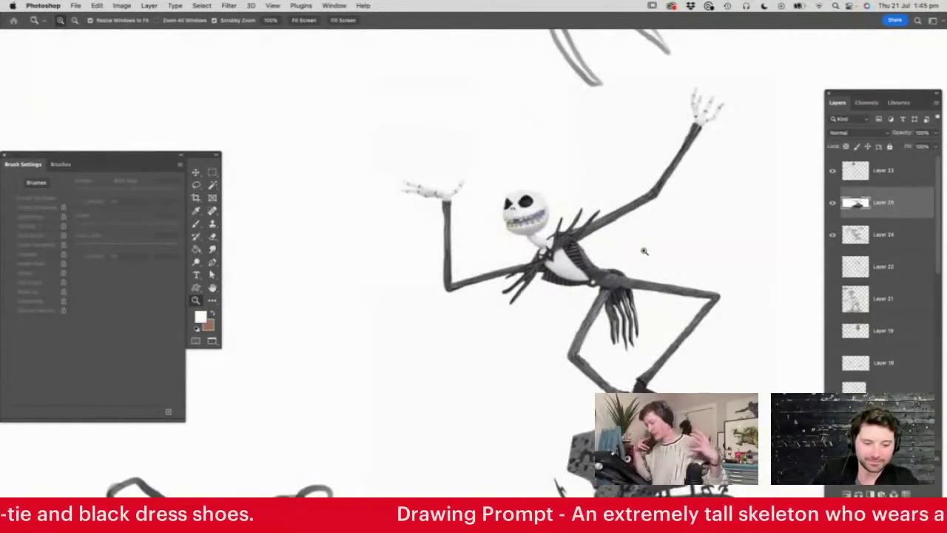
pyautogui.moveTo(608, 287); pyautogui.dragTo(449, 444)
pyautogui.moveTo(691, 401); pyautogui.dragTo(714, 400)
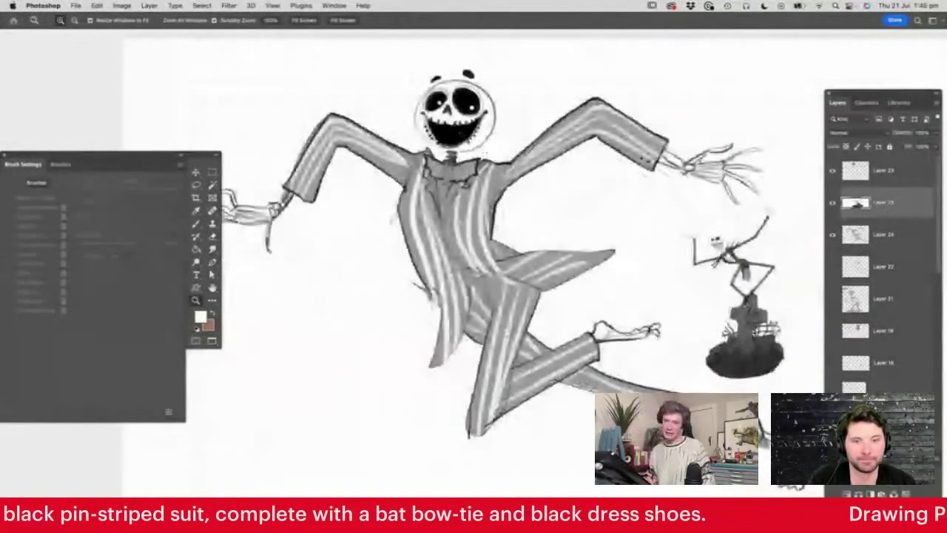
# - Hide the skeleton drawing and reference image layers and add a new blank layer above them
pyautogui.click(832, 203)
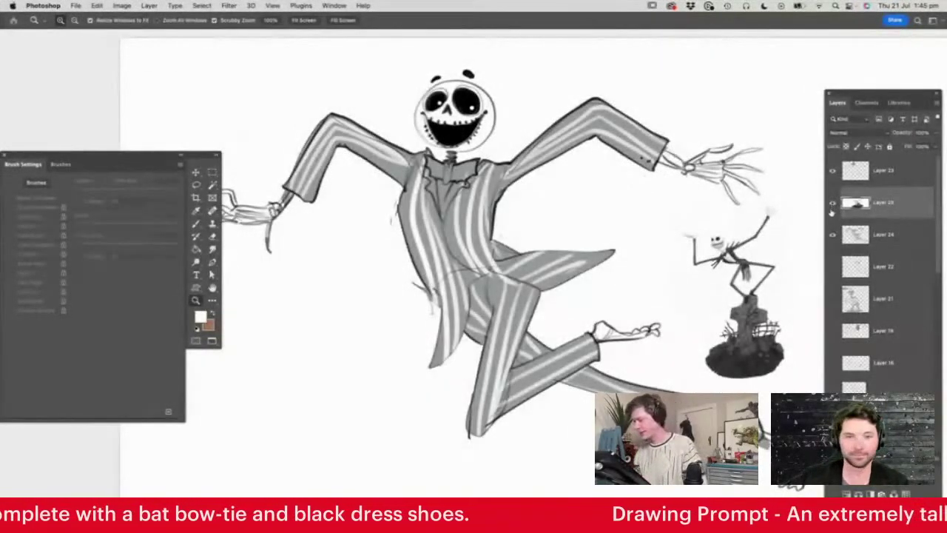
pyautogui.moveTo(834, 173); pyautogui.dragTo(833, 235)
pyautogui.click(890, 182)
pyautogui.click(909, 447)
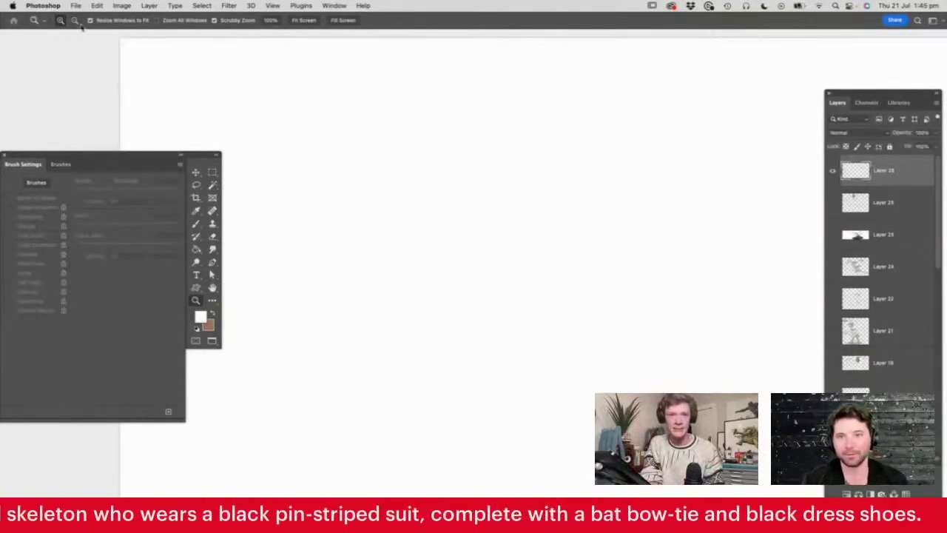
# - Set the Brush tool's foreground colour to black for sketching on the blank layer
pyautogui.moveTo(378, 176); pyautogui.dragTo(406, 193)
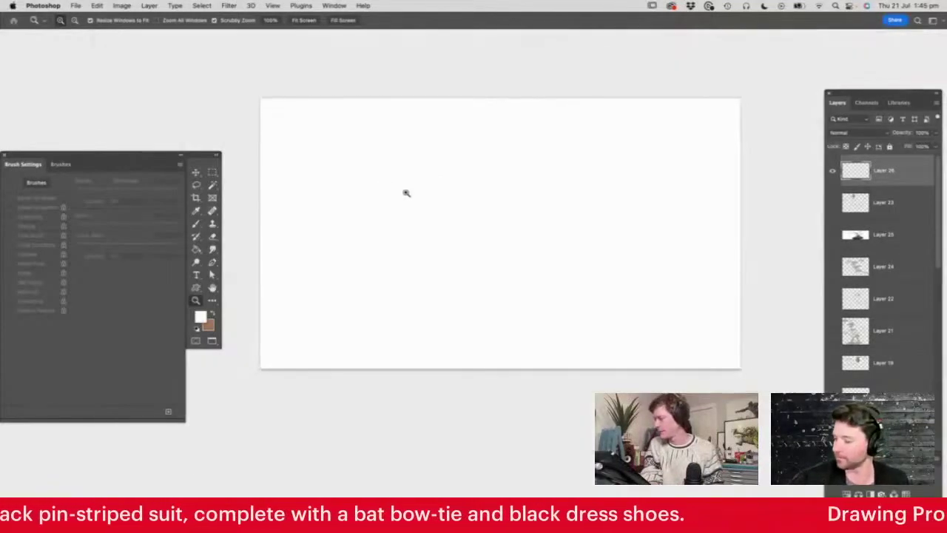
pyautogui.click(655, 105)
pyautogui.moveTo(506, 226); pyautogui.dragTo(471, 235)
pyautogui.moveTo(307, 322); pyautogui.dragTo(318, 346)
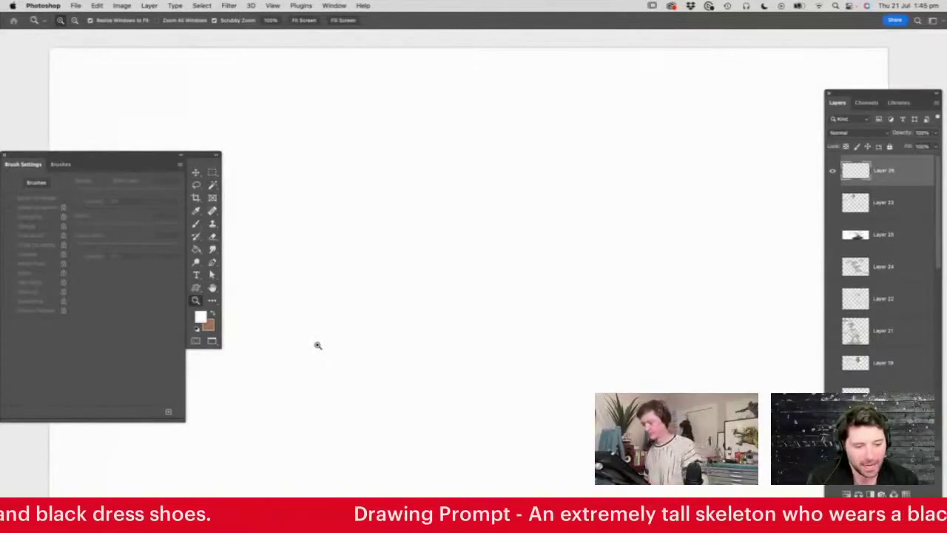
pyautogui.press('b')
pyautogui.click(200, 317)
pyautogui.click(305, 362)
pyautogui.click(479, 266)
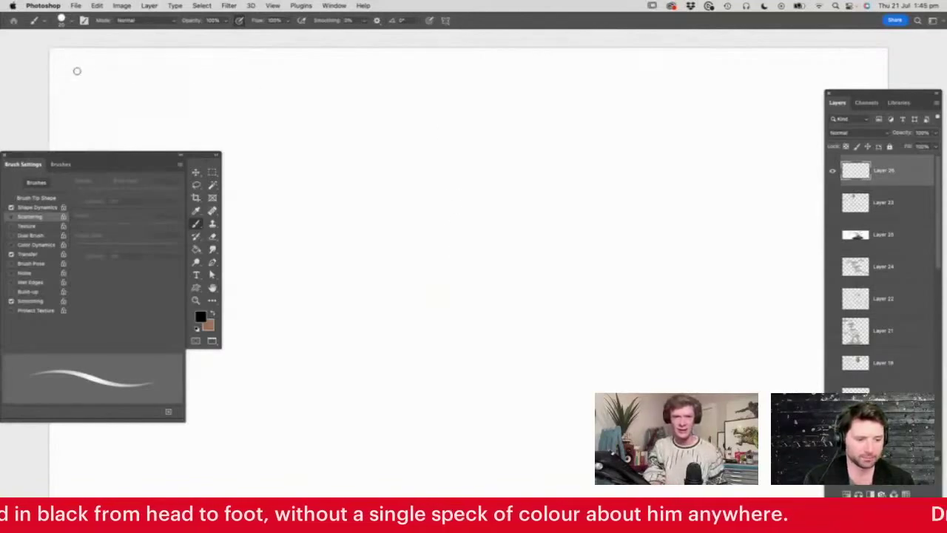
# - Choose a thin round brush preset for sketching on the empty canvas
pyautogui.press('Tab')
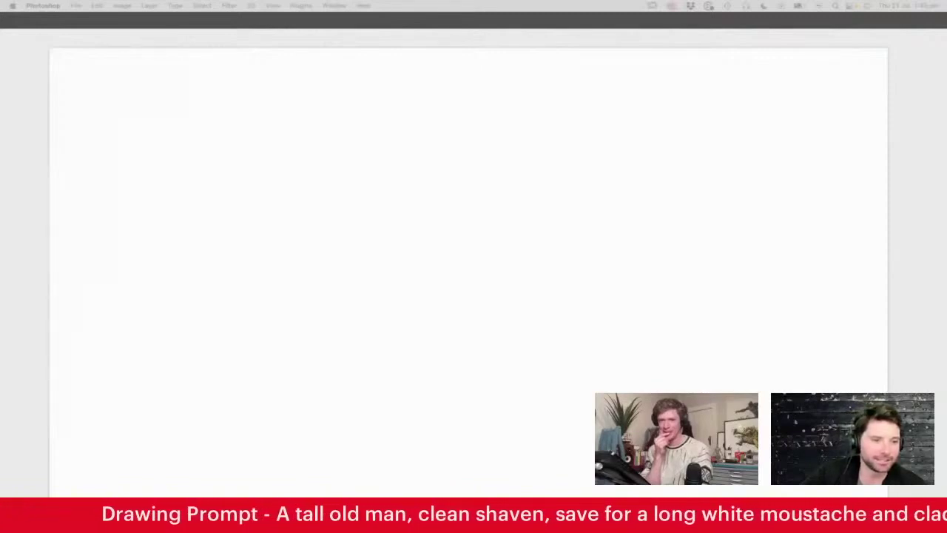
pyautogui.click(452, 270)
pyautogui.press('z')
pyautogui.moveTo(471, 264); pyautogui.dragTo(466, 259)
pyautogui.moveTo(446, 145); pyautogui.dragTo(455, 162)
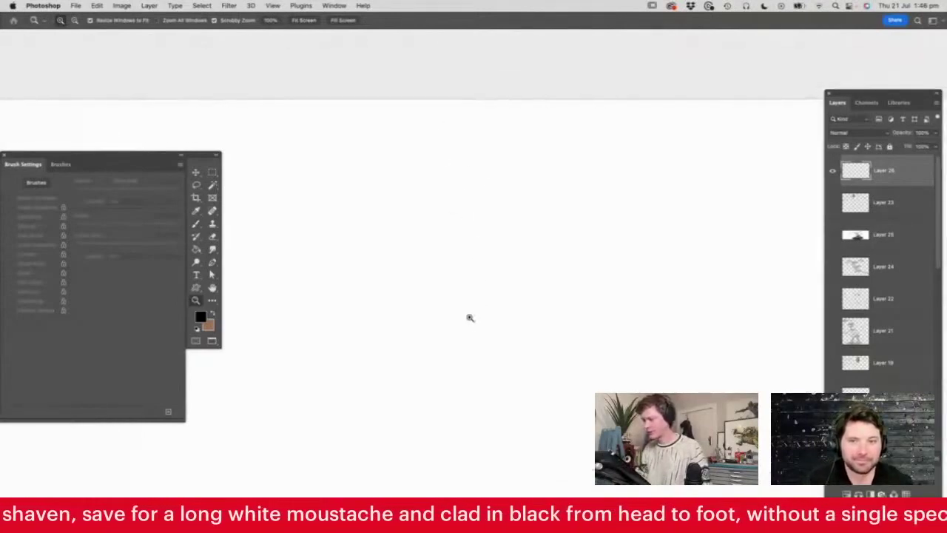
pyautogui.press('b')
pyautogui.rightClick(414, 222)
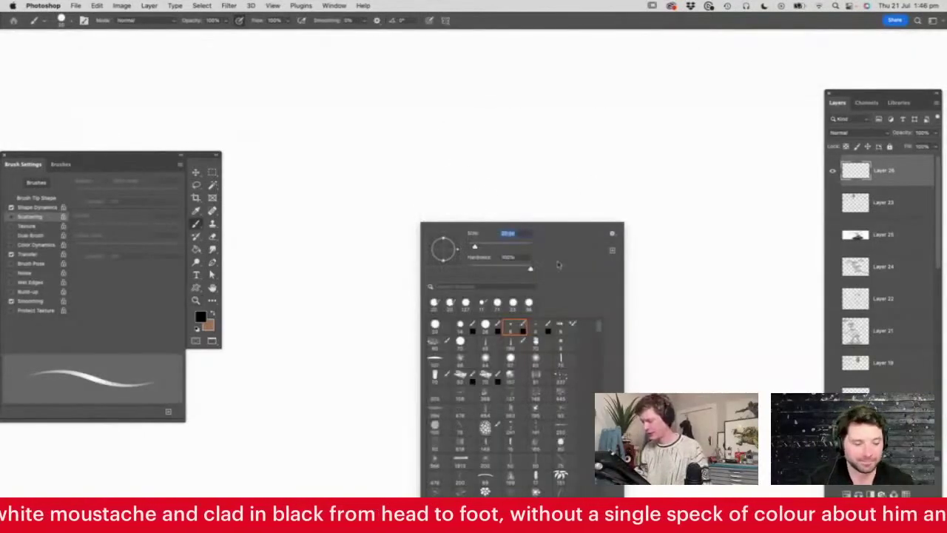
pyautogui.click(510, 328)
pyautogui.click(524, 147)
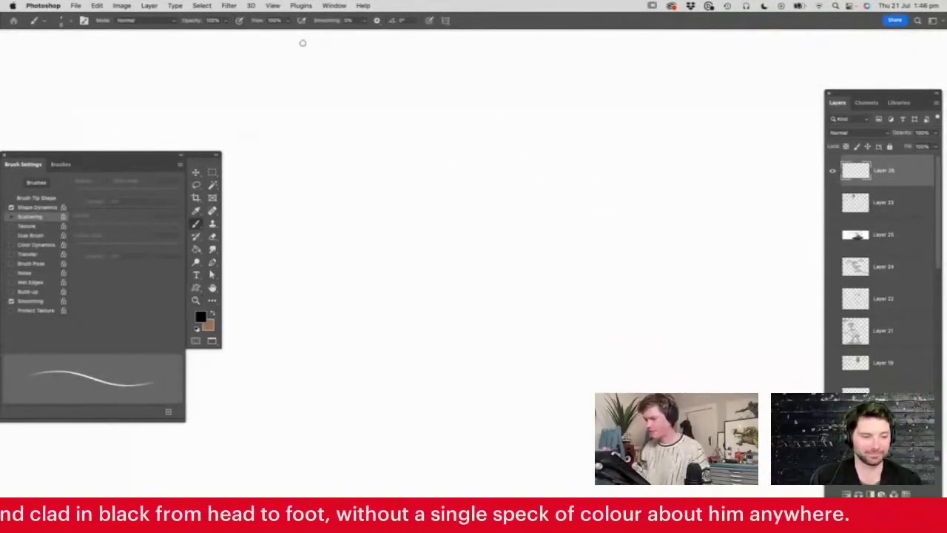
# - Turn on pen pressure for opacity and sketch the old man's head outline with a brow line and a long nose
pyautogui.moveTo(417, 70)
pyautogui.mouseDown()
pyautogui.moveTo(461, 67)
pyautogui.moveTo(409, 78)
pyautogui.moveTo(388, 134)
pyautogui.moveTo(397, 212)
pyautogui.moveTo(426, 240)
pyautogui.moveTo(449, 239)
pyautogui.moveTo(482, 204)
pyautogui.mouseUp()
pyautogui.click(239, 20)
pyautogui.moveTo(452, 65); pyautogui.dragTo(484, 70)
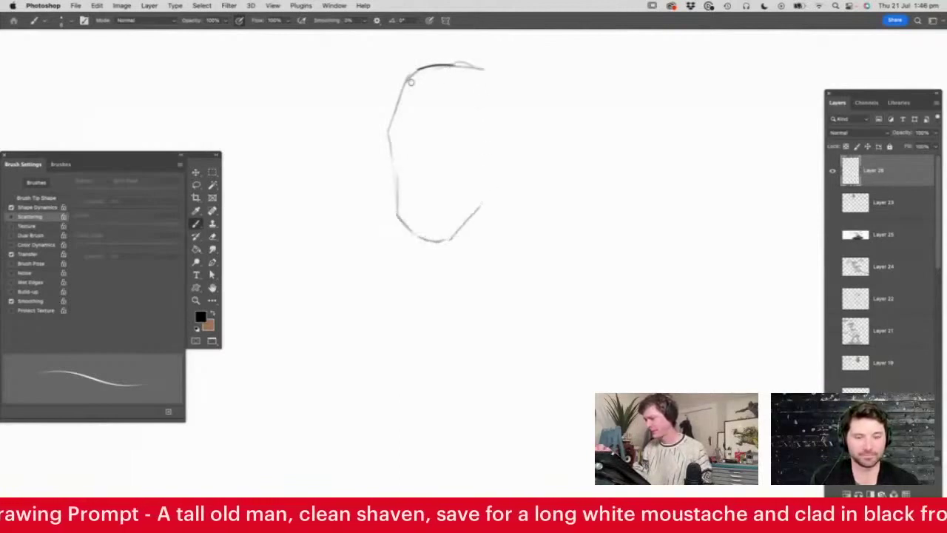
pyautogui.moveTo(388, 135)
pyautogui.mouseDown()
pyautogui.moveTo(450, 137)
pyautogui.moveTo(435, 138)
pyautogui.moveTo(449, 138)
pyautogui.moveTo(409, 175)
pyautogui.moveTo(415, 188)
pyautogui.moveTo(435, 176)
pyautogui.mouseUp()
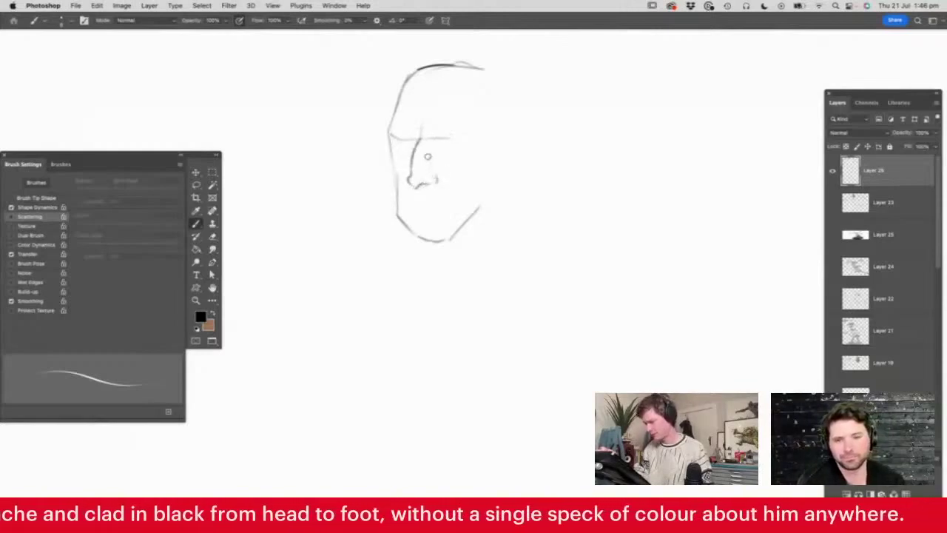
pyautogui.moveTo(389, 130)
pyautogui.mouseDown()
pyautogui.moveTo(419, 137)
pyautogui.moveTo(389, 133)
pyautogui.mouseUp()
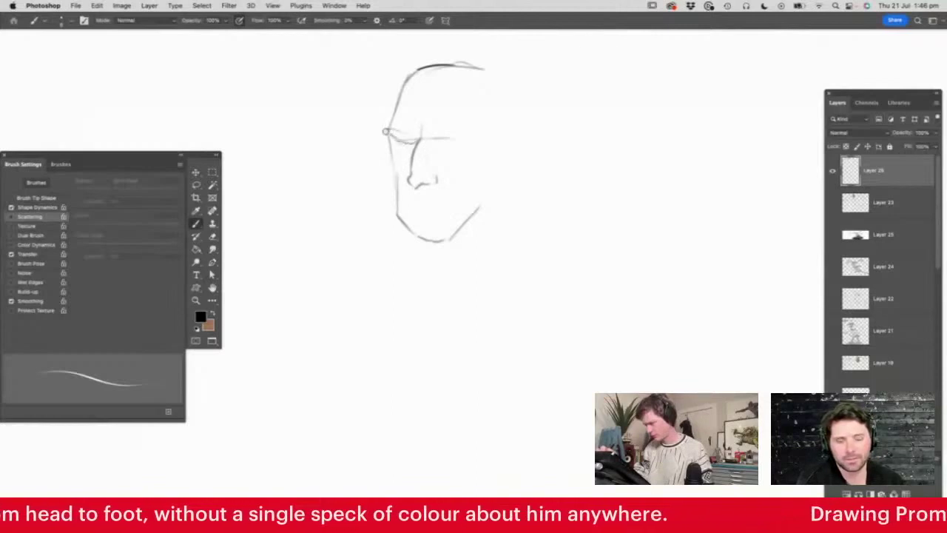
# - Sketch a long moustache hanging from beneath the nose in two narrow strands far past the chin
pyautogui.moveTo(407, 182)
pyautogui.mouseDown()
pyautogui.moveTo(404, 364)
pyautogui.moveTo(422, 406)
pyautogui.moveTo(411, 286)
pyautogui.mouseUp()
pyautogui.moveTo(417, 209); pyautogui.dragTo(410, 275)
pyautogui.moveTo(420, 193)
pyautogui.mouseDown()
pyautogui.moveTo(446, 179)
pyautogui.moveTo(463, 239)
pyautogui.moveTo(451, 248)
pyautogui.moveTo(460, 290)
pyautogui.mouseUp()
pyautogui.moveTo(453, 251)
pyautogui.mouseDown()
pyautogui.moveTo(453, 296)
pyautogui.moveTo(462, 278)
pyautogui.moveTo(463, 392)
pyautogui.mouseUp()
pyautogui.moveTo(451, 314); pyautogui.dragTo(461, 393)
# - Erase the jaw line crossing the moustache and draw the mouth line and the near eyebrow
pyautogui.press('z')
pyautogui.keyDown('alt'); pyautogui.click(467, 318); pyautogui.keyUp('alt')
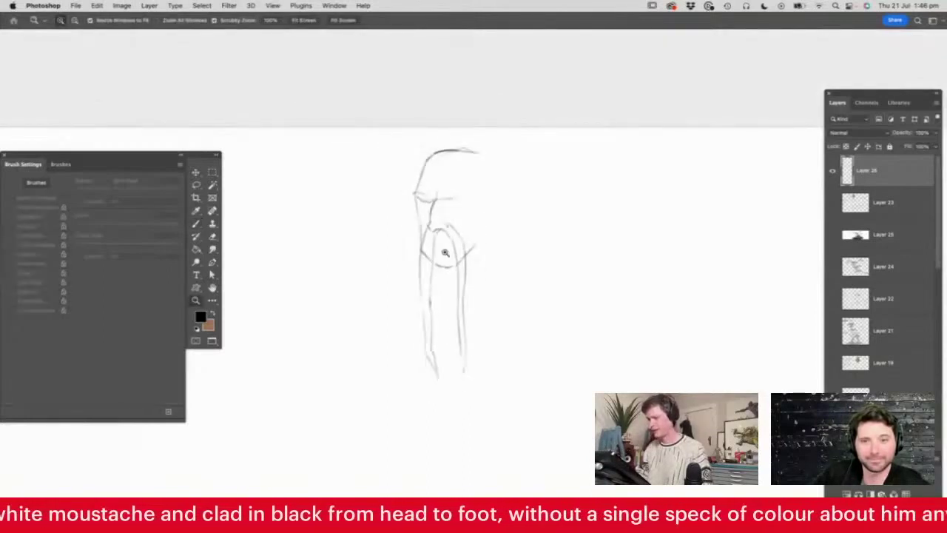
pyautogui.click(444, 250)
pyautogui.press('b')
pyautogui.press('e')
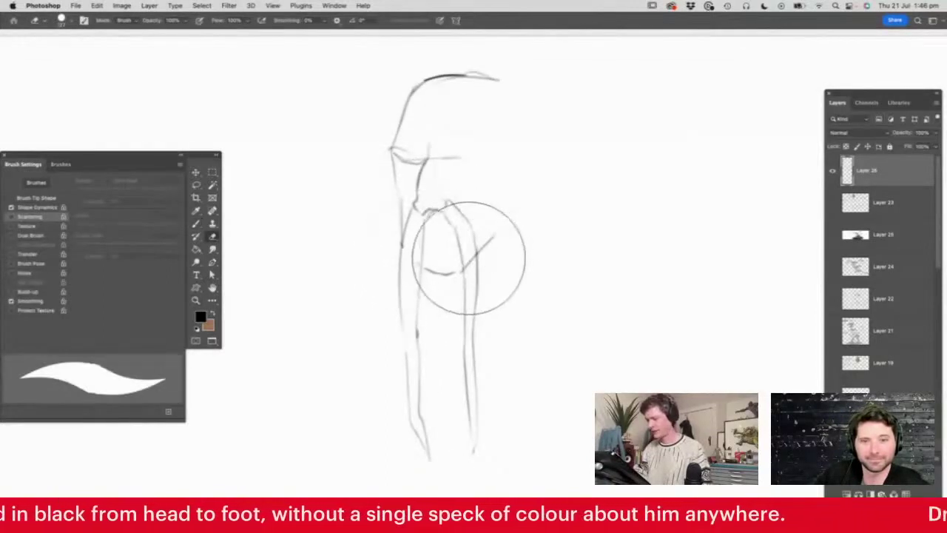
pyautogui.press('b')
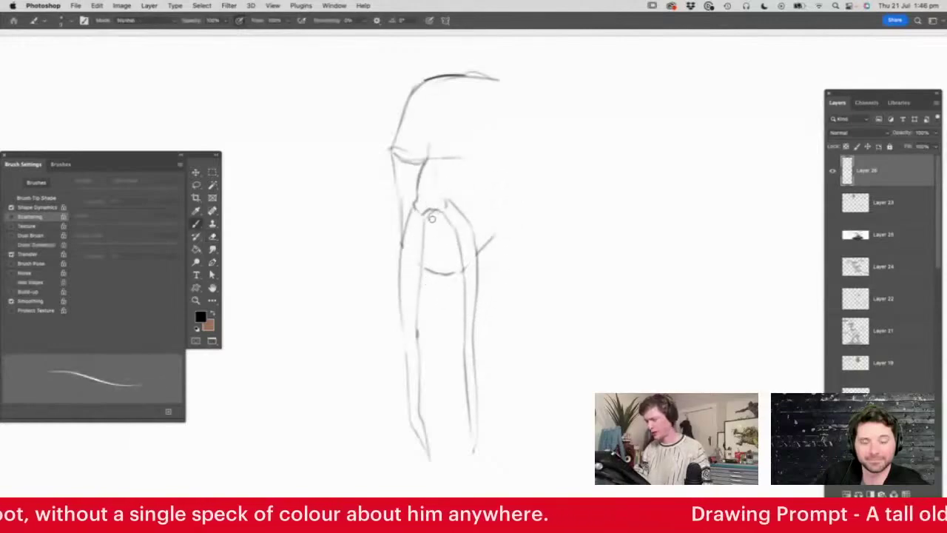
pyautogui.moveTo(427, 223); pyautogui.dragTo(450, 226)
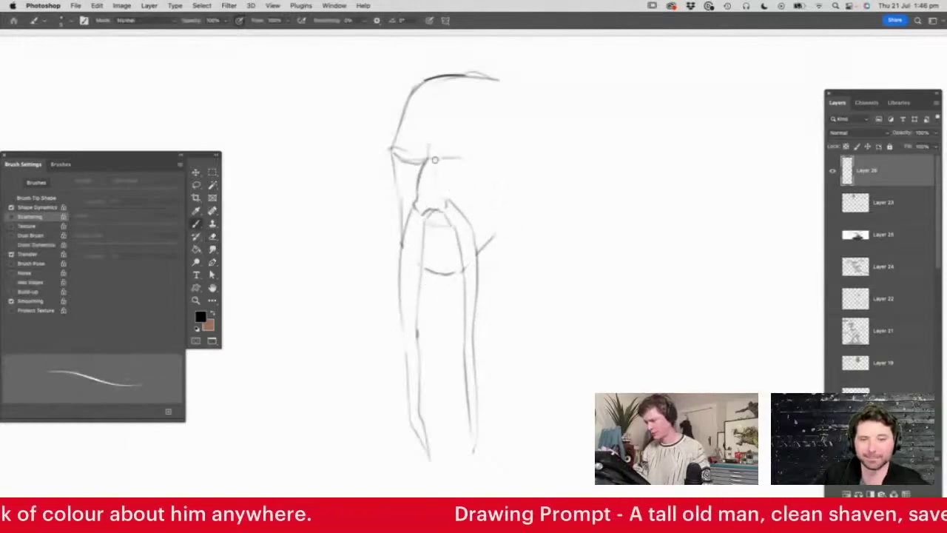
pyautogui.moveTo(446, 161); pyautogui.dragTo(470, 147)
# - Sketch the hairline across the top of the forehead and the back of the head down to the jaw
pyautogui.press('z')
pyautogui.moveTo(477, 230); pyautogui.dragTo(429, 230)
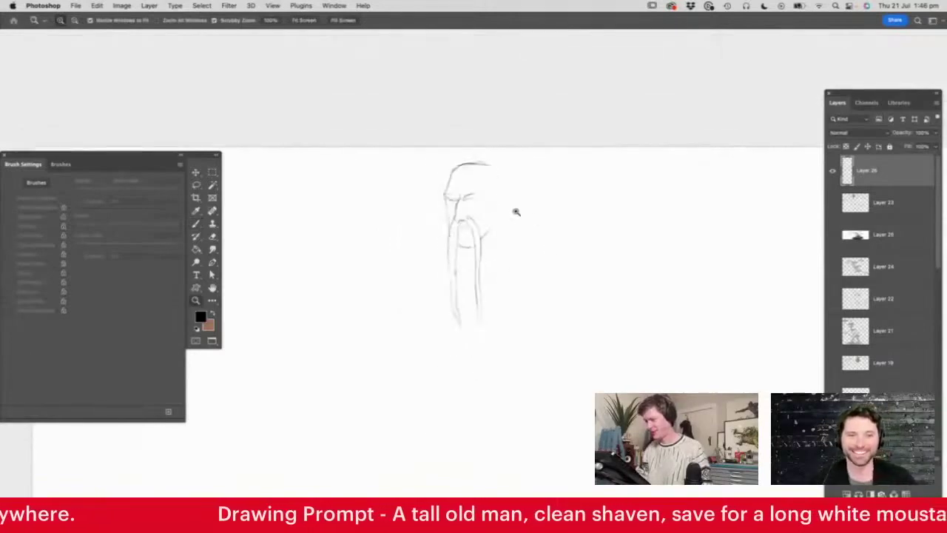
pyautogui.moveTo(467, 196); pyautogui.dragTo(429, 214)
pyautogui.click(473, 250)
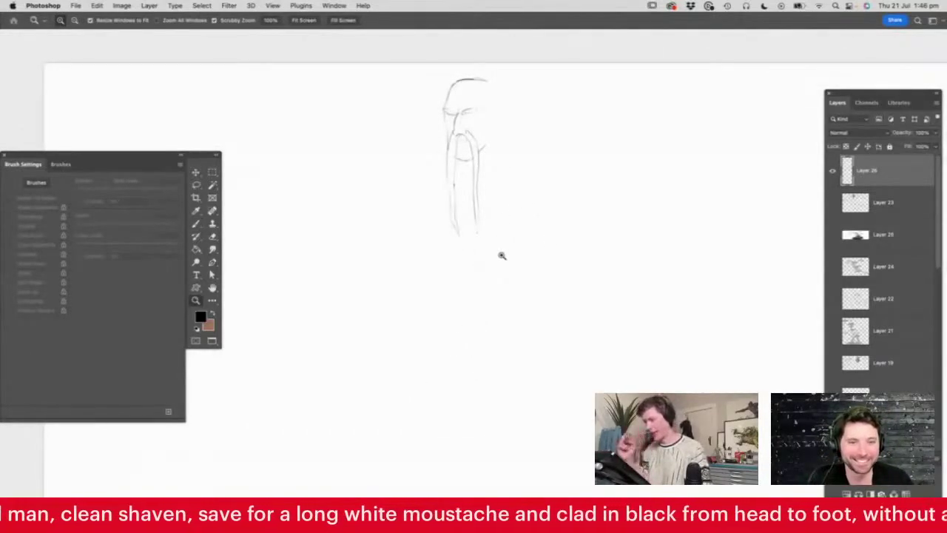
pyautogui.click(477, 81)
pyautogui.press('b')
pyautogui.moveTo(429, 90)
pyautogui.mouseDown()
pyautogui.moveTo(503, 84)
pyautogui.moveTo(517, 113)
pyautogui.moveTo(504, 178)
pyautogui.mouseUp()
pyautogui.moveTo(516, 142); pyautogui.dragTo(496, 226)
# - Draw the far eye beneath the old man's frowning brow
pyautogui.press('z')
pyautogui.click(454, 167)
pyautogui.press('b')
pyautogui.moveTo(388, 159); pyautogui.dragTo(409, 167)
# - Set the Eraser to a small brush size
pyautogui.press('z')
pyautogui.moveTo(474, 163)
pyautogui.mouseDown()
pyautogui.moveTo(443, 184)
pyautogui.moveTo(425, 245)
pyautogui.mouseUp()
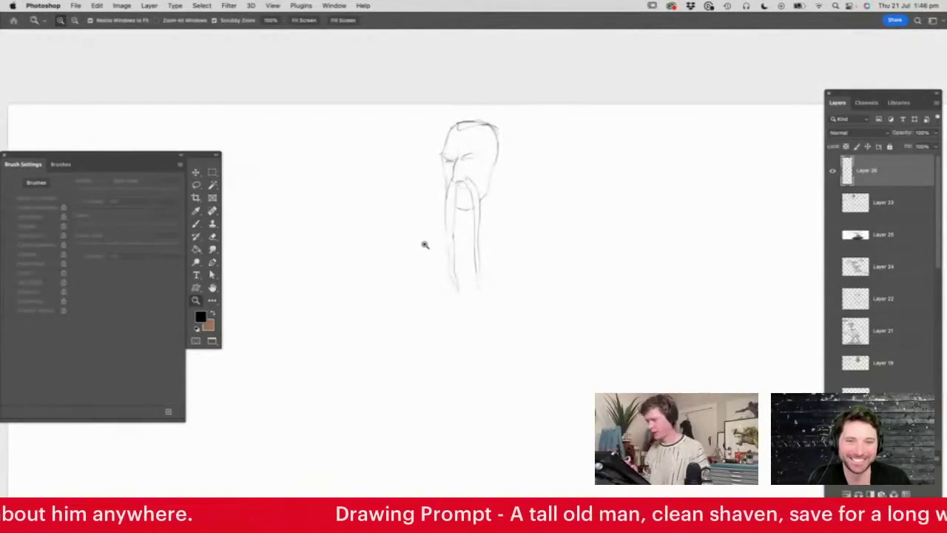
pyautogui.moveTo(549, 174); pyautogui.dragTo(519, 275)
pyautogui.moveTo(507, 167)
pyautogui.mouseDown()
pyautogui.moveTo(545, 198)
pyautogui.moveTo(533, 224)
pyautogui.moveTo(553, 248)
pyautogui.mouseUp()
pyautogui.press('e')
pyautogui.rightClick(516, 213)
pyautogui.click(570, 236)
pyautogui.click(601, 181)
# - Draw the near eye and define the two frowning eyebrows above the nose bridge
pyautogui.press('z')
pyautogui.moveTo(546, 139); pyautogui.dragTo(566, 129)
pyautogui.press('b')
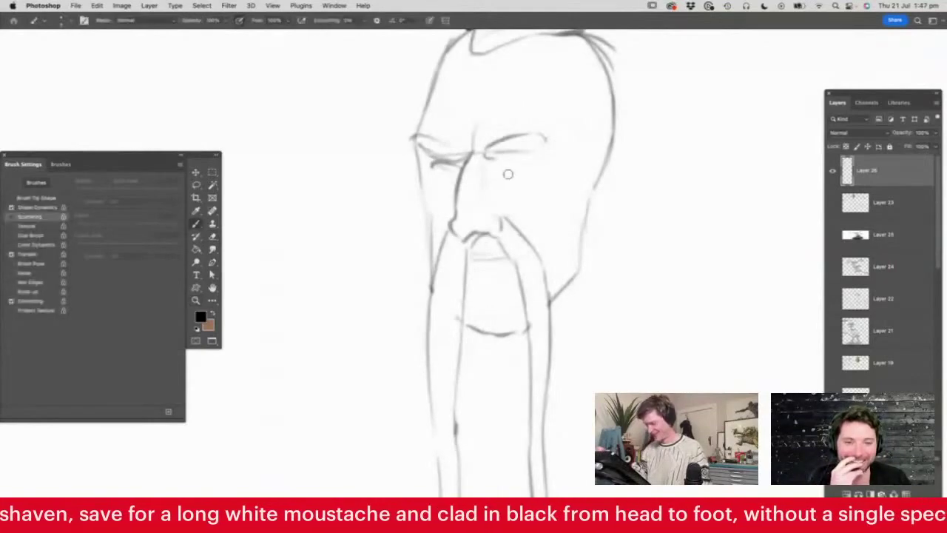
pyautogui.moveTo(499, 168)
pyautogui.mouseDown()
pyautogui.moveTo(522, 161)
pyautogui.moveTo(501, 164)
pyautogui.moveTo(532, 166)
pyautogui.moveTo(497, 169)
pyautogui.moveTo(526, 173)
pyautogui.moveTo(502, 171)
pyautogui.moveTo(539, 162)
pyautogui.moveTo(521, 152)
pyautogui.moveTo(541, 157)
pyautogui.moveTo(544, 139)
pyautogui.moveTo(503, 138)
pyautogui.mouseUp()
pyautogui.moveTo(442, 143); pyautogui.dragTo(467, 145)
pyautogui.moveTo(467, 145)
pyautogui.mouseDown()
pyautogui.moveTo(421, 151)
pyautogui.moveTo(458, 168)
pyautogui.moveTo(436, 167)
pyautogui.moveTo(458, 170)
pyautogui.mouseUp()
# - Darken the far cheek contour from brow to moustache and reinforce the chin line
pyautogui.moveTo(414, 146)
pyautogui.mouseDown()
pyautogui.moveTo(416, 196)
pyautogui.moveTo(433, 281)
pyautogui.mouseUp()
pyautogui.moveTo(462, 320); pyautogui.dragTo(495, 329)
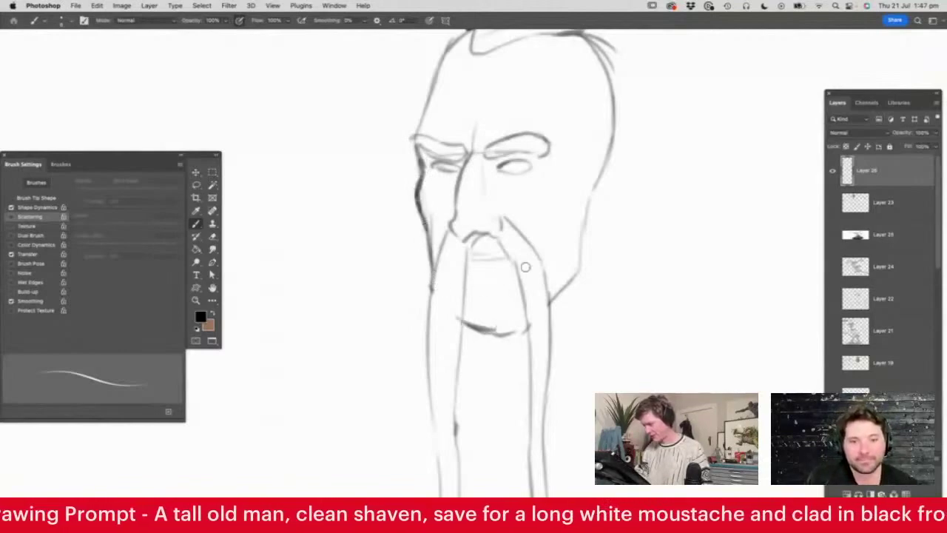
pyautogui.press('z')
pyautogui.moveTo(515, 188); pyautogui.dragTo(403, 222)
pyautogui.moveTo(514, 209)
pyautogui.mouseDown()
pyautogui.moveTo(587, 222)
pyautogui.moveTo(487, 245)
pyautogui.mouseUp()
pyautogui.moveTo(523, 164); pyautogui.dragTo(629, 167)
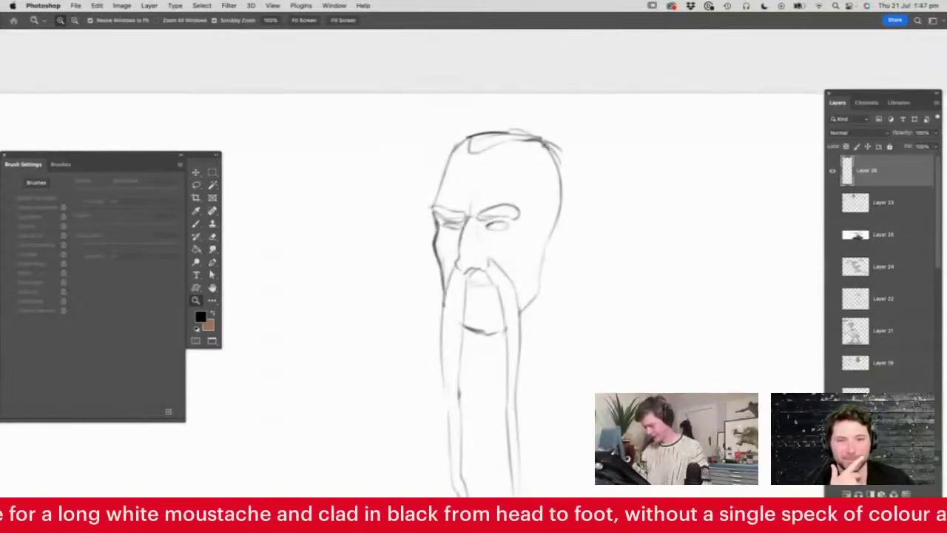
# - Draw the old man's pointed ears on both sides of the head
pyautogui.press('b')
pyautogui.moveTo(549, 235)
pyautogui.mouseDown()
pyautogui.moveTo(580, 194)
pyautogui.moveTo(542, 277)
pyautogui.mouseUp()
pyautogui.moveTo(433, 219)
pyautogui.mouseDown()
pyautogui.moveTo(424, 204)
pyautogui.moveTo(435, 241)
pyautogui.mouseUp()
pyautogui.press('z')
pyautogui.moveTo(501, 241)
pyautogui.mouseDown()
pyautogui.moveTo(521, 241)
pyautogui.moveTo(514, 220)
pyautogui.moveTo(477, 223)
pyautogui.moveTo(514, 220)
pyautogui.mouseUp()
pyautogui.press('b')
pyautogui.moveTo(411, 220); pyautogui.dragTo(441, 229)
# - Erase the rough brow lines and redraw the heavy frowning eyebrows and upper eyelids
pyautogui.press('e')
pyautogui.moveTo(504, 196); pyautogui.dragTo(471, 193)
pyautogui.moveTo(410, 202)
pyautogui.mouseDown()
pyautogui.moveTo(436, 207)
pyautogui.moveTo(492, 198)
pyautogui.moveTo(500, 187)
pyautogui.moveTo(536, 207)
pyautogui.mouseUp()
pyautogui.press('b')
pyautogui.moveTo(497, 207); pyautogui.dragTo(535, 209)
pyautogui.moveTo(450, 205)
pyautogui.mouseDown()
pyautogui.moveTo(420, 209)
pyautogui.moveTo(403, 198)
pyautogui.moveTo(435, 194)
pyautogui.moveTo(464, 205)
pyautogui.mouseUp()
# - Add the hollow cheek line and small mouth, and sharpen the chin into a point
pyautogui.moveTo(522, 169)
pyautogui.mouseDown()
pyautogui.moveTo(569, 209)
pyautogui.moveTo(554, 186)
pyautogui.moveTo(565, 259)
pyautogui.moveTo(539, 273)
pyautogui.moveTo(535, 329)
pyautogui.mouseUp()
pyautogui.moveTo(462, 321); pyautogui.dragTo(482, 321)
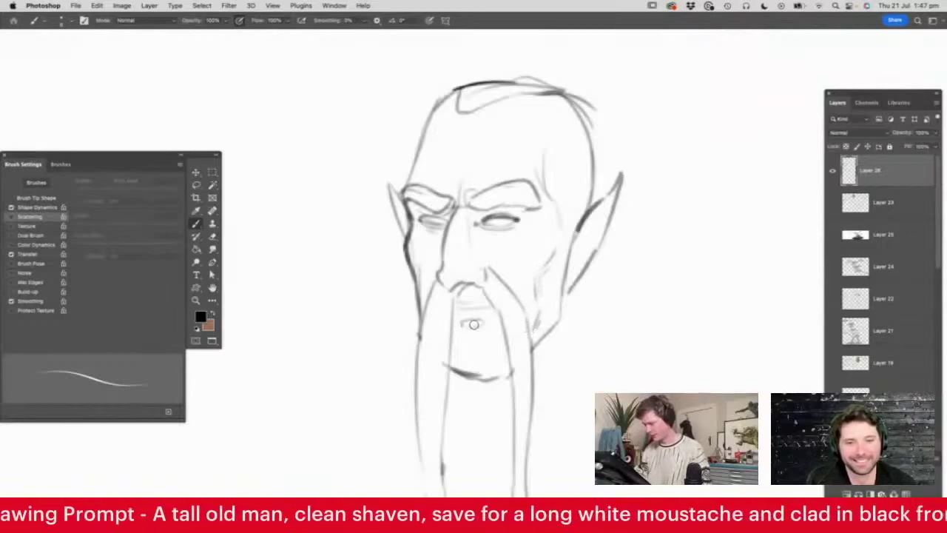
pyautogui.moveTo(453, 364)
pyautogui.mouseDown()
pyautogui.moveTo(462, 374)
pyautogui.moveTo(484, 350)
pyautogui.moveTo(470, 381)
pyautogui.moveTo(477, 398)
pyautogui.moveTo(470, 376)
pyautogui.moveTo(484, 374)
pyautogui.mouseUp()
pyautogui.press('e')
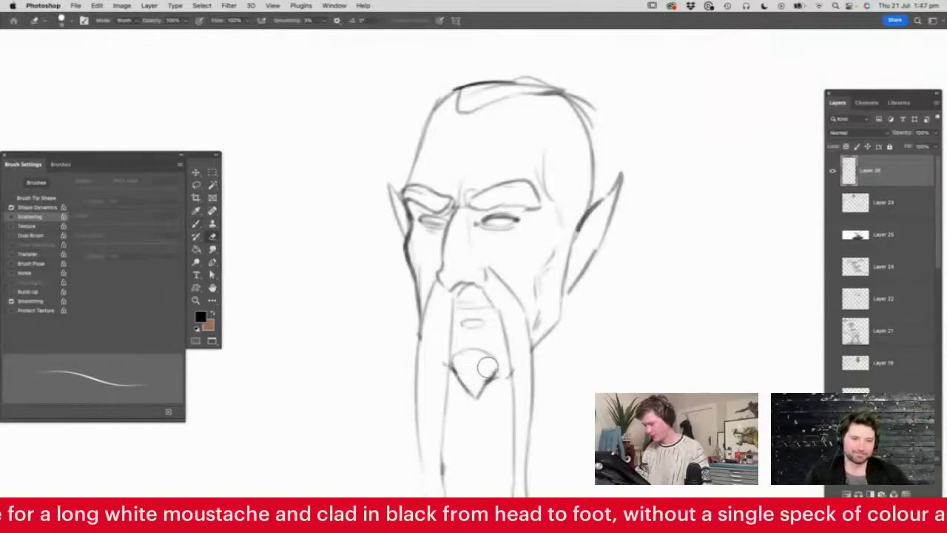
# - Free-transform the head sketch and reposition it near the upper edge of the canvas
pyautogui.press('z')
pyautogui.moveTo(522, 303); pyautogui.dragTo(494, 336)
pyautogui.moveTo(540, 302); pyautogui.dragTo(512, 329)
pyautogui.moveTo(548, 377); pyautogui.dragTo(573, 392)
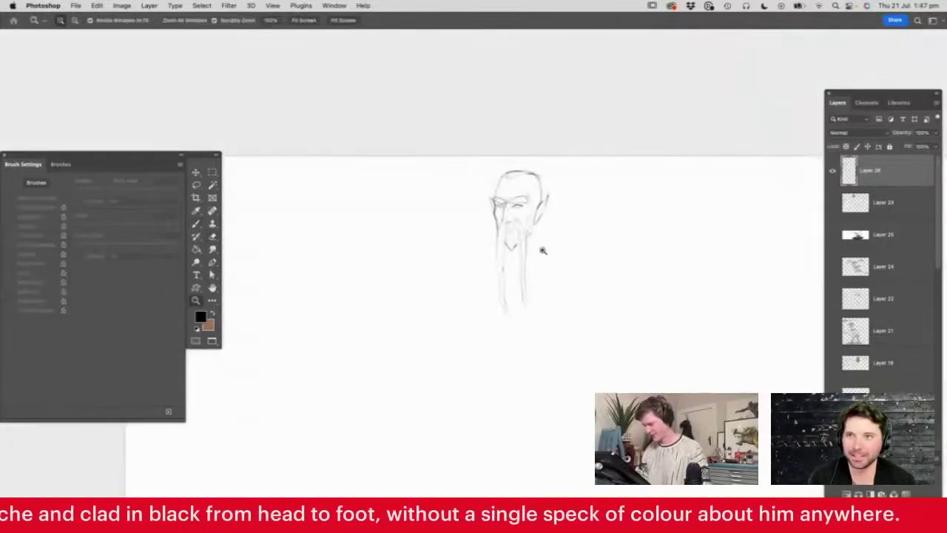
pyautogui.click(534, 243)
pyautogui.hotkey('ctrl', 't')
pyautogui.moveTo(564, 146); pyautogui.dragTo(577, 145)
pyautogui.moveTo(550, 190); pyautogui.dragTo(508, 202)
pyautogui.press('Return')
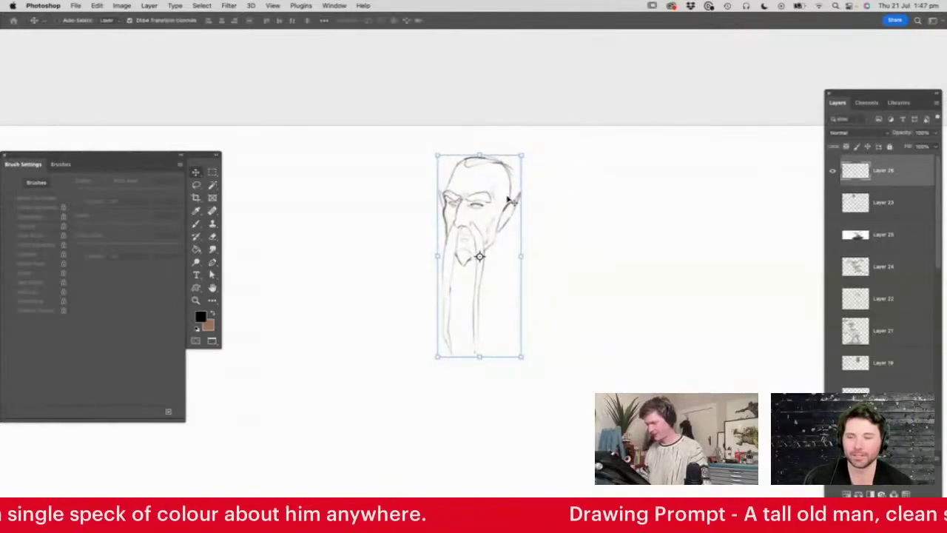
# - Sketch the neck, sloping shoulders and both sides of the torso down to the waist
pyautogui.press('z')
pyautogui.keyDown('alt'); pyautogui.click(509, 199); pyautogui.keyUp('alt')
pyautogui.click(499, 456)
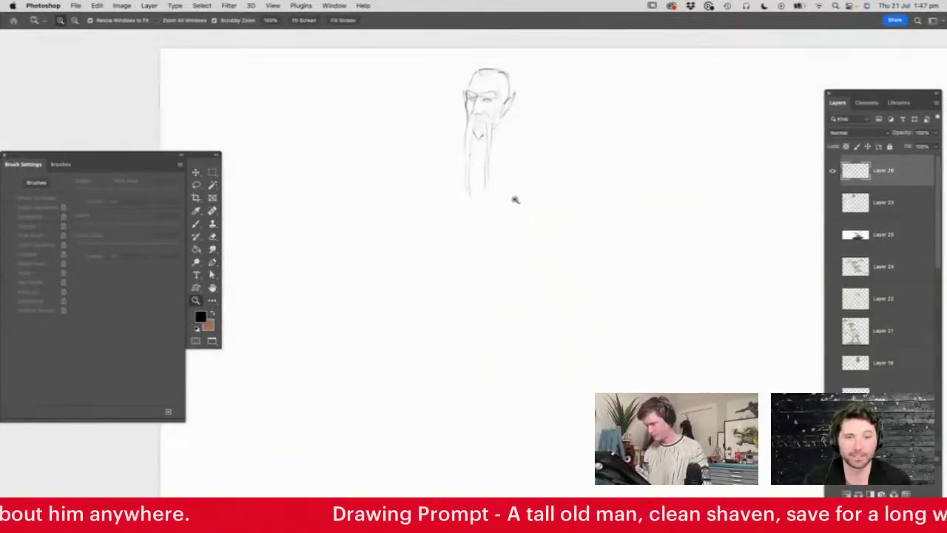
pyautogui.click(525, 123)
pyautogui.press('b')
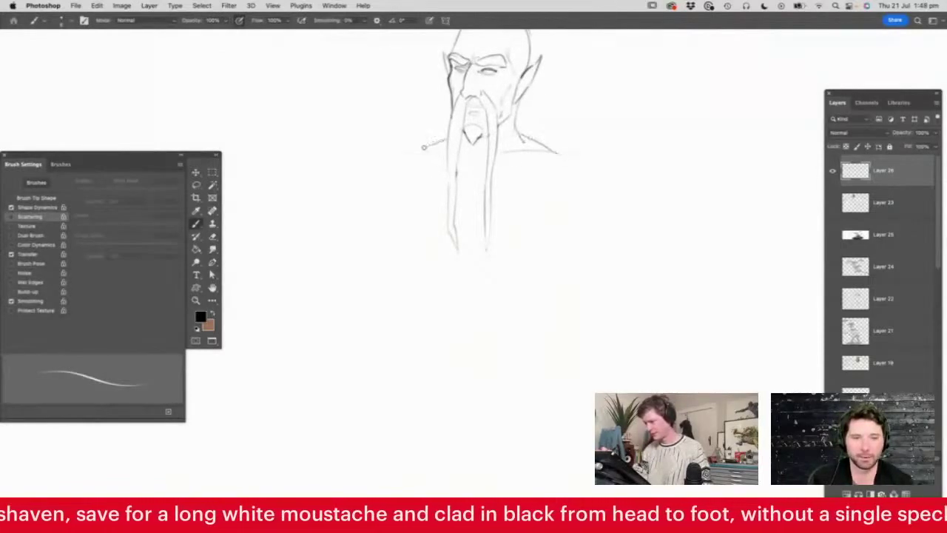
pyautogui.moveTo(392, 256); pyautogui.dragTo(412, 325)
pyautogui.moveTo(560, 155); pyautogui.dragTo(547, 223)
pyautogui.moveTo(406, 325); pyautogui.dragTo(409, 341)
pyautogui.moveTo(412, 367); pyautogui.dragTo(408, 400)
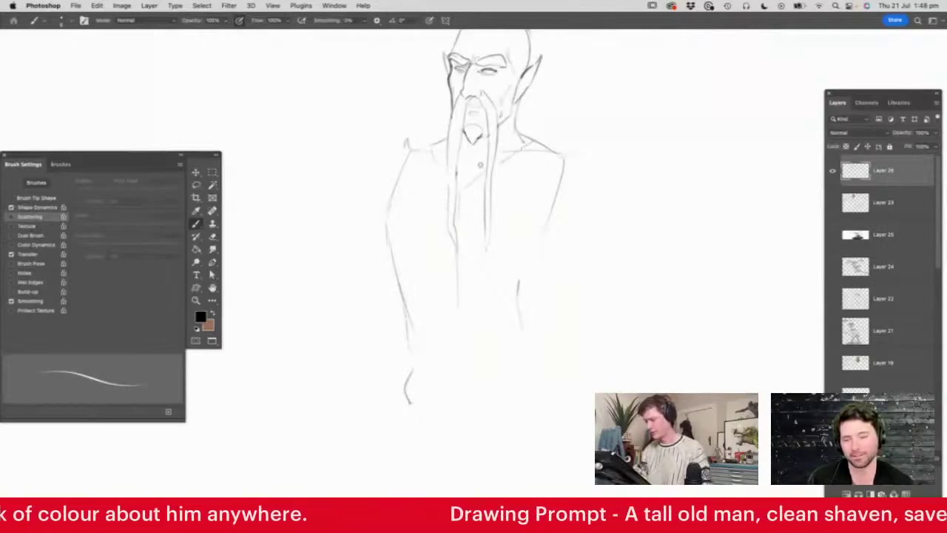
# - Draw the long robe below the waist, with one steep side and one side sweeping outward
pyautogui.press('z')
pyautogui.keyDown('alt'); pyautogui.click(498, 196); pyautogui.keyUp('alt')
pyautogui.click(556, 264)
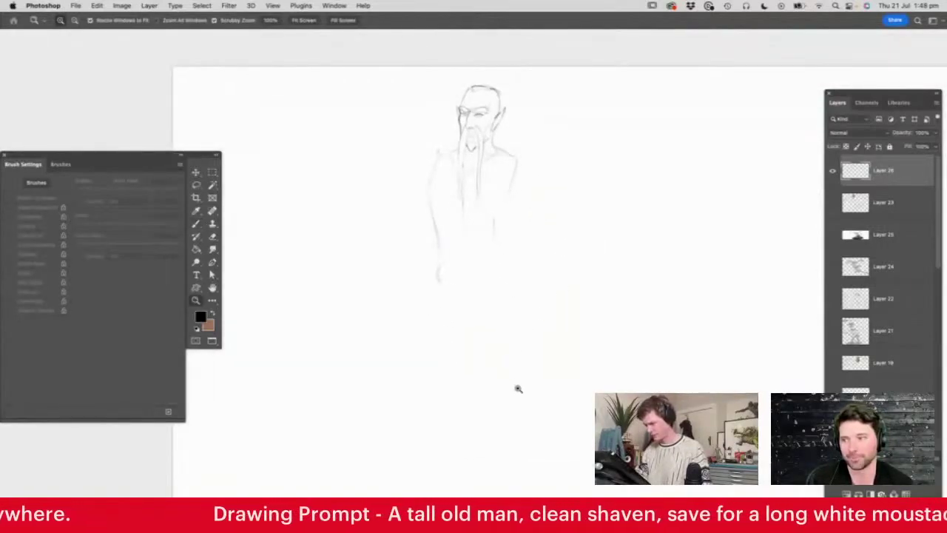
pyautogui.click(516, 381)
pyautogui.press('b')
pyautogui.moveTo(494, 207); pyautogui.dragTo(614, 376)
pyautogui.moveTo(431, 270); pyautogui.dragTo(441, 341)
# - Adjust the Eraser size, remove the stray line at the near waist and redraw the torso's side
pyautogui.press('z')
pyautogui.keyDown('alt'); pyautogui.click(508, 286); pyautogui.keyUp('alt')
pyautogui.click(508, 188)
pyautogui.click(507, 190)
pyautogui.press('e')
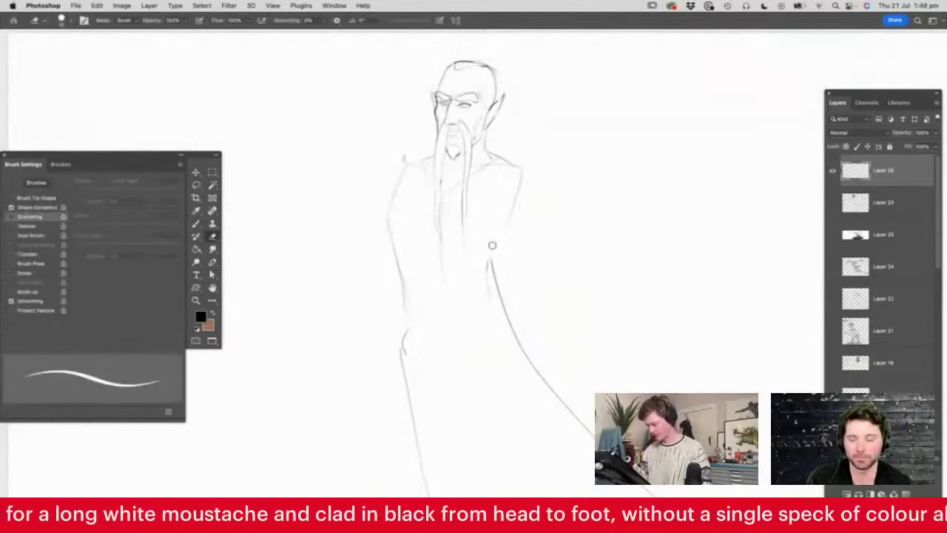
pyautogui.rightClick(496, 219)
pyautogui.click(561, 247)
pyautogui.click(564, 209)
pyautogui.moveTo(488, 246); pyautogui.dragTo(486, 261)
pyautogui.press('b')
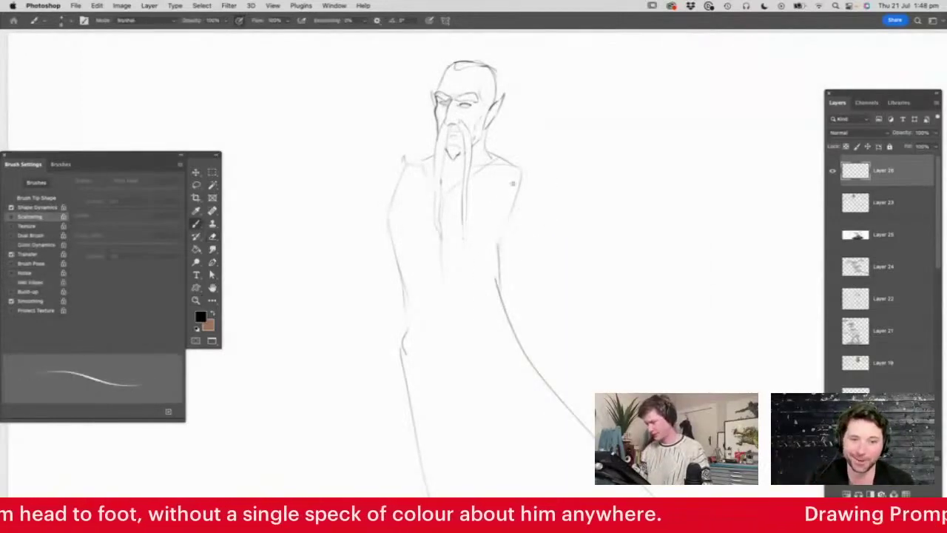
# - Sketch the far arm reaching out from the shoulder, ending in a roughly placed hand
pyautogui.press('z')
pyautogui.keyDown('alt'); pyautogui.click(519, 216); pyautogui.keyUp('alt')
pyautogui.keyDown('alt'); pyautogui.click(551, 194); pyautogui.keyUp('alt')
pyautogui.click(515, 296)
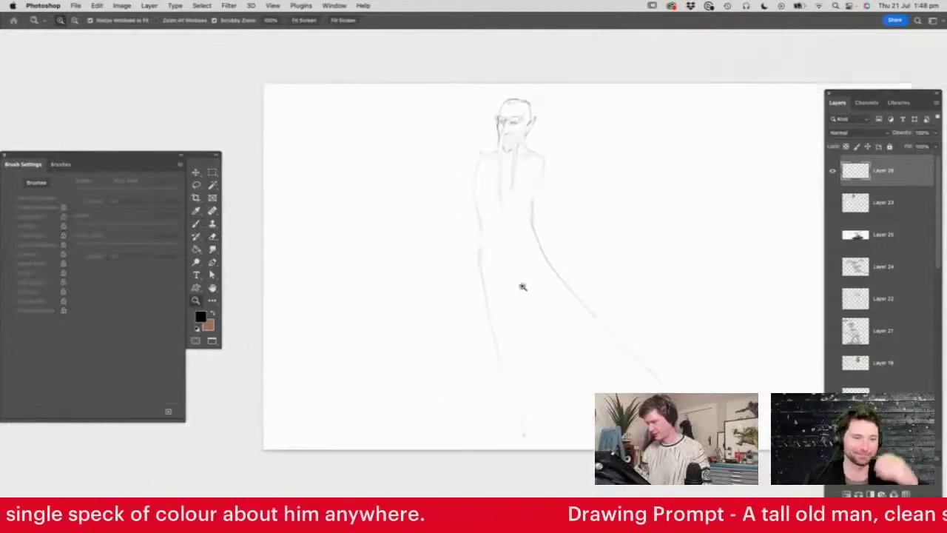
pyautogui.click(488, 281)
pyautogui.press('b')
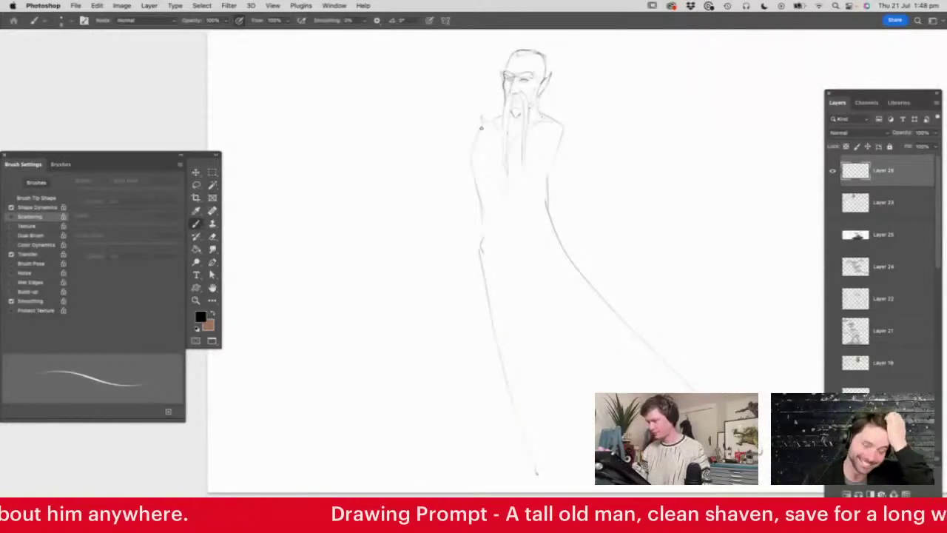
pyautogui.press('z')
pyautogui.press('b')
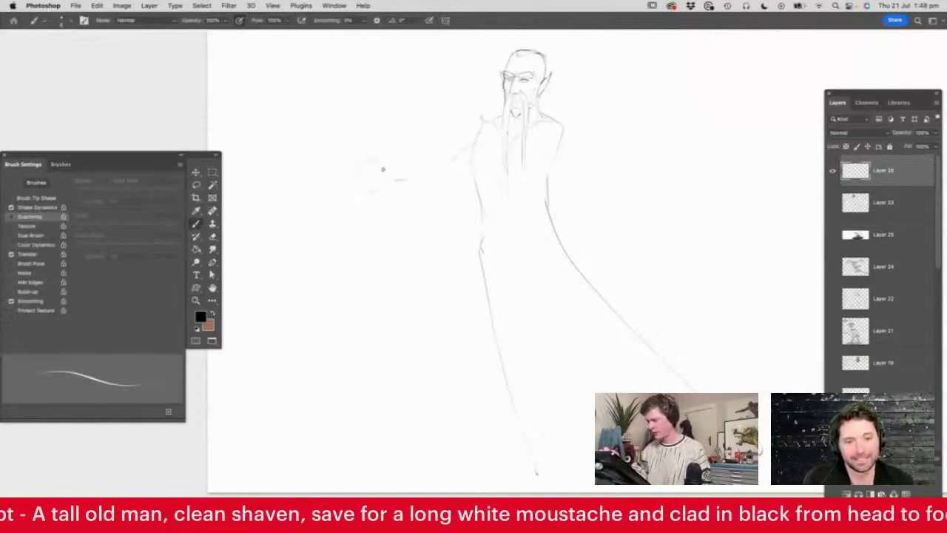
# - Draw a tall staff in the outstretched hand, with a broad head and a long slanted shaft
pyautogui.press('z')
pyautogui.moveTo(528, 180); pyautogui.dragTo(516, 205)
pyautogui.moveTo(570, 256); pyautogui.dragTo(580, 256)
pyautogui.press('b')
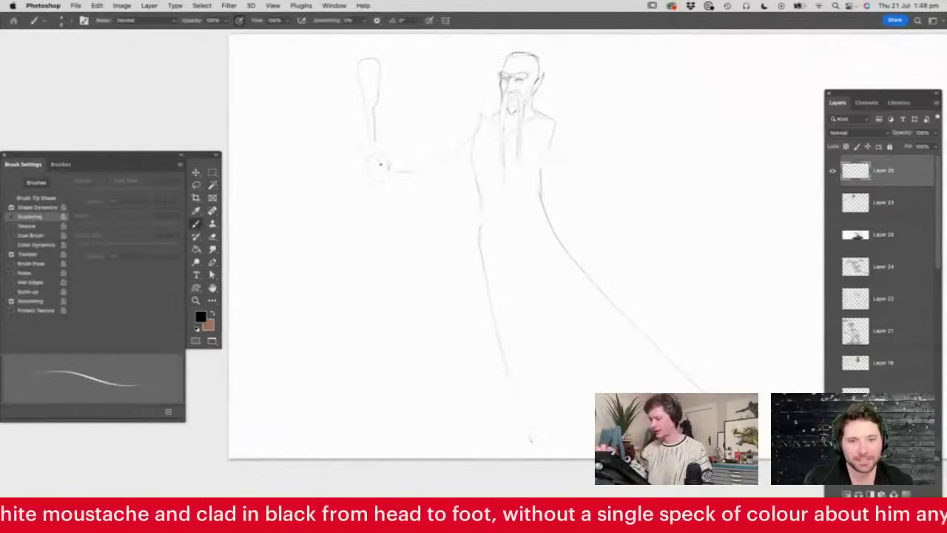
pyautogui.moveTo(388, 260); pyautogui.dragTo(415, 435)
pyautogui.moveTo(389, 202); pyautogui.dragTo(423, 435)
# - Lasso the head and moustache, scale them down slightly, reposition them above the shoulders and deselect
pyautogui.press('z')
pyautogui.moveTo(426, 362); pyautogui.dragTo(405, 369)
pyautogui.moveTo(512, 232); pyautogui.dragTo(537, 204)
pyautogui.press('l')
pyautogui.press('z')
pyautogui.moveTo(545, 363); pyautogui.dragTo(507, 308)
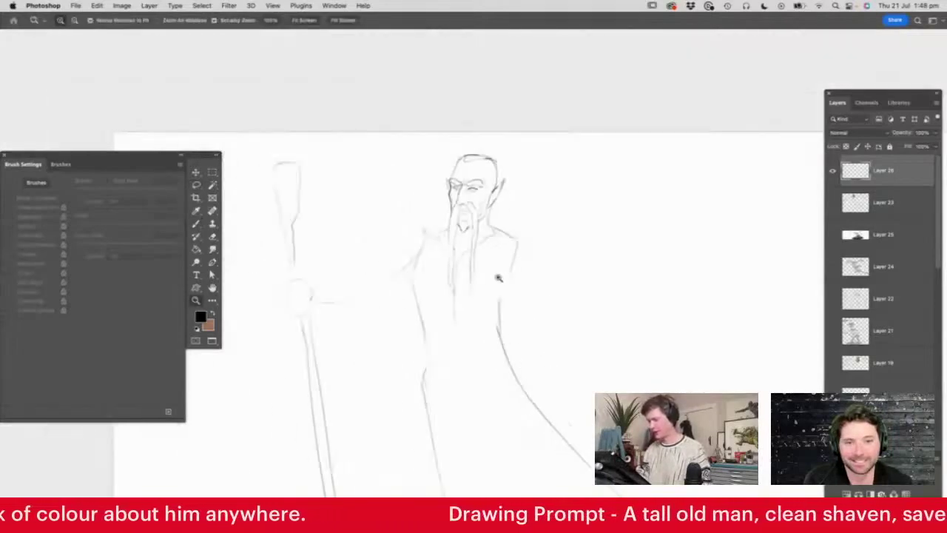
pyautogui.moveTo(467, 214); pyautogui.dragTo(495, 233)
pyautogui.press('l')
pyautogui.moveTo(551, 125)
pyautogui.mouseDown()
pyautogui.moveTo(541, 175)
pyautogui.moveTo(491, 256)
pyautogui.moveTo(486, 364)
pyautogui.moveTo(447, 381)
pyautogui.moveTo(420, 327)
pyautogui.moveTo(429, 235)
pyautogui.moveTo(423, 112)
pyautogui.moveTo(547, 148)
pyautogui.mouseUp()
pyautogui.hotkey('ctrl', 't')
pyautogui.moveTo(555, 90)
pyautogui.mouseDown()
pyautogui.moveTo(547, 88)
pyautogui.moveTo(545, 102)
pyautogui.mouseUp()
pyautogui.moveTo(525, 154); pyautogui.dragTo(519, 156)
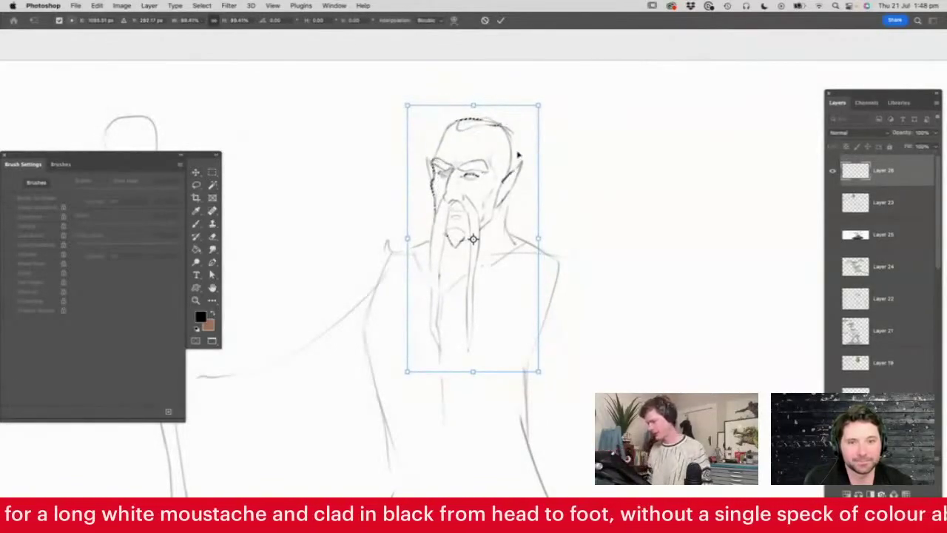
pyautogui.moveTo(503, 198); pyautogui.dragTo(500, 194)
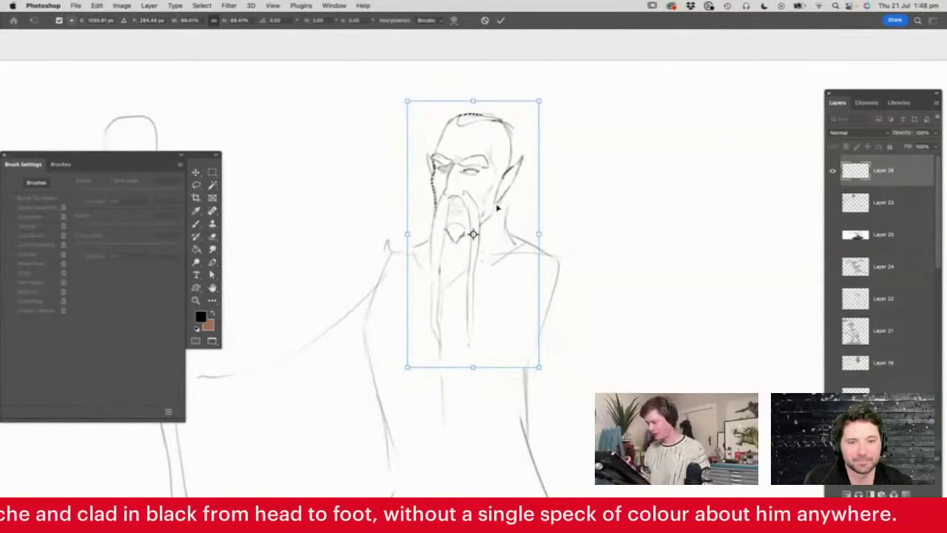
pyautogui.press('Return')
pyautogui.hotkey('ctrl', 'd')
# - Erase the old neck lines and draw a high pointed collar with a V-shaped neckline
pyautogui.press('z')
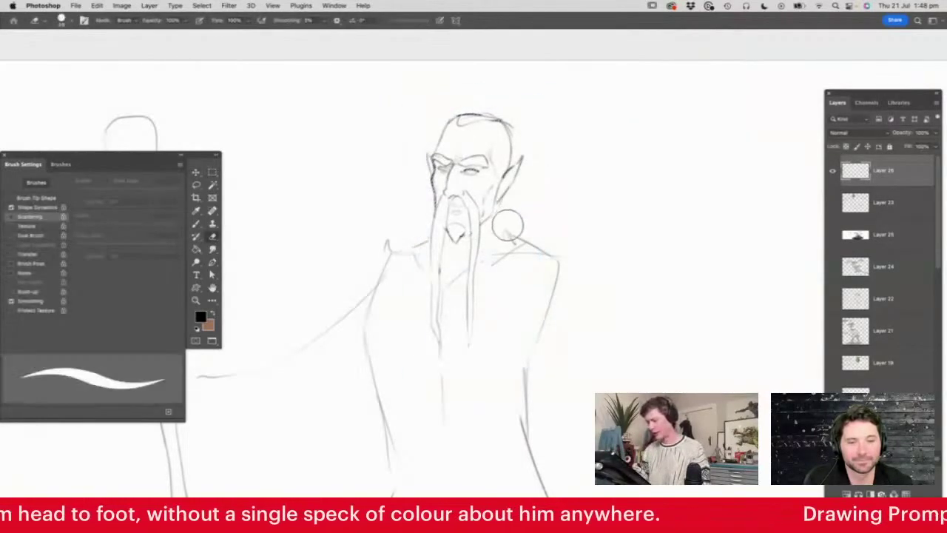
pyautogui.moveTo(503, 216); pyautogui.dragTo(517, 184)
pyautogui.press('b')
pyautogui.moveTo(471, 230)
pyautogui.mouseDown()
pyautogui.moveTo(534, 178)
pyautogui.moveTo(506, 260)
pyautogui.mouseUp()
pyautogui.moveTo(384, 226)
pyautogui.mouseDown()
pyautogui.moveTo(367, 174)
pyautogui.moveTo(381, 160)
pyautogui.moveTo(389, 212)
pyautogui.mouseUp()
pyautogui.moveTo(447, 249)
pyautogui.mouseDown()
pyautogui.moveTo(428, 275)
pyautogui.moveTo(423, 313)
pyautogui.mouseUp()
pyautogui.moveTo(395, 286)
pyautogui.mouseDown()
pyautogui.moveTo(444, 306)
pyautogui.moveTo(457, 298)
pyautogui.moveTo(430, 312)
pyautogui.moveTo(463, 290)
pyautogui.mouseUp()
# - Sketch the near arm bent with its hand at the hip, and darken the far side of the torso
pyautogui.press('z')
pyautogui.moveTo(521, 214); pyautogui.dragTo(444, 222)
pyautogui.click(586, 334)
pyautogui.click(526, 204)
pyautogui.press('b')
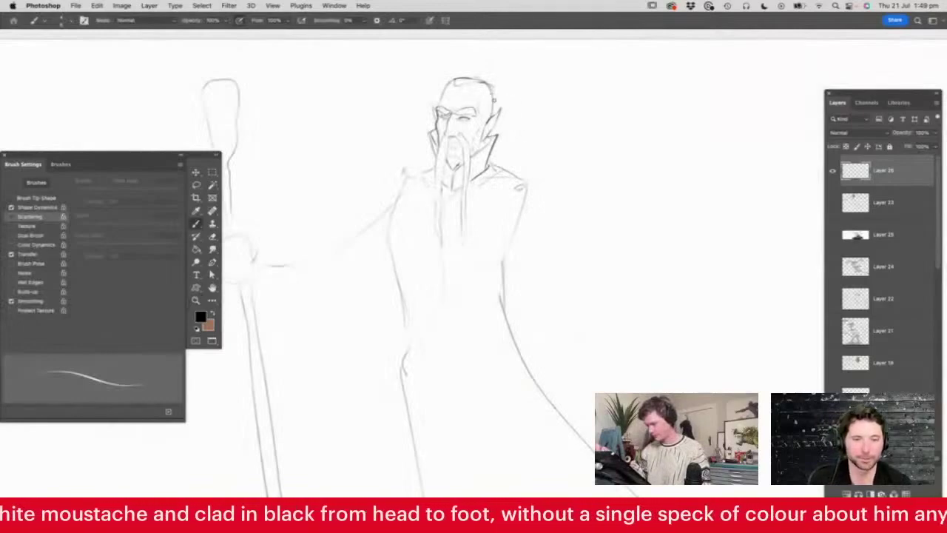
pyautogui.press('z')
pyautogui.moveTo(541, 190); pyautogui.dragTo(534, 192)
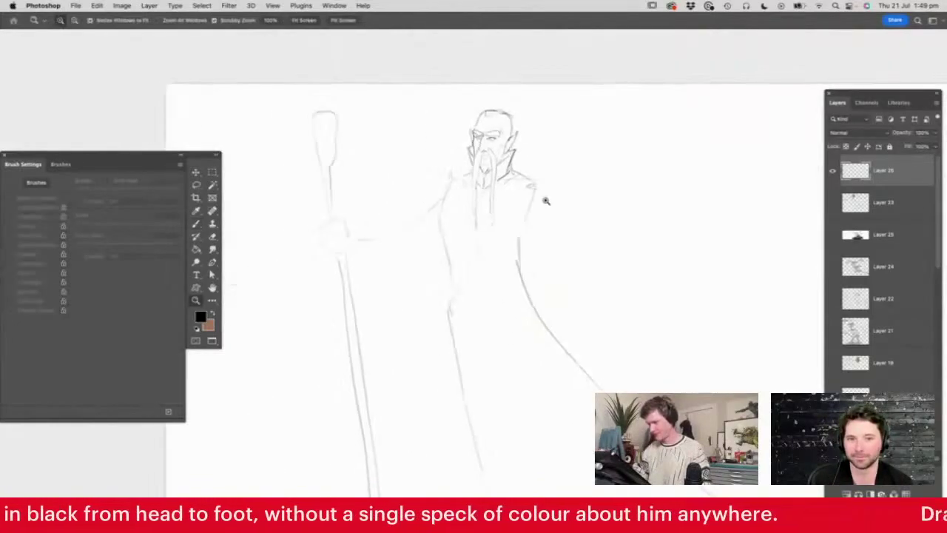
pyautogui.moveTo(545, 225); pyautogui.dragTo(560, 211)
pyautogui.press('b')
pyautogui.moveTo(524, 156)
pyautogui.mouseDown()
pyautogui.moveTo(595, 265)
pyautogui.moveTo(501, 300)
pyautogui.mouseUp()
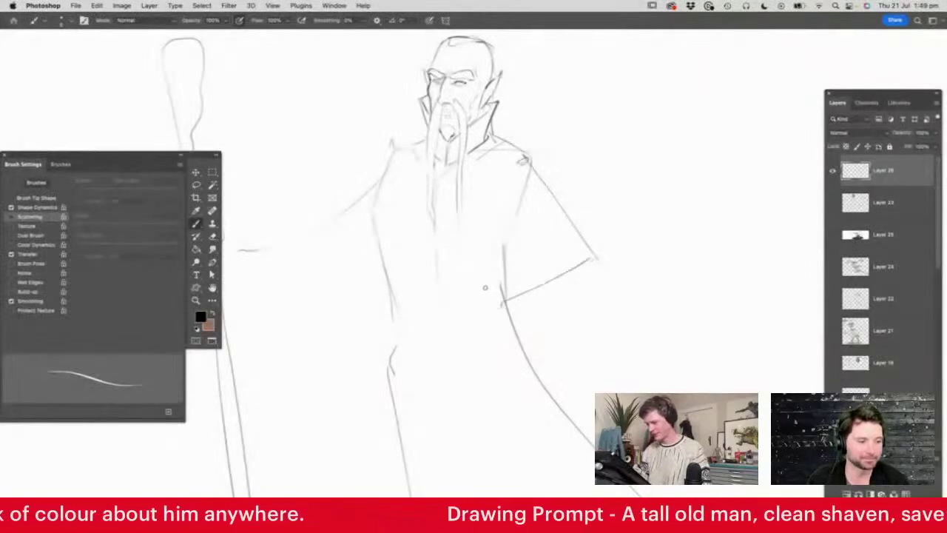
pyautogui.moveTo(386, 175)
pyautogui.mouseDown()
pyautogui.moveTo(376, 231)
pyautogui.moveTo(404, 331)
pyautogui.moveTo(392, 382)
pyautogui.mouseUp()
# - Draw the clenched fingers of the hand gripping the staff
pyautogui.press('z')
pyautogui.moveTo(508, 188); pyautogui.dragTo(500, 208)
pyautogui.moveTo(382, 203); pyautogui.dragTo(424, 238)
pyautogui.press('b')
pyautogui.moveTo(276, 228)
pyautogui.mouseDown()
pyautogui.moveTo(315, 194)
pyautogui.moveTo(314, 213)
pyautogui.moveTo(287, 235)
pyautogui.mouseUp()
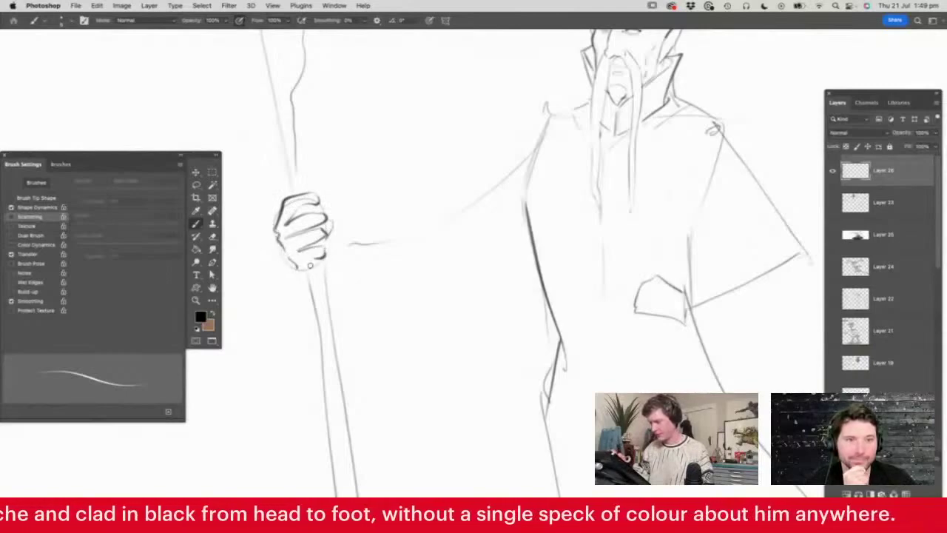
# - Draw a wide hanging sleeve on the outstretched arm, from the staff hand's wrist to the shoulder and torso
pyautogui.moveTo(330, 215)
pyautogui.mouseDown()
pyautogui.moveTo(325, 213)
pyautogui.moveTo(338, 220)
pyautogui.moveTo(354, 363)
pyautogui.mouseUp()
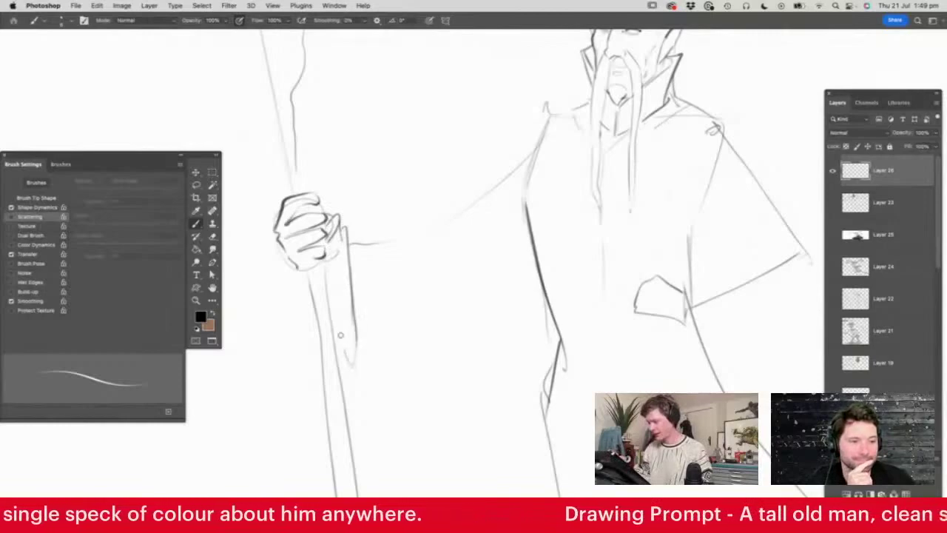
pyautogui.moveTo(349, 227)
pyautogui.mouseDown()
pyautogui.moveTo(465, 196)
pyautogui.moveTo(547, 114)
pyautogui.mouseUp()
pyautogui.moveTo(350, 360); pyautogui.dragTo(529, 211)
# - Darken the robe's edge below the near waist and define the inner and outer contours of the bent arm
pyautogui.press('z')
pyautogui.moveTo(460, 227); pyautogui.dragTo(440, 241)
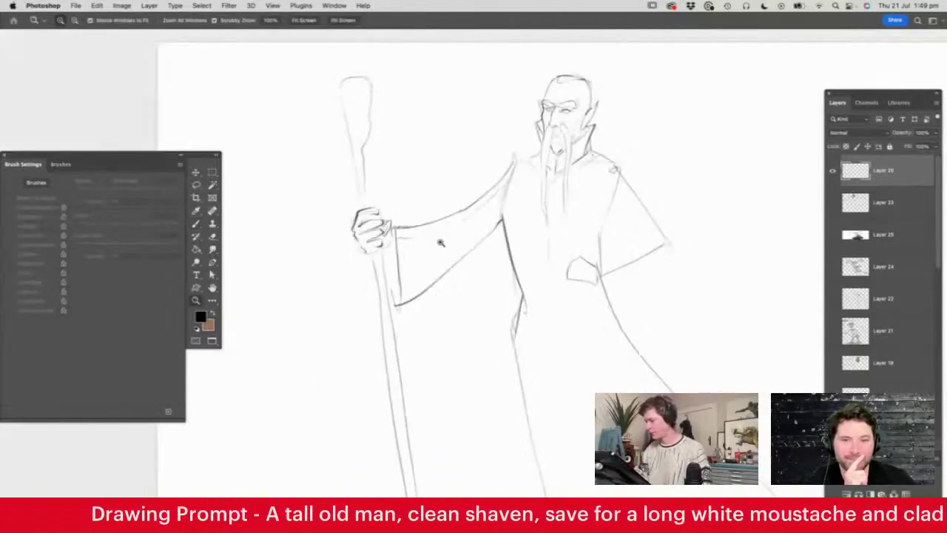
pyautogui.moveTo(642, 230); pyautogui.dragTo(657, 211)
pyautogui.press('b')
pyautogui.moveTo(585, 270); pyautogui.dragTo(621, 358)
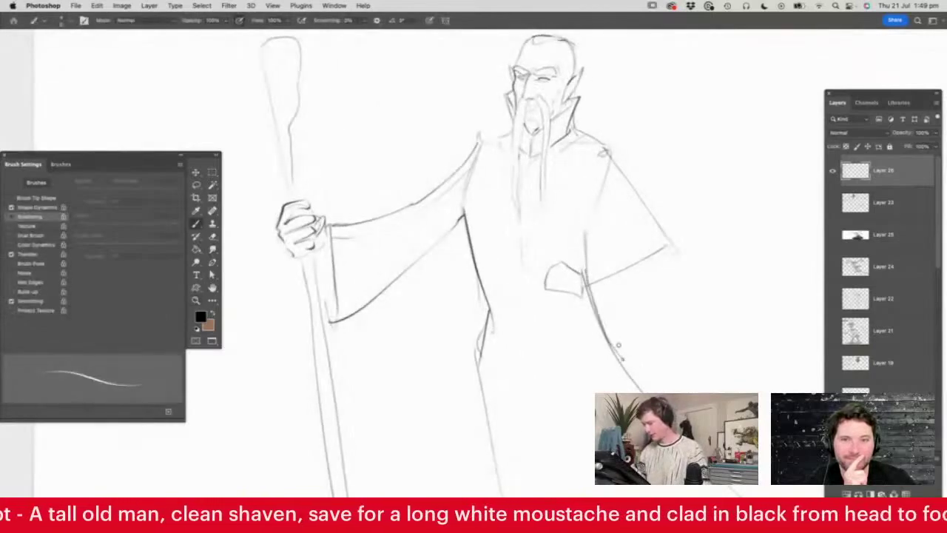
pyautogui.moveTo(590, 270); pyautogui.dragTo(655, 235)
pyautogui.moveTo(596, 195); pyautogui.dragTo(651, 242)
pyautogui.moveTo(608, 145); pyautogui.dragTo(659, 226)
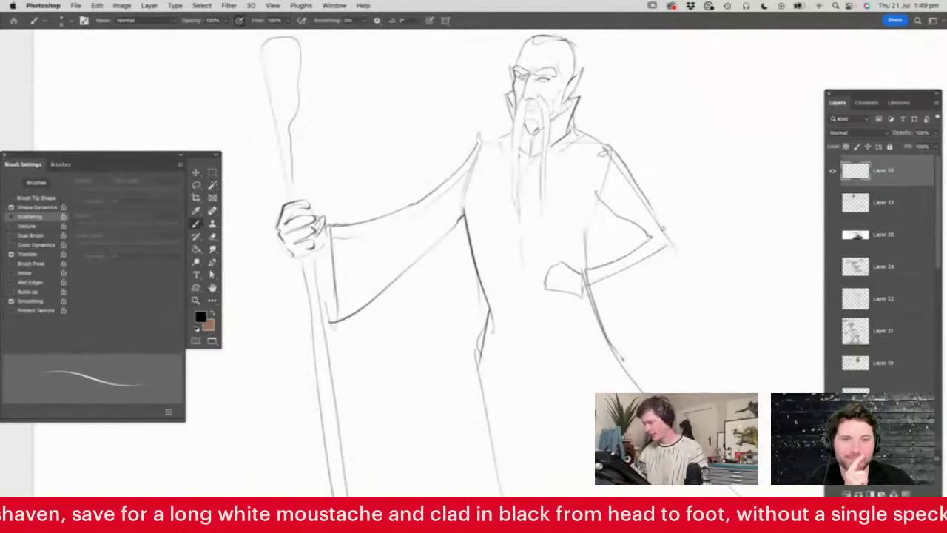
# - Draw a wide belt with a rectangular buckle across the waist
pyautogui.press('z')
pyautogui.moveTo(587, 212)
pyautogui.mouseDown()
pyautogui.moveTo(567, 224)
pyautogui.moveTo(652, 165)
pyautogui.mouseUp()
pyautogui.press('b')
pyautogui.moveTo(494, 274); pyautogui.dragTo(499, 307)
pyautogui.moveTo(494, 281)
pyautogui.mouseDown()
pyautogui.moveTo(498, 307)
pyautogui.moveTo(544, 265)
pyautogui.moveTo(514, 311)
pyautogui.mouseUp()
pyautogui.moveTo(490, 274); pyautogui.dragTo(500, 314)
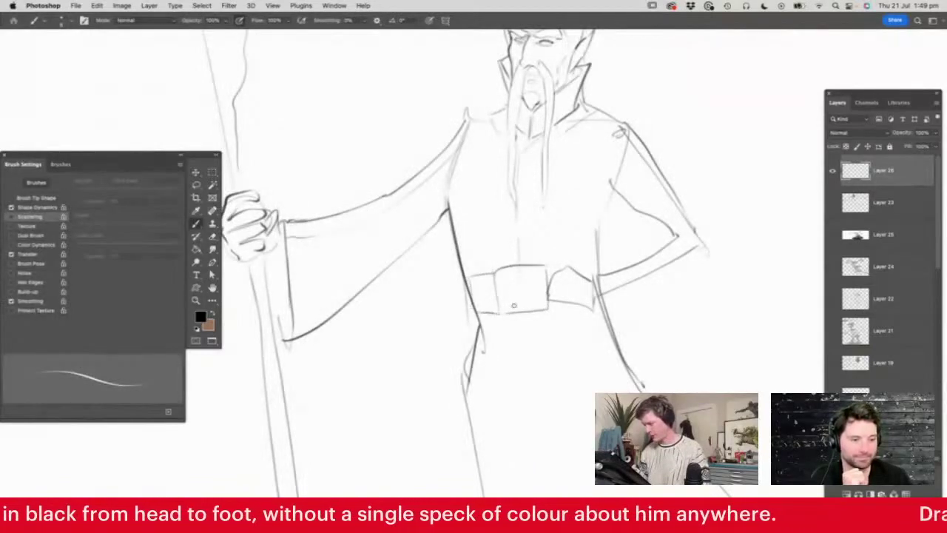
# - Decorate the belt buckle with a fan of leaf shapes
pyautogui.press('z')
pyautogui.moveTo(542, 292); pyautogui.dragTo(562, 289)
pyautogui.press('b')
pyautogui.moveTo(513, 261); pyautogui.dragTo(504, 309)
pyautogui.moveTo(474, 265); pyautogui.dragTo(510, 314)
pyautogui.moveTo(519, 256); pyautogui.dragTo(509, 309)
pyautogui.moveTo(529, 267); pyautogui.dragTo(513, 312)
pyautogui.moveTo(536, 304); pyautogui.dragTo(516, 316)
# - Draw the fingers of the hip hand over the belt, and define the near armpit and shoulder seam
pyautogui.press('z')
pyautogui.moveTo(671, 261); pyautogui.dragTo(646, 258)
pyautogui.press('b')
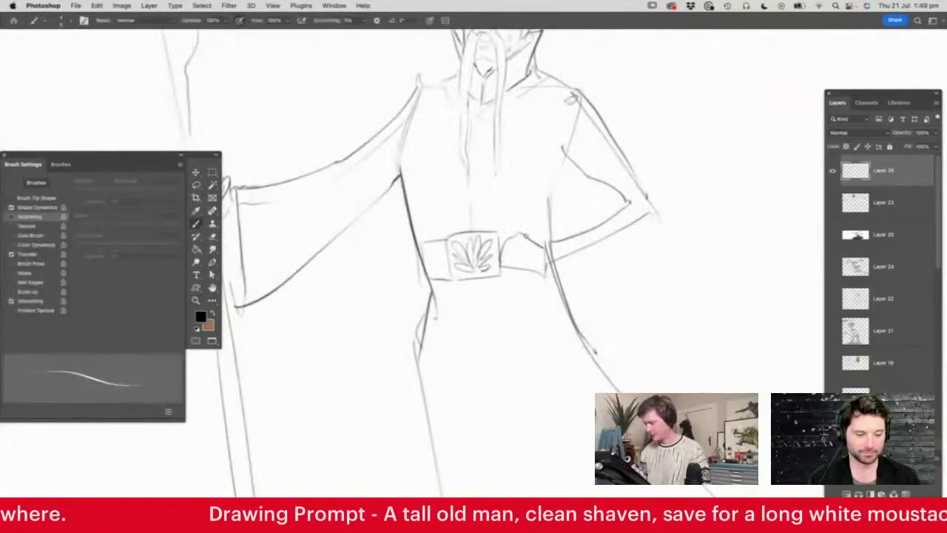
pyautogui.moveTo(514, 244); pyautogui.dragTo(498, 276)
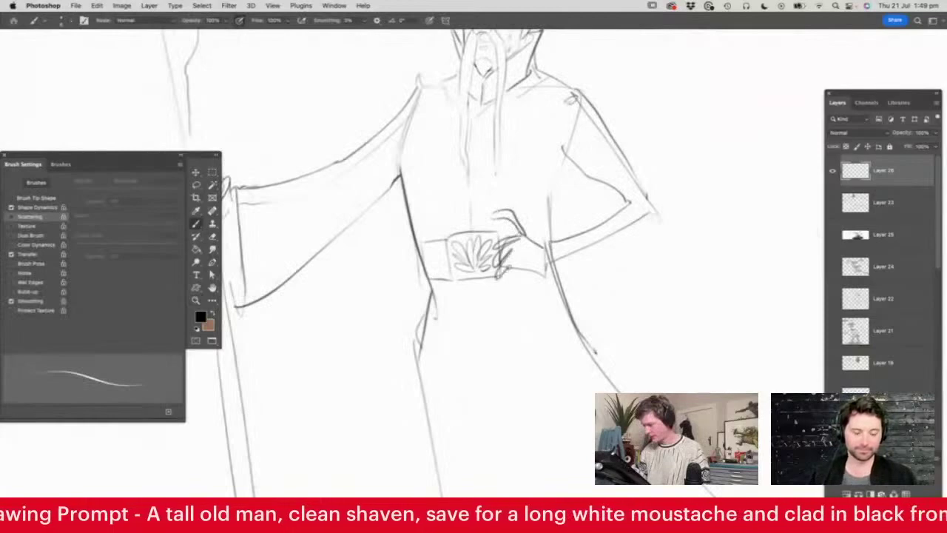
pyautogui.moveTo(550, 232)
pyautogui.mouseDown()
pyautogui.moveTo(549, 193)
pyautogui.moveTo(568, 140)
pyautogui.mouseUp()
pyautogui.moveTo(573, 93); pyautogui.dragTo(553, 163)
# - Darken the robe's steep front edge from the waist down to a flared hem
pyautogui.press('z')
pyautogui.moveTo(529, 224); pyautogui.dragTo(478, 263)
pyautogui.click(607, 308)
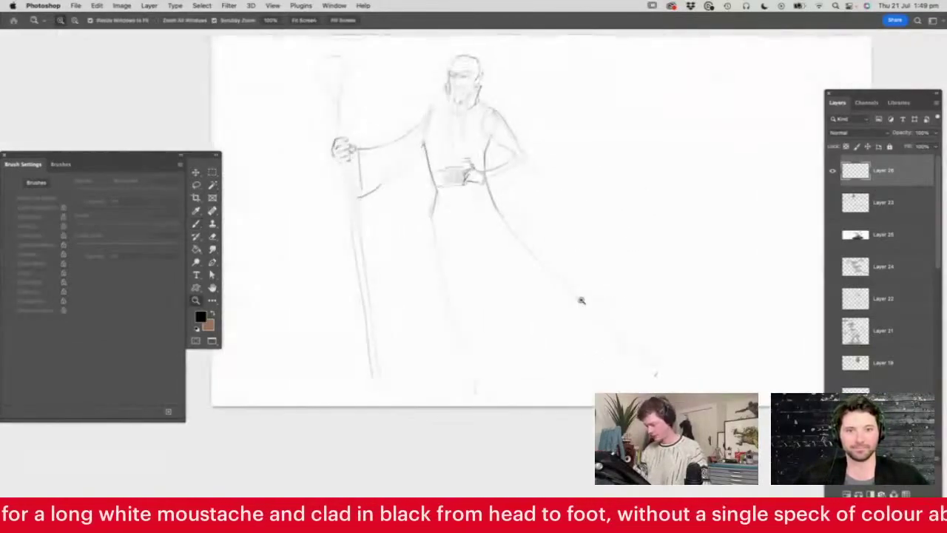
pyautogui.press('b')
pyautogui.moveTo(432, 216); pyautogui.dragTo(455, 379)
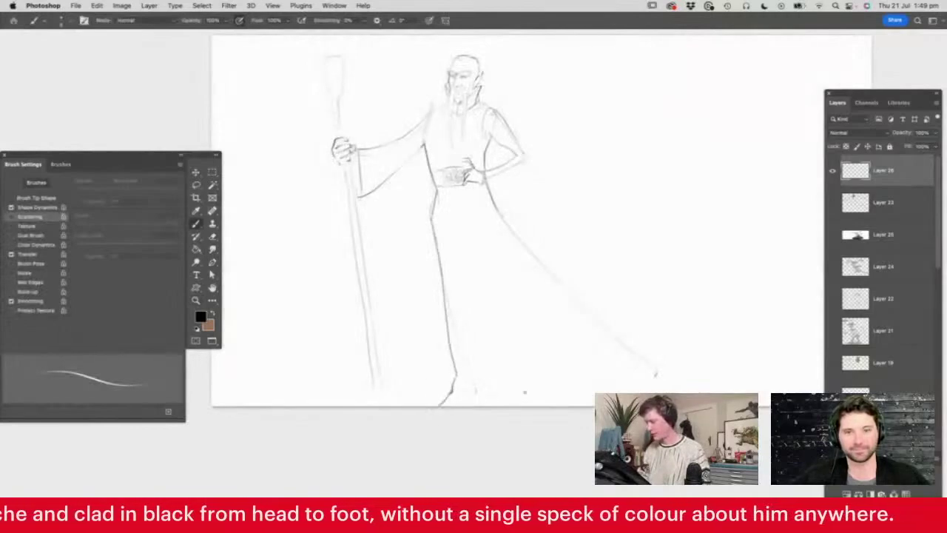
# - Draw a drooping sleeve hanging from the bent arm's elbow and erase the extra arm lines
pyautogui.press('z')
pyautogui.keyDown('alt'); pyautogui.click(541, 330); pyautogui.keyUp('alt')
pyautogui.click(515, 195)
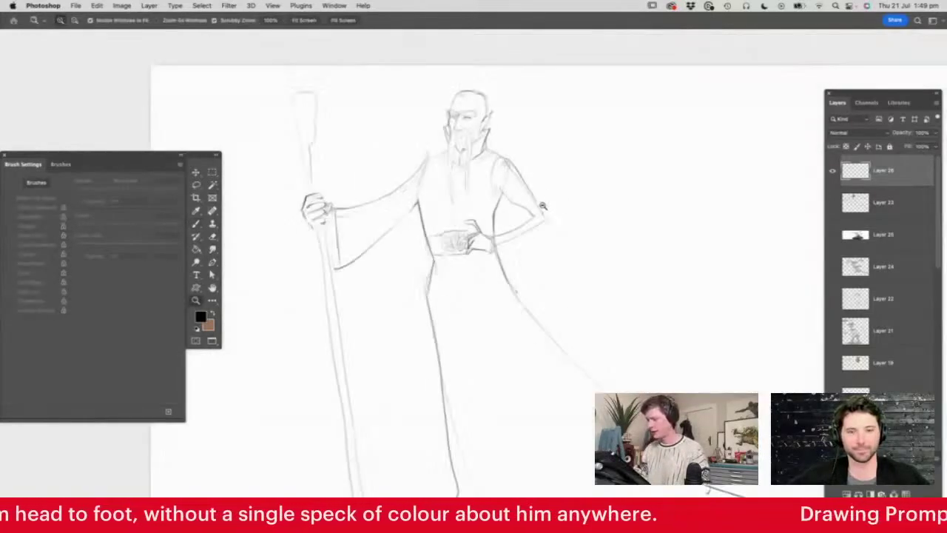
pyautogui.press('b')
pyautogui.moveTo(479, 280)
pyautogui.mouseDown()
pyautogui.moveTo(507, 373)
pyautogui.moveTo(555, 302)
pyautogui.moveTo(552, 246)
pyautogui.mouseUp()
pyautogui.press('e')
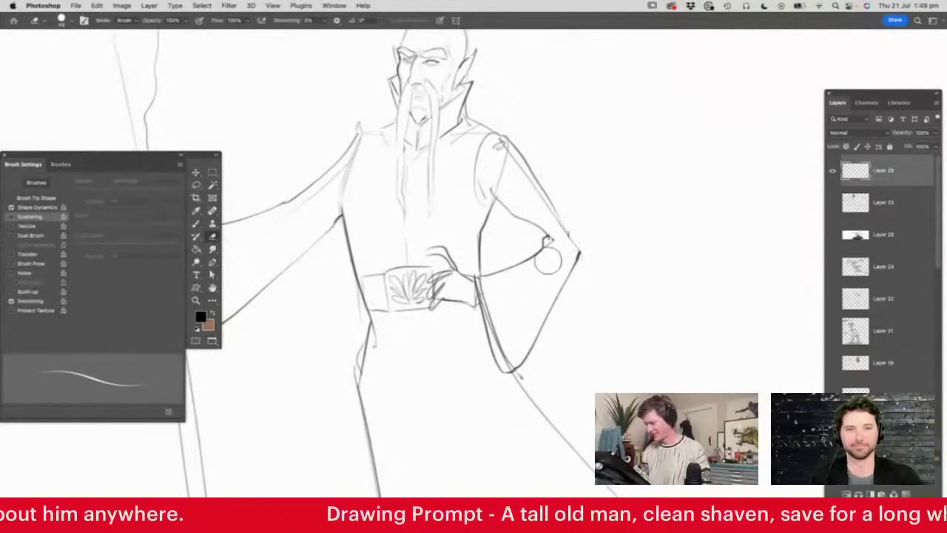
pyautogui.moveTo(520, 160)
pyautogui.mouseDown()
pyautogui.moveTo(503, 153)
pyautogui.moveTo(500, 172)
pyautogui.mouseUp()
# - Try to select the empty background around the figure with the Magic Wand
pyautogui.press('z')
pyautogui.moveTo(531, 199); pyautogui.dragTo(500, 222)
pyautogui.moveTo(566, 230); pyautogui.dragTo(569, 231)
pyautogui.press('w')
pyautogui.click(597, 240)
pyautogui.press('super+d')
pyautogui.press('z')
pyautogui.moveTo(609, 264); pyautogui.dragTo(599, 264)
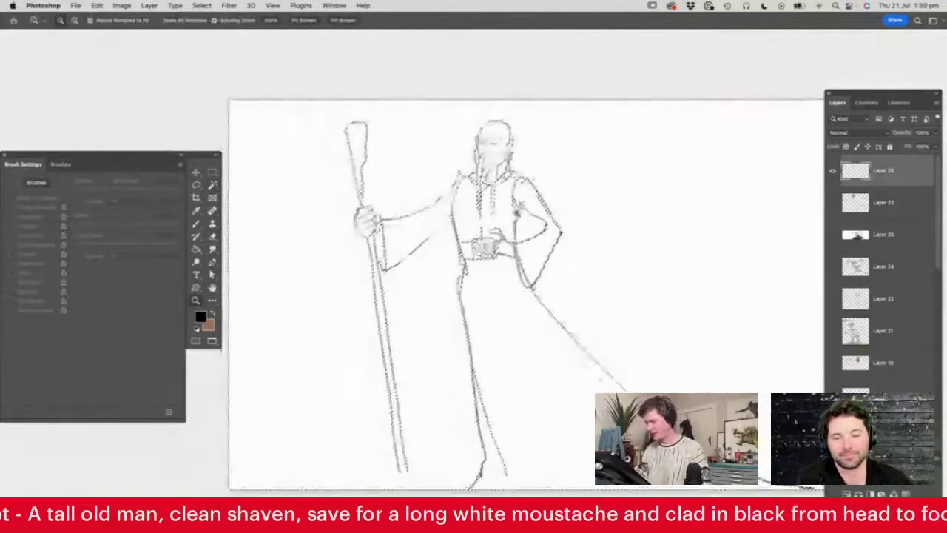
pyautogui.moveTo(422, 186); pyautogui.dragTo(465, 206)
pyautogui.press('w')
pyautogui.press('z')
pyautogui.moveTo(528, 231); pyautogui.dragTo(508, 229)
pyautogui.moveTo(332, 203); pyautogui.dragTo(364, 205)
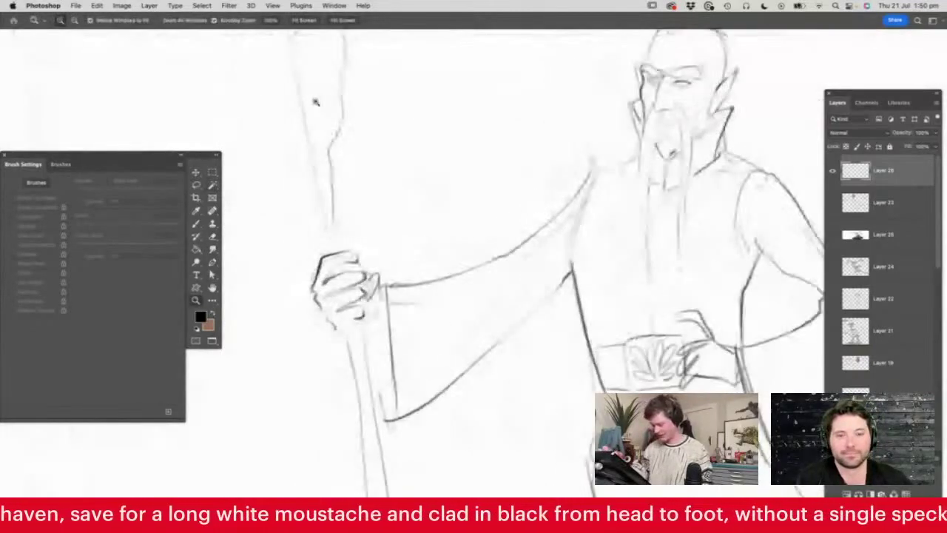
# - Darken the staff's outline above the gripping hand and along the shaft just below it
pyautogui.press('b')
pyautogui.moveTo(288, 39); pyautogui.dragTo(326, 242)
pyautogui.moveTo(327, 145); pyautogui.dragTo(347, 251)
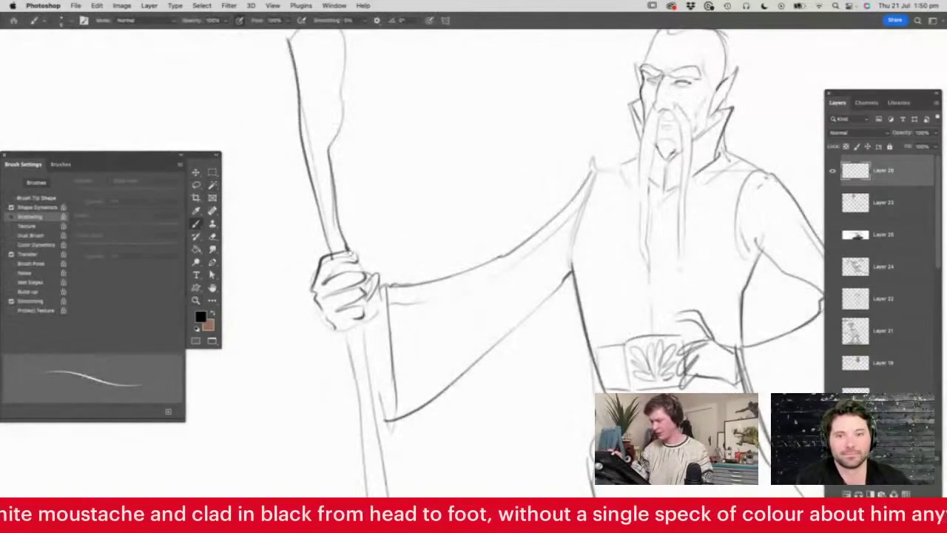
pyautogui.moveTo(362, 318); pyautogui.dragTo(371, 379)
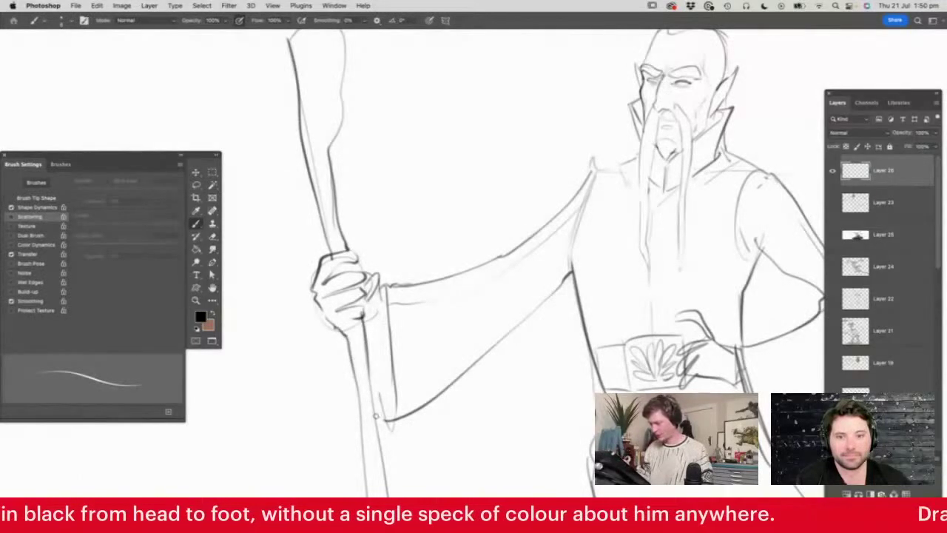
# - Darken the collar and shoulder lines and erase stray sketch marks beside the head
pyautogui.scroll(-3, 418, 365)
pyautogui.scroll(3, 522, 267)
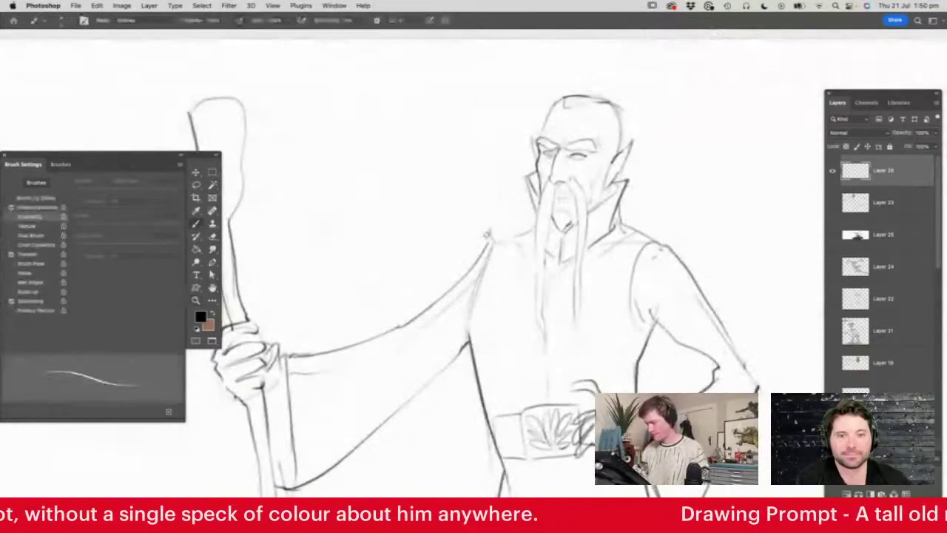
pyautogui.moveTo(573, 240); pyautogui.dragTo(552, 258)
pyautogui.moveTo(601, 233); pyautogui.dragTo(633, 240)
pyautogui.press('e')
pyautogui.moveTo(535, 161); pyautogui.dragTo(571, 161)
pyautogui.moveTo(526, 181); pyautogui.dragTo(536, 187)
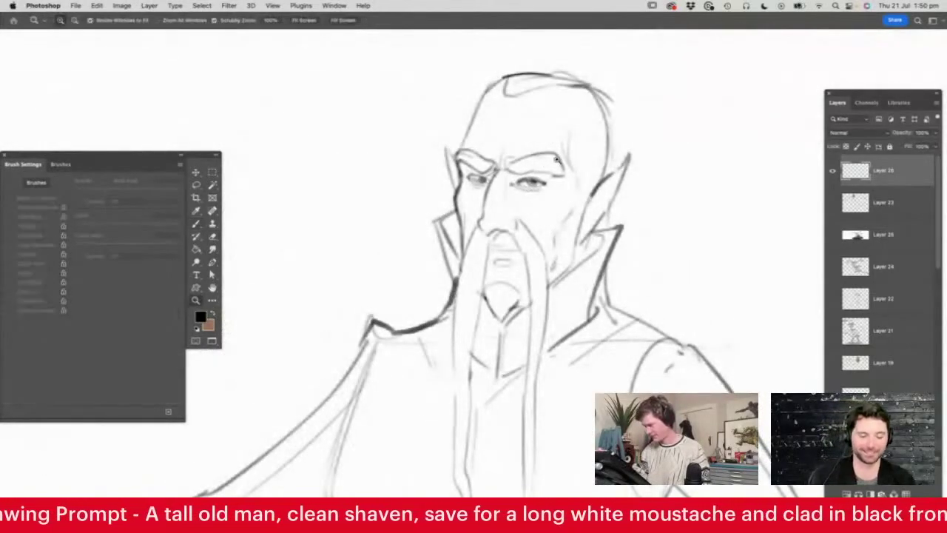
# - Refine the frowning forehead and face lines and touch up the outline around the bent arm
pyautogui.scroll(-3, 545, 168)
pyautogui.scroll(2, 527, 171)
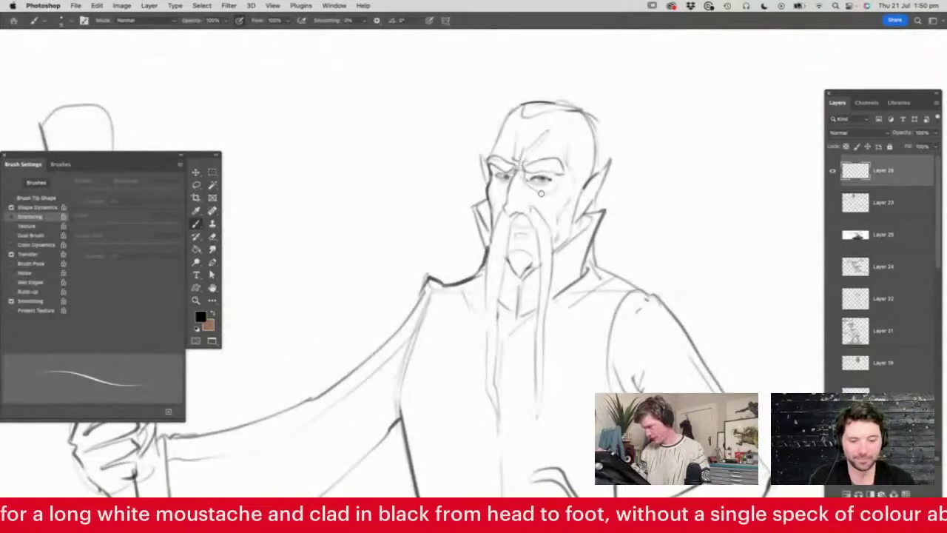
pyautogui.moveTo(582, 145); pyautogui.dragTo(558, 213)
pyautogui.moveTo(744, 353); pyautogui.dragTo(757, 352)
# - Darken the robe's trailing back edge to the hem, then Magic Wand select the background including the gap inside the bent arm
pyautogui.press('w')
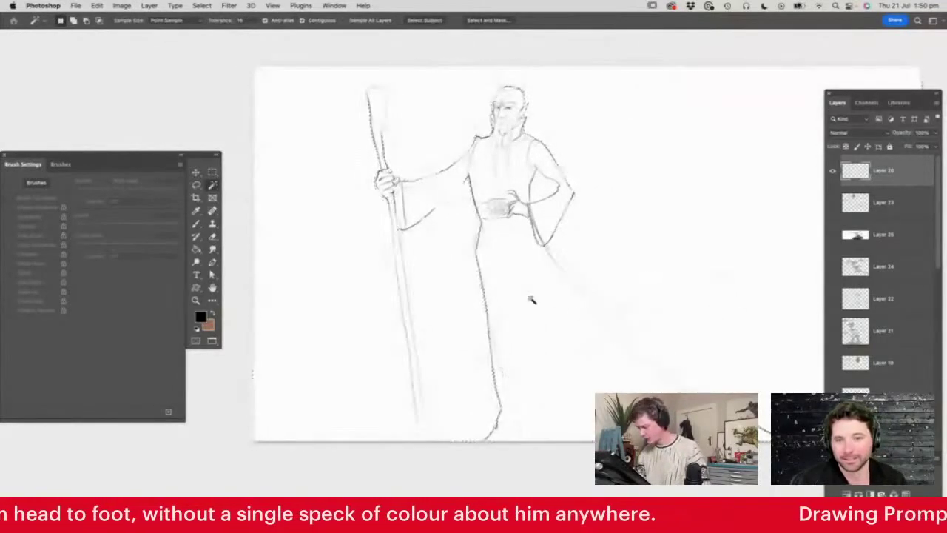
pyautogui.press('b')
pyautogui.moveTo(573, 280); pyautogui.dragTo(688, 388)
pyautogui.press('w')
pyautogui.click(677, 323)
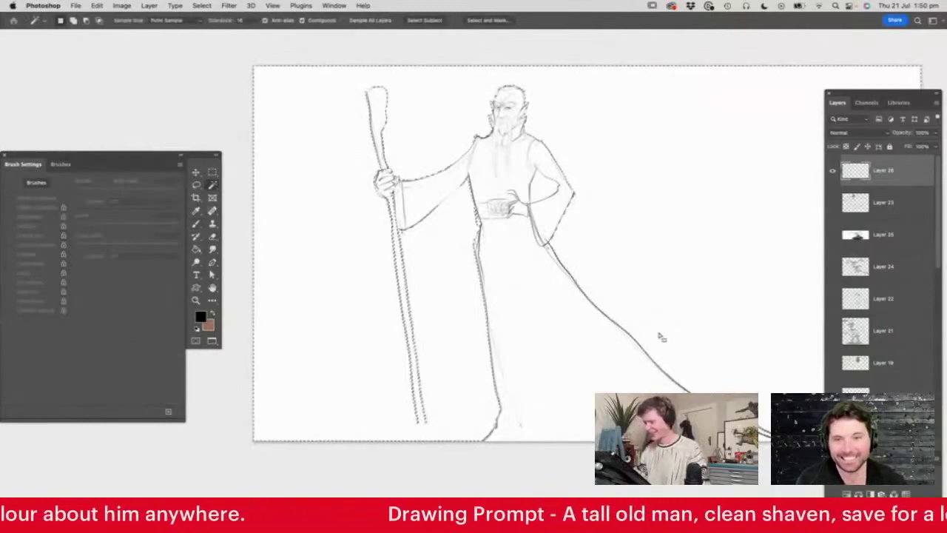
pyautogui.keyDown('shift'); pyautogui.click(552, 198); pyautogui.keyUp('shift')
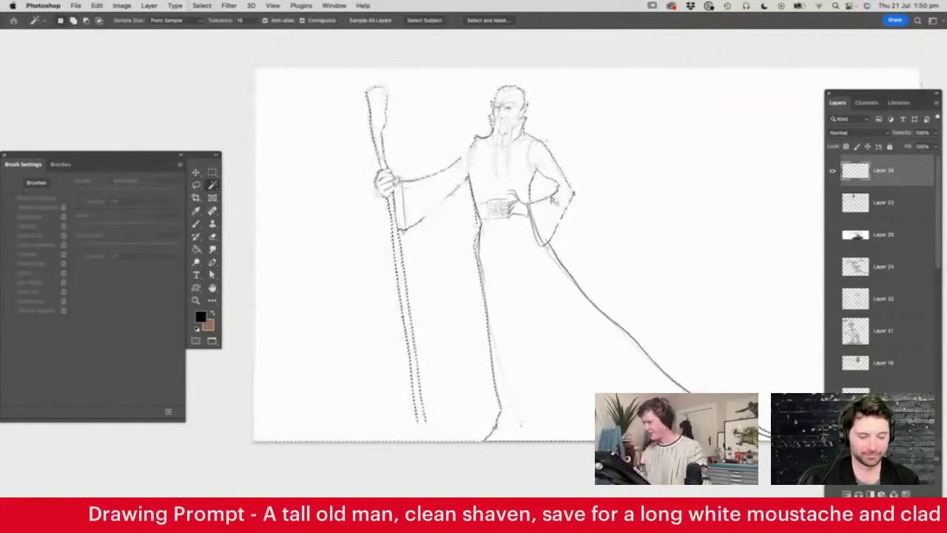
# - Fill the figure's silhouette with mid grey on a new layer below the line art, and deselect it
pyautogui.click(904, 203)
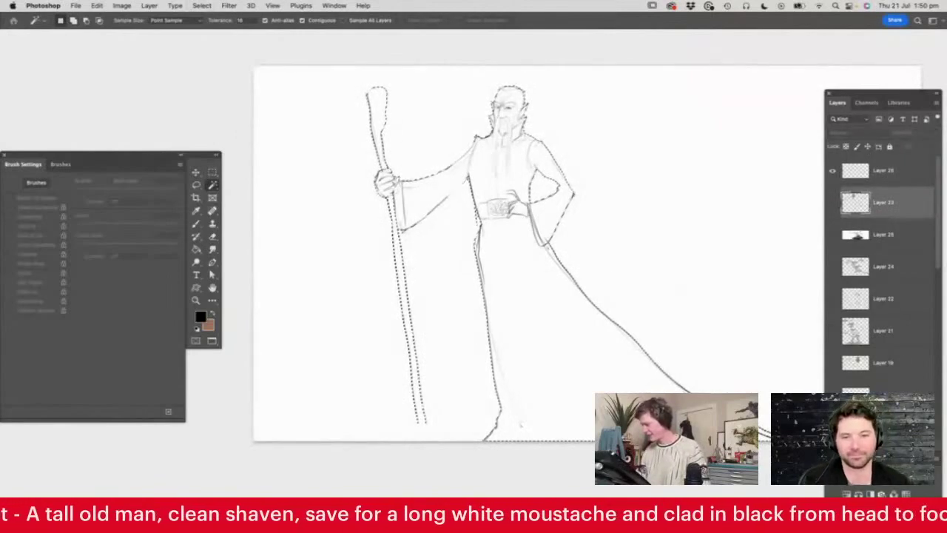
pyautogui.click(905, 494)
pyautogui.press('g')
pyautogui.click(200, 317)
pyautogui.click(255, 313)
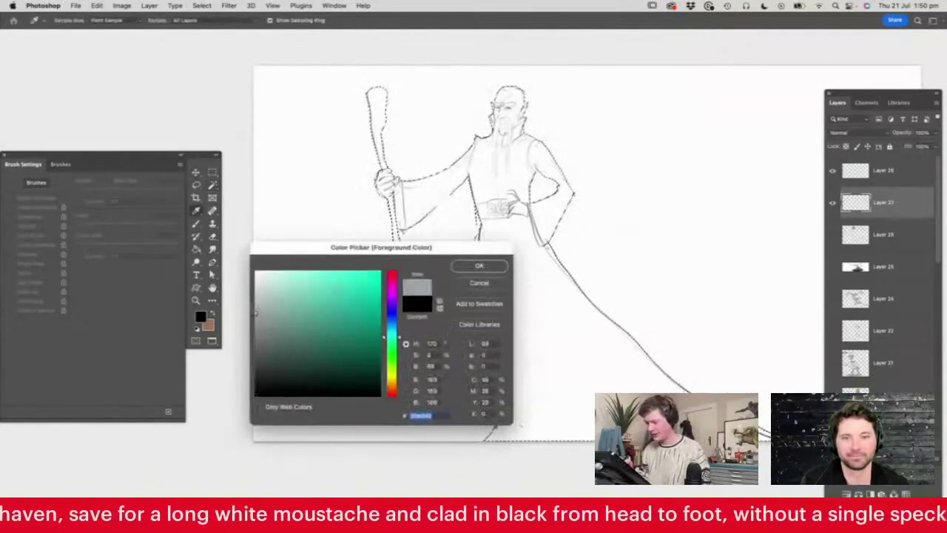
pyautogui.click(479, 266)
pyautogui.click(515, 271)
pyautogui.press('z')
pyautogui.moveTo(481, 348); pyautogui.dragTo(462, 347)
pyautogui.moveTo(613, 309); pyautogui.dragTo(624, 314)
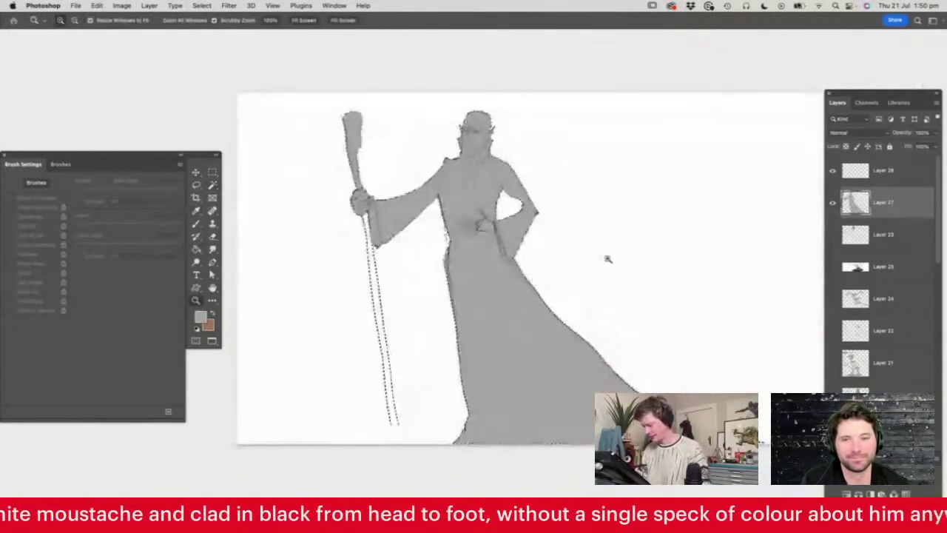
pyautogui.press('m')
pyautogui.press('super+d')
# - Fill the whole background with dark grey on a new layer beneath the figure's silhouette
pyautogui.hotkey('alt', '[')
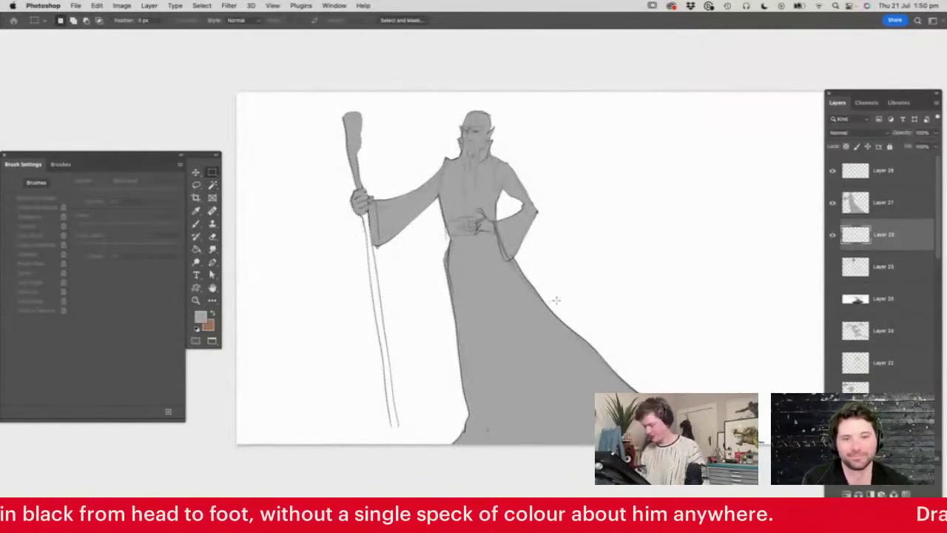
pyautogui.press('n')
pyautogui.moveTo(307, 339); pyautogui.dragTo(262, 353)
pyautogui.click(479, 265)
pyautogui.hotkey('alt', 'BackSpace')
# - Lasso a distant hillside rising to a spired castle behind the figure, down to the canvas's lower edge
pyautogui.press('z')
pyautogui.press('super+minus')
pyautogui.moveTo(563, 323); pyautogui.dragTo(629, 324)
pyautogui.moveTo(395, 350)
pyautogui.mouseDown()
pyautogui.moveTo(429, 387)
pyautogui.moveTo(379, 370)
pyautogui.mouseUp()
pyautogui.press('l')
pyautogui.moveTo(215, 411)
pyautogui.mouseDown()
pyautogui.moveTo(418, 370)
pyautogui.moveTo(566, 213)
pyautogui.moveTo(569, 185)
pyautogui.mouseUp()
pyautogui.moveTo(599, 219)
pyautogui.mouseDown()
pyautogui.moveTo(608, 171)
pyautogui.moveTo(630, 181)
pyautogui.moveTo(633, 251)
pyautogui.moveTo(642, 209)
pyautogui.moveTo(663, 271)
pyautogui.mouseUp()
pyautogui.moveTo(679, 308); pyautogui.dragTo(787, 376)
pyautogui.moveTo(799, 497)
pyautogui.mouseDown()
pyautogui.moveTo(370, 509)
pyautogui.moveTo(219, 410)
pyautogui.mouseUp()
pyautogui.moveTo(537, 313)
pyautogui.mouseDown()
pyautogui.moveTo(533, 250)
pyautogui.moveTo(562, 259)
pyautogui.mouseUp()
pyautogui.moveTo(553, 318)
pyautogui.mouseDown()
pyautogui.moveTo(568, 341)
pyautogui.moveTo(659, 308)
pyautogui.mouseUp()
pyautogui.press('z')
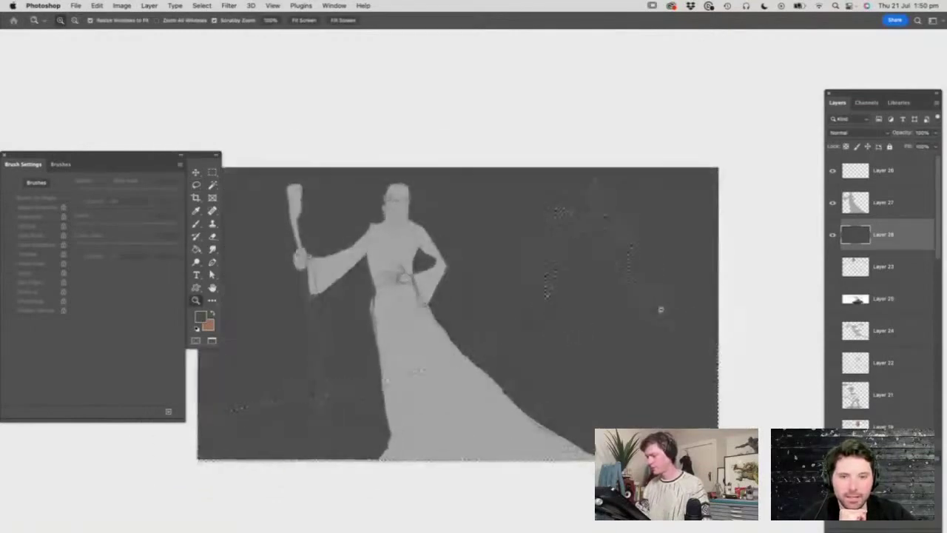
# - Darken the selected hill and castle with Hue/Saturation, setting Lightness to about -19, and deselect
pyautogui.press('i')
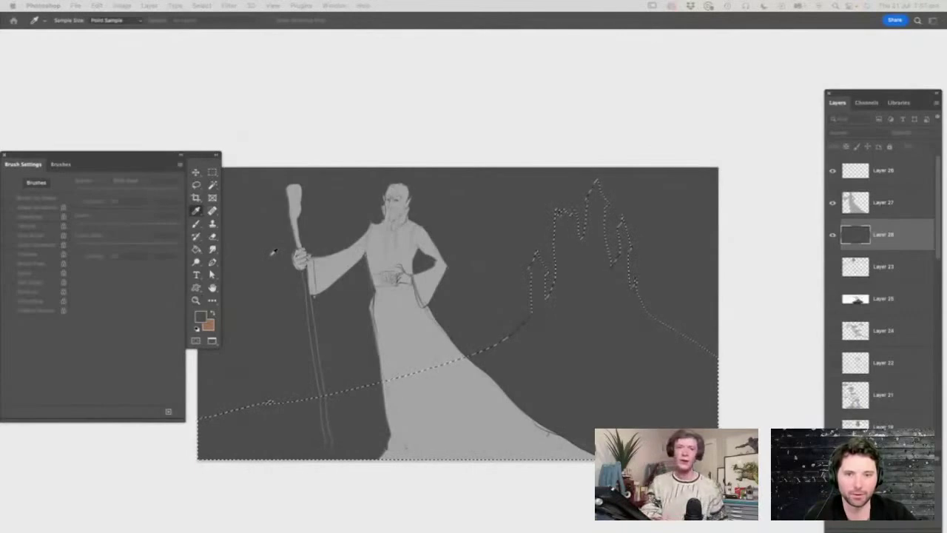
pyautogui.press('super+u')
pyautogui.moveTo(141, 215)
pyautogui.mouseDown()
pyautogui.moveTo(452, 179)
pyautogui.moveTo(392, 88)
pyautogui.mouseUp()
pyautogui.moveTo(349, 200); pyautogui.dragTo(342, 203)
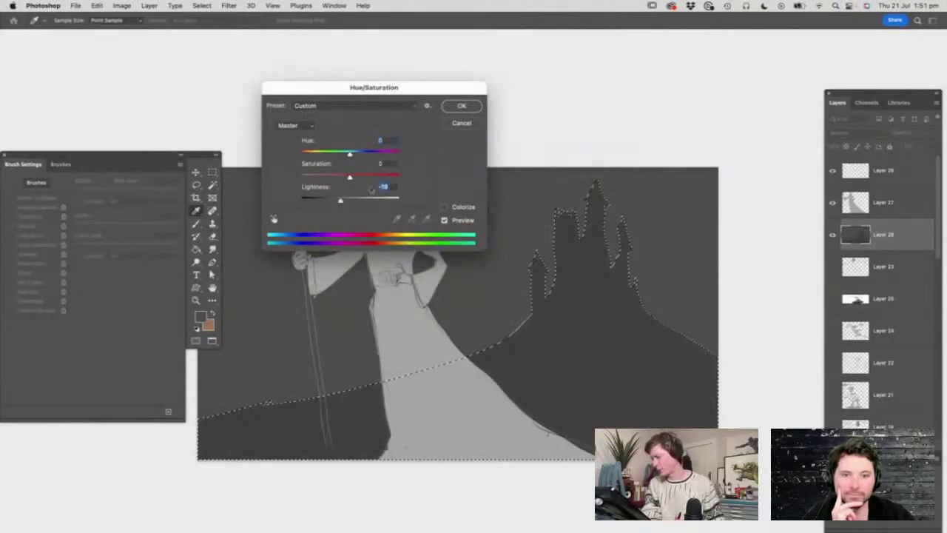
pyautogui.click(461, 105)
pyautogui.press('m')
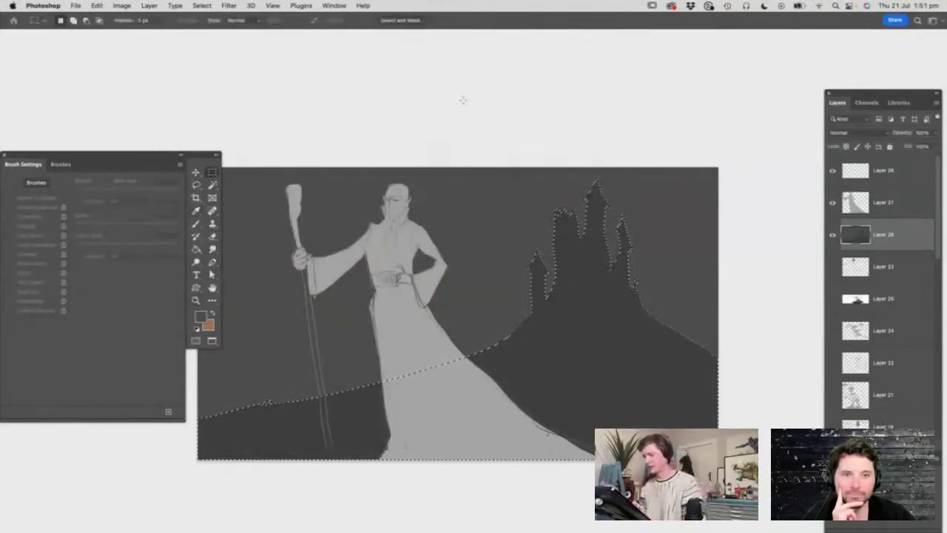
pyautogui.click(605, 140)
# - Lock the transparent pixels of the background layer and the figure's silhouette layer
pyautogui.press('z')
pyautogui.moveTo(619, 209); pyautogui.dragTo(564, 230)
pyautogui.moveTo(421, 267); pyautogui.dragTo(443, 286)
pyautogui.keyDown('super'); pyautogui.click(855, 202); pyautogui.keyUp('super')
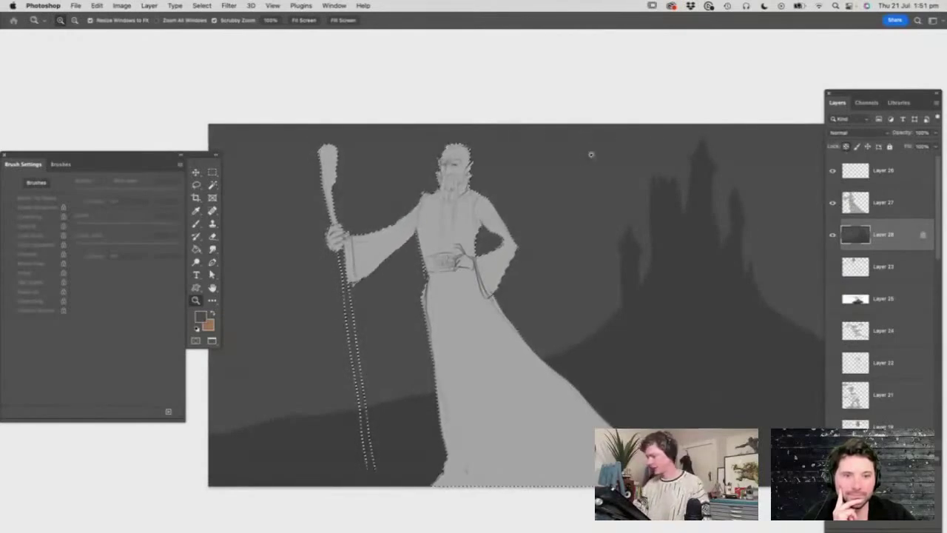
pyautogui.click(869, 204)
pyautogui.click(846, 145)
# - Paint light-grey highlights with a round brush along the face, the robe's front edge, the raised arm and the staff head
pyautogui.press('b')
pyautogui.rightClick(449, 303)
pyautogui.click(544, 376)
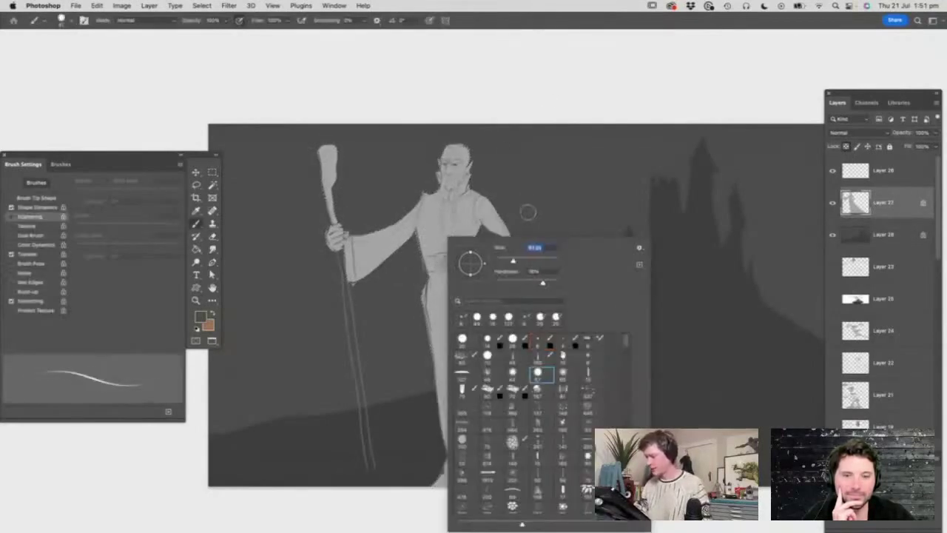
pyautogui.click(527, 211)
pyautogui.press('n')
pyautogui.moveTo(262, 303); pyautogui.dragTo(256, 298)
pyautogui.click(476, 271)
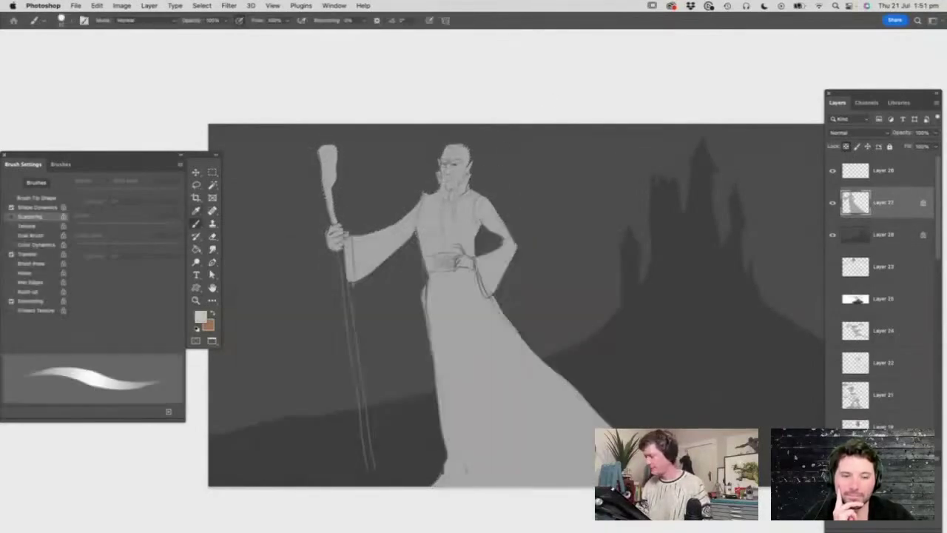
pyautogui.moveTo(450, 151); pyautogui.dragTo(445, 189)
pyautogui.moveTo(434, 197)
pyautogui.mouseDown()
pyautogui.moveTo(423, 217)
pyautogui.moveTo(453, 479)
pyautogui.mouseUp()
pyautogui.moveTo(343, 240); pyautogui.dragTo(323, 148)
pyautogui.press('z')
pyautogui.moveTo(519, 330)
pyautogui.mouseDown()
pyautogui.moveTo(488, 333)
pyautogui.moveTo(532, 321)
pyautogui.mouseUp()
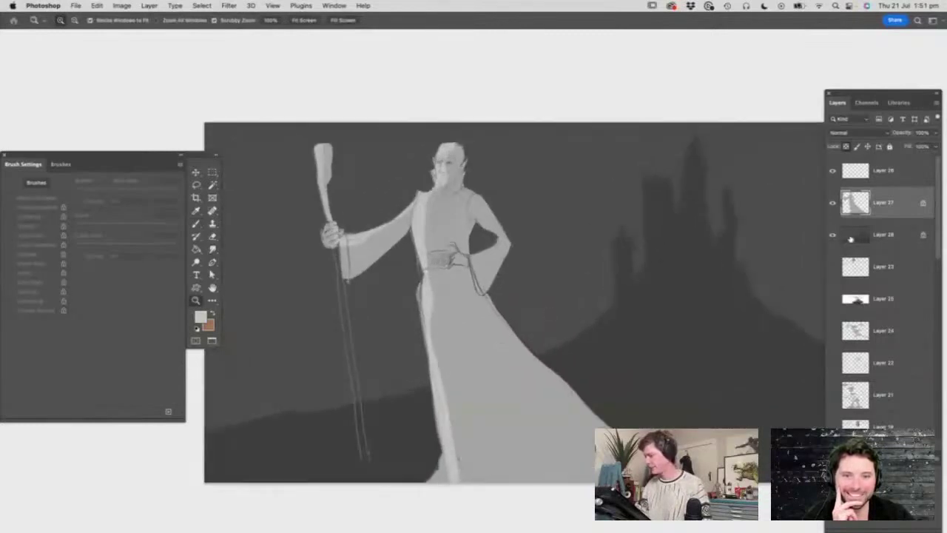
# - Paint the staff's shaft in light grey on the background layer, from the hand down to the ground
pyautogui.click(848, 239)
pyautogui.press('b')
pyautogui.moveTo(334, 253); pyautogui.dragTo(368, 481)
pyautogui.press('z')
pyautogui.moveTo(441, 354)
pyautogui.mouseDown()
pyautogui.moveTo(398, 395)
pyautogui.moveTo(410, 412)
pyautogui.mouseUp()
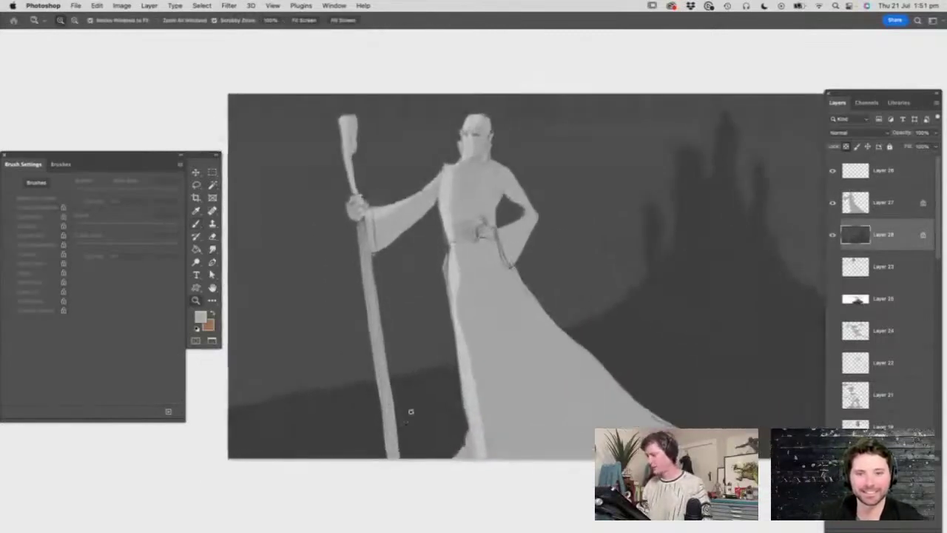
# - Duplicate the line art layer twice and merge the copies to strengthen the lines
pyautogui.click(883, 171)
pyautogui.press('super+j')
pyautogui.press('super+j')
pyautogui.press('super+e')
pyautogui.press('super+e')
pyautogui.moveTo(519, 367); pyautogui.dragTo(493, 380)
pyautogui.moveTo(686, 257); pyautogui.dragTo(693, 267)
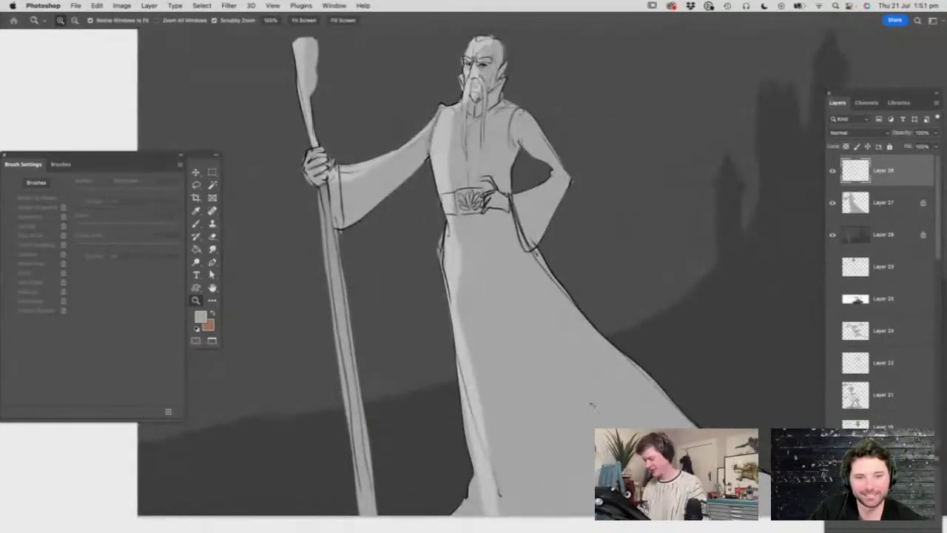
pyautogui.press('super+minus')
pyautogui.press('super+0')
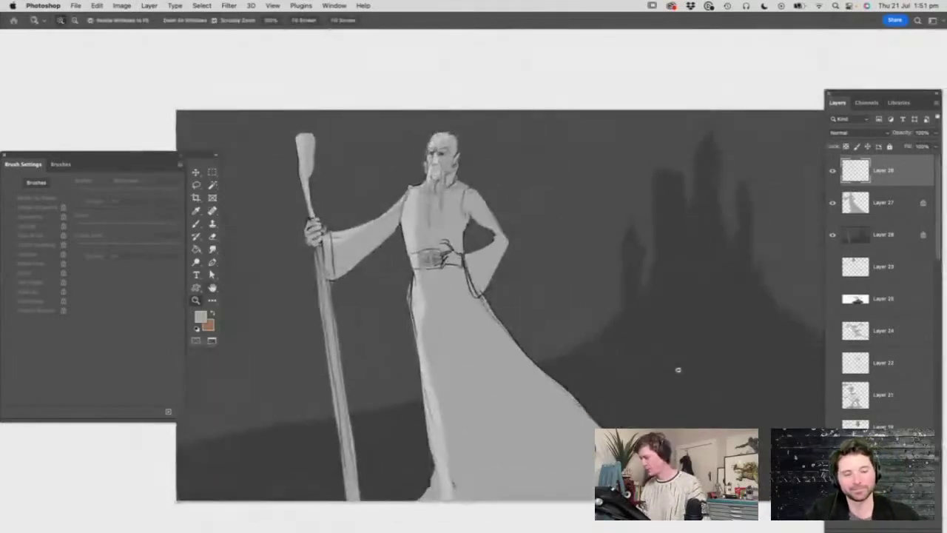
# - Merge the line art, silhouette and background layers into one layer
pyautogui.keyDown('shift'); pyautogui.click(878, 233); pyautogui.keyUp('shift')
pyautogui.press('super+e')
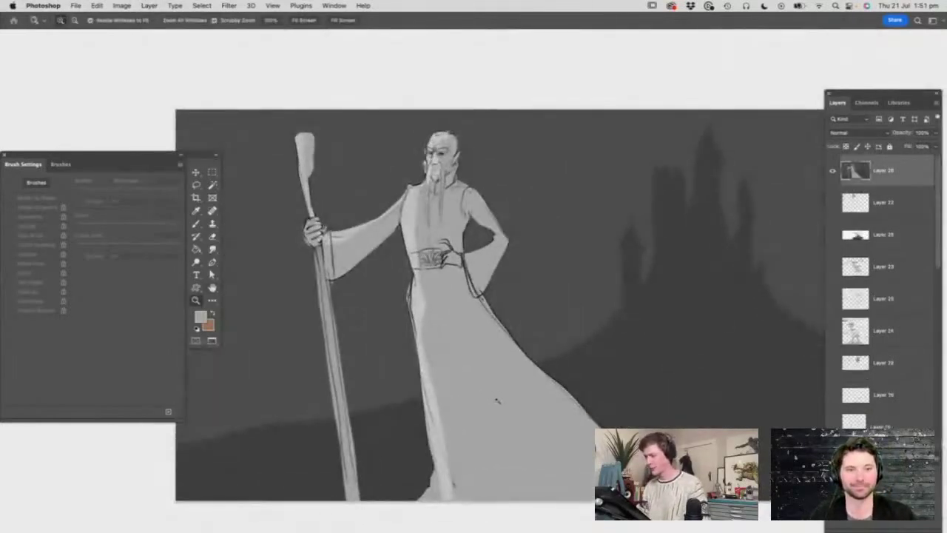
pyautogui.click(495, 398)
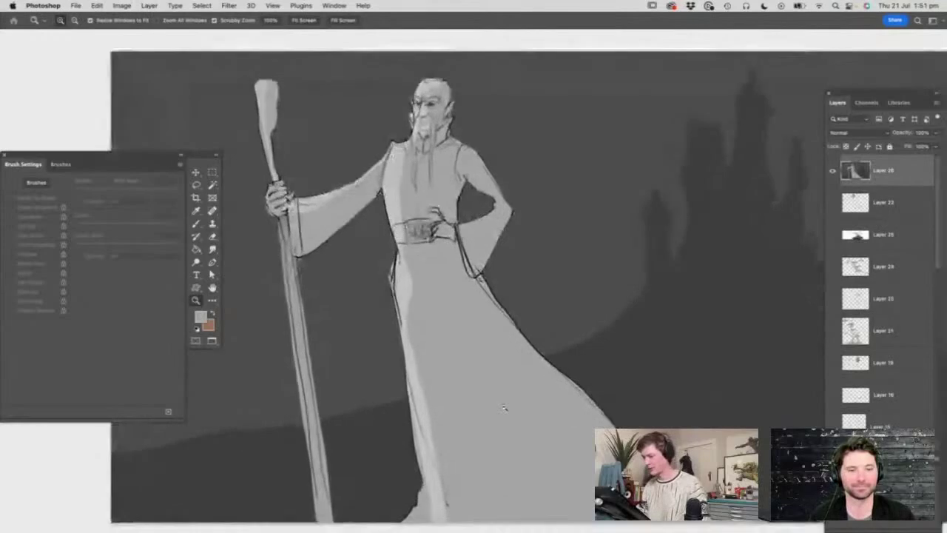
# - Hide the old man's drawing and show the leaping skeleton line sketch on Layer 23
pyautogui.click(832, 171)
pyautogui.click(832, 202)
pyautogui.keyDown('alt'); pyautogui.click(500, 291); pyautogui.keyUp('alt')
pyautogui.moveTo(436, 301); pyautogui.dragTo(450, 309)
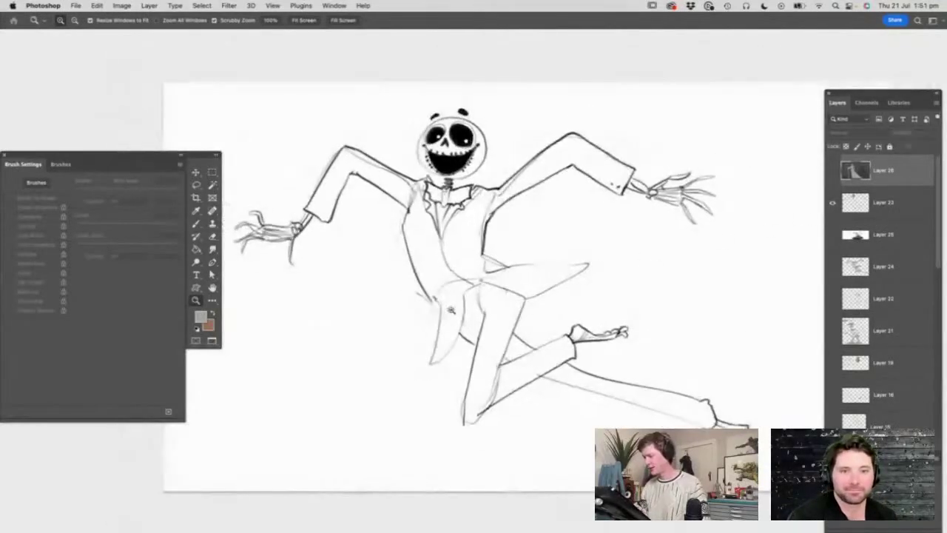
# - Show the skeleton's striped suit shading and merge Layer 23 through Layer 24 into one layer
pyautogui.click(833, 235)
pyautogui.click(832, 234)
pyautogui.click(833, 268)
pyautogui.click(833, 268)
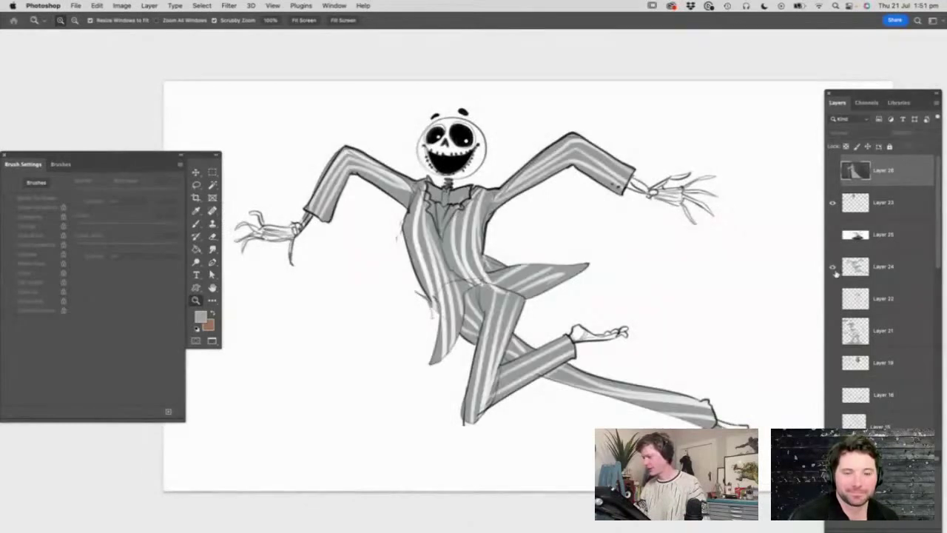
pyautogui.click(883, 206)
pyautogui.keyDown('shift'); pyautogui.click(882, 271); pyautogui.keyUp('shift')
pyautogui.press('super+e')
# - Examine the earlier rabbit, leaf-carrying tortoise and hover-pod alien sketches by showing their layers one after another
pyautogui.click(834, 202)
pyautogui.click(832, 234)
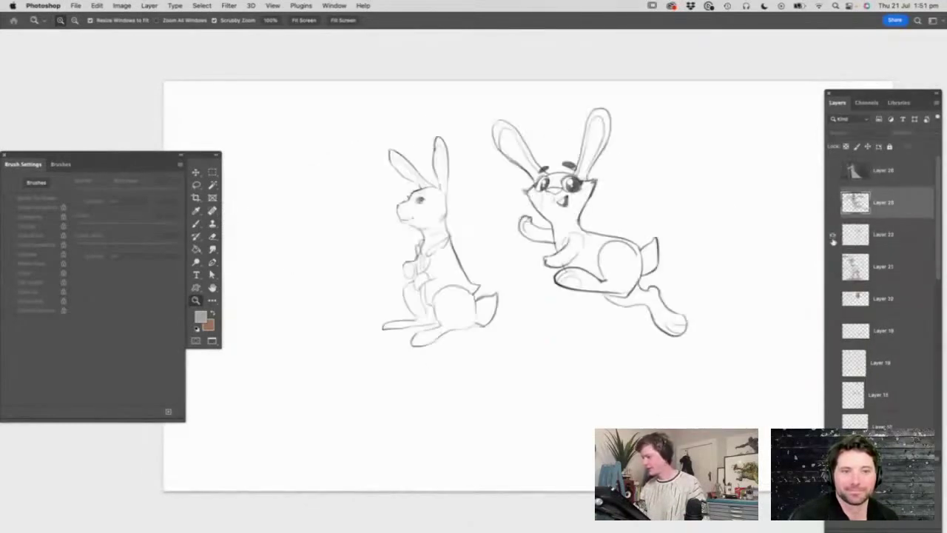
pyautogui.click(602, 161)
pyautogui.click(832, 233)
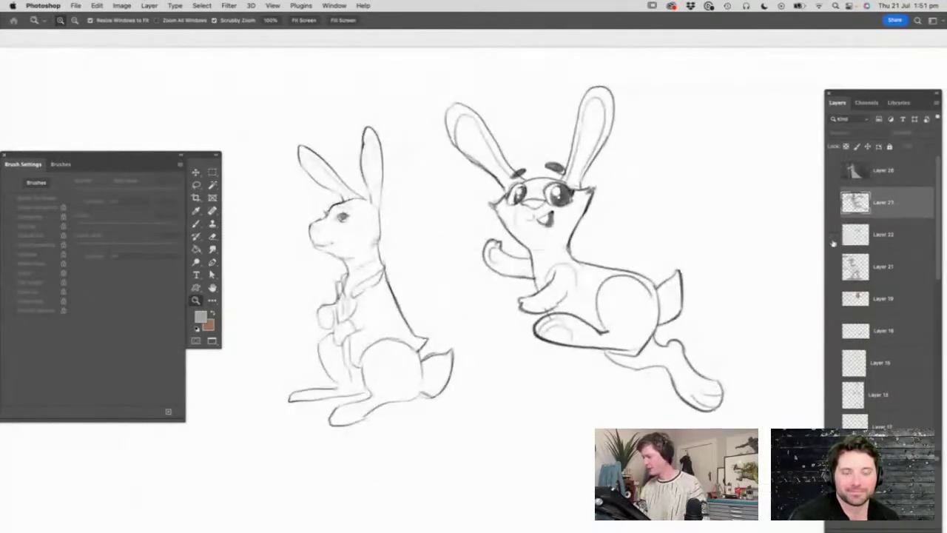
pyautogui.click(832, 266)
pyautogui.keyDown('alt'); pyautogui.click(626, 218); pyautogui.keyUp('alt')
pyautogui.click(687, 309)
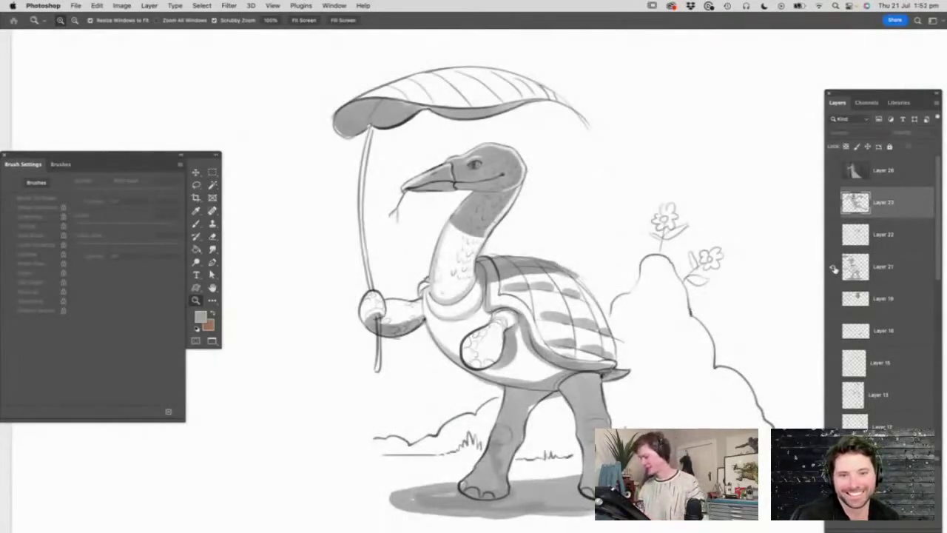
pyautogui.click(833, 269)
pyautogui.click(833, 300)
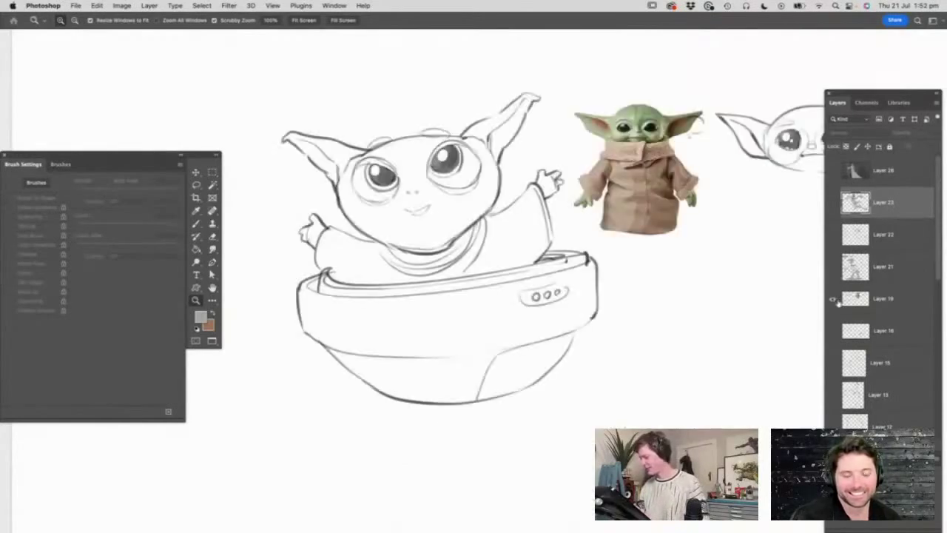
pyautogui.moveTo(558, 313); pyautogui.dragTo(515, 342)
pyautogui.moveTo(700, 251); pyautogui.dragTo(712, 264)
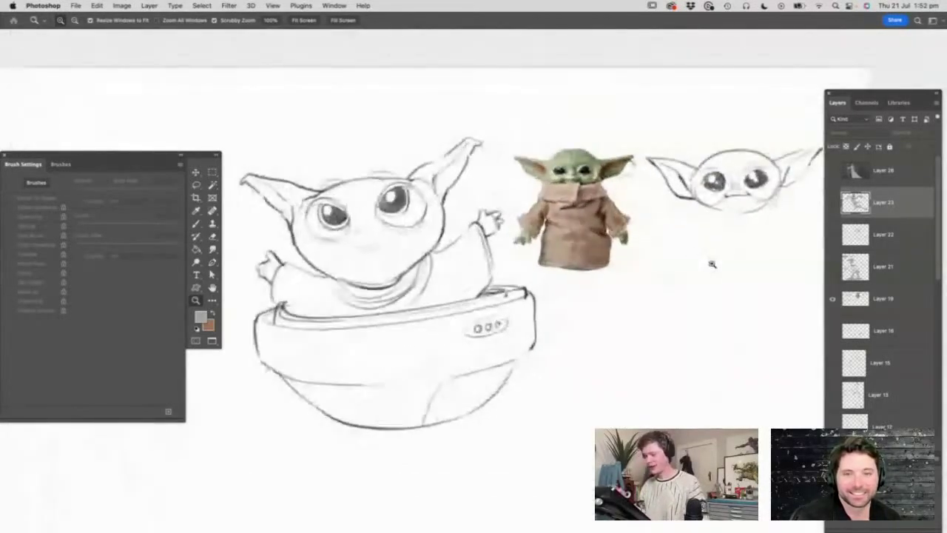
# - Examine the earlier sketches of the hanging spider with the large animal head and the woman holding a staff
pyautogui.click(832, 300)
pyautogui.click(832, 332)
pyautogui.moveTo(637, 275); pyautogui.dragTo(598, 301)
pyautogui.moveTo(682, 350); pyautogui.dragTo(699, 358)
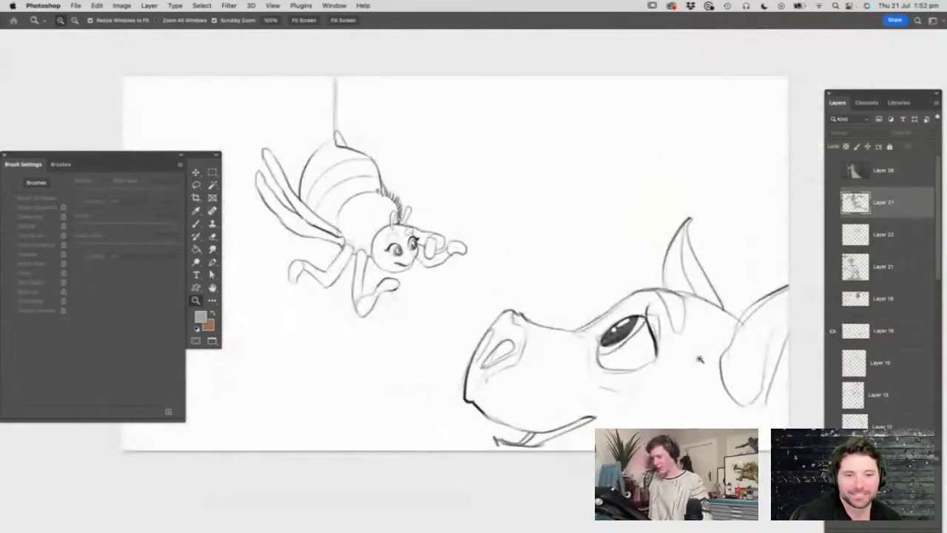
pyautogui.click(832, 331)
pyautogui.click(832, 362)
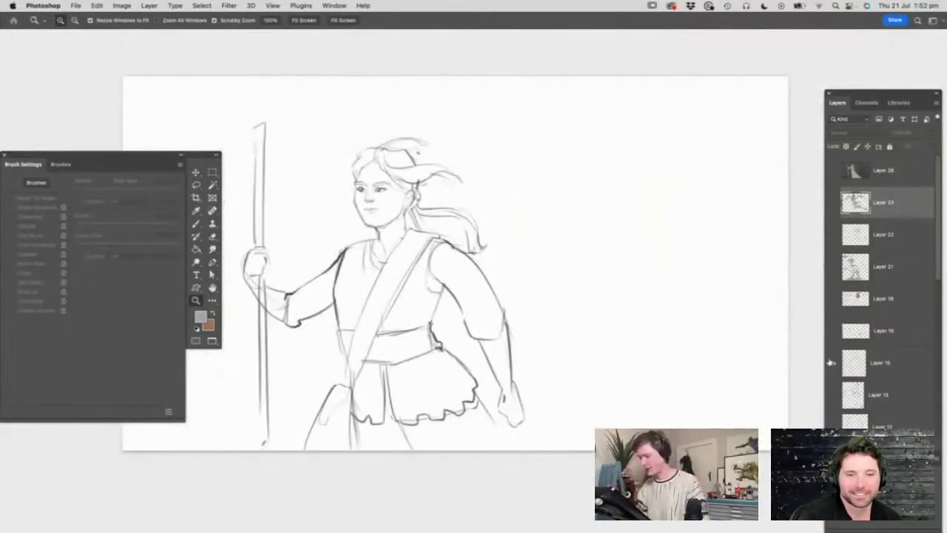
pyautogui.moveTo(714, 306); pyautogui.dragTo(696, 314)
pyautogui.click(451, 288)
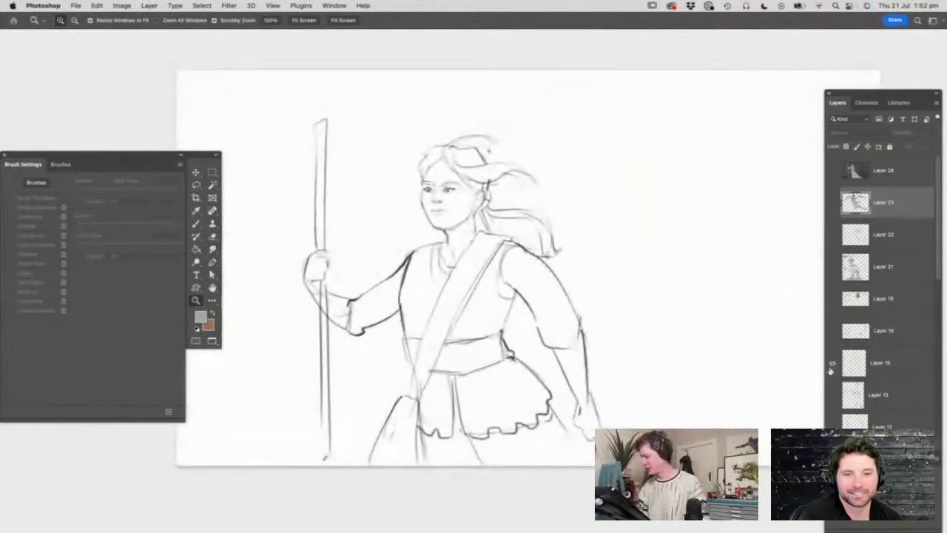
# - Hide the staff-bearing woman sketch and show the old man's merged drawing again
pyautogui.click(832, 362)
pyautogui.click(832, 170)
pyautogui.keyDown('alt'); pyautogui.click(591, 344); pyautogui.keyUp('alt')
pyautogui.click(591, 345)
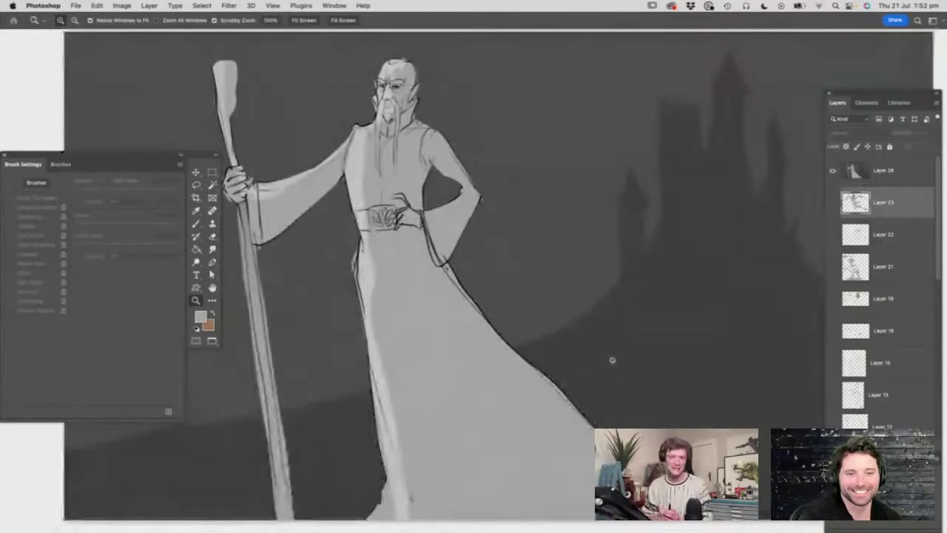